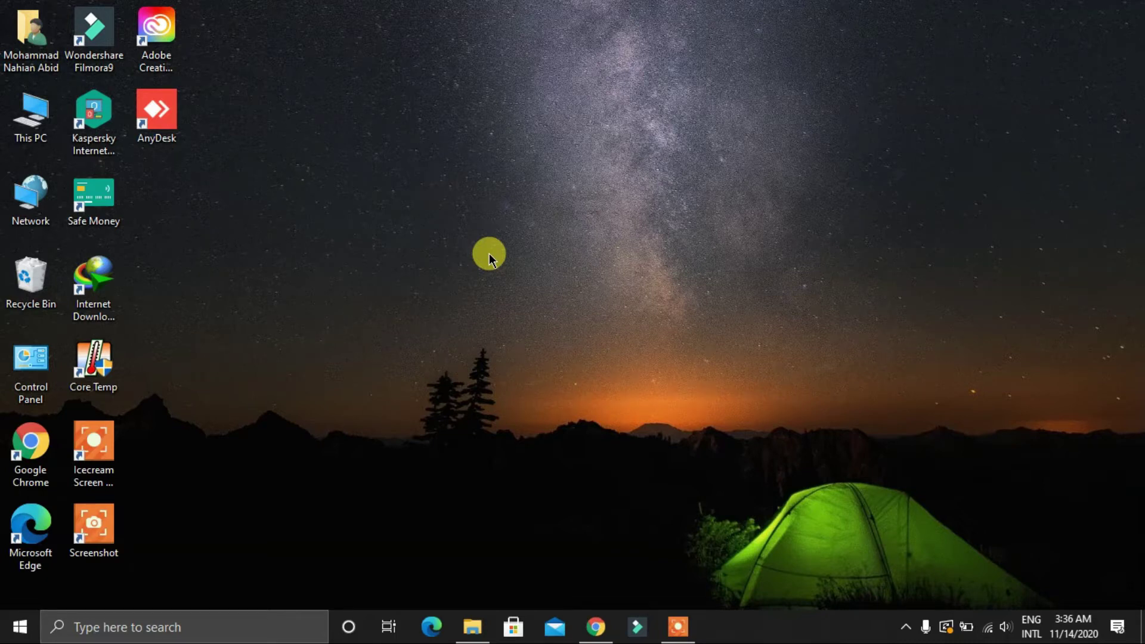
# Restore the Chrome window showing the Electroneum web wallet with its 4,078.08 ETN balance
pyautogui.click(593, 625)
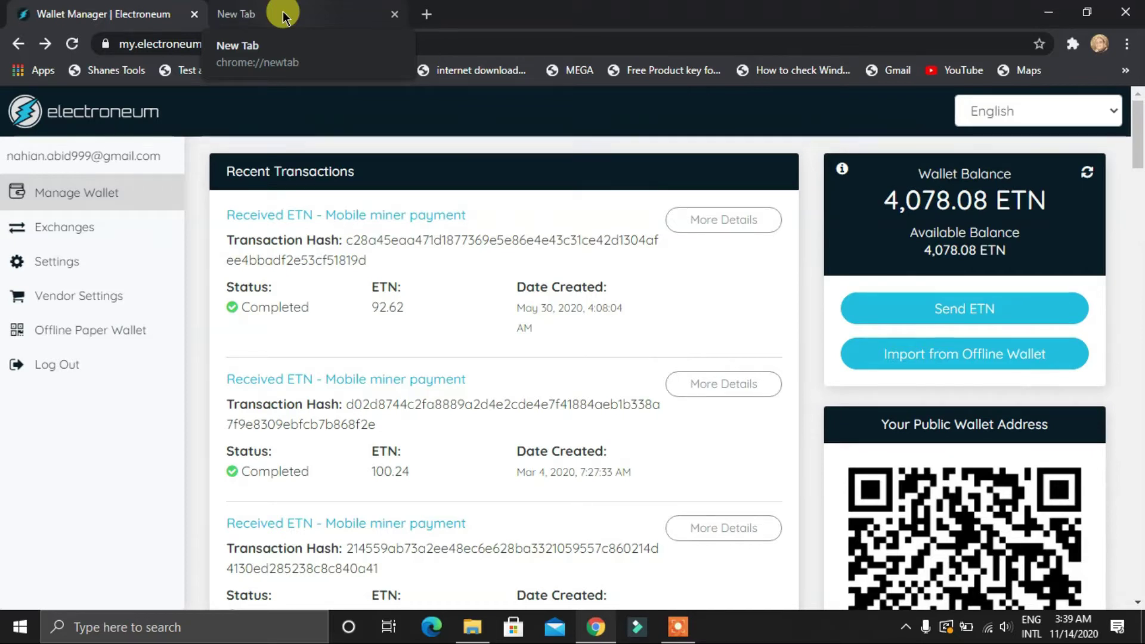
# Load coinmarketcap.com in a new tab, then return to the Electroneum wallet tab
pyautogui.click(283, 16)
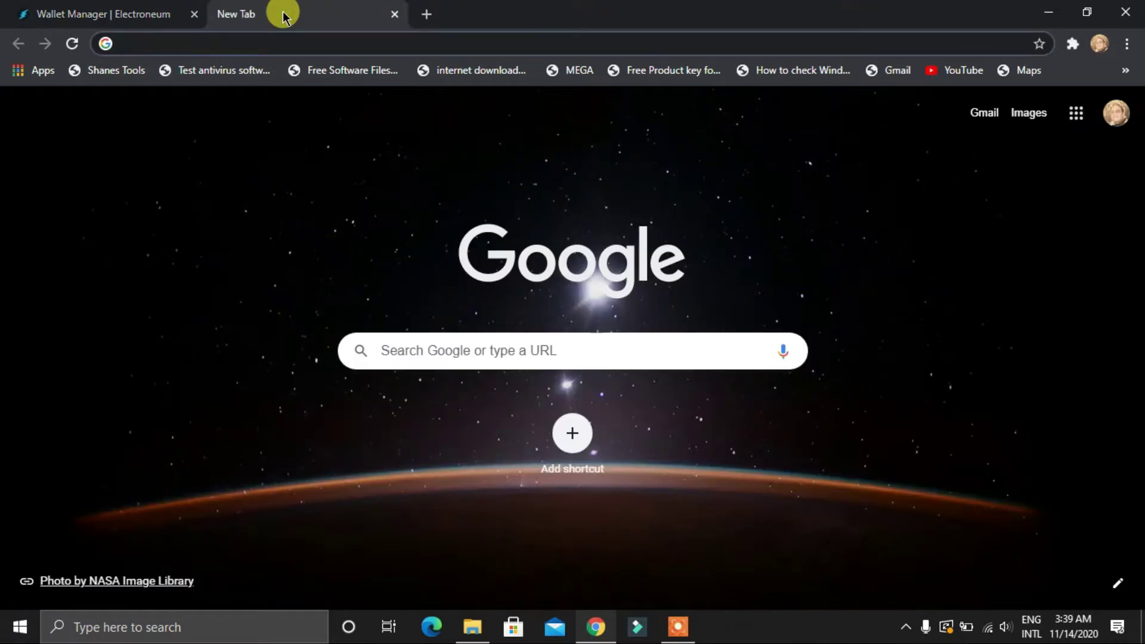
pyautogui.write('coi')
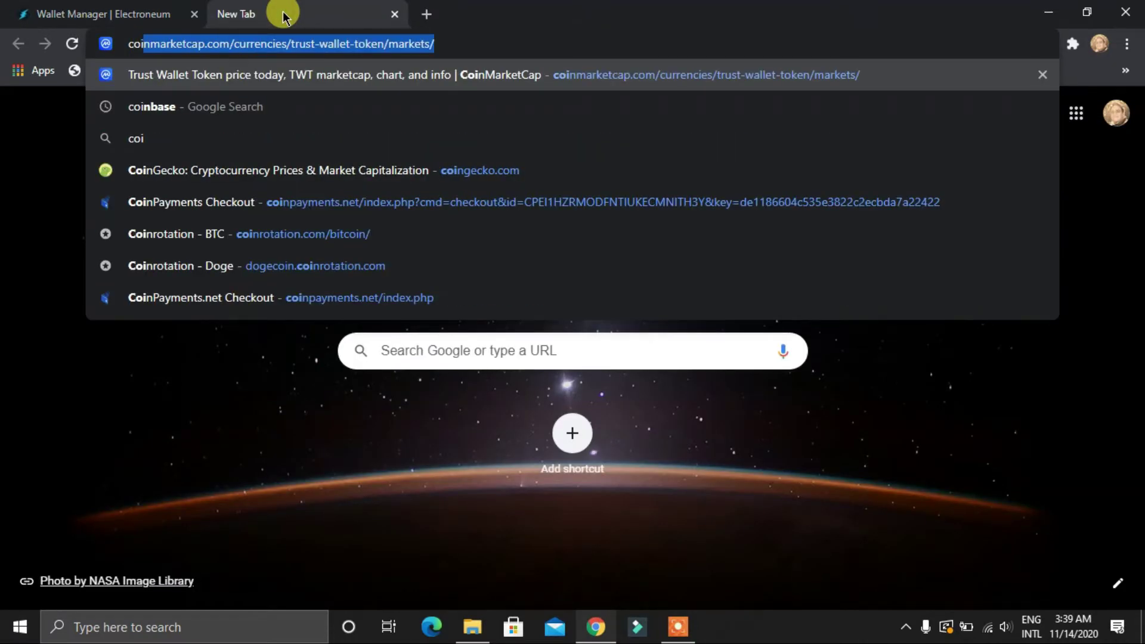
pyautogui.press('Left')
pyautogui.press('Left')
pyautogui.press('Left')
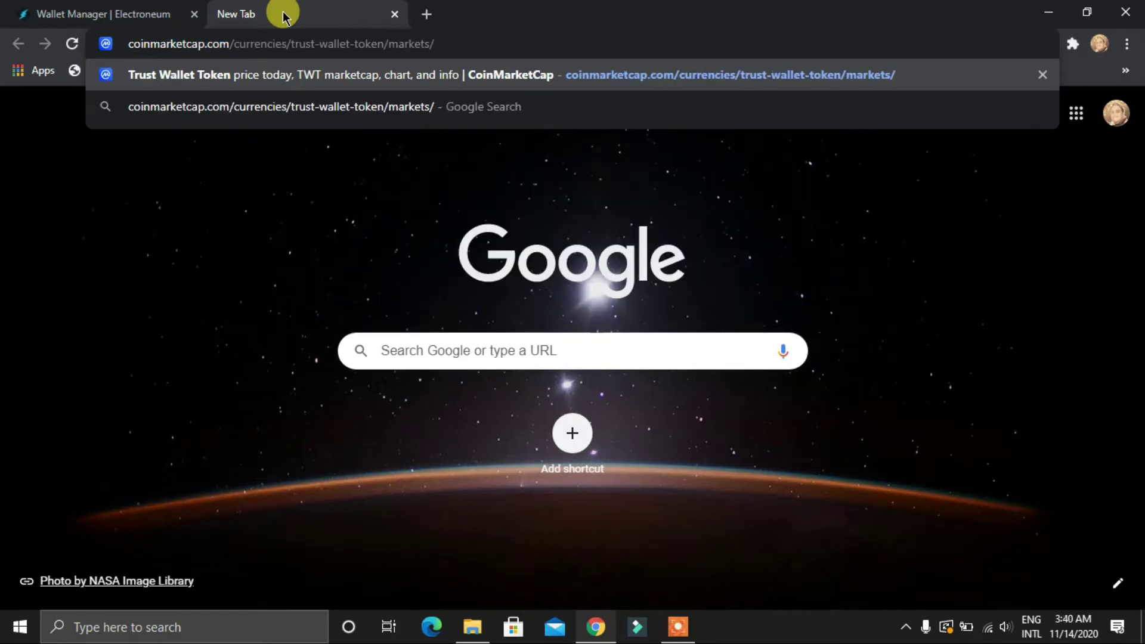
pyautogui.press('Return')
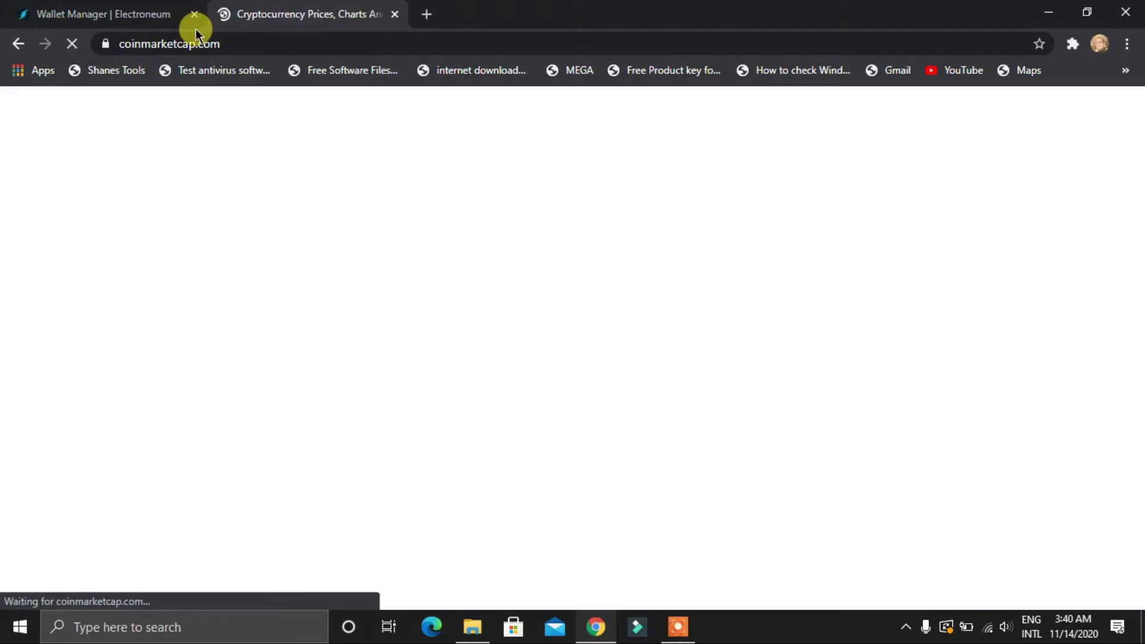
pyautogui.click(156, 14)
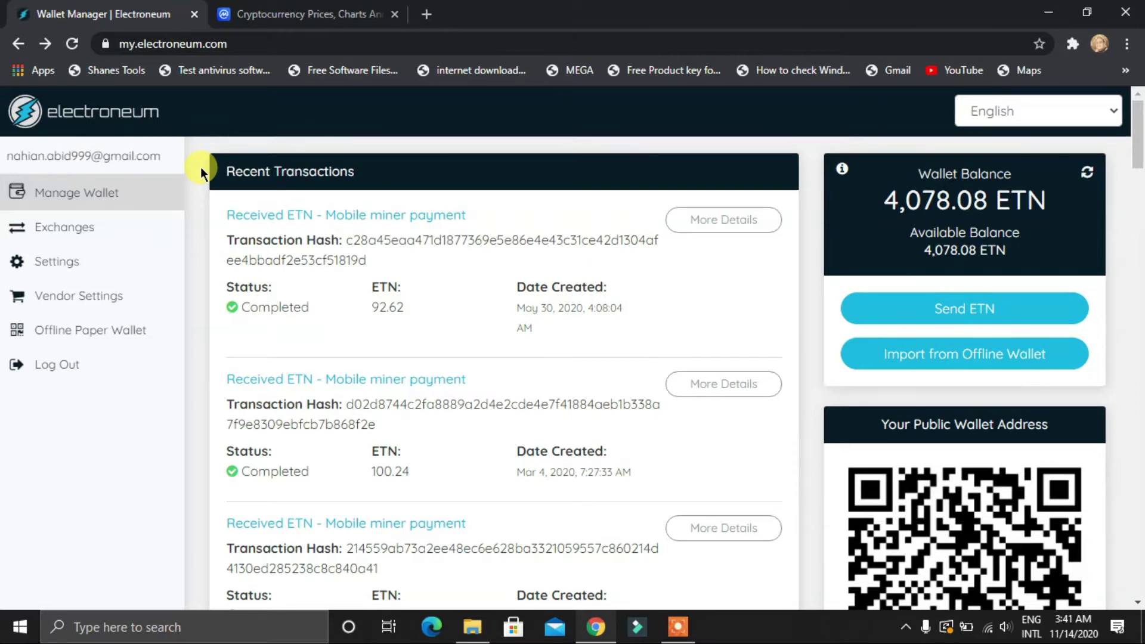
# Compare the CoinMarketCap prices table with the 4,078.08 ETN wallet balance, ending on CoinMarketCap
pyautogui.click(304, 7)
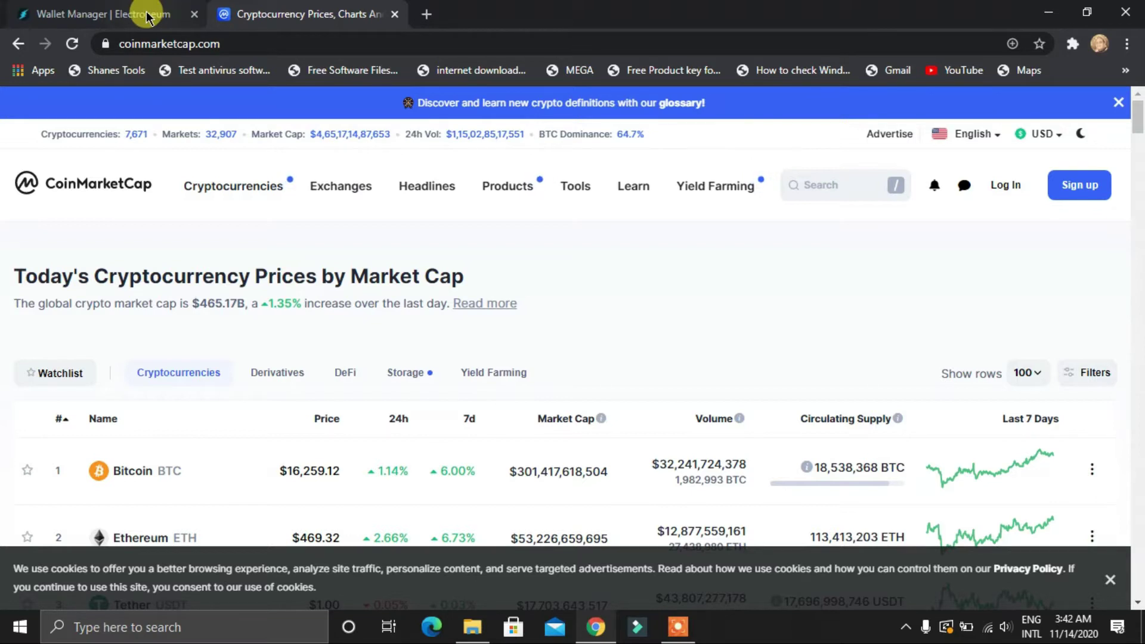
pyautogui.click(146, 18)
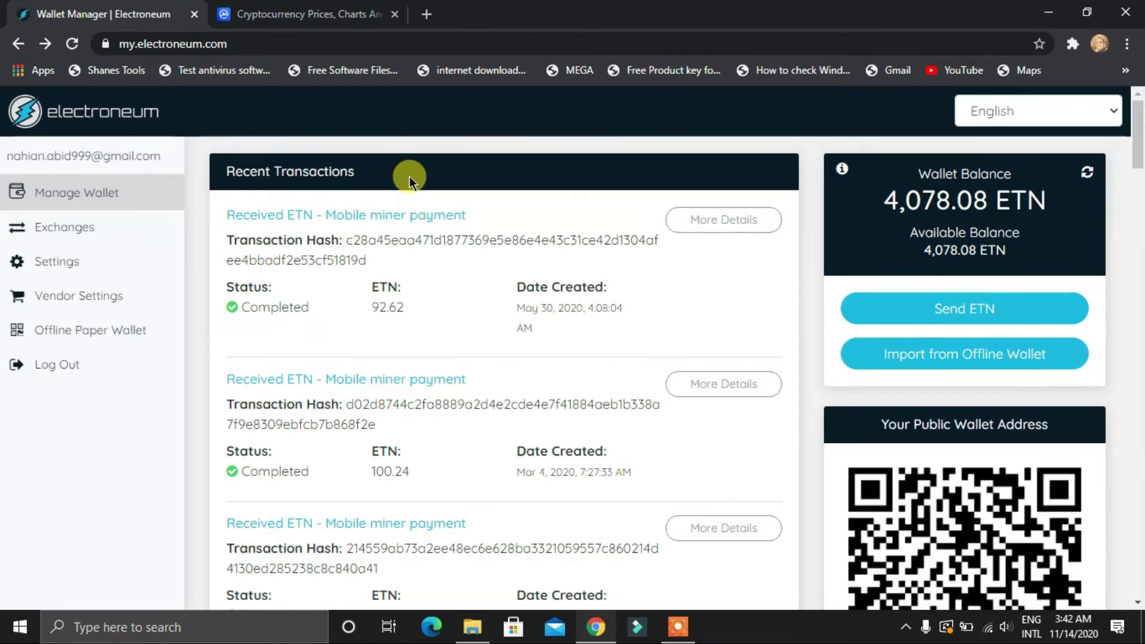
pyautogui.click(318, 26)
# Scroll through the CoinMarketCap coin ranking past rank 40 and back toward the top
pyautogui.scroll(-3, 182, 352)
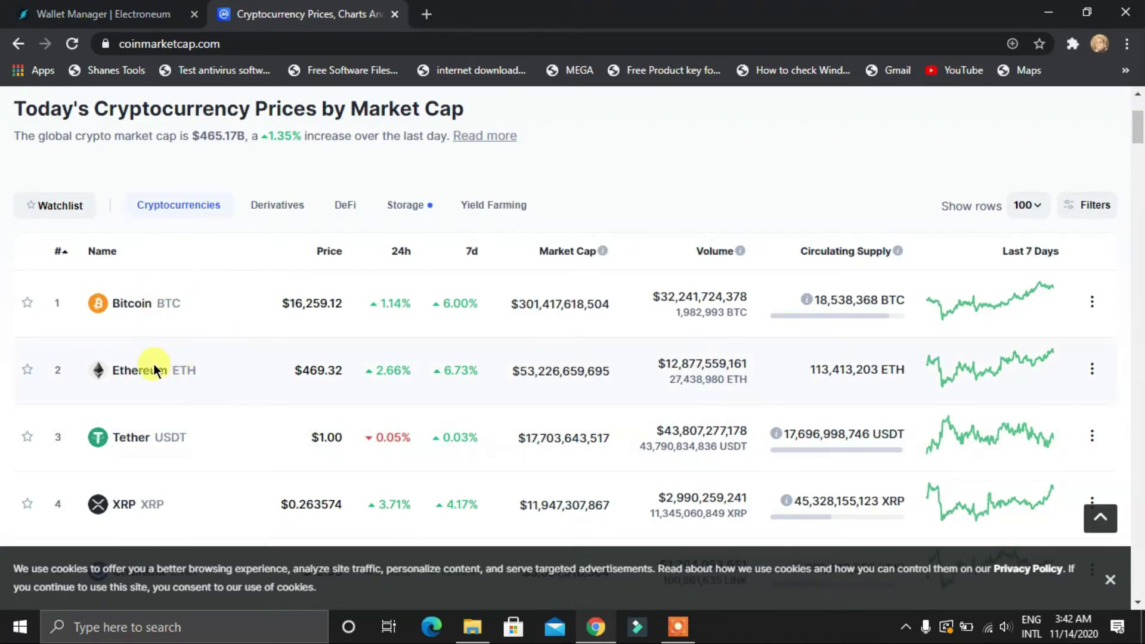
pyautogui.scroll(-4, 155, 363)
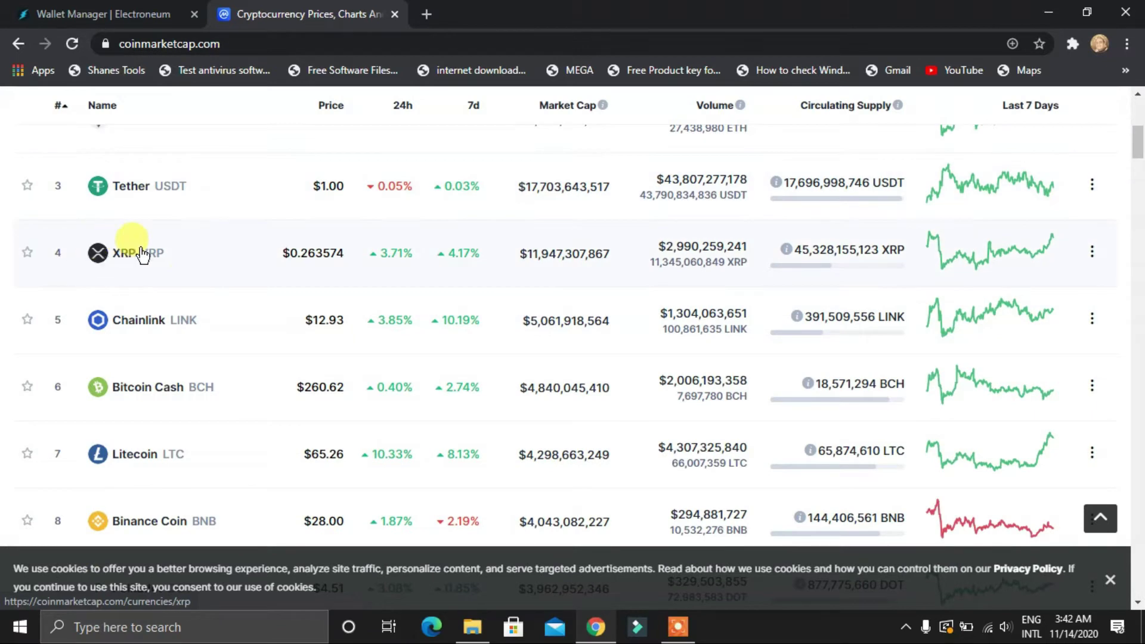
pyautogui.scroll(-1, 176, 400)
pyautogui.scroll(-4, 159, 435)
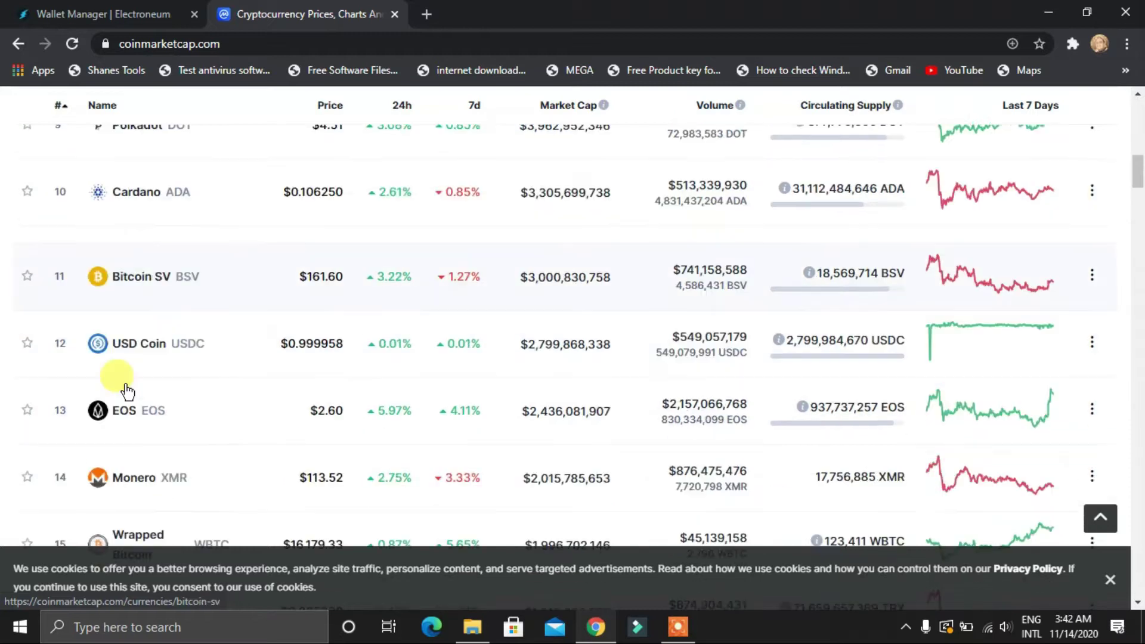
pyautogui.scroll(-2, 160, 400)
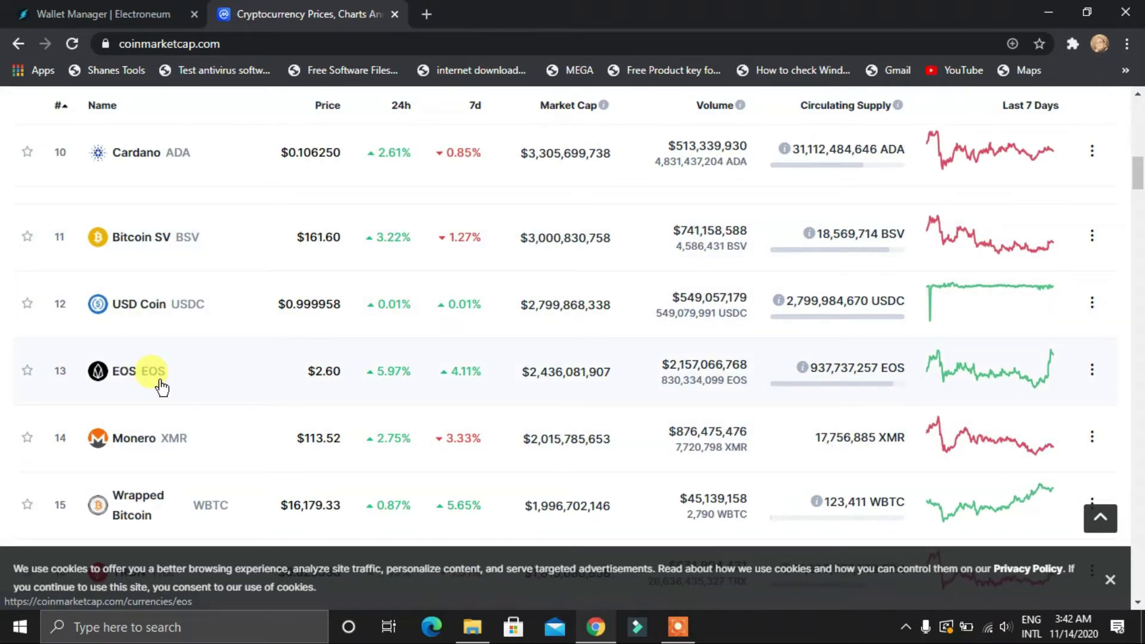
pyautogui.scroll(-5, 161, 387)
pyautogui.scroll(-4, 148, 389)
pyautogui.scroll(-3, 200, 440)
pyautogui.scroll(-5, 160, 453)
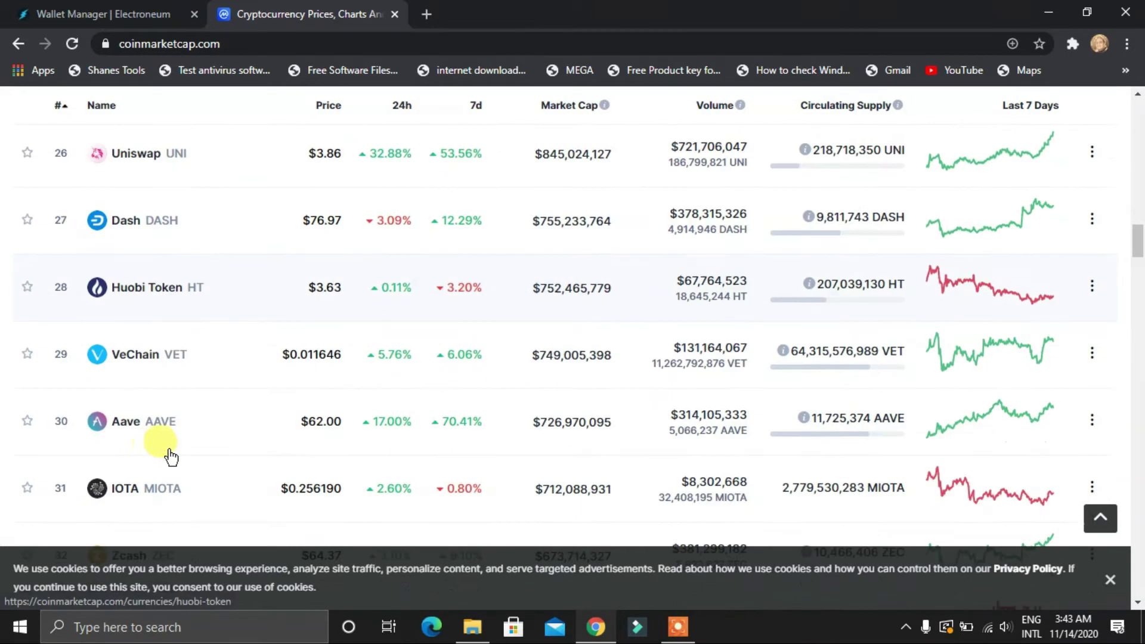
pyautogui.scroll(-3, 145, 456)
pyautogui.scroll(-1, 182, 424)
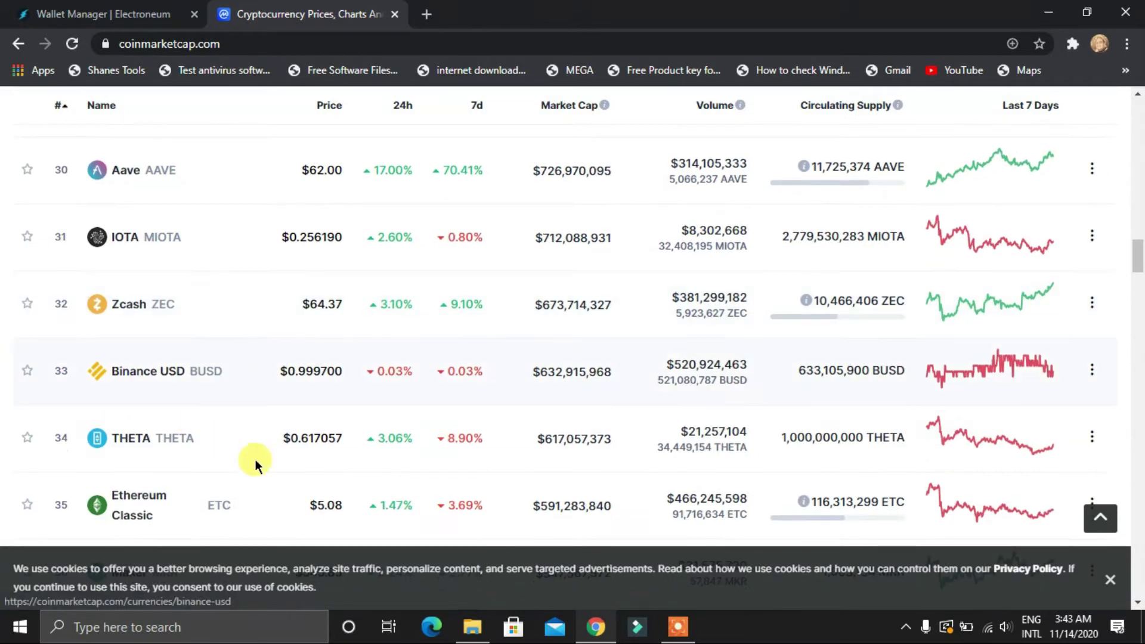
pyautogui.scroll(-4, 269, 386)
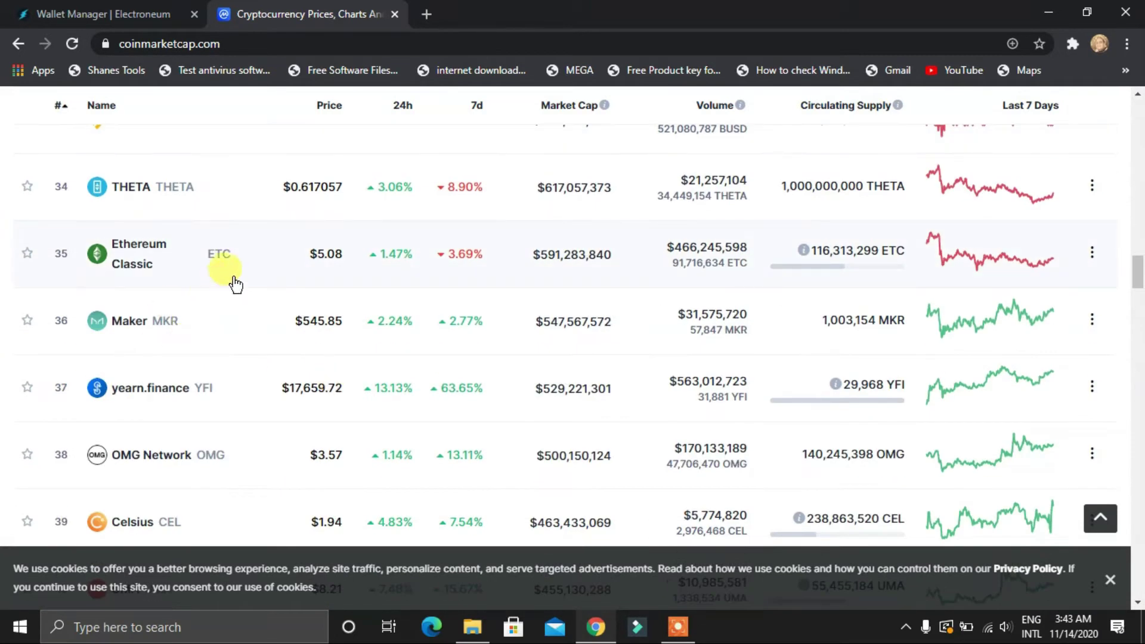
pyautogui.scroll(-1, 251, 334)
pyautogui.scroll(-3, 282, 387)
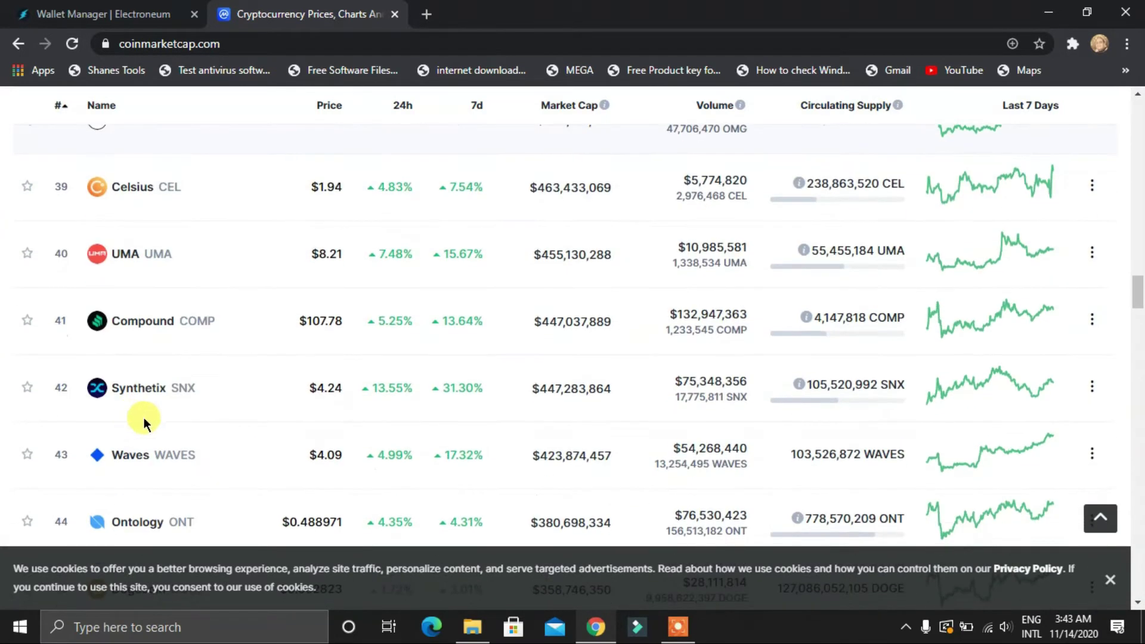
pyautogui.scroll(-2, 160, 355)
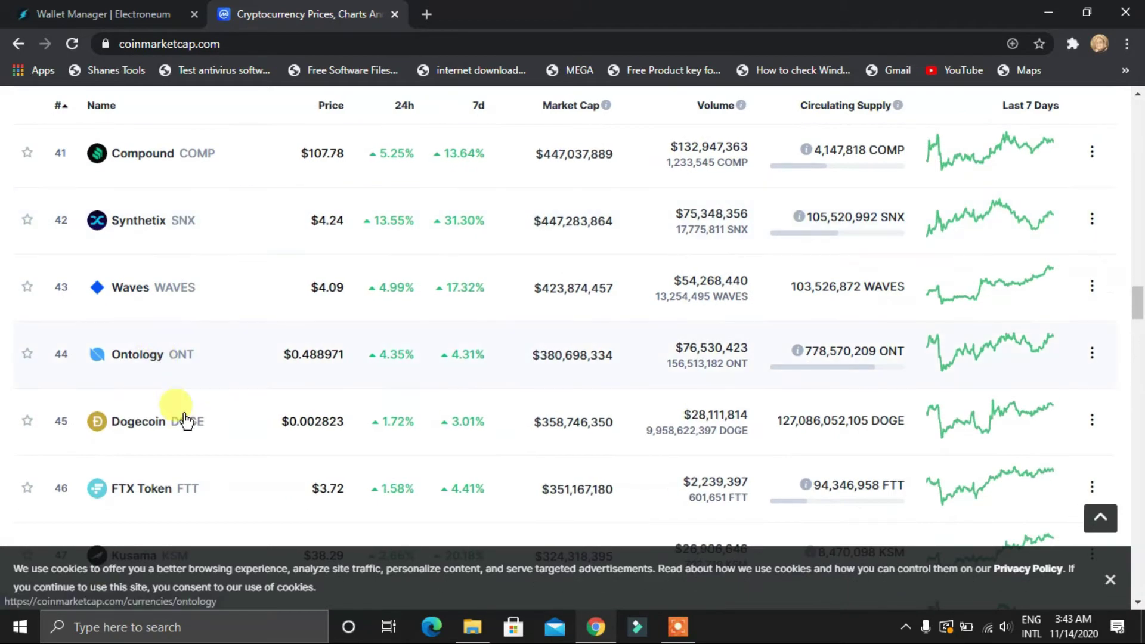
pyautogui.scroll(18, 187, 429)
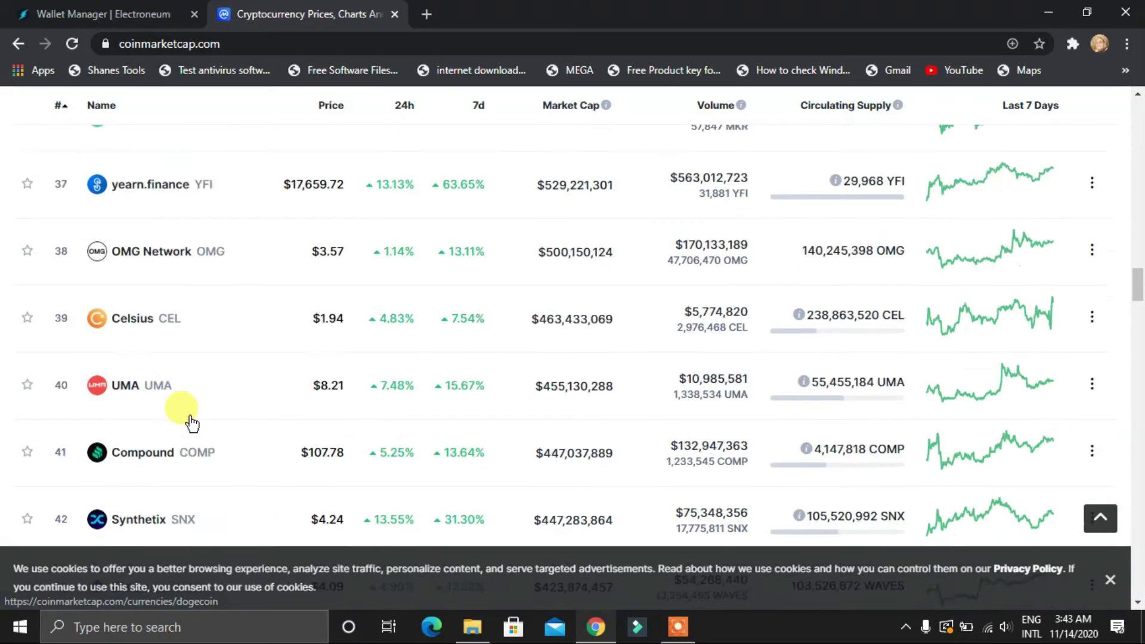
pyautogui.scroll(15, 203, 417)
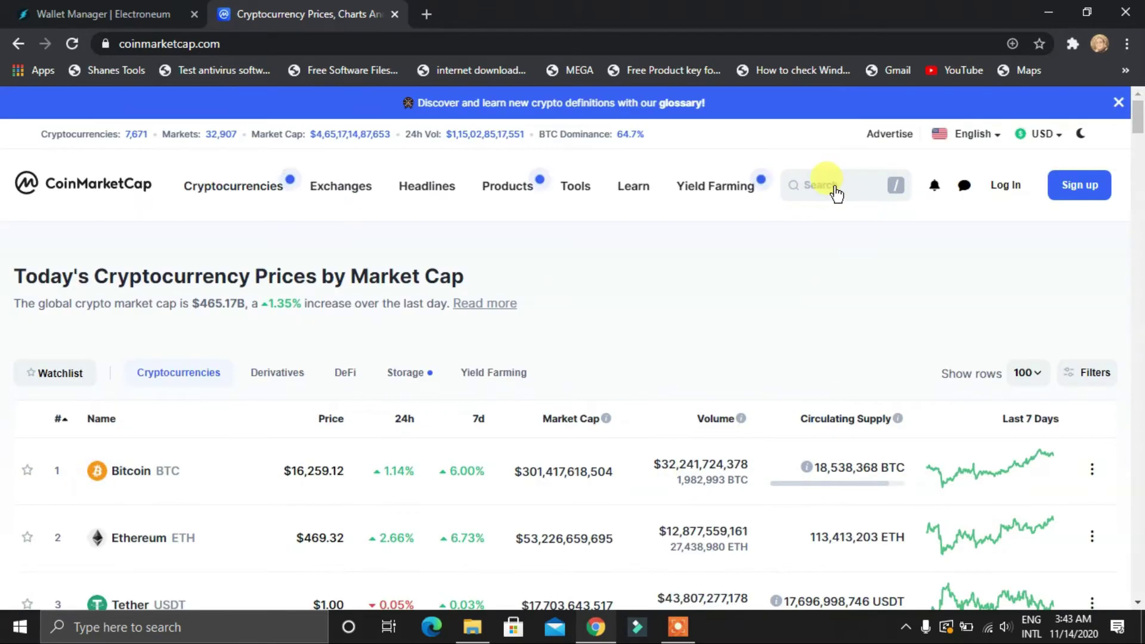
# Search CoinMarketCap for 'elect' and open the Electroneum (ETN) page at $0.004155, rank 155
pyautogui.click(822, 186)
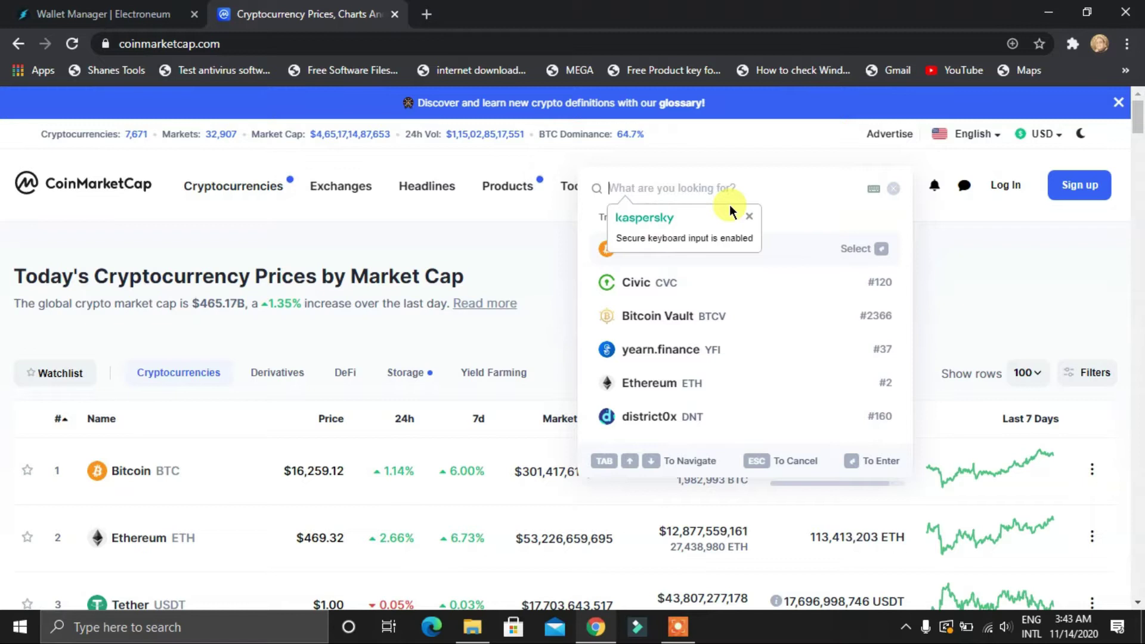
pyautogui.write('e')
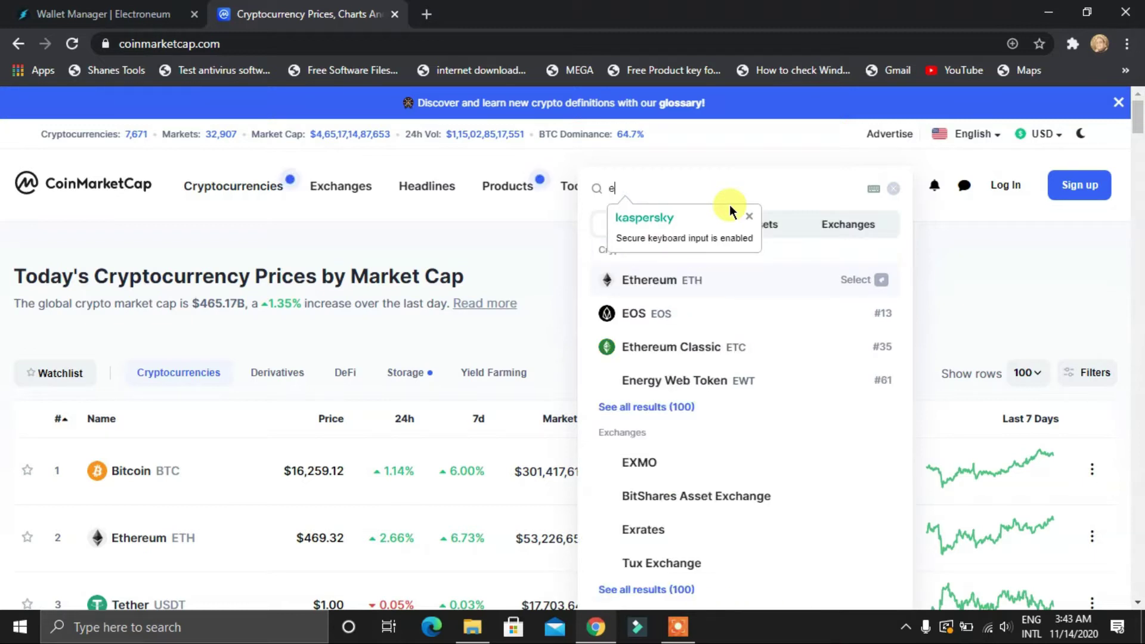
pyautogui.write('lect')
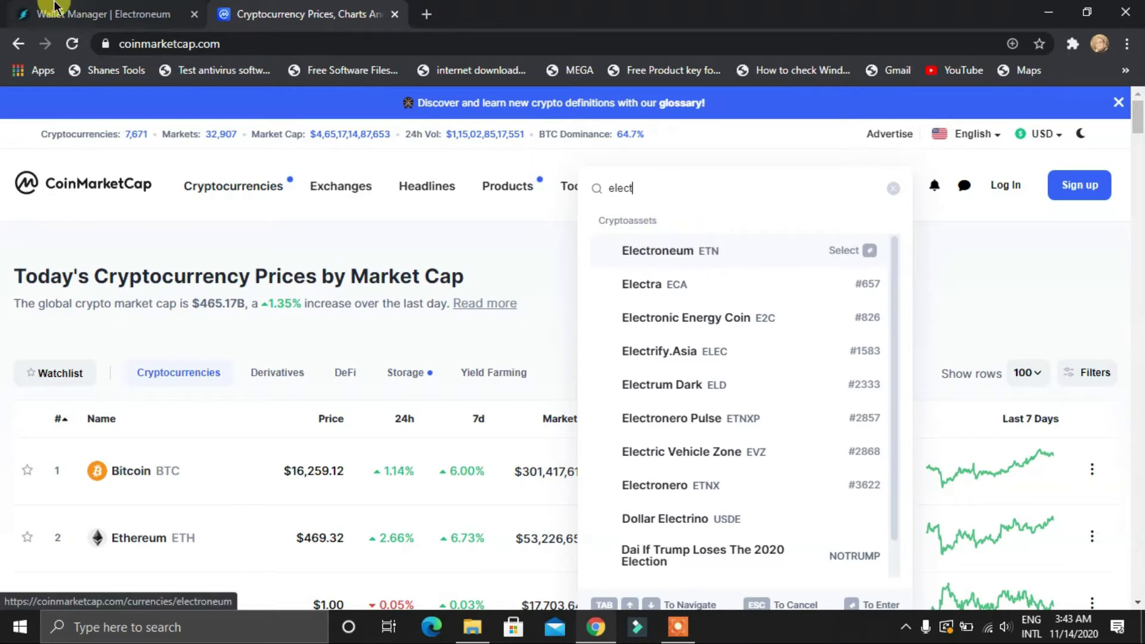
pyautogui.click(102, 7)
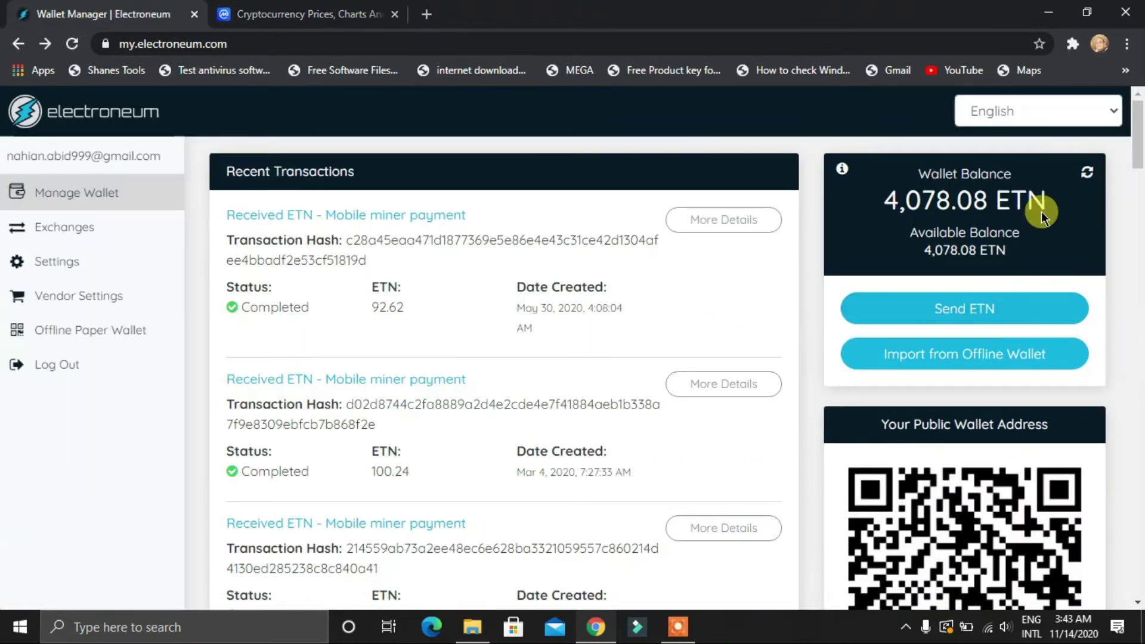
pyautogui.click(375, 14)
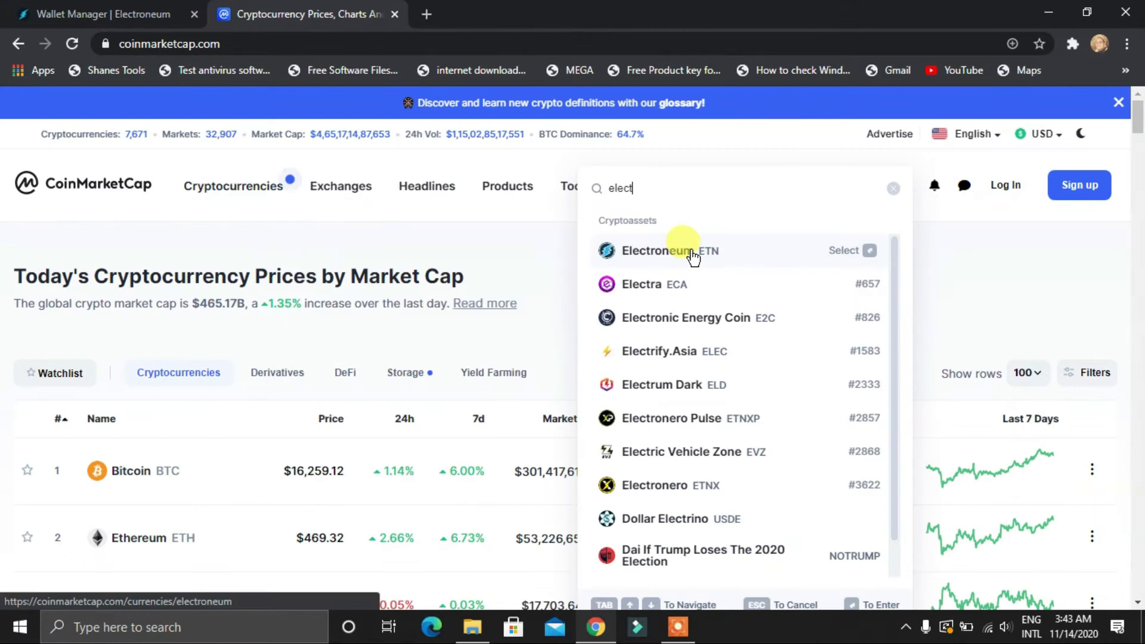
pyautogui.click(685, 252)
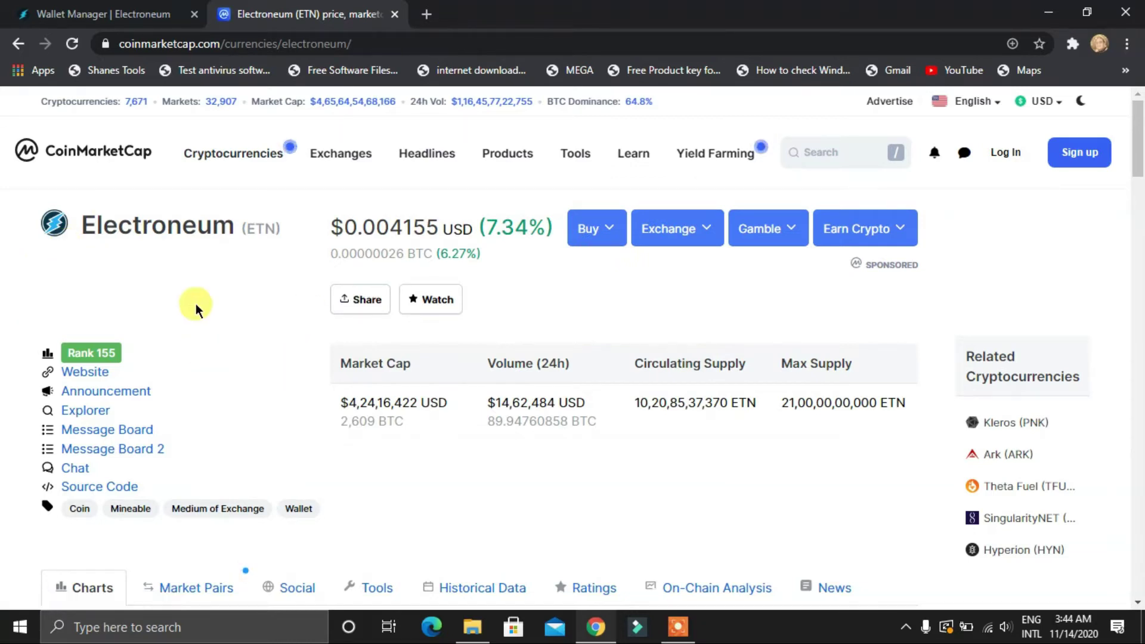
# Switch the Electroneum page to its Market Pairs list of exchanges
pyautogui.scroll(-1, 199, 301)
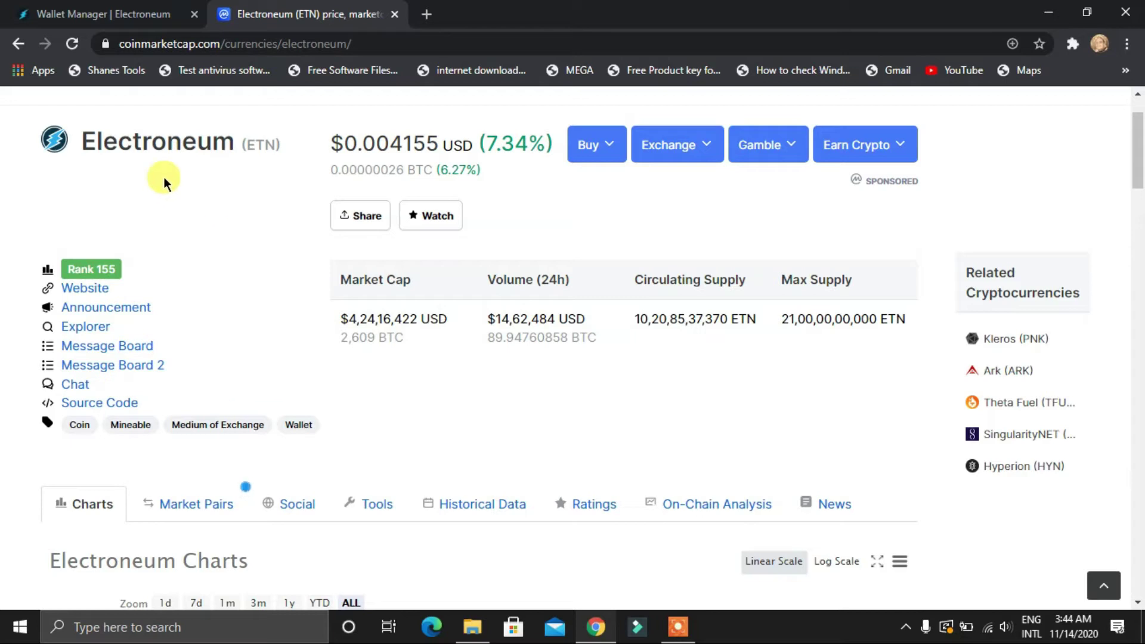
pyautogui.scroll(1, 218, 195)
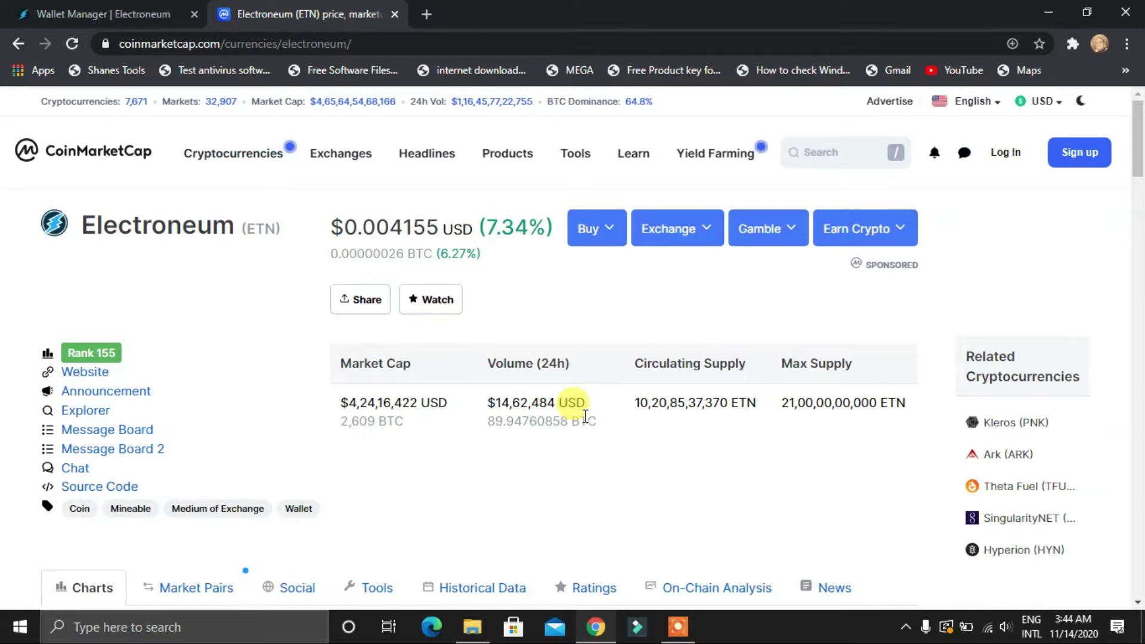
pyautogui.scroll(-1, 588, 417)
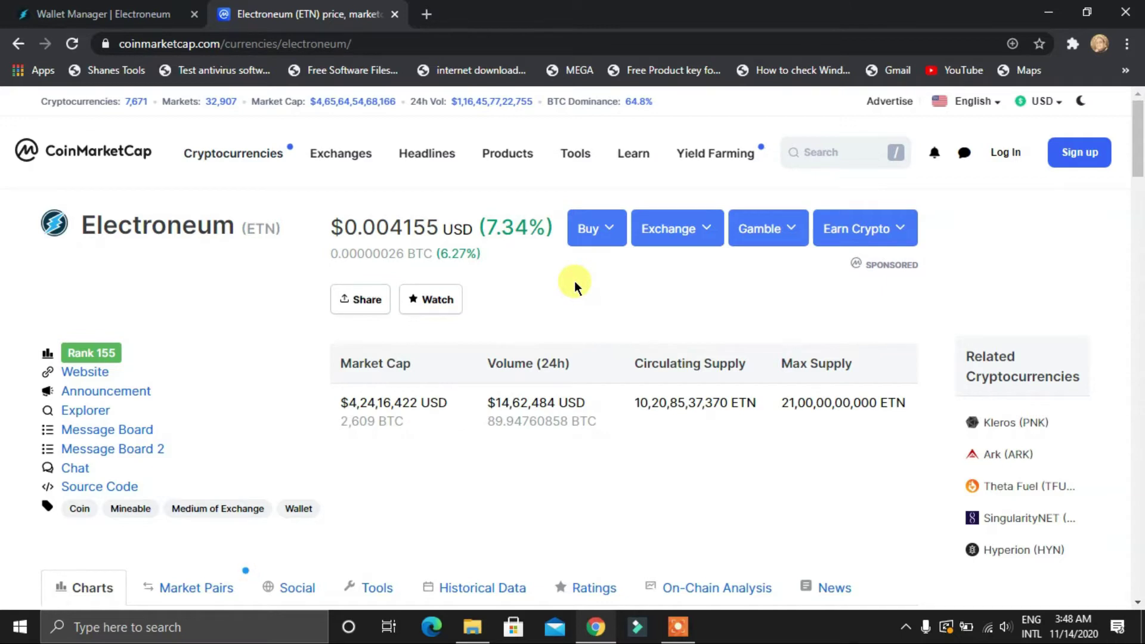
pyautogui.scroll(-5, 574, 280)
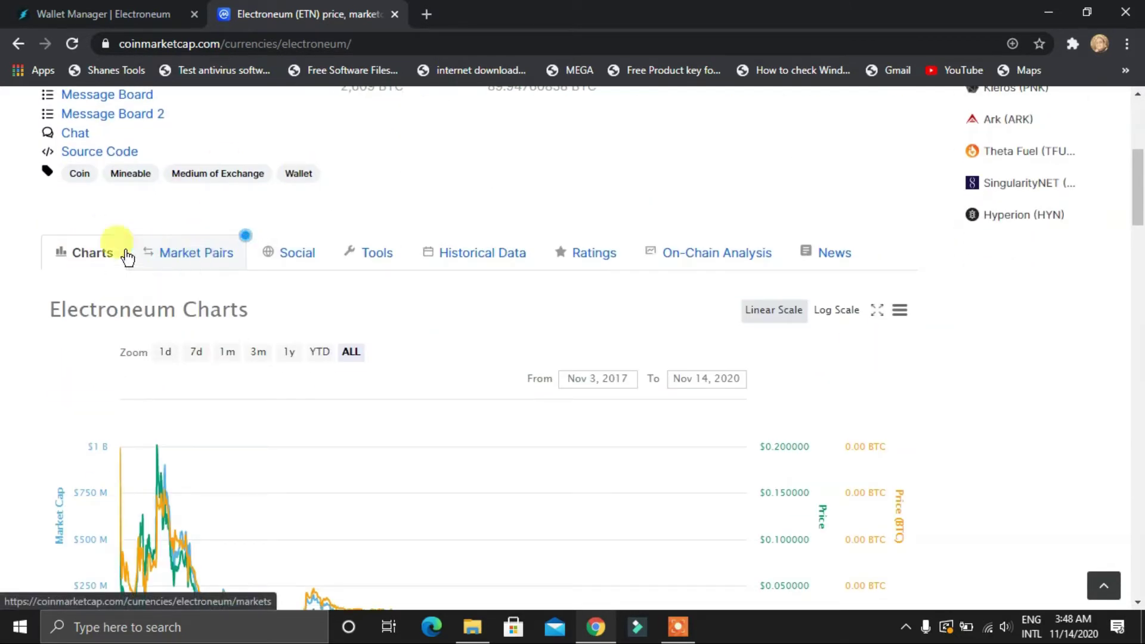
pyautogui.click(204, 257)
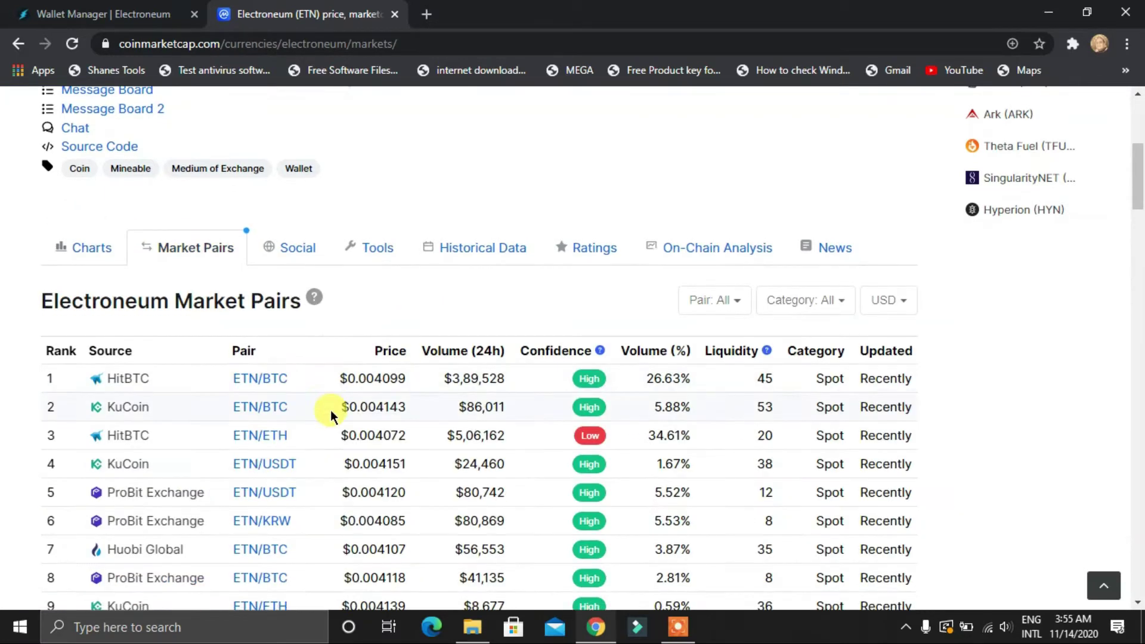
# Glance at the wallet, then view Electroneum's loaded market pairs led by HitBTC ETN/BTC
pyautogui.scroll(-3, 331, 416)
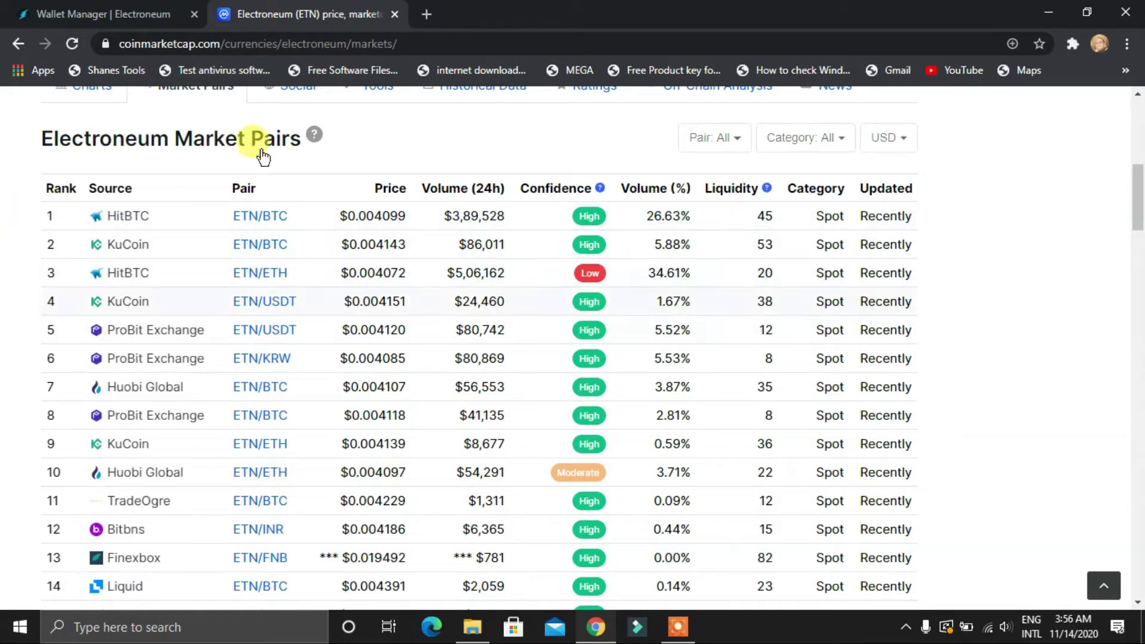
pyautogui.click(98, 13)
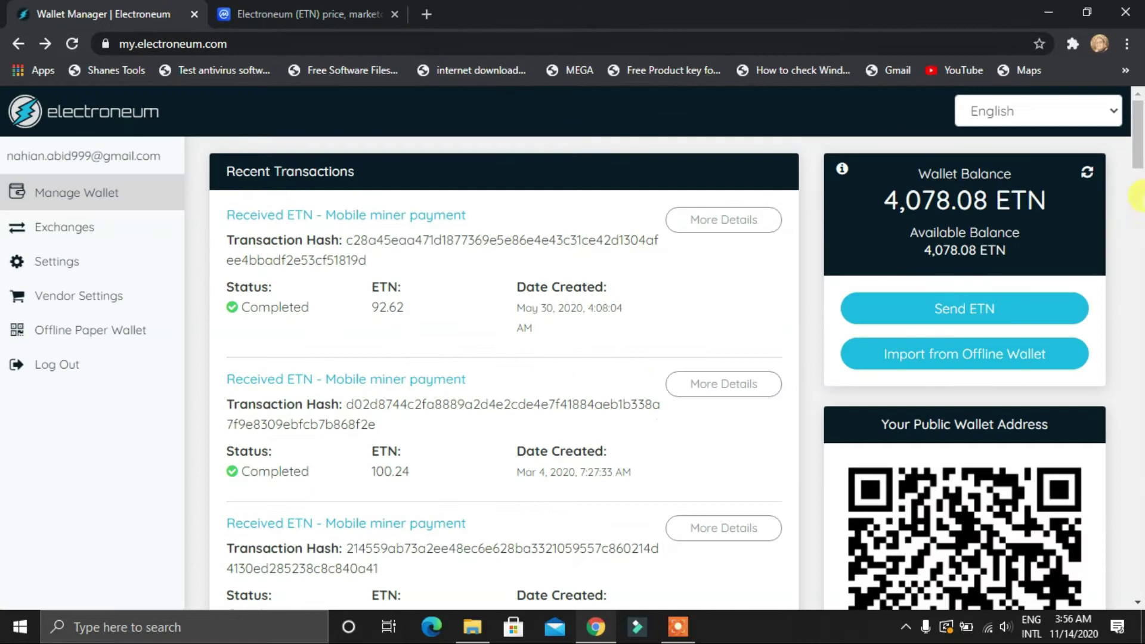
pyautogui.click(294, 12)
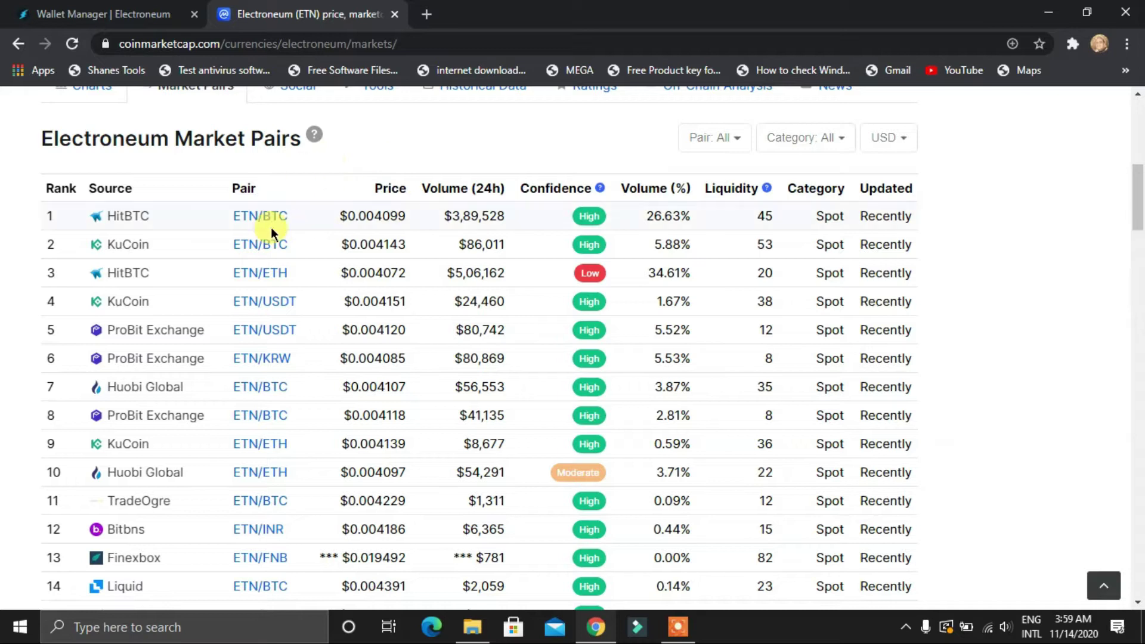
pyautogui.scroll(8, 226, 188)
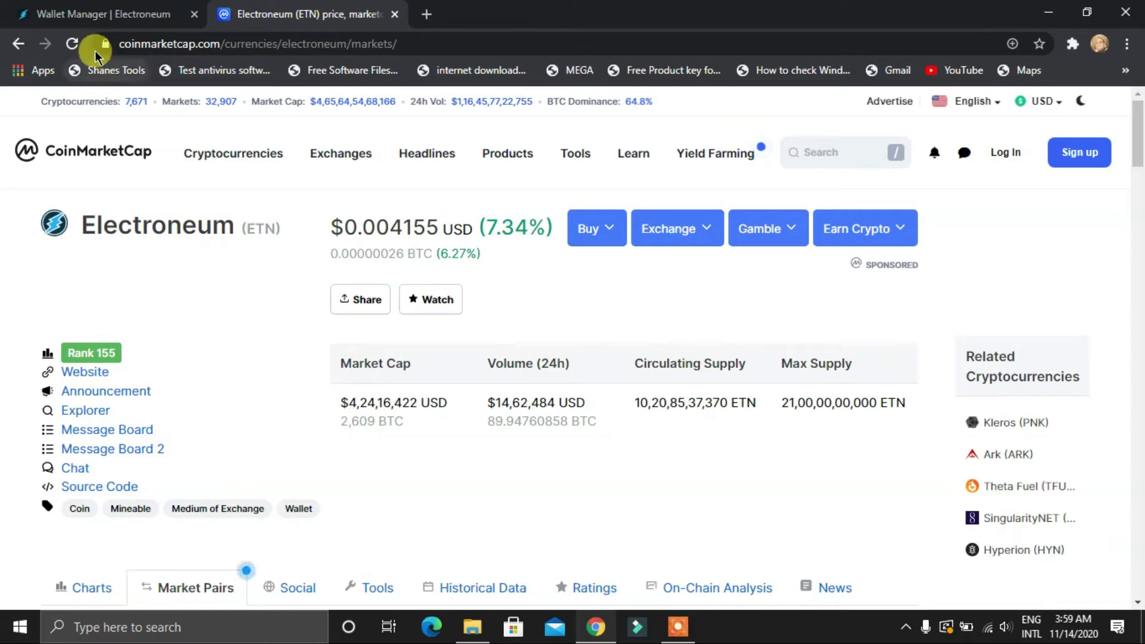
# Reload the Electroneum page and find ProBit Exchange's ETN/USDT pair at $0.004121
pyautogui.click(73, 44)
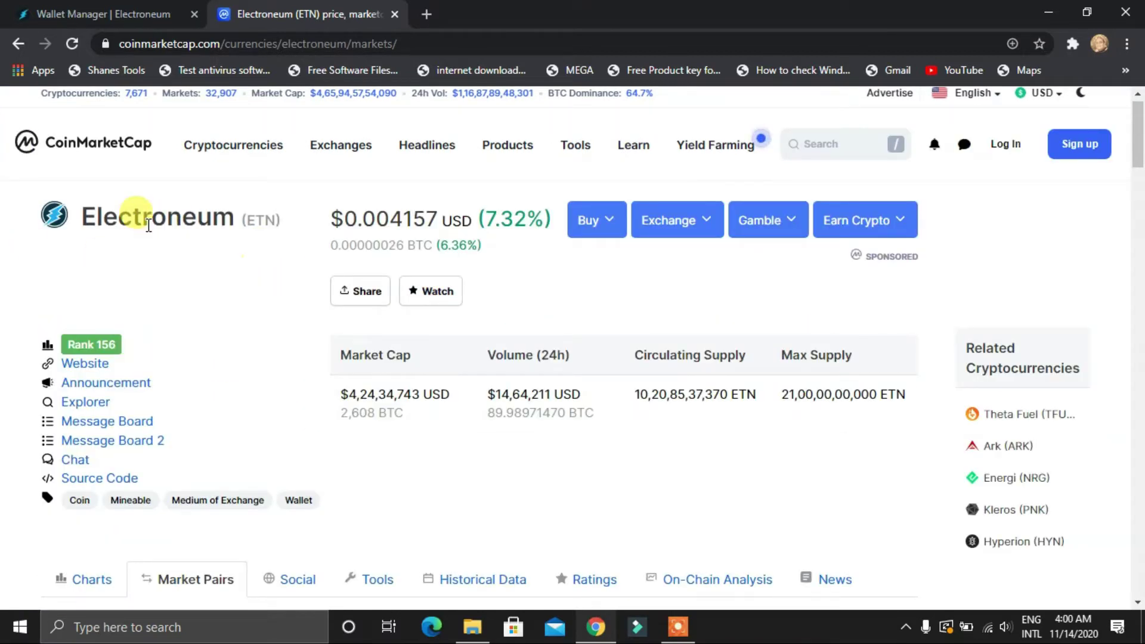
pyautogui.scroll(-5, 800, 377)
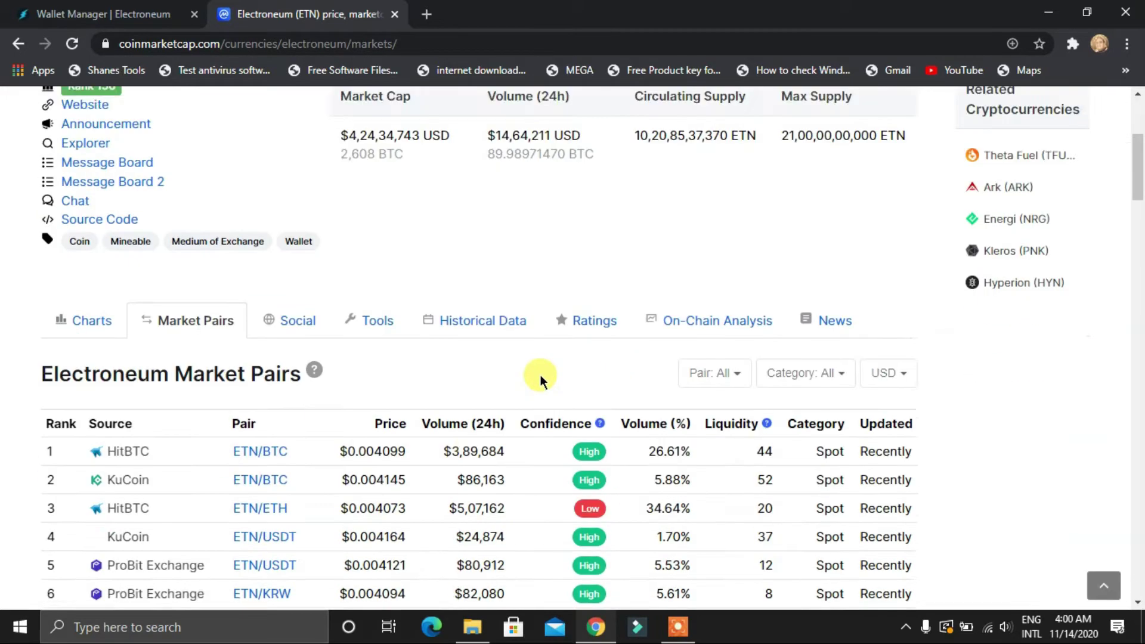
pyautogui.scroll(2, 383, 294)
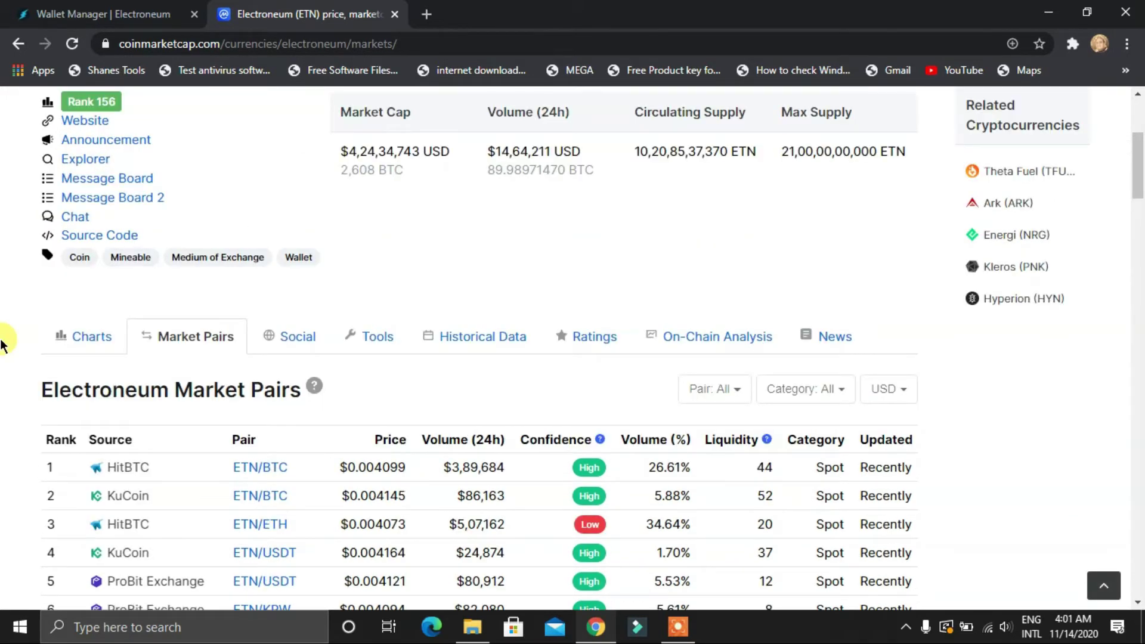
pyautogui.scroll(-6, 128, 237)
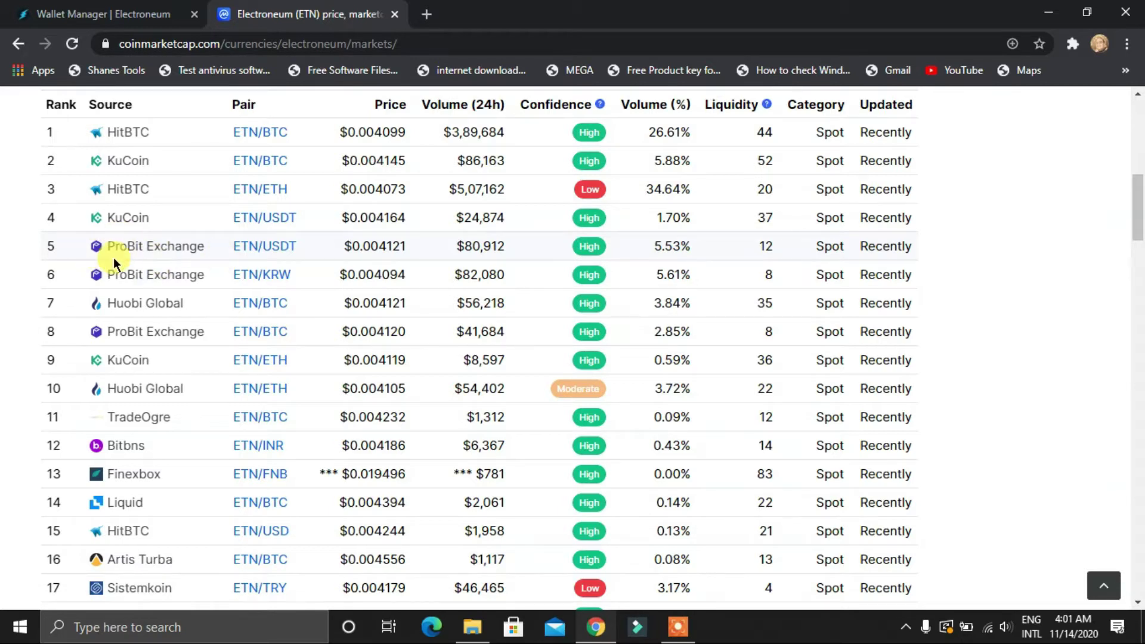
pyautogui.scroll(1, 74, 289)
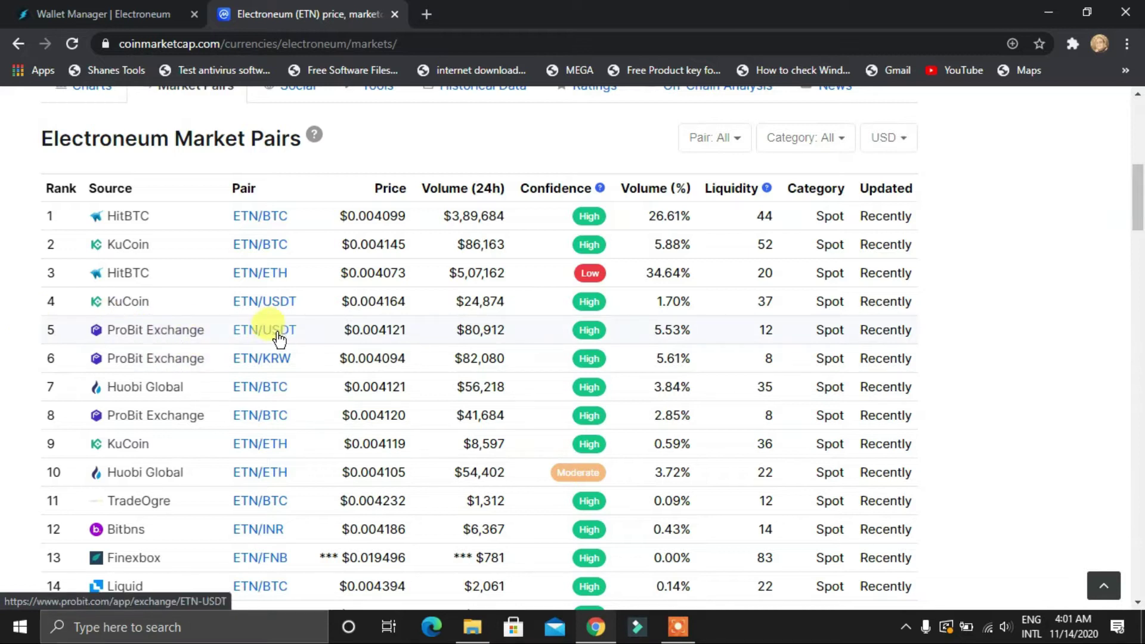
# Open ProBit's ETN/USDT trading page and set its price chart to 30-minute candles
pyautogui.click(264, 329)
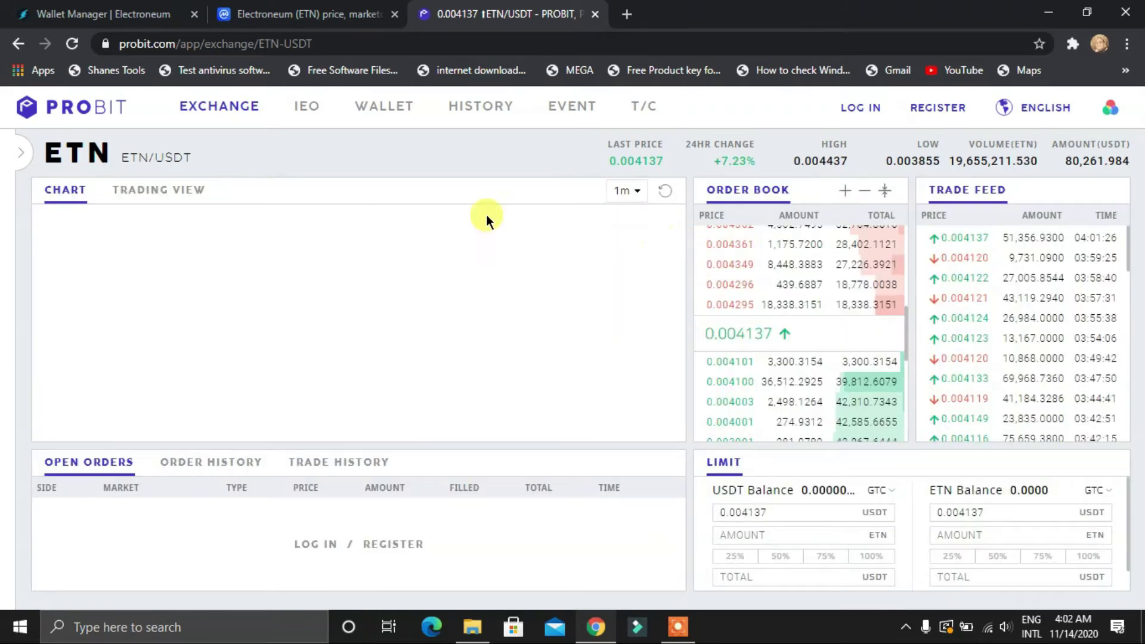
pyautogui.click(623, 189)
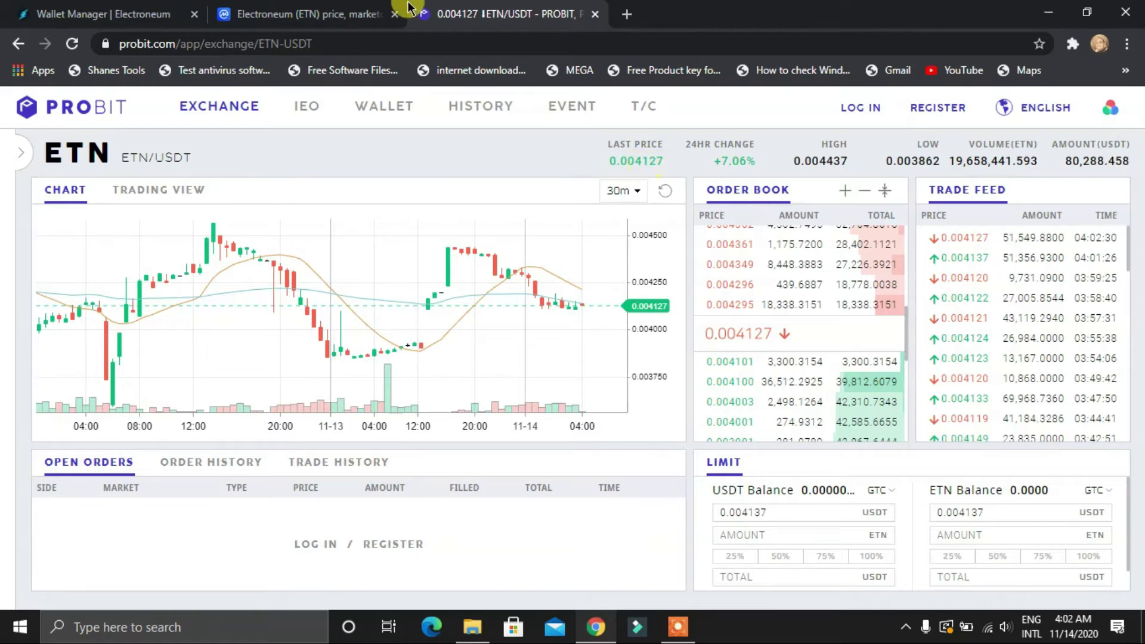
pyautogui.click(330, 13)
pyautogui.scroll(1, 417, 268)
pyautogui.scroll(8, 341, 217)
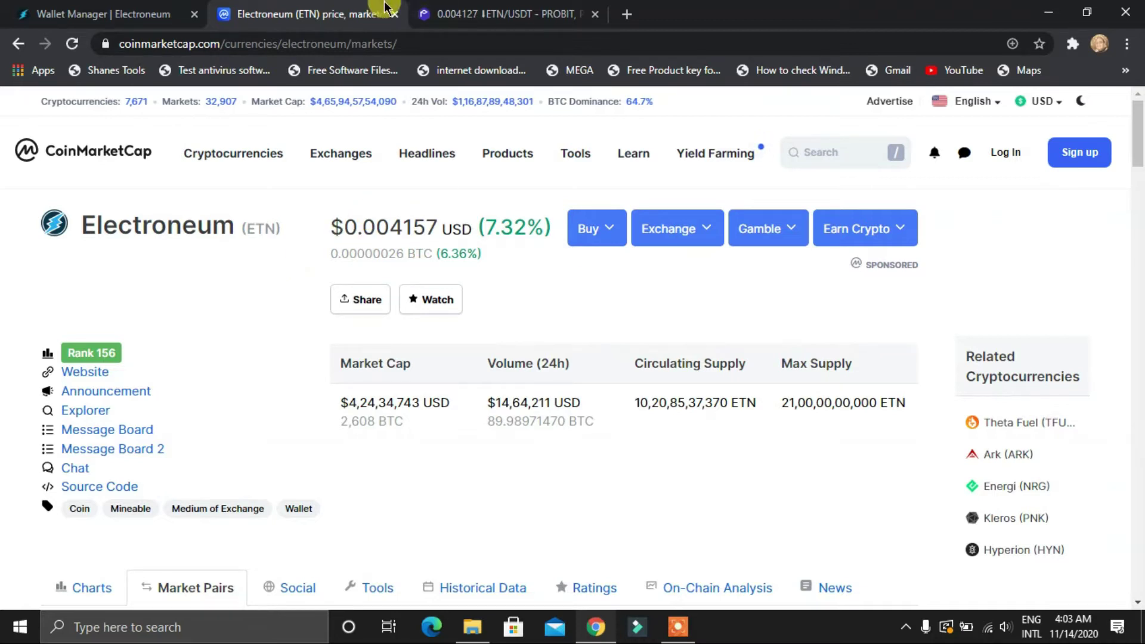
pyautogui.click(508, 13)
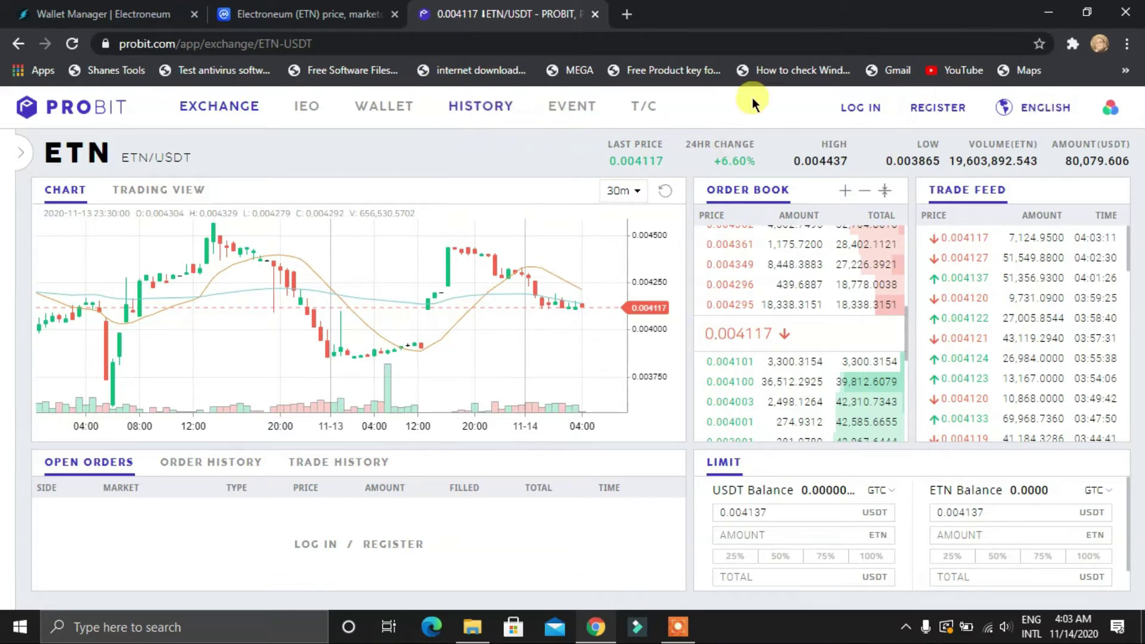
# Start registering a ProBit account and scroll through the sign-up form
pyautogui.click(917, 112)
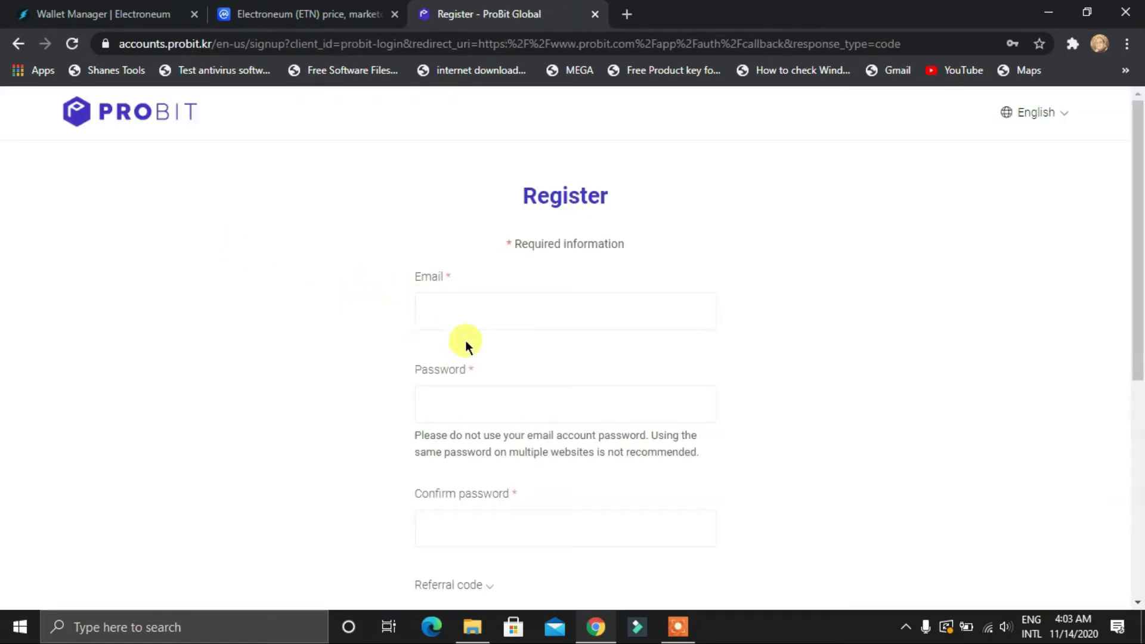
pyautogui.scroll(-1, 366, 312)
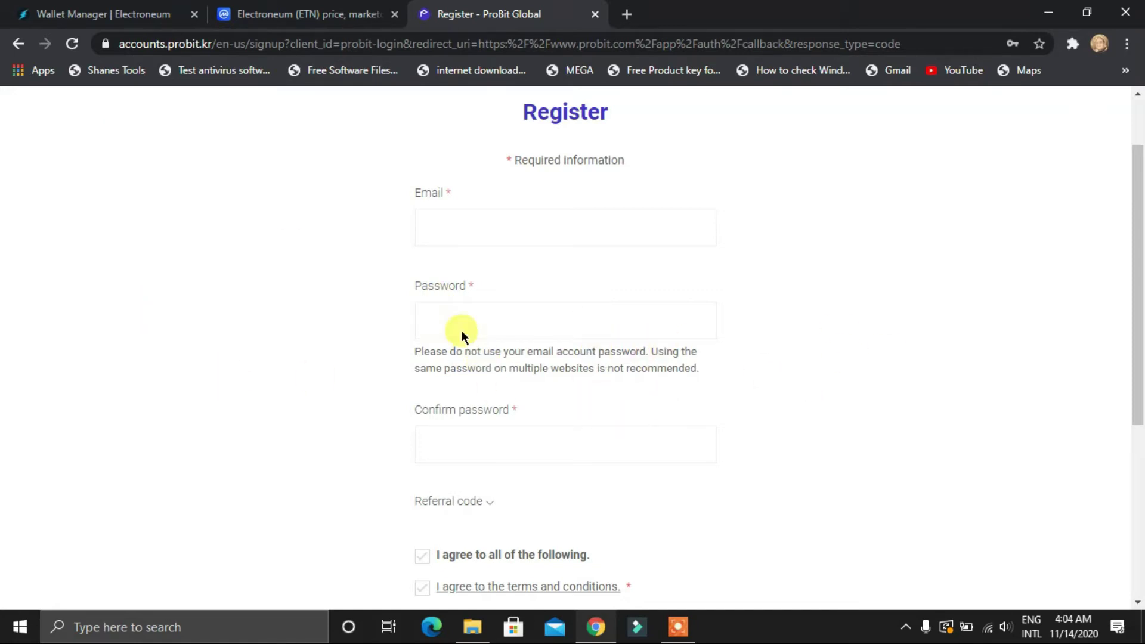
pyautogui.scroll(2, 380, 309)
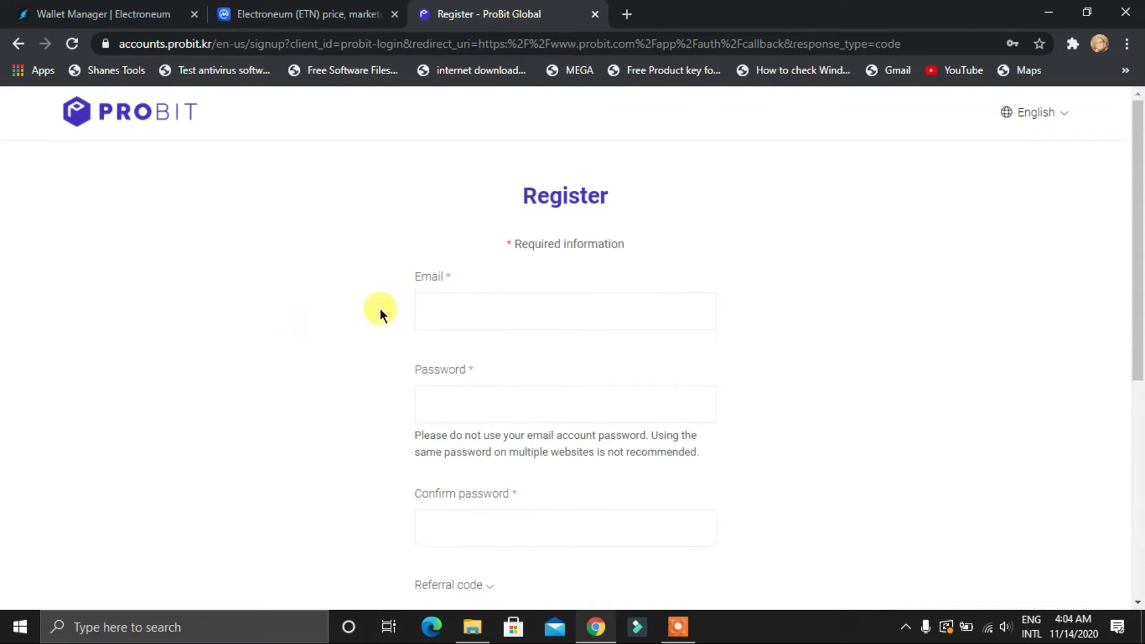
pyautogui.scroll(-3, 361, 306)
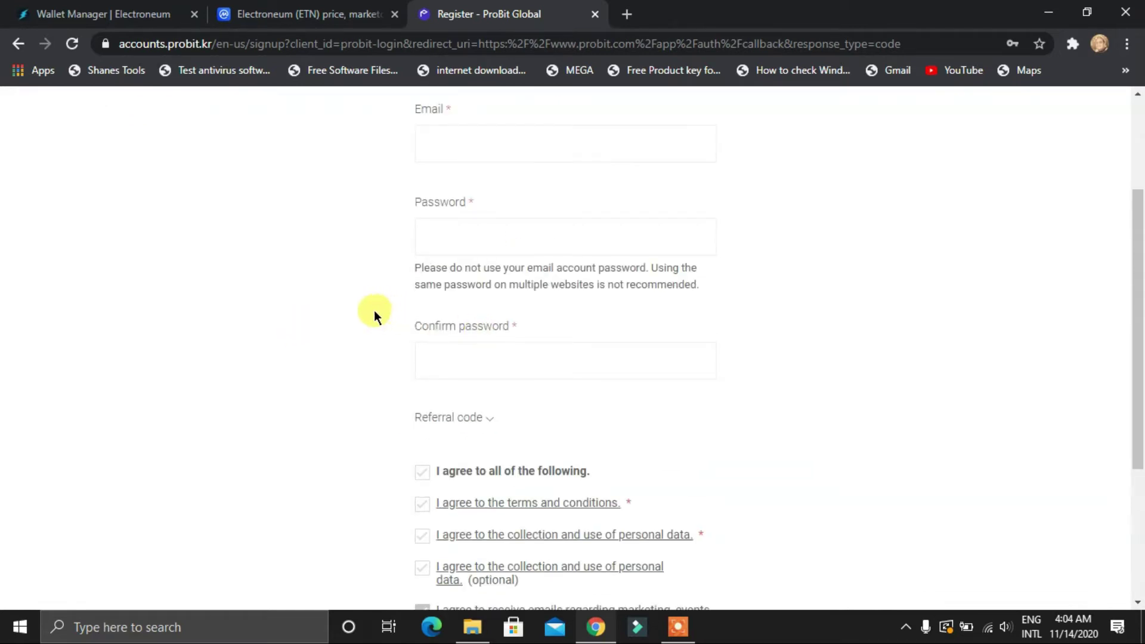
pyautogui.scroll(-1, 373, 310)
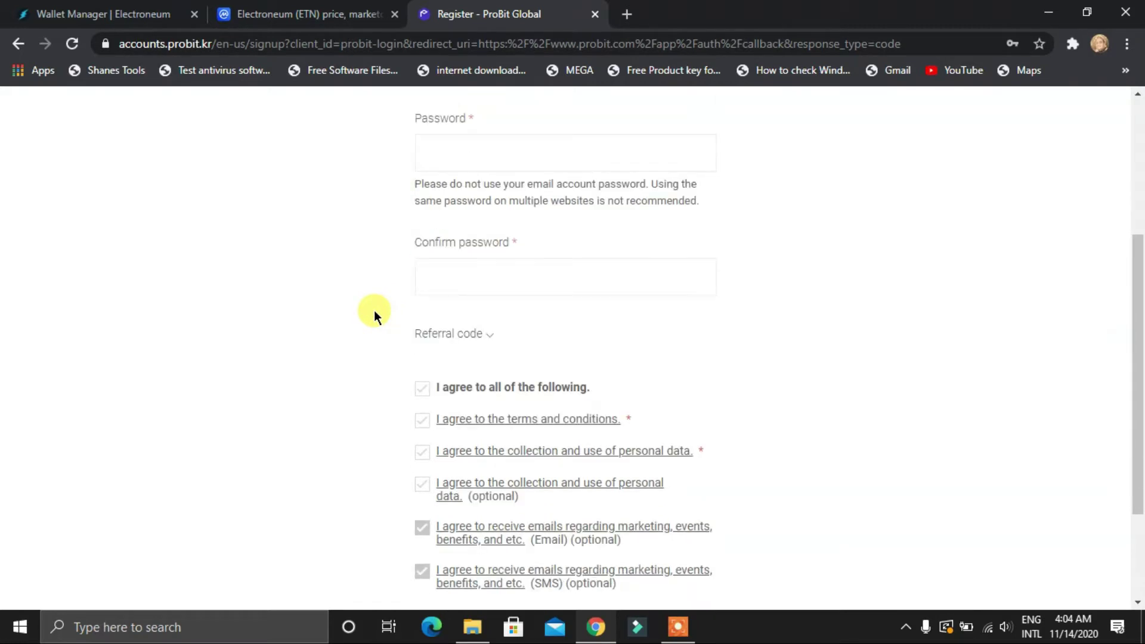
# Tick 'I agree to all' on the registration form and confirm the age check
pyautogui.click(436, 388)
pyautogui.click(584, 353)
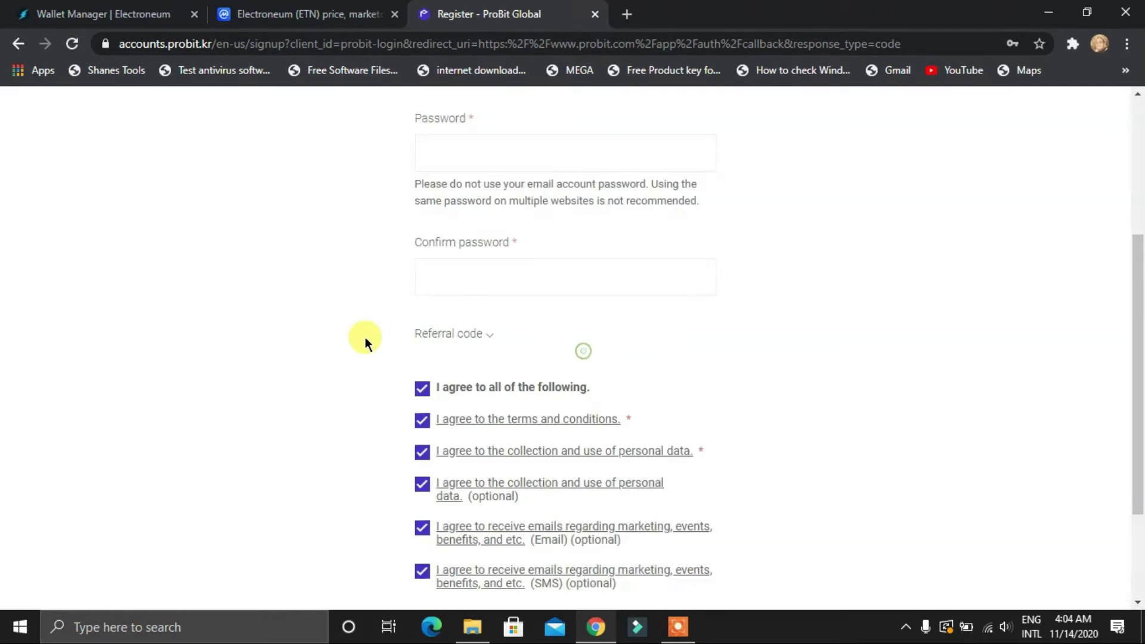
pyautogui.scroll(-2, 366, 345)
pyautogui.scroll(1, 331, 428)
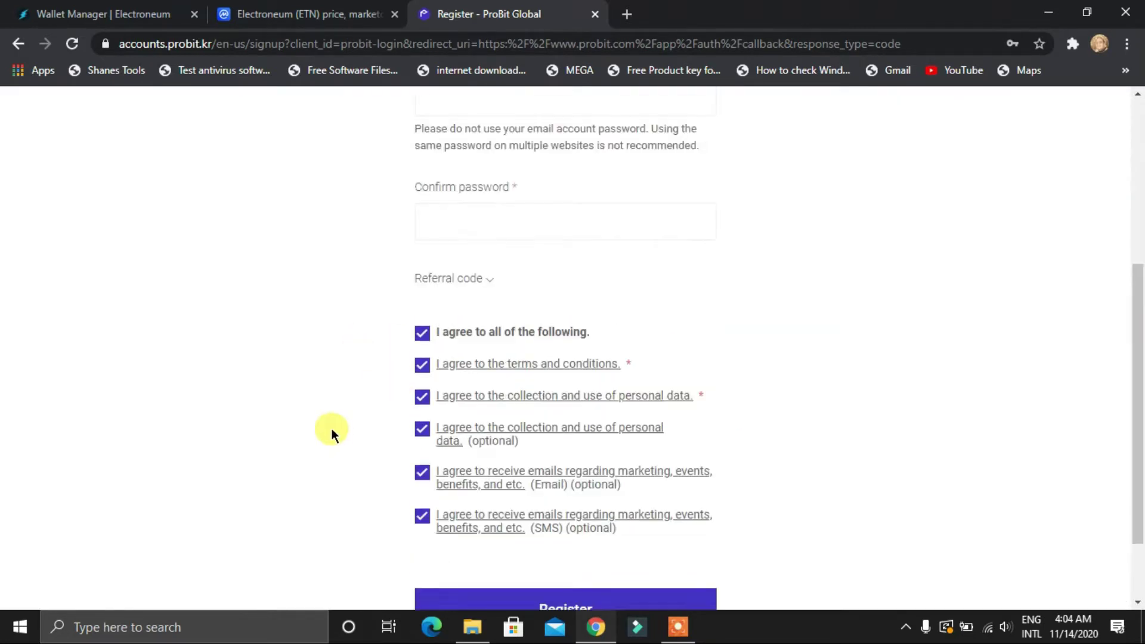
pyautogui.scroll(5, 331, 428)
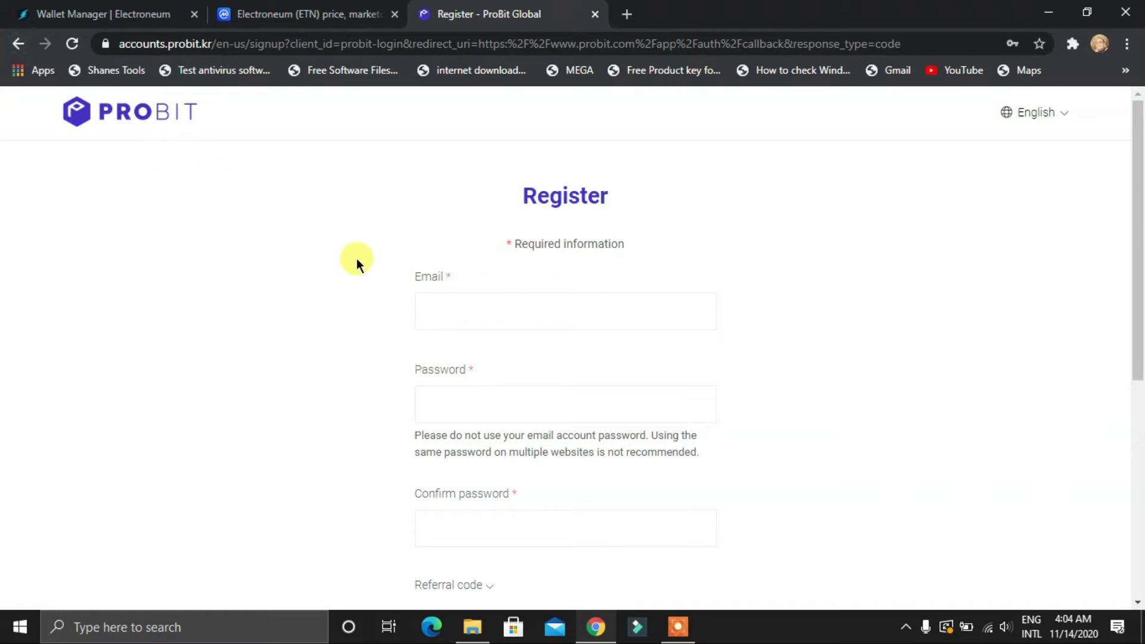
pyautogui.scroll(-7, 357, 258)
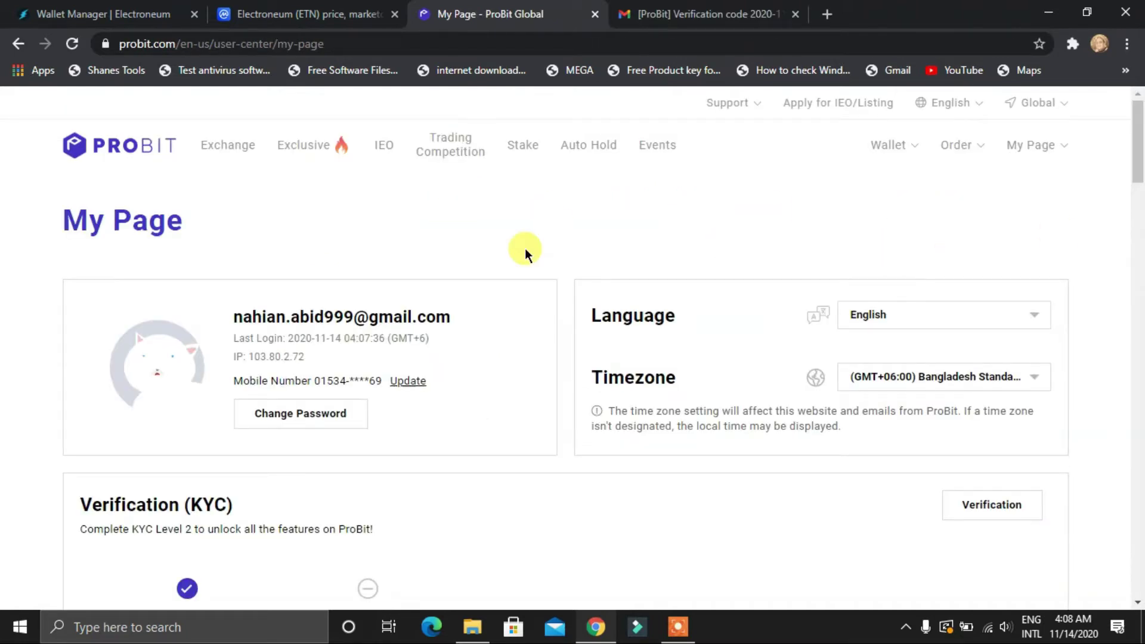
# Open the ProBit wallet balance list and select the ETN unit name in the Electroneum wallet
pyautogui.moveTo(899, 148)
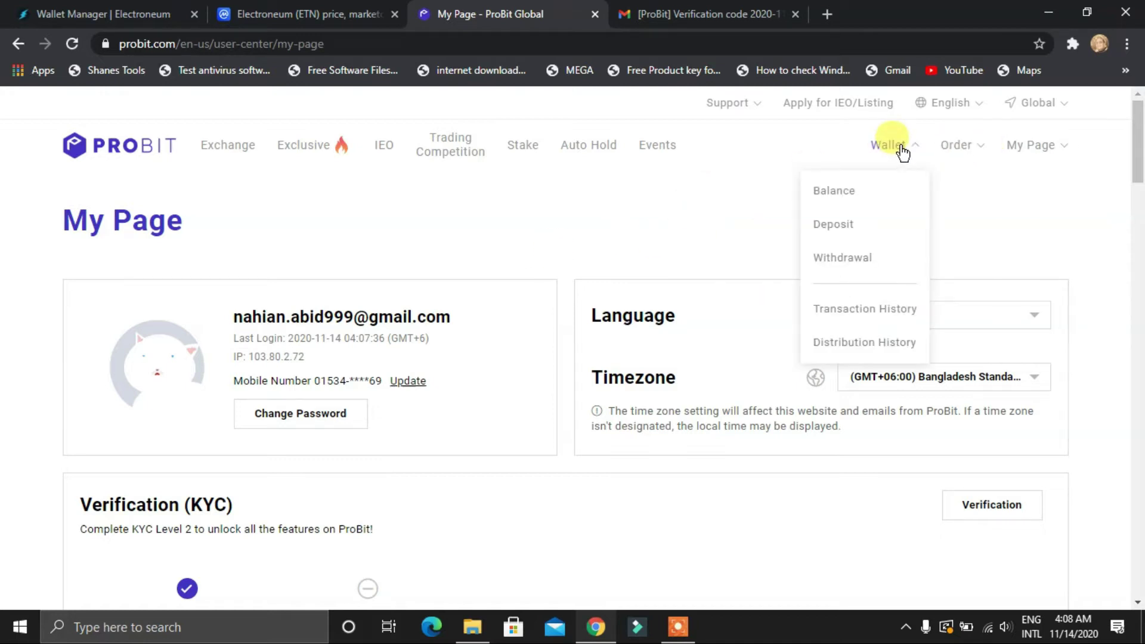
pyautogui.click(834, 189)
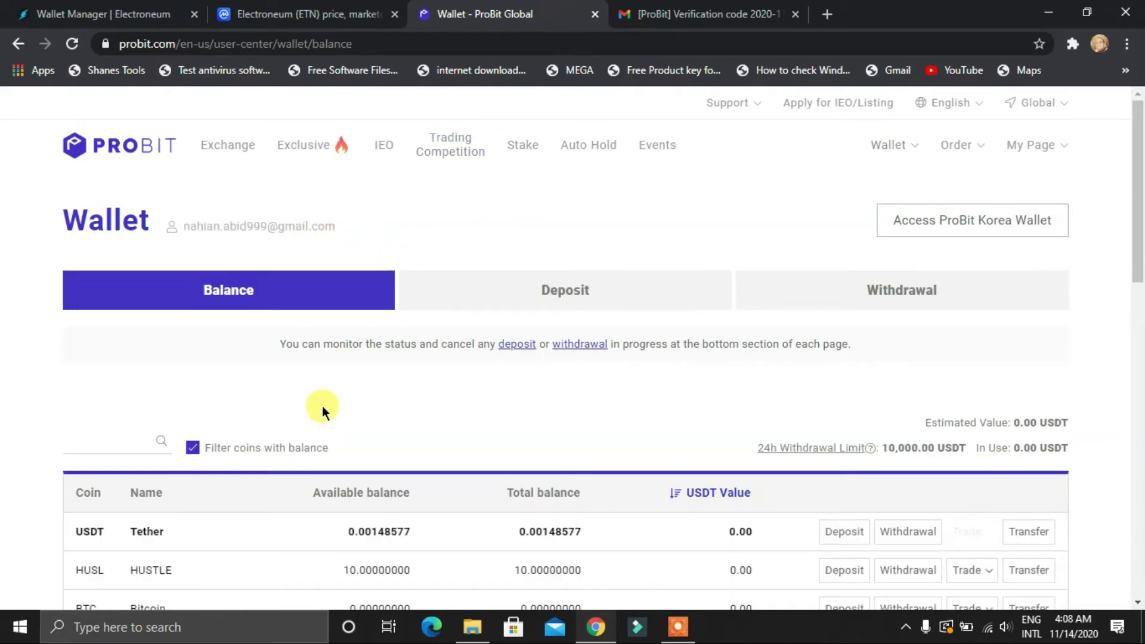
pyautogui.scroll(-3, 239, 417)
pyautogui.scroll(3, 202, 358)
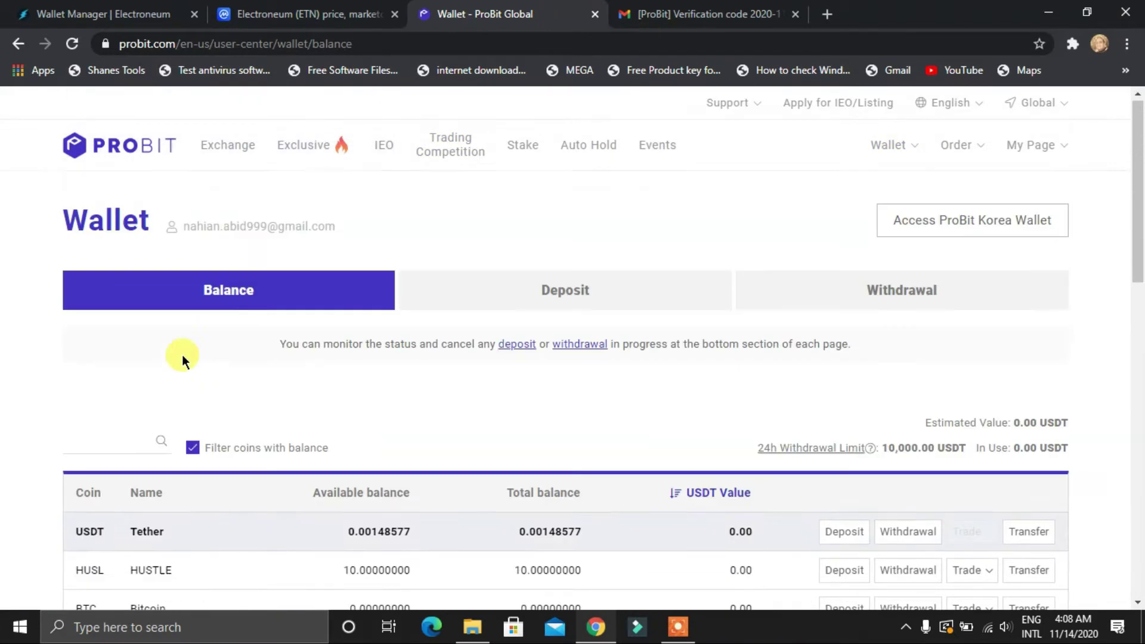
pyautogui.click(49, 14)
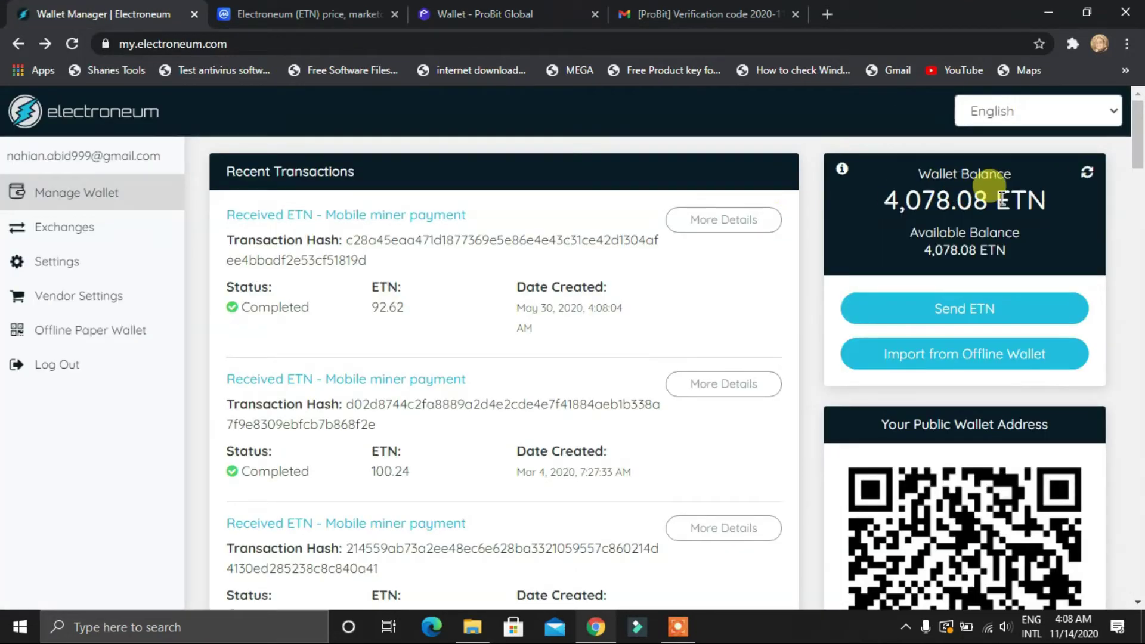
pyautogui.moveTo(993, 201); pyautogui.dragTo(1045, 203)
pyautogui.hotkey('ctrl', 'c')
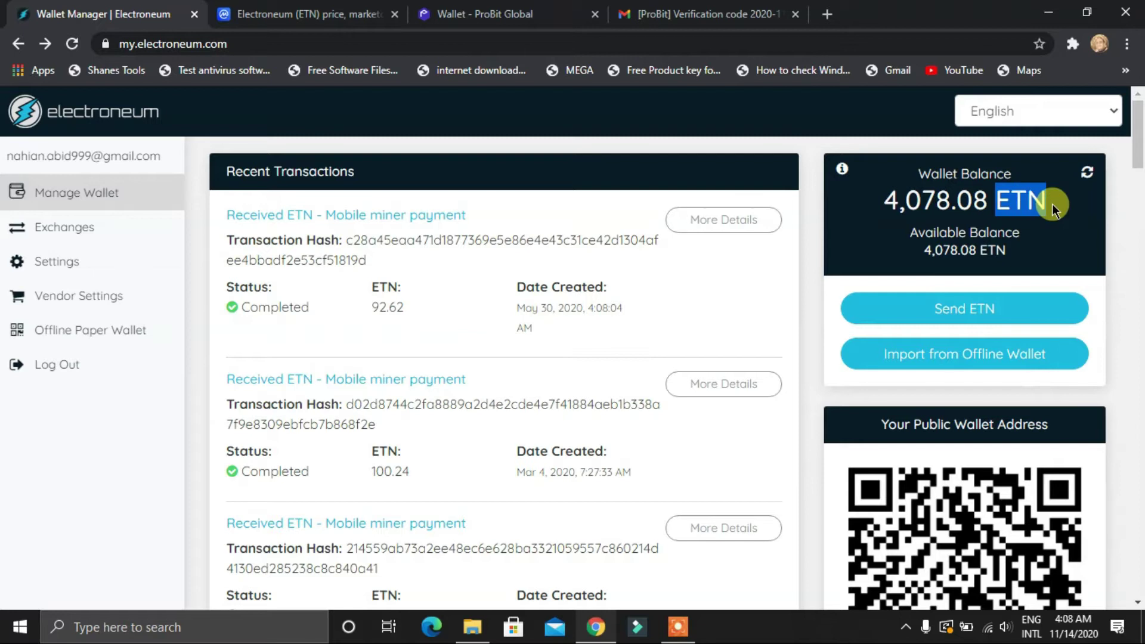
# Filter the ProBit balance list to ETN, which shows a 0.00000000 balance
pyautogui.click(485, 15)
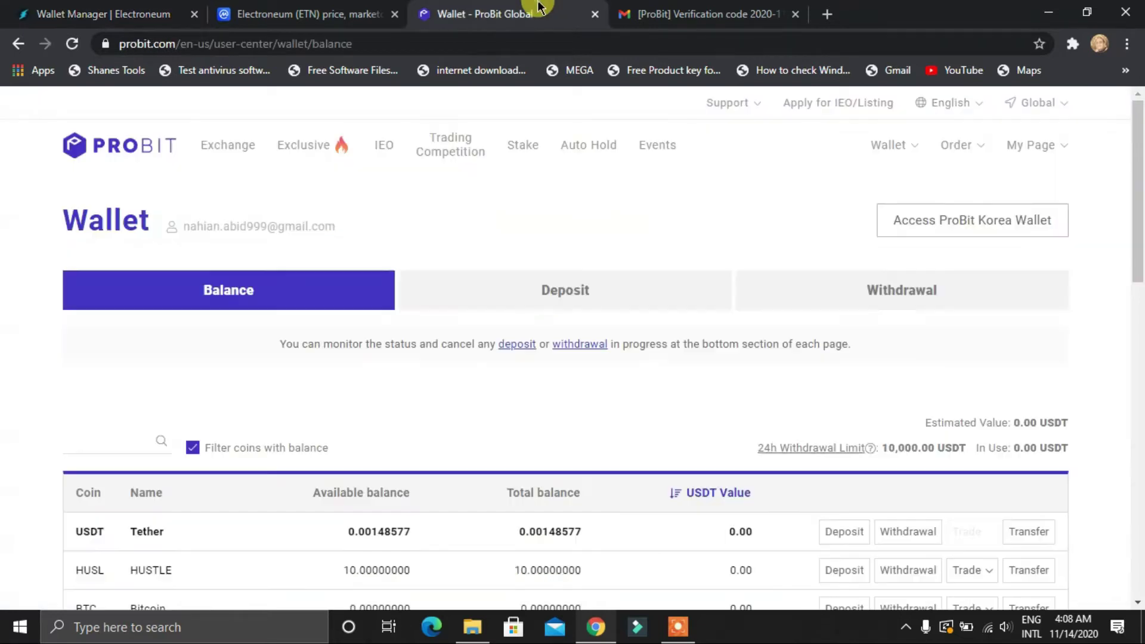
pyautogui.scroll(-3, 462, 353)
pyautogui.click(77, 275)
pyautogui.hotkey('ctrl', 'v')
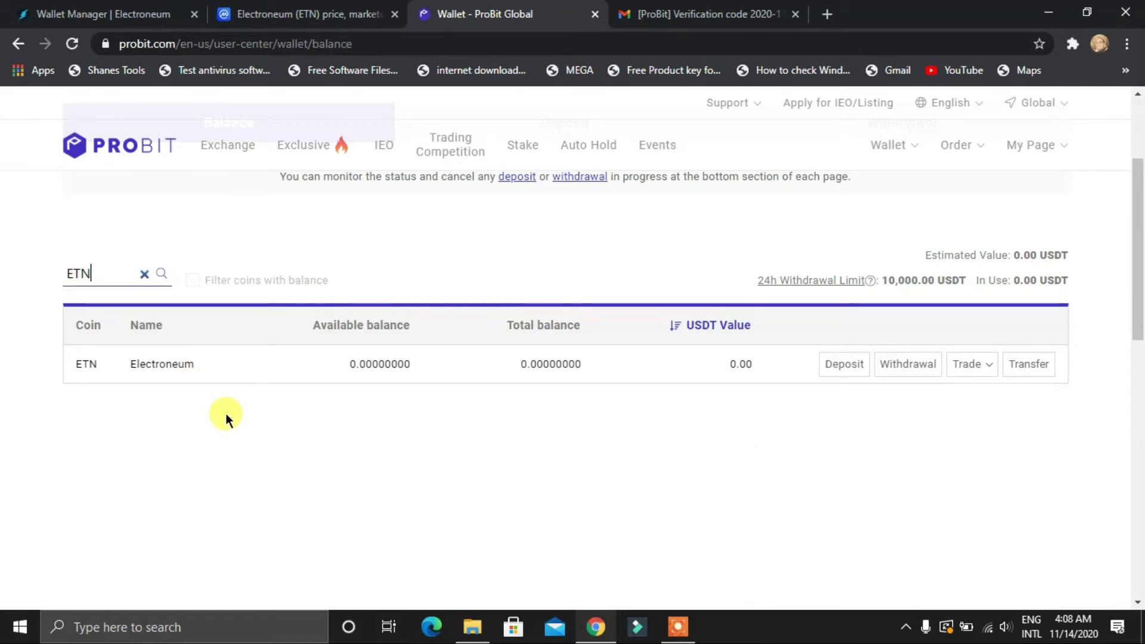
pyautogui.click(225, 413)
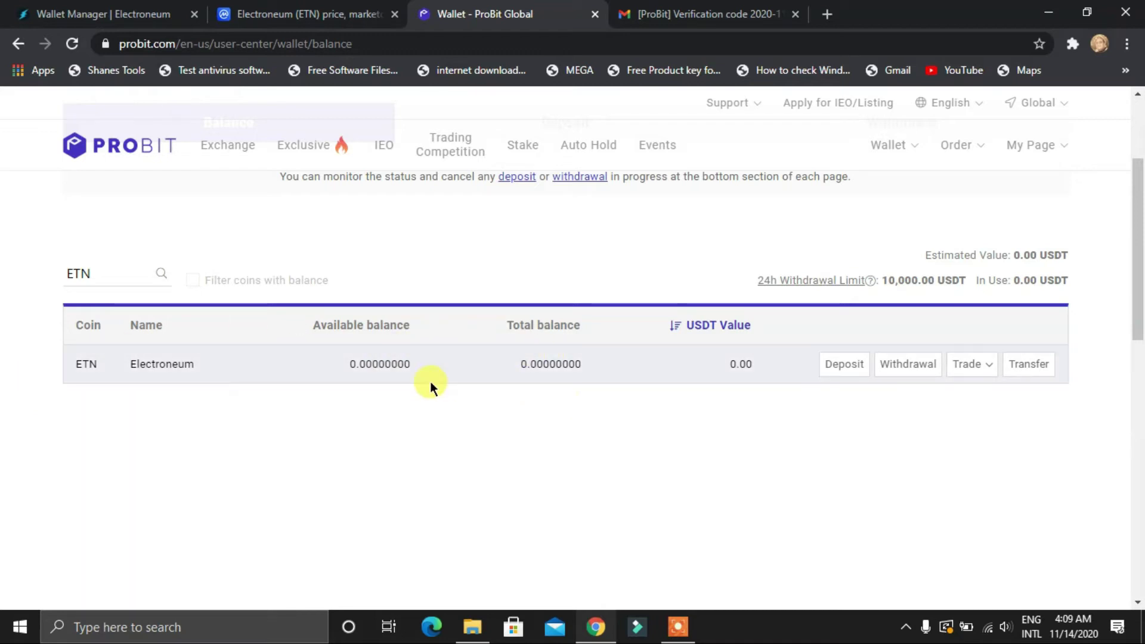
# Compare with the Electroneum wallet balance, then close the Gmail verification-code tab
pyautogui.click(120, 6)
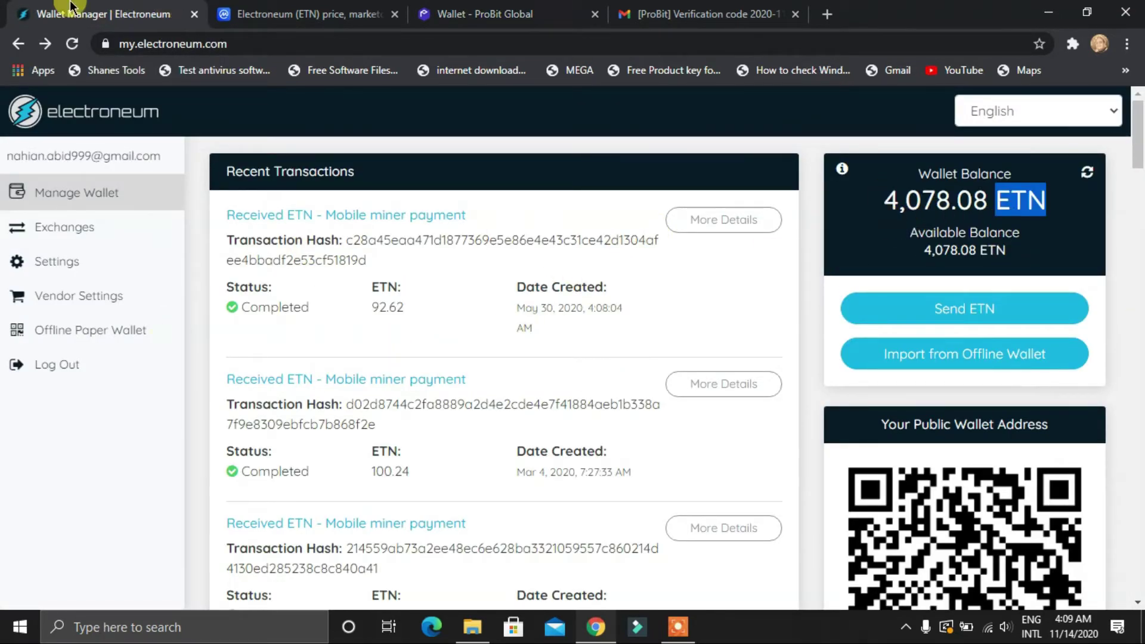
pyautogui.click(501, 13)
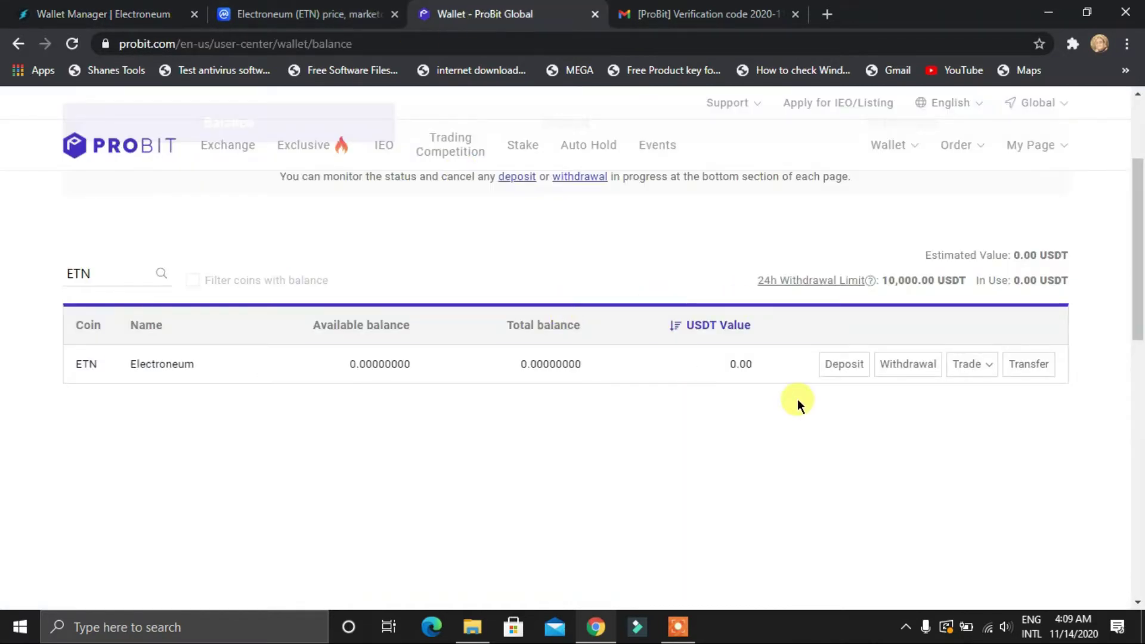
pyautogui.click(795, 14)
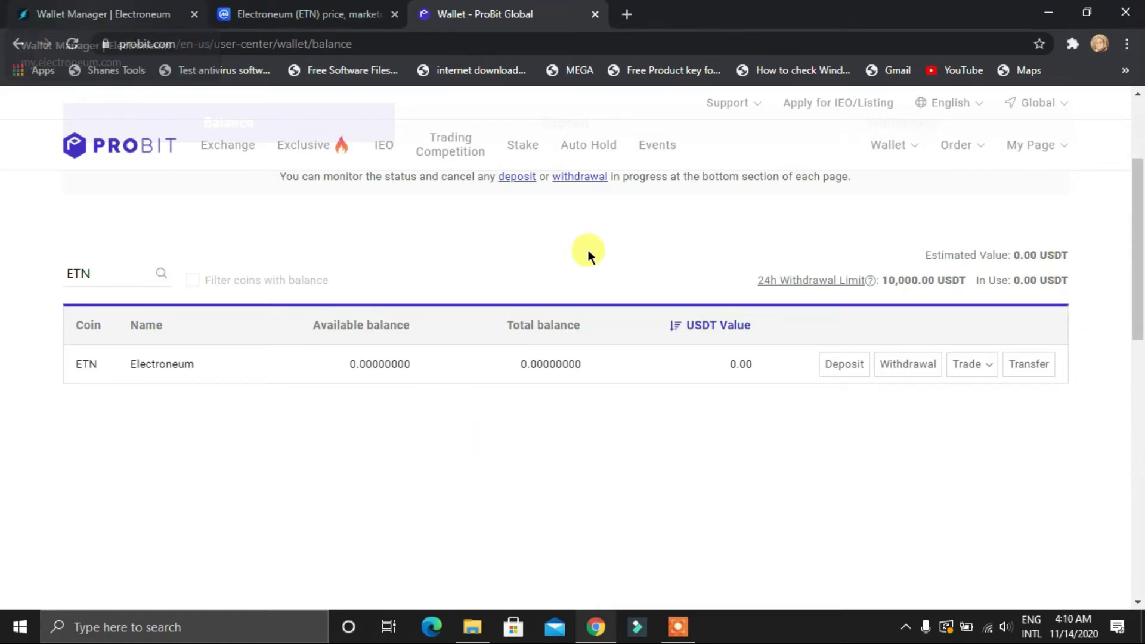
# Open ProBit's ETN deposit page with its payment ID and deposit address, then return to Electroneum
pyautogui.click(845, 364)
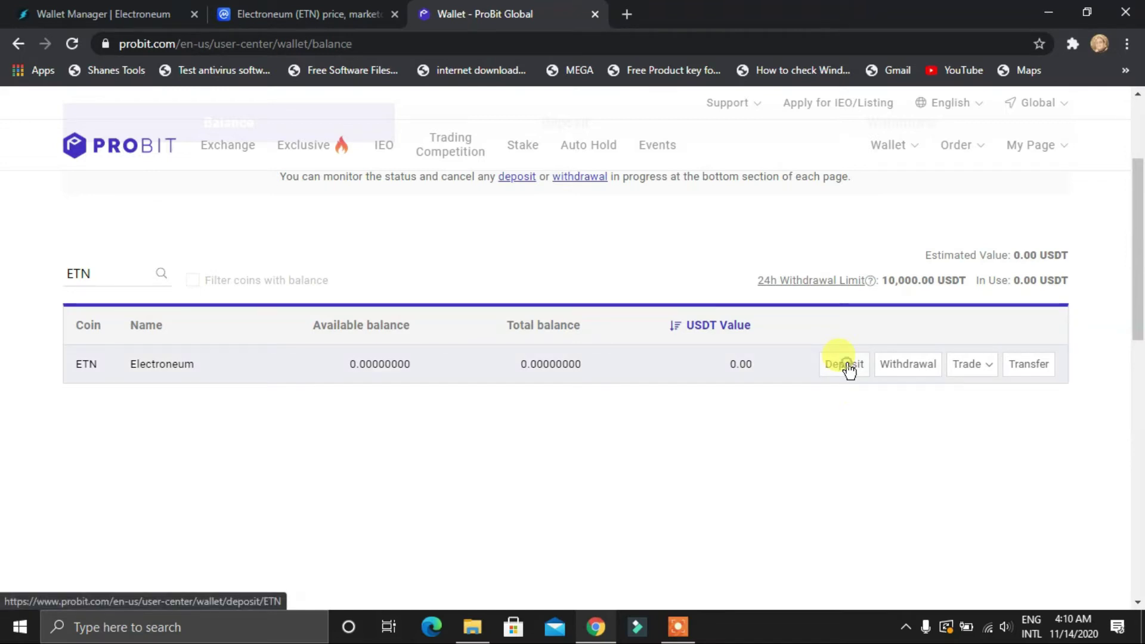
pyautogui.scroll(-3, 105, 400)
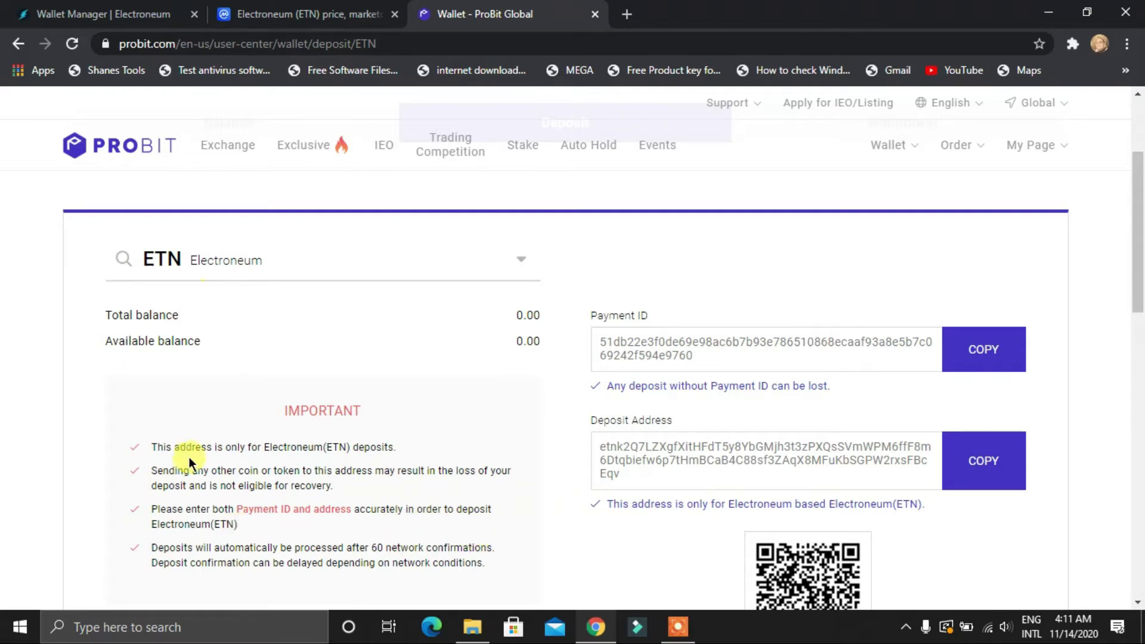
pyautogui.click(152, 7)
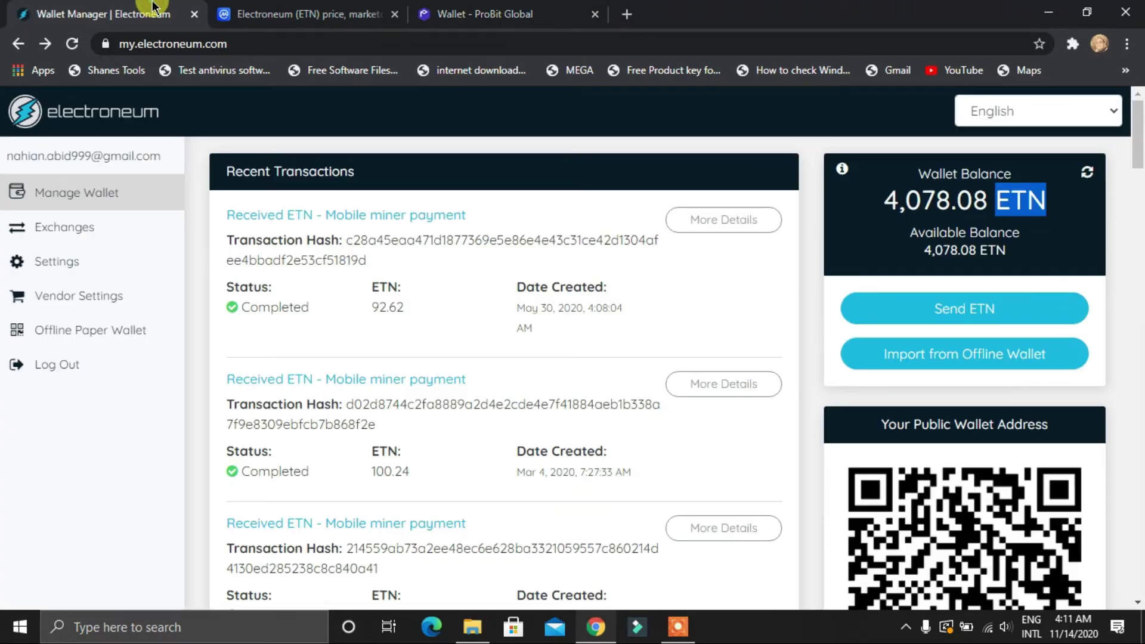
# Start an ETN send, close CoinMarketCap, and paste ProBit's deposit address as the recipient
pyautogui.click(941, 311)
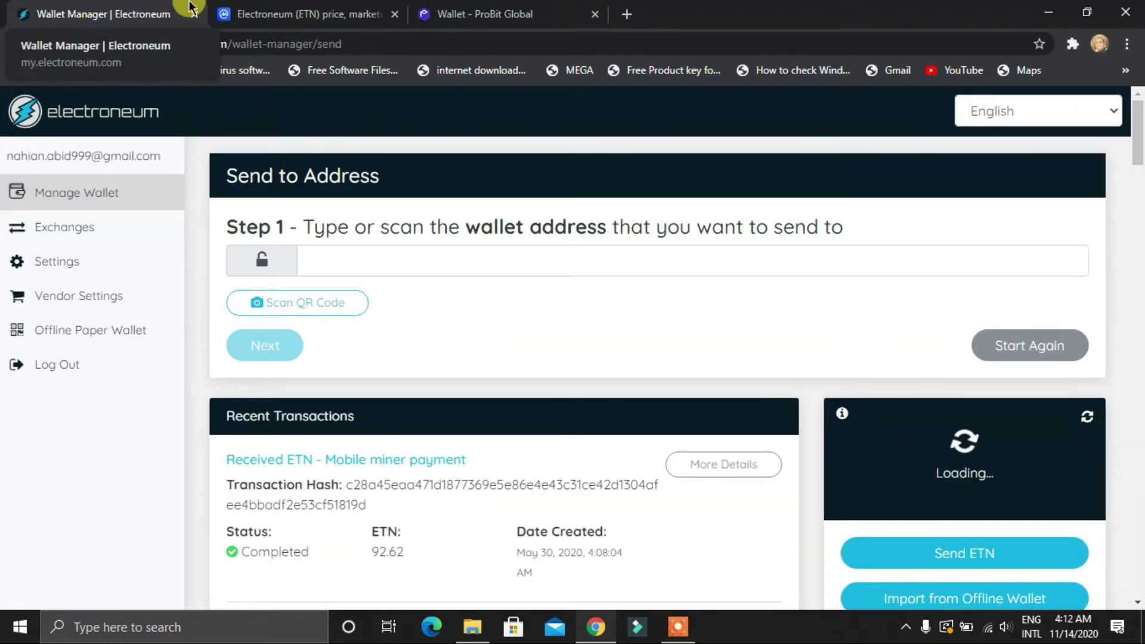
pyautogui.click(396, 15)
pyautogui.click(289, 14)
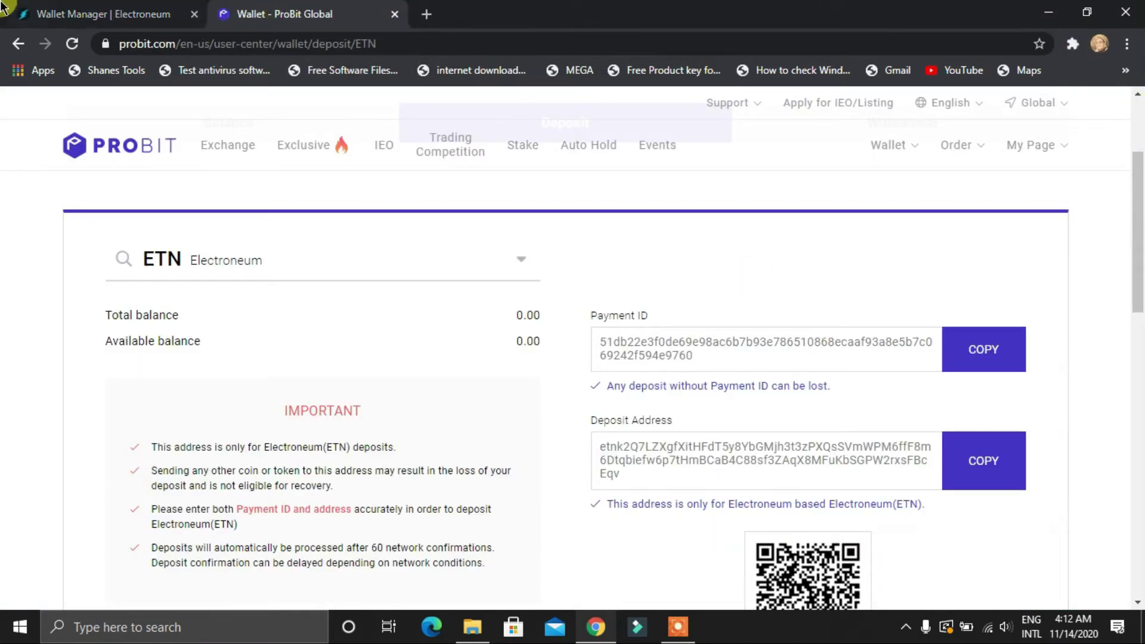
pyautogui.click(1007, 483)
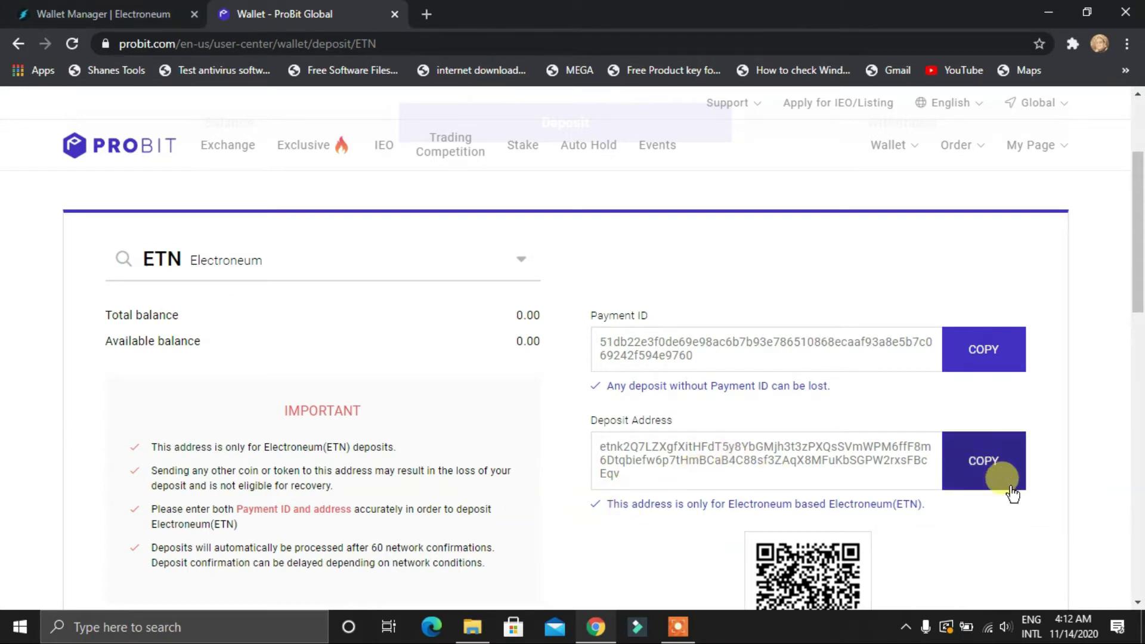
pyautogui.click(1011, 486)
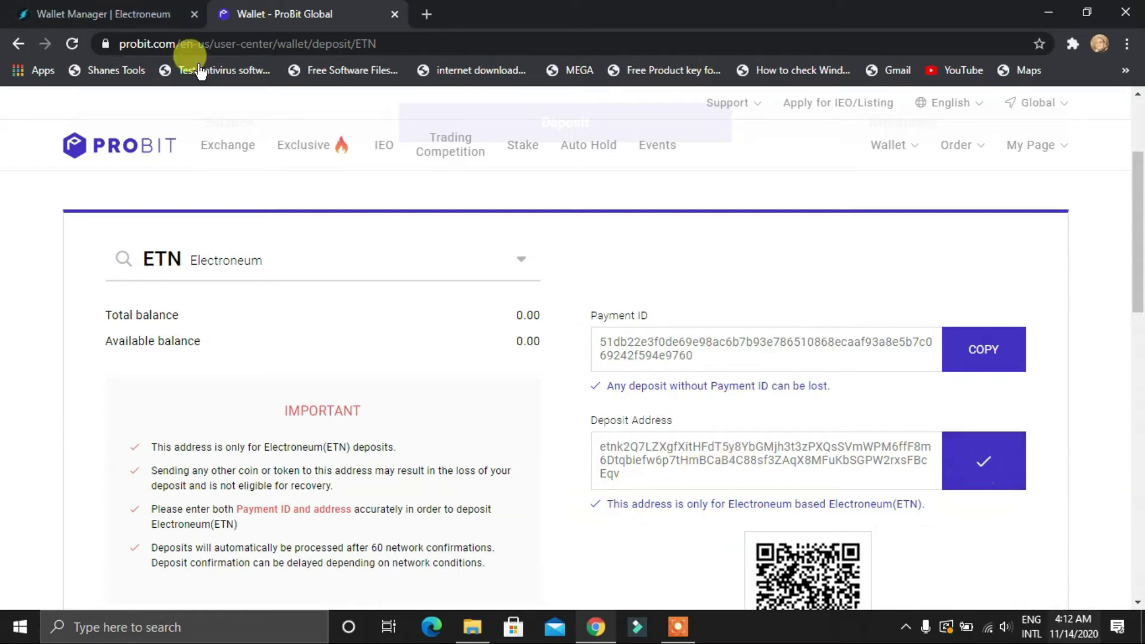
pyautogui.click(149, 13)
pyautogui.click(380, 267)
pyautogui.hotkey('ctrl', 'v')
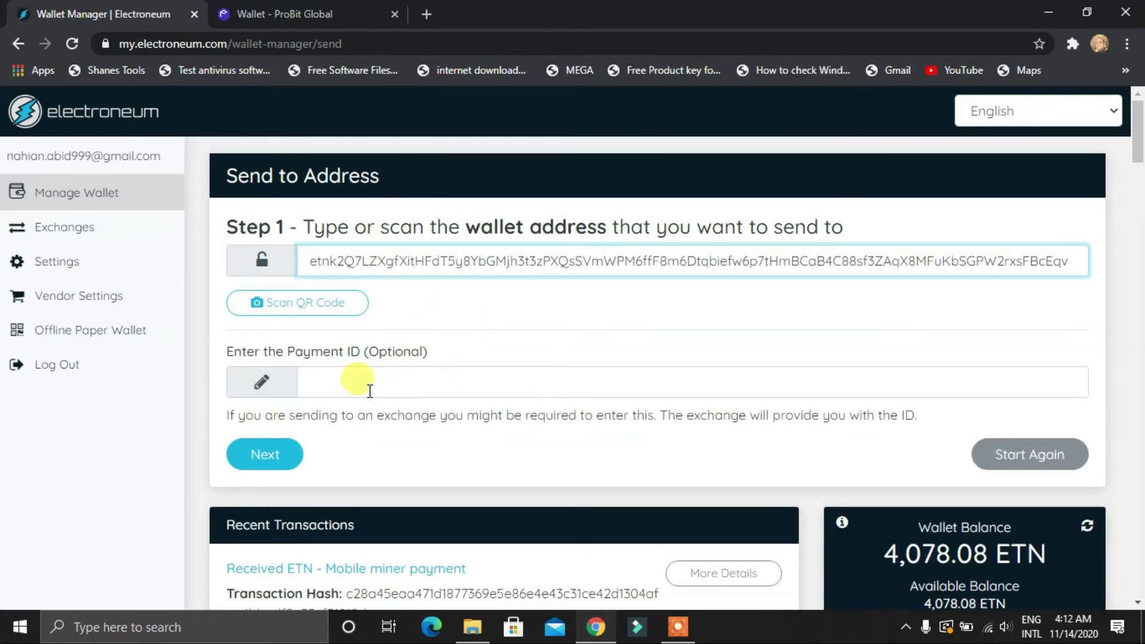
# Copy ProBit's ETN payment ID into the Electroneum send form's payment ID field
pyautogui.click(320, 11)
pyautogui.click(1004, 346)
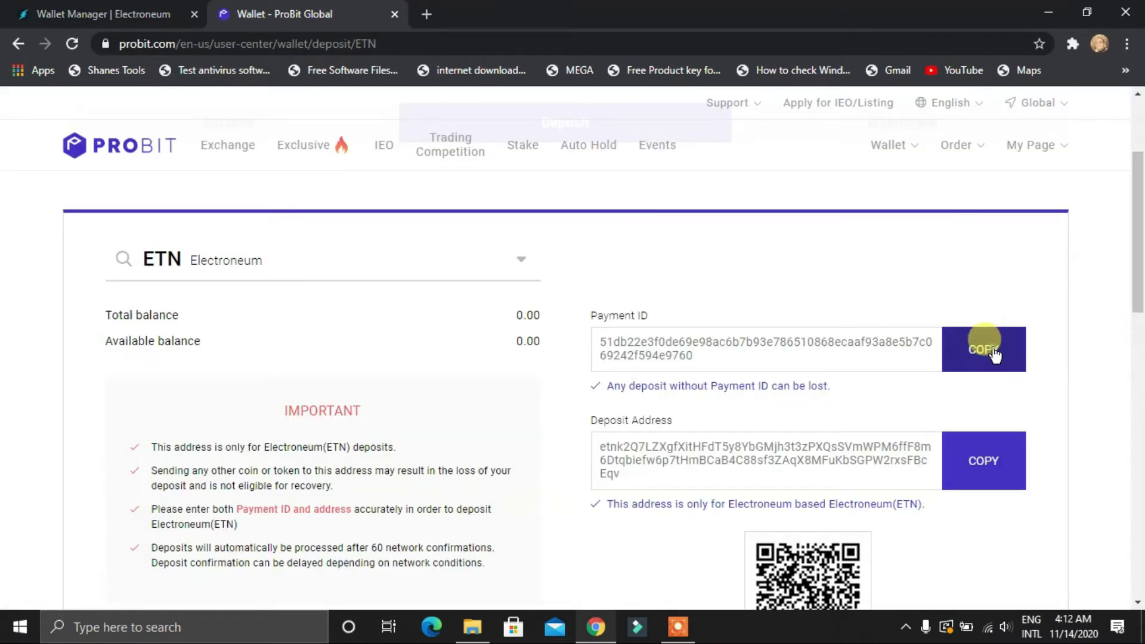
pyautogui.click(58, 8)
pyautogui.click(324, 380)
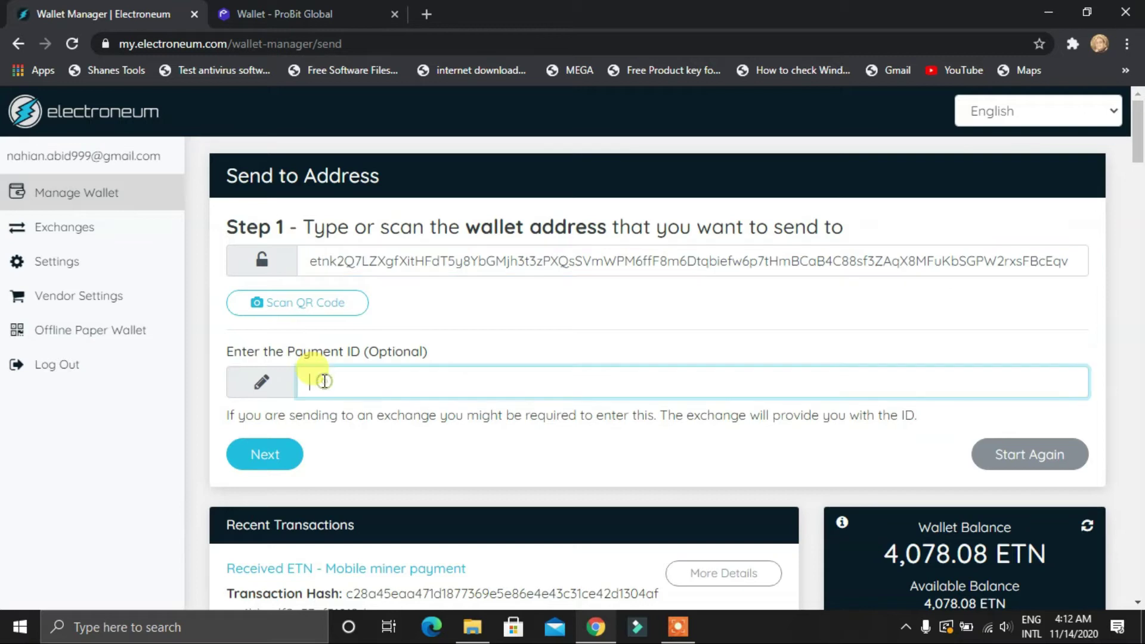
pyautogui.hotkey('ctrl', 'v')
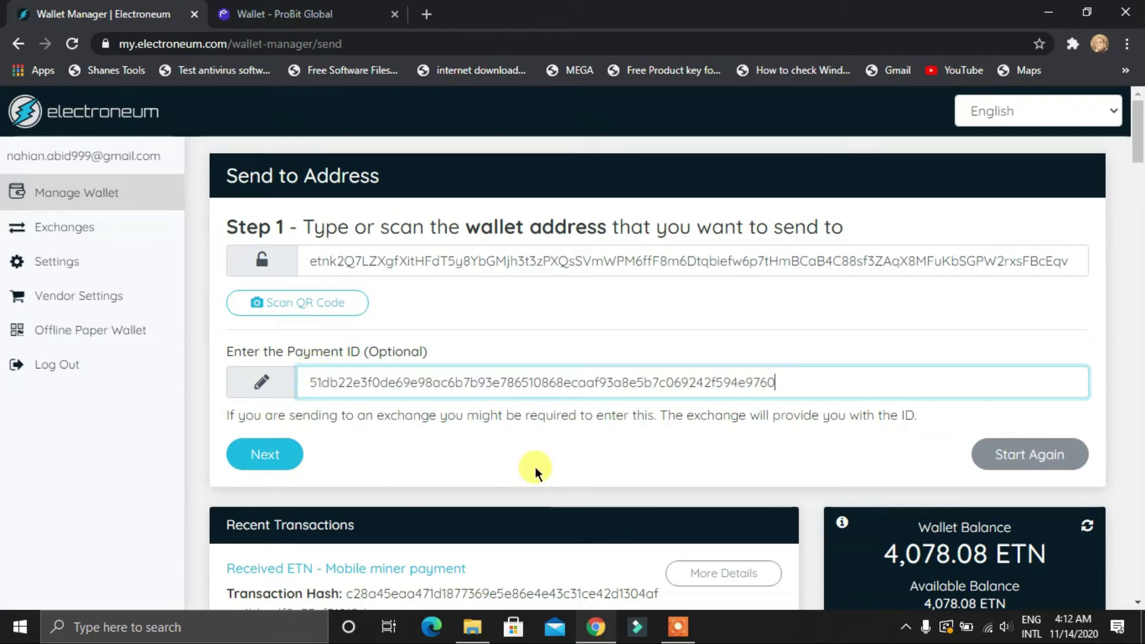
# Advance to Step 2 and enter 45 ETN as the amount to send
pyautogui.click(266, 453)
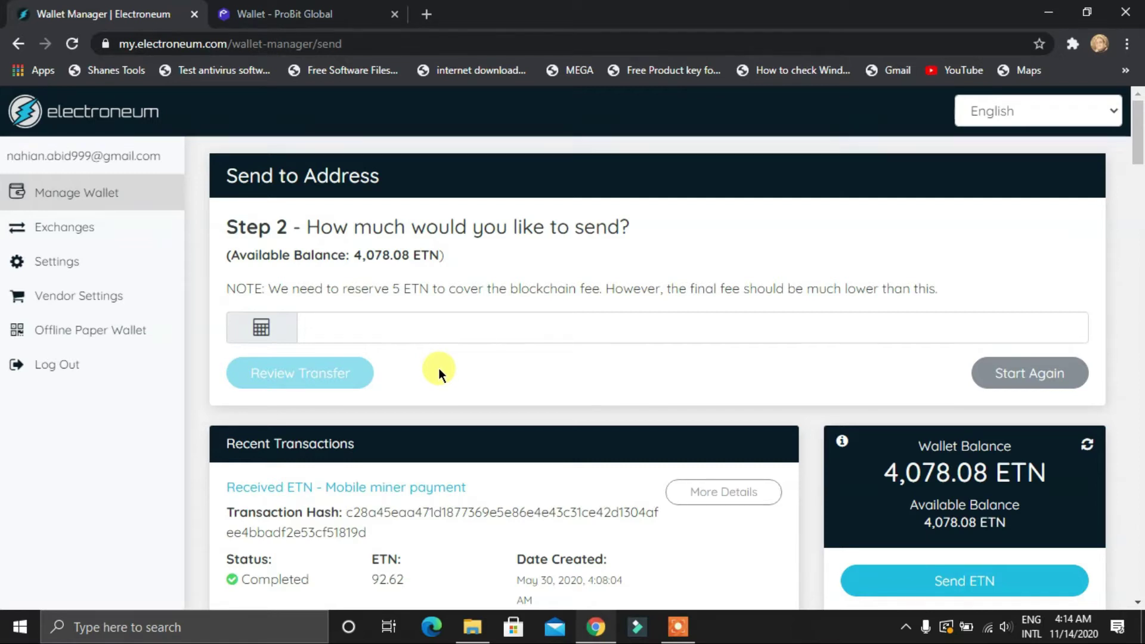
pyautogui.click(391, 325)
pyautogui.write('45')
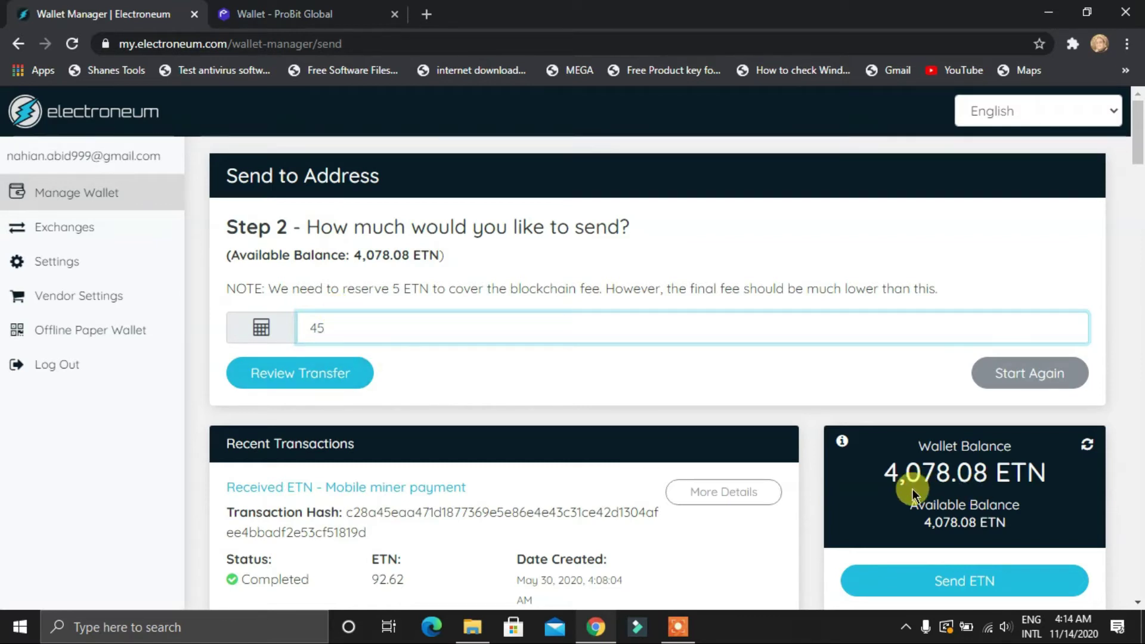
# Cross-check ProBit's deposit details, then open the Review Transfer page for the 45 ETN send
pyautogui.click(334, 14)
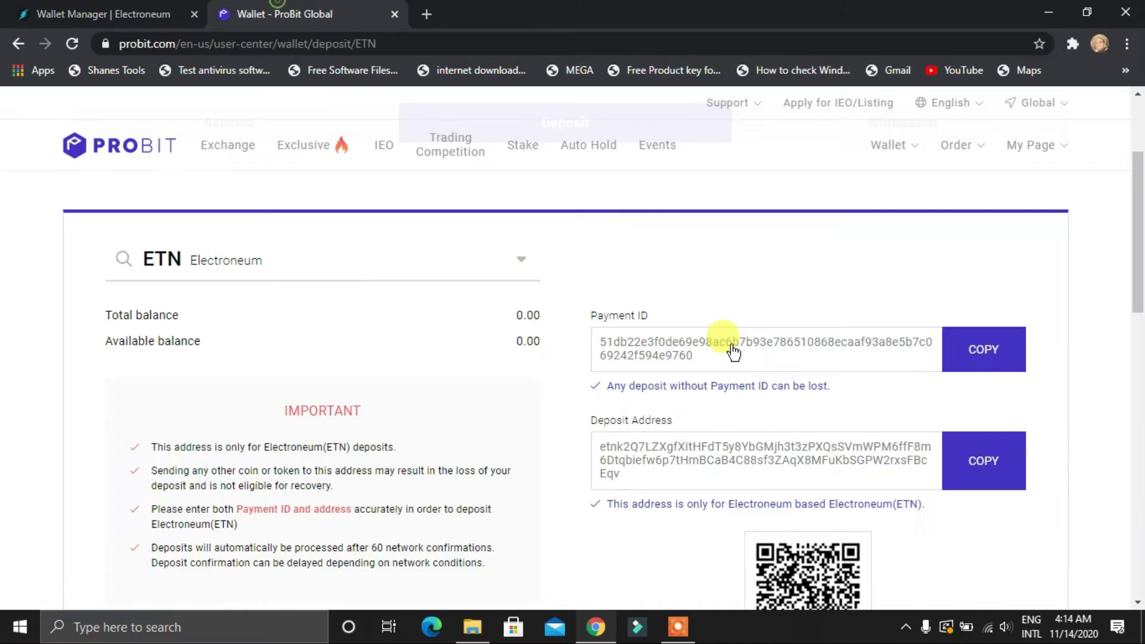
pyautogui.click(84, 15)
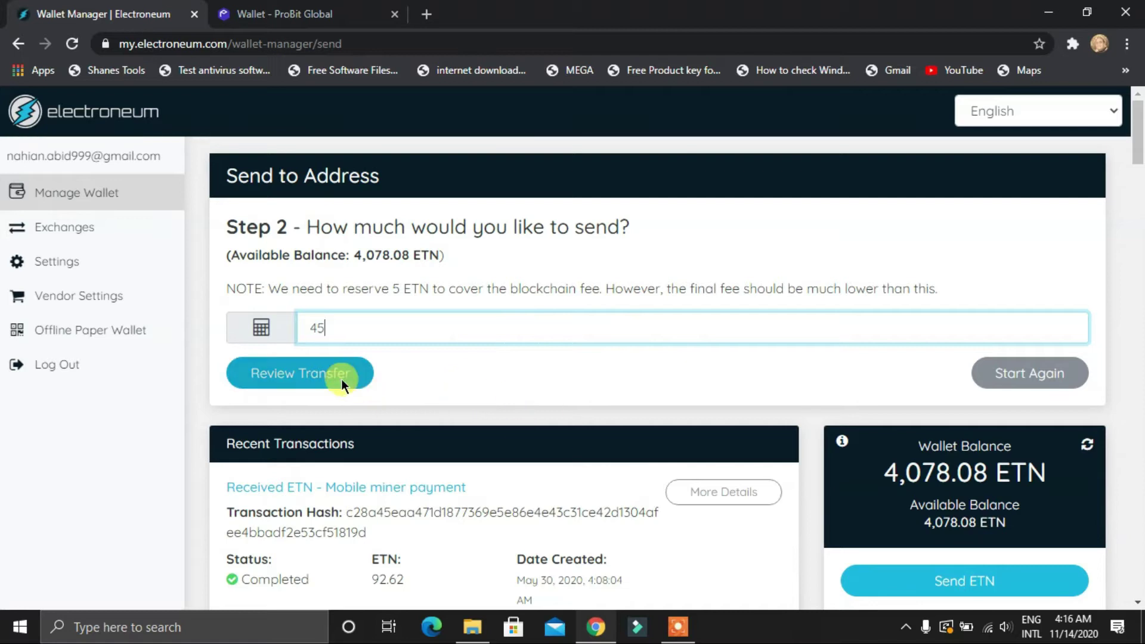
pyautogui.click(336, 378)
pyautogui.scroll(-5, 378, 378)
pyautogui.scroll(5, 461, 396)
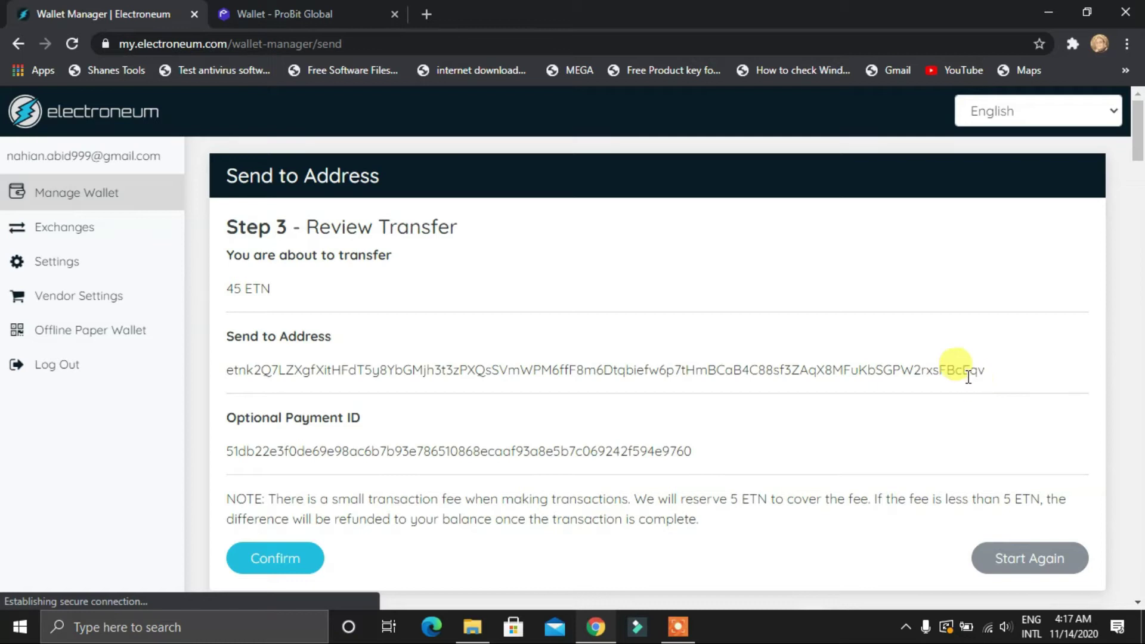
# Compare the transfer review against ProBit's deposit address and payment ID
pyautogui.click(376, 14)
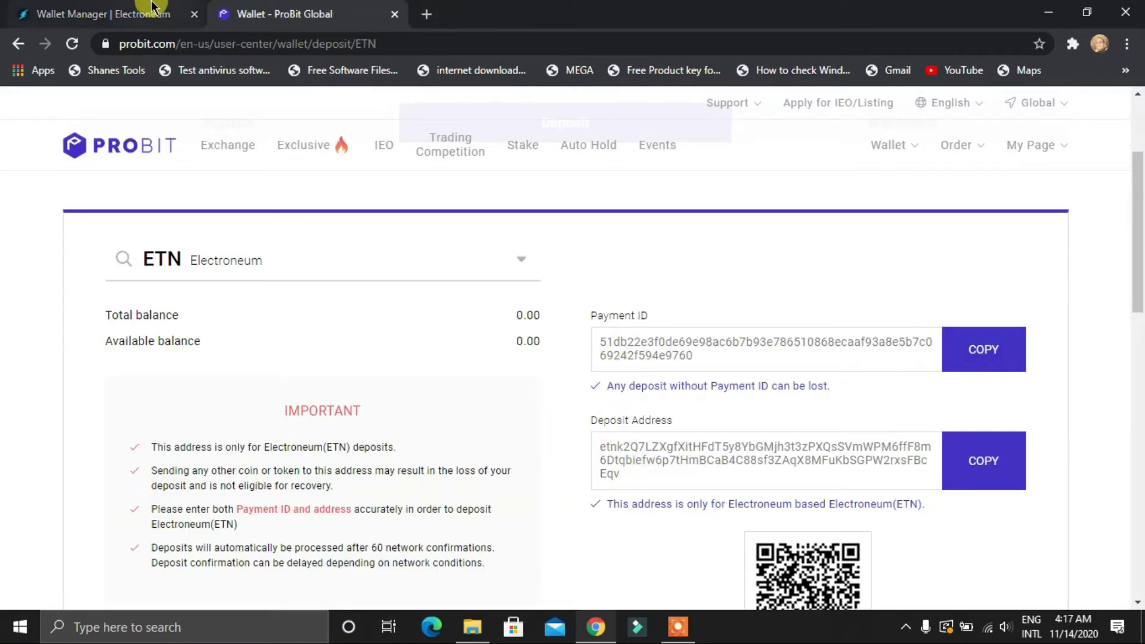
pyautogui.hotkey('ctrl', 'Tab')
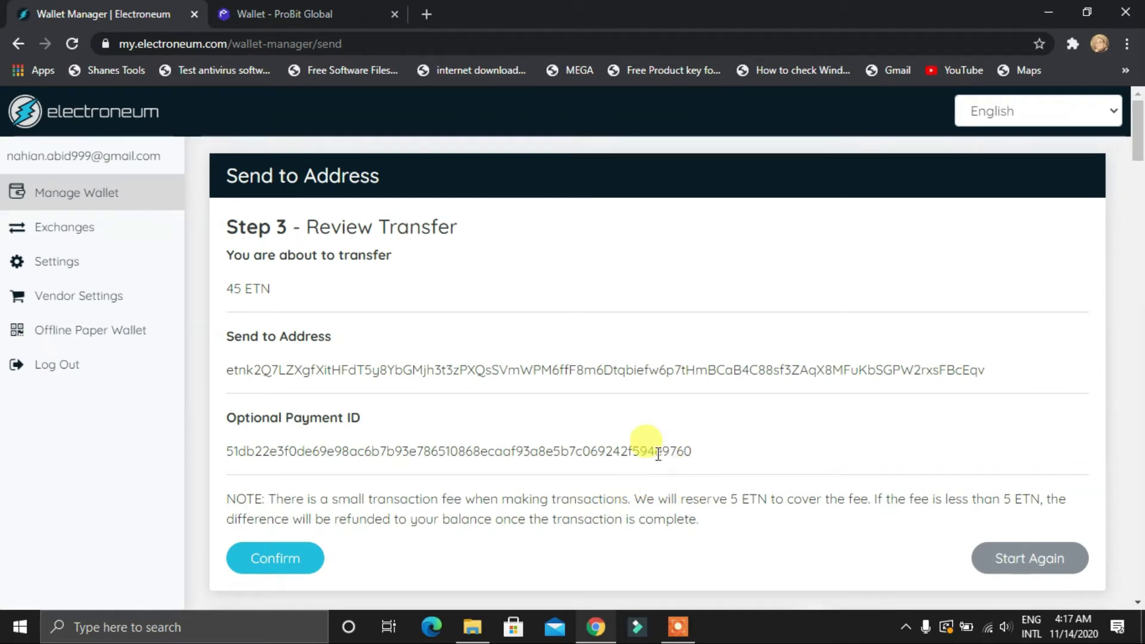
pyautogui.click(286, 11)
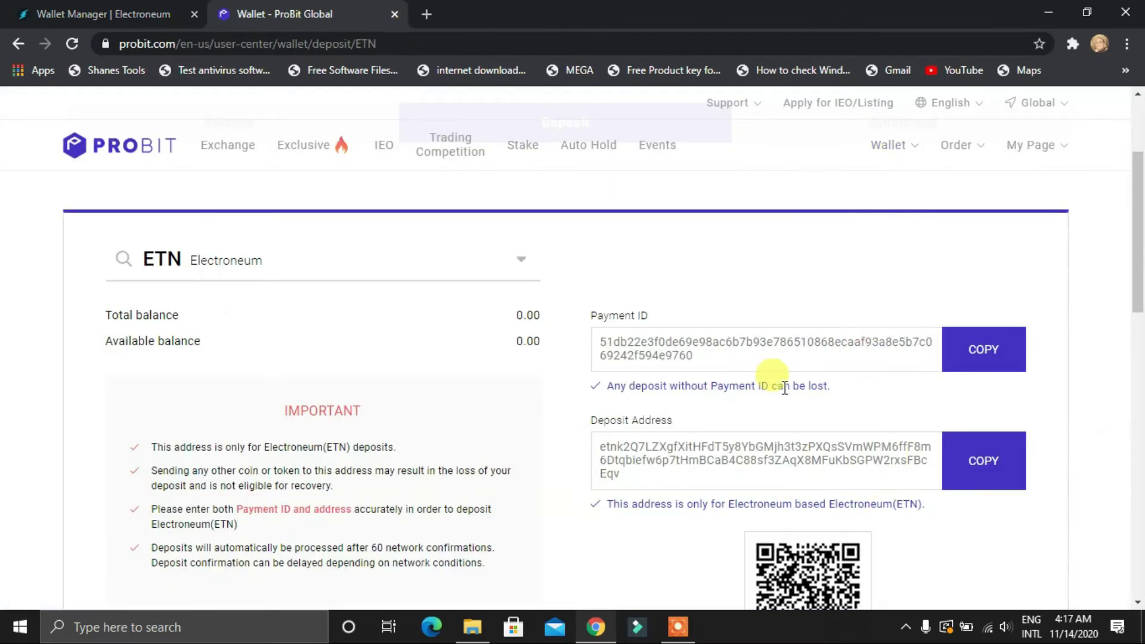
pyautogui.click(141, 8)
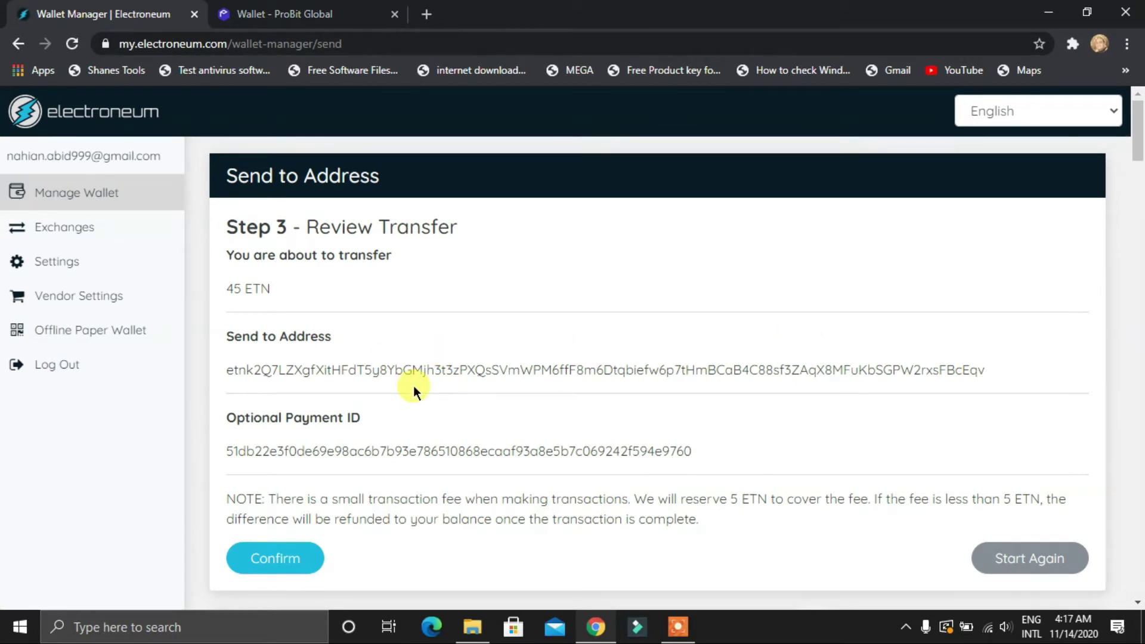
pyautogui.scroll(-3, 380, 385)
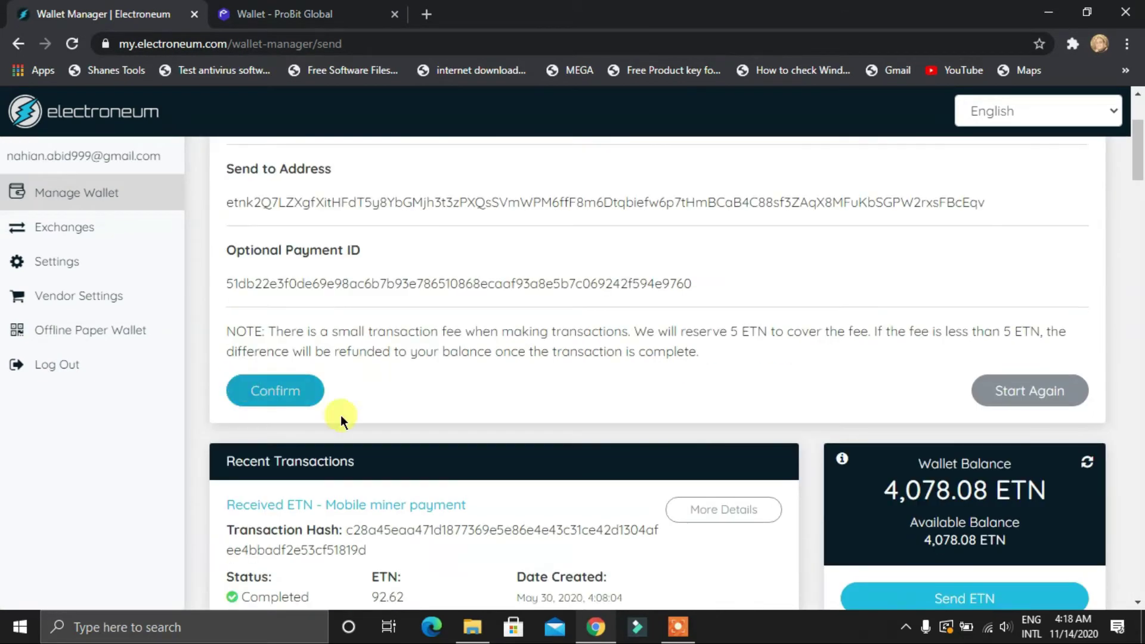
# Confirm the 45 ETN transfer and enter the wallet PIN to send it
pyautogui.click(292, 390)
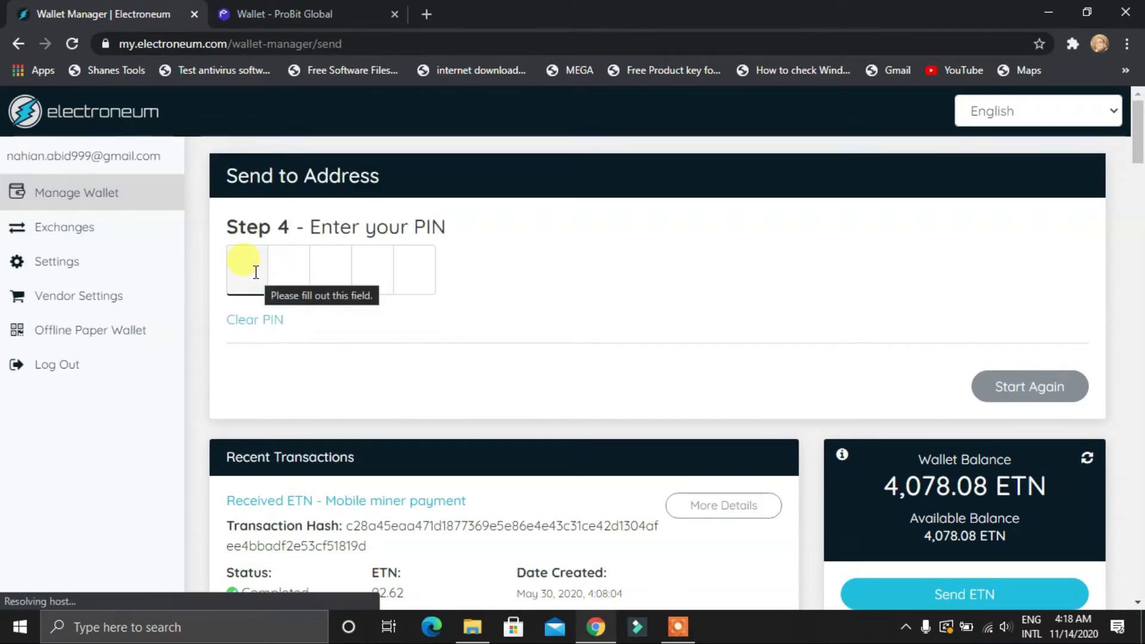
pyautogui.write('12345')
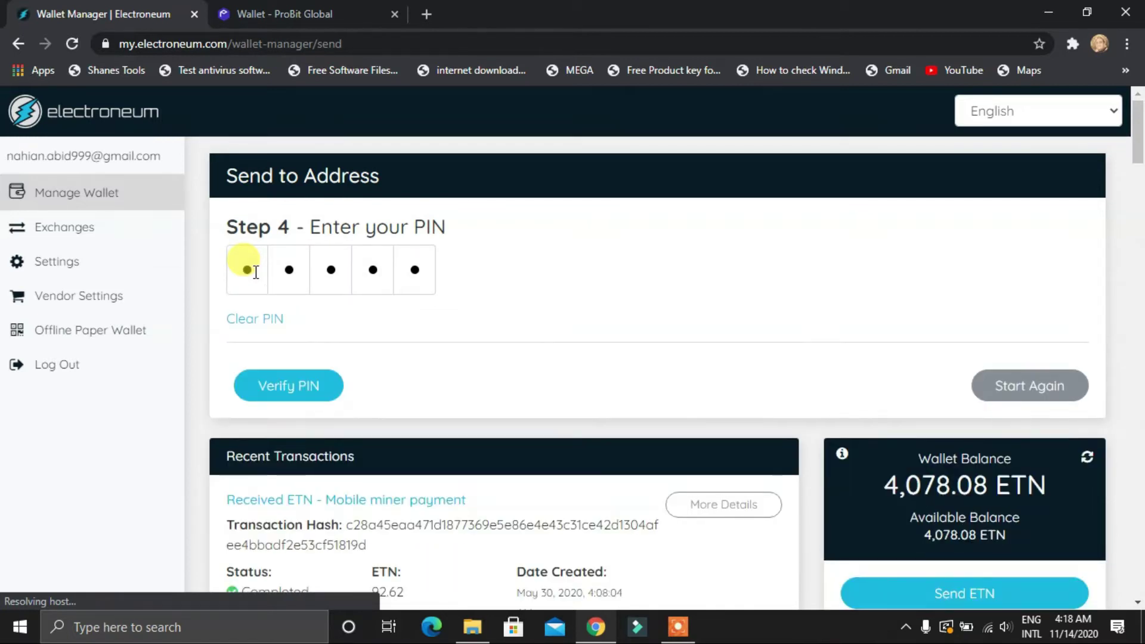
pyautogui.click(291, 391)
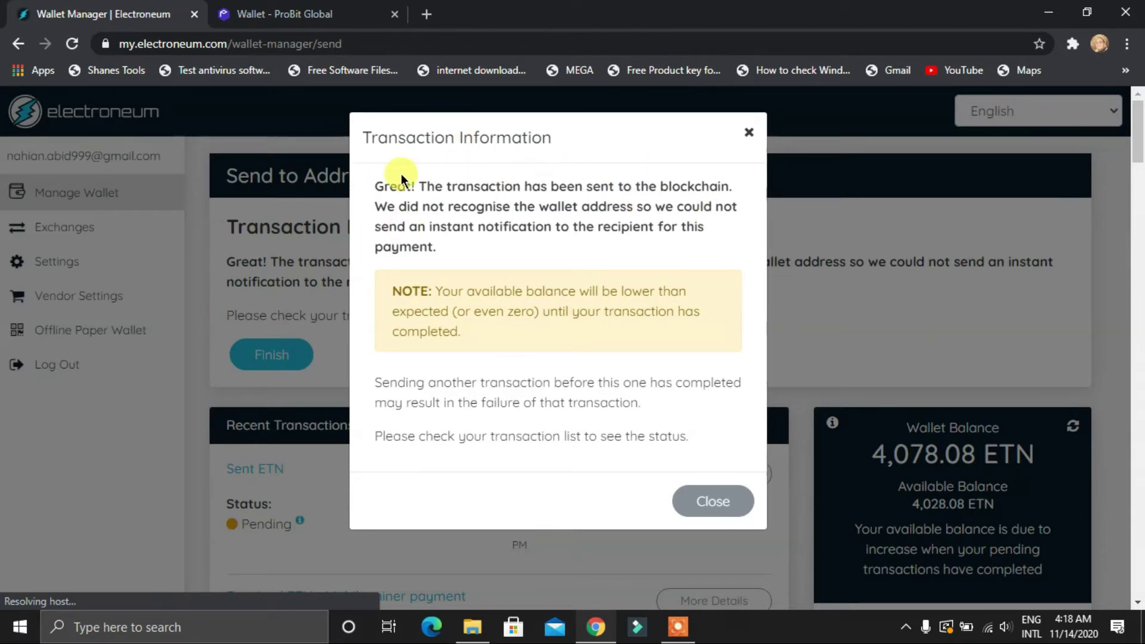
# Close the Transaction Information notice and find the 45 ETN Sent entry pending, 4,028.08 ETN available
pyautogui.click(312, 18)
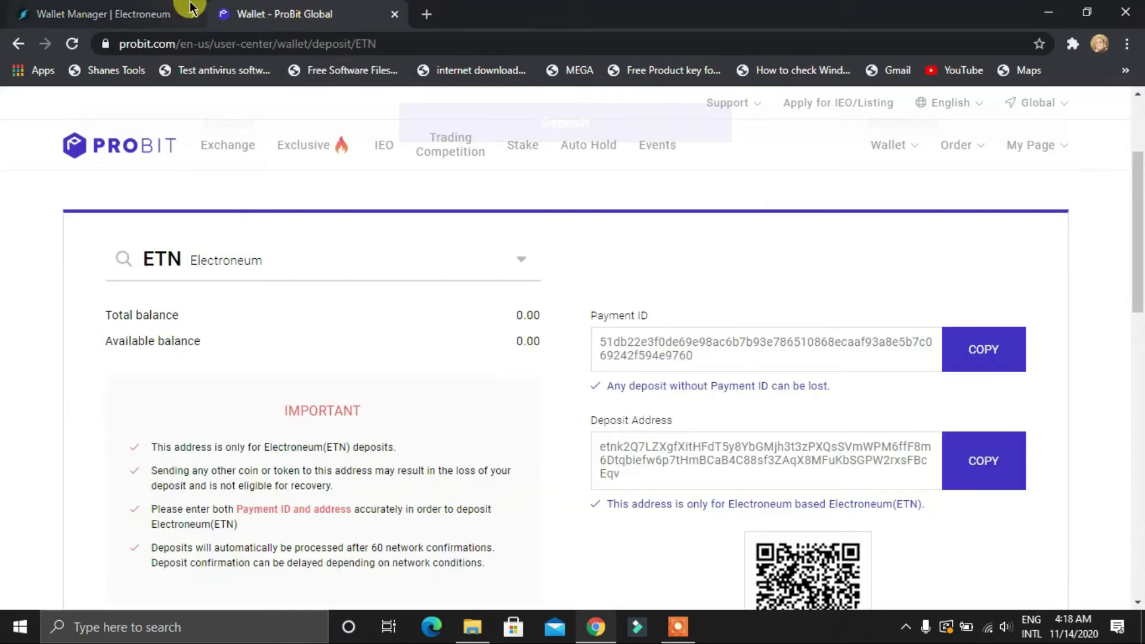
pyautogui.click(189, 9)
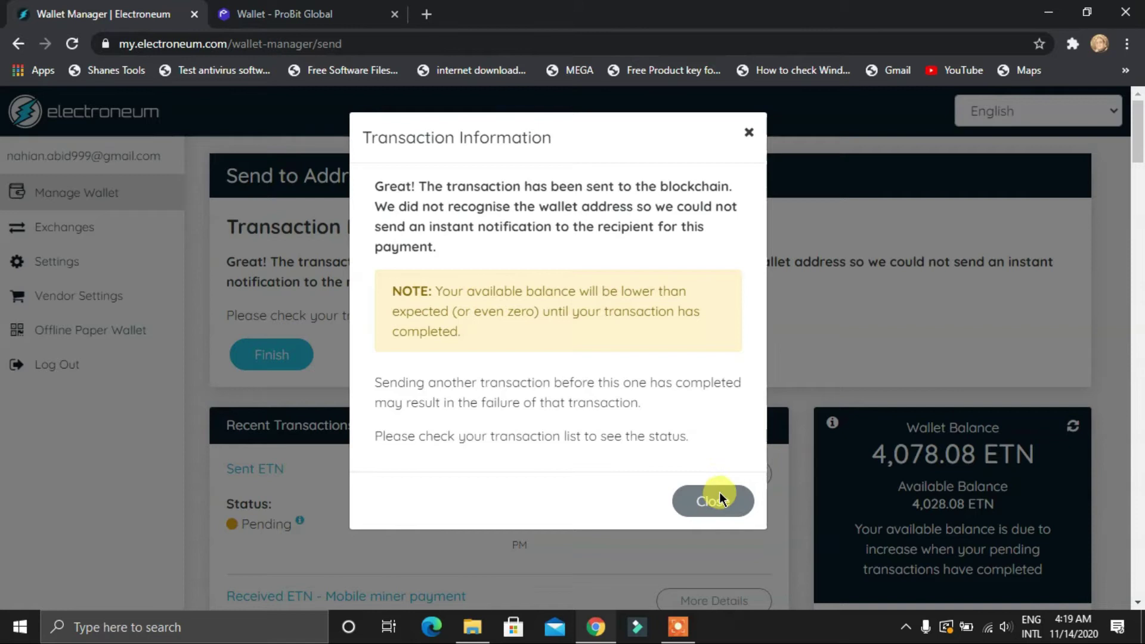
pyautogui.click(715, 499)
pyautogui.scroll(-3, 556, 467)
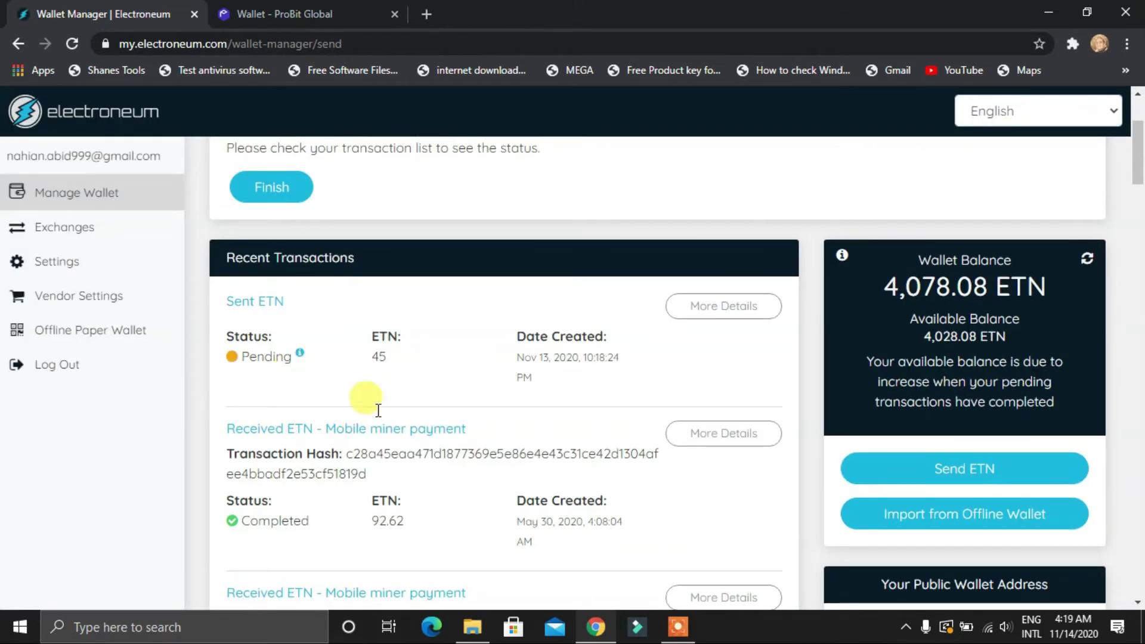
pyautogui.click(291, 7)
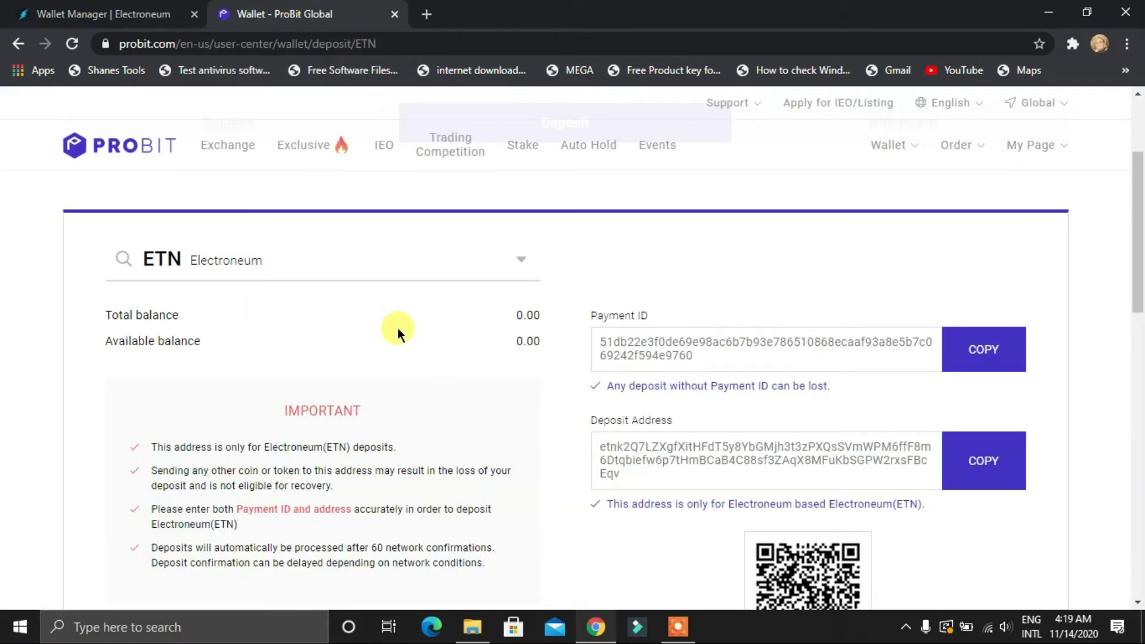
pyautogui.click(116, 12)
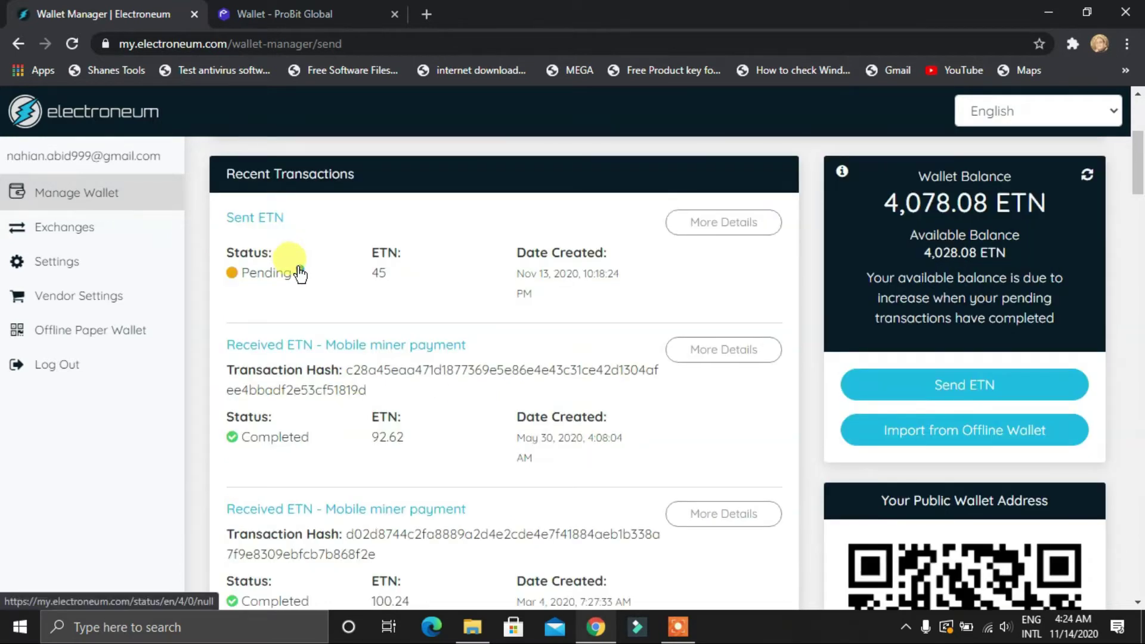
# Read the pending-status help article, close it, and finish the send to return to the overview
pyautogui.click(298, 268)
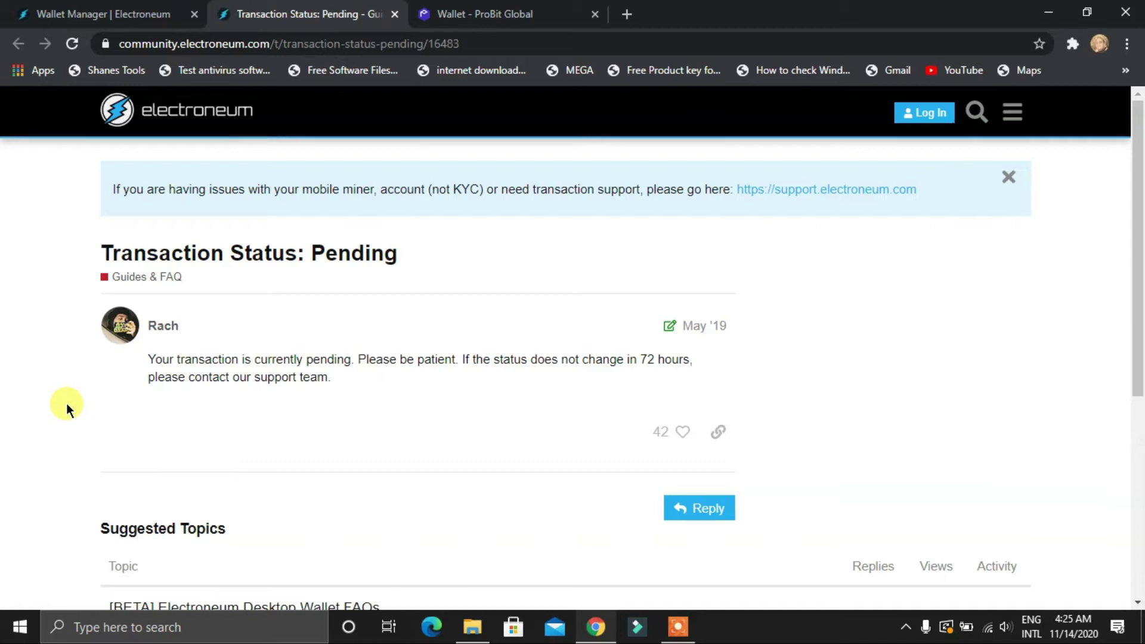
pyautogui.click(392, 19)
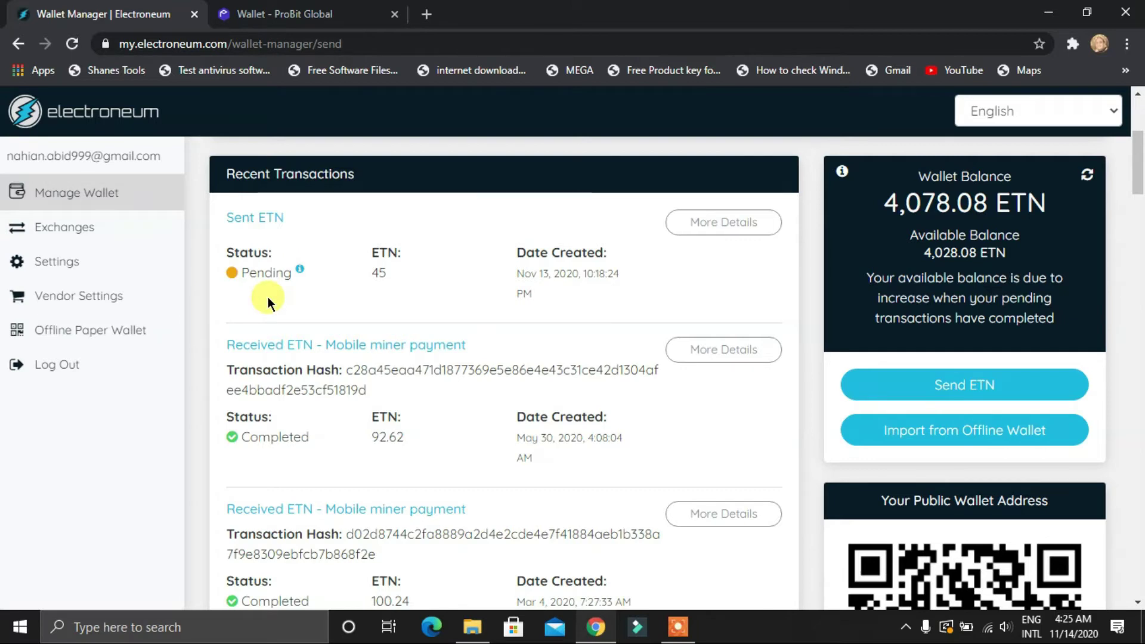
pyautogui.scroll(-8, 317, 315)
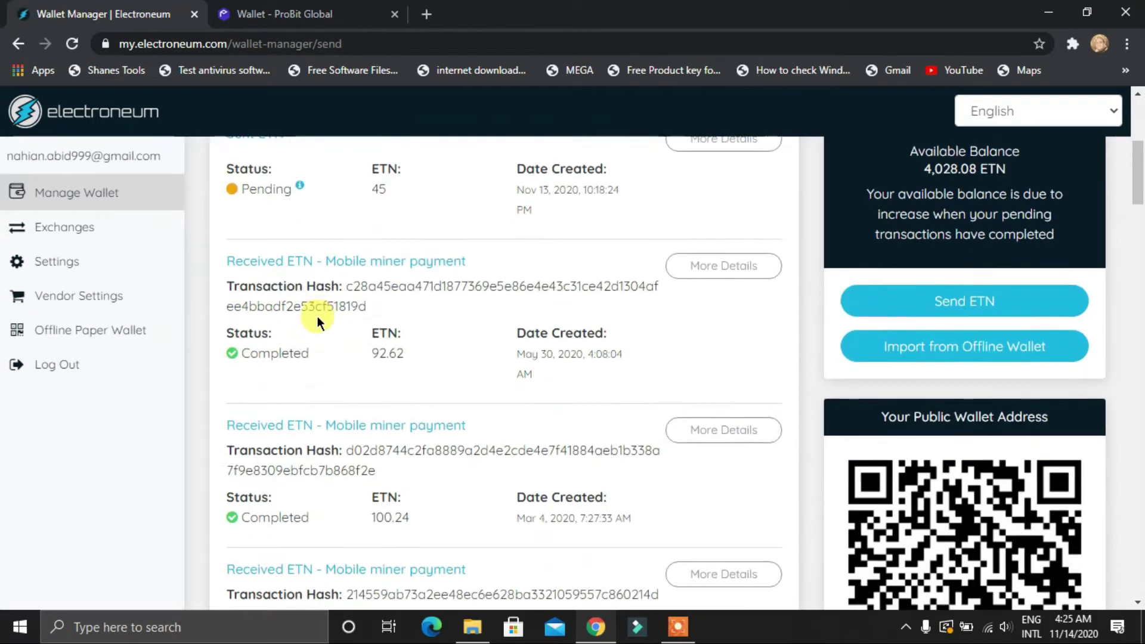
pyautogui.scroll(10, 601, 412)
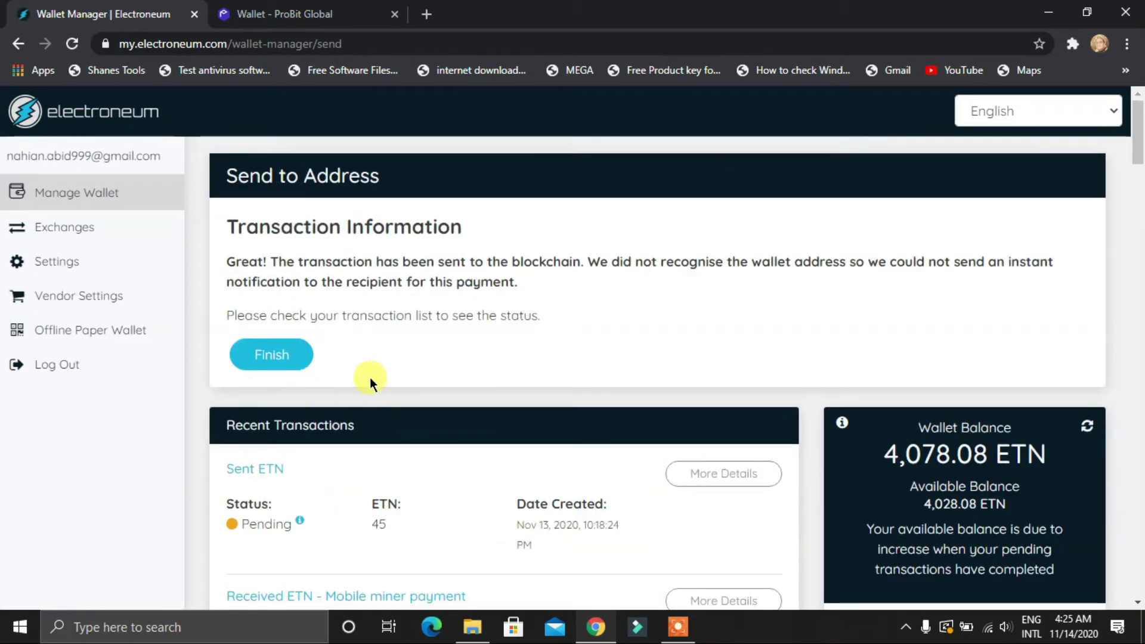
pyautogui.click(257, 354)
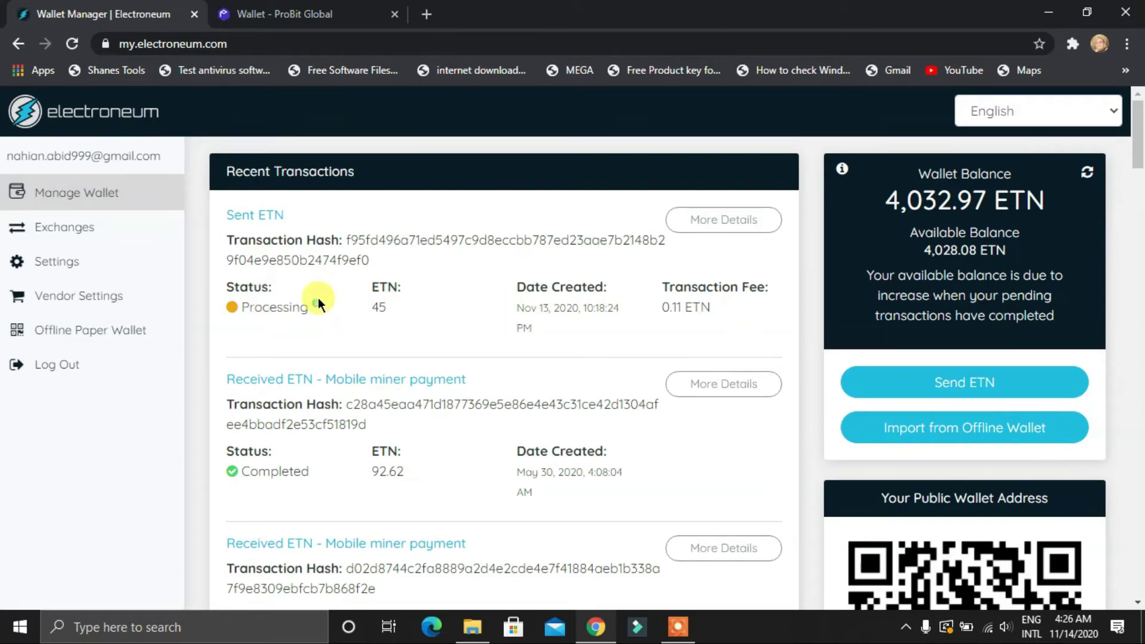
# Reload ProBit's ETN deposit page and locate the 45 ETN deposit in Recent Deposit History
pyautogui.click(287, 8)
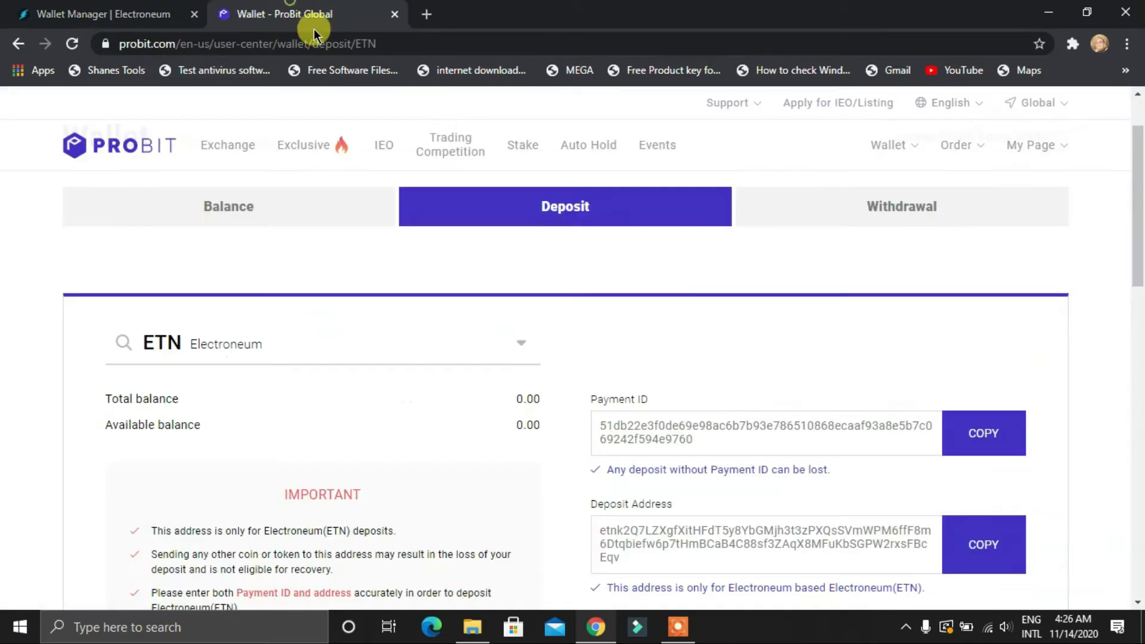
pyautogui.click(90, 13)
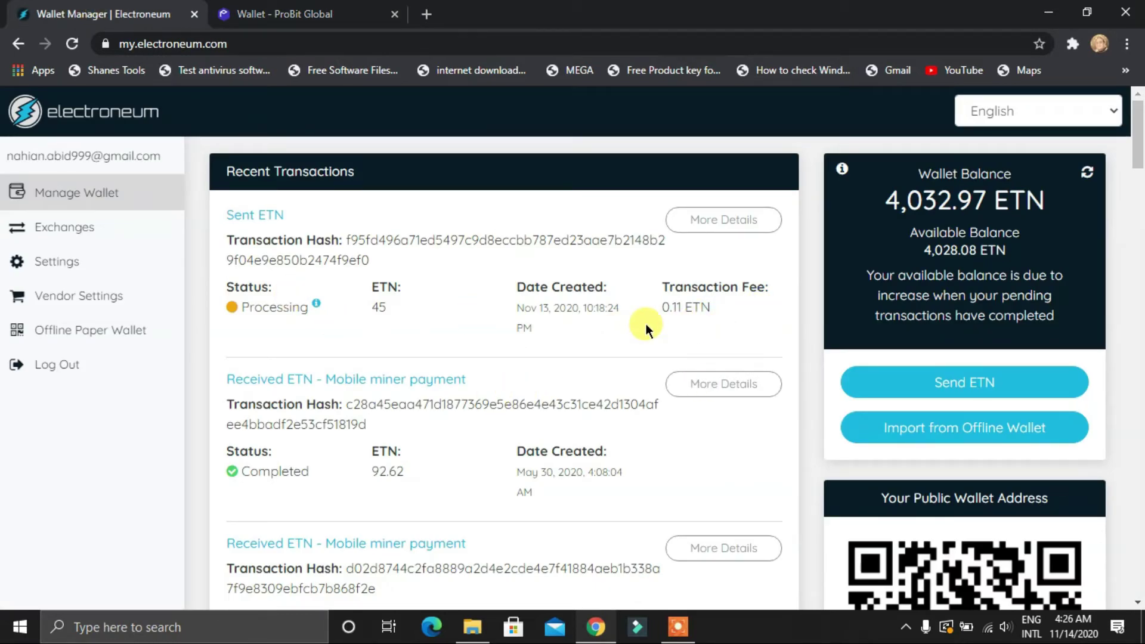
pyautogui.click(281, 9)
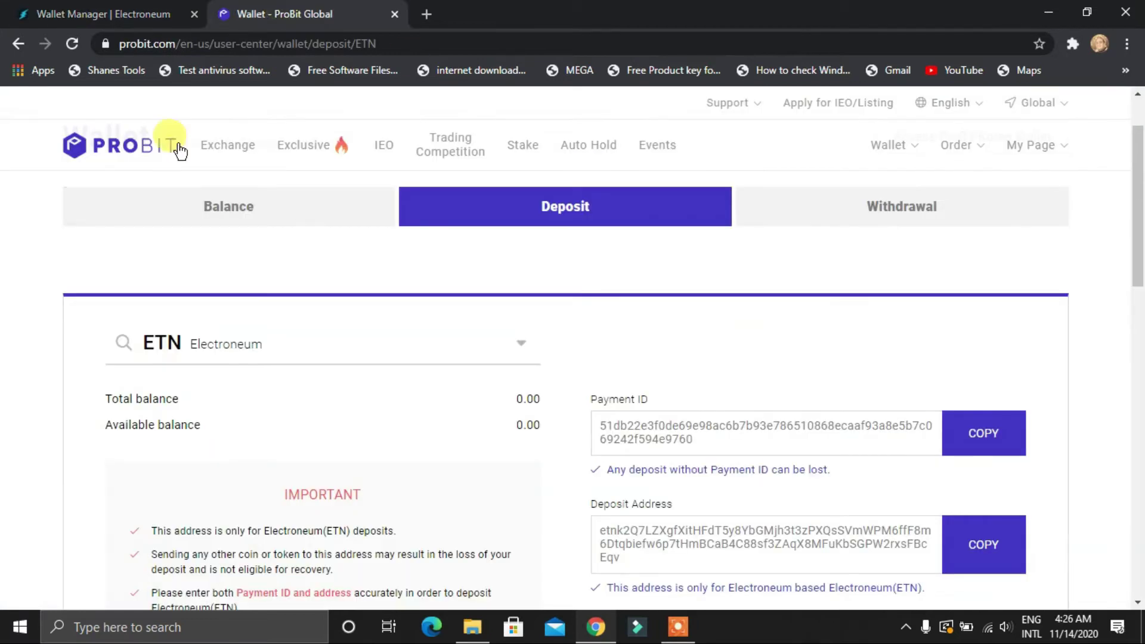
pyautogui.click(67, 47)
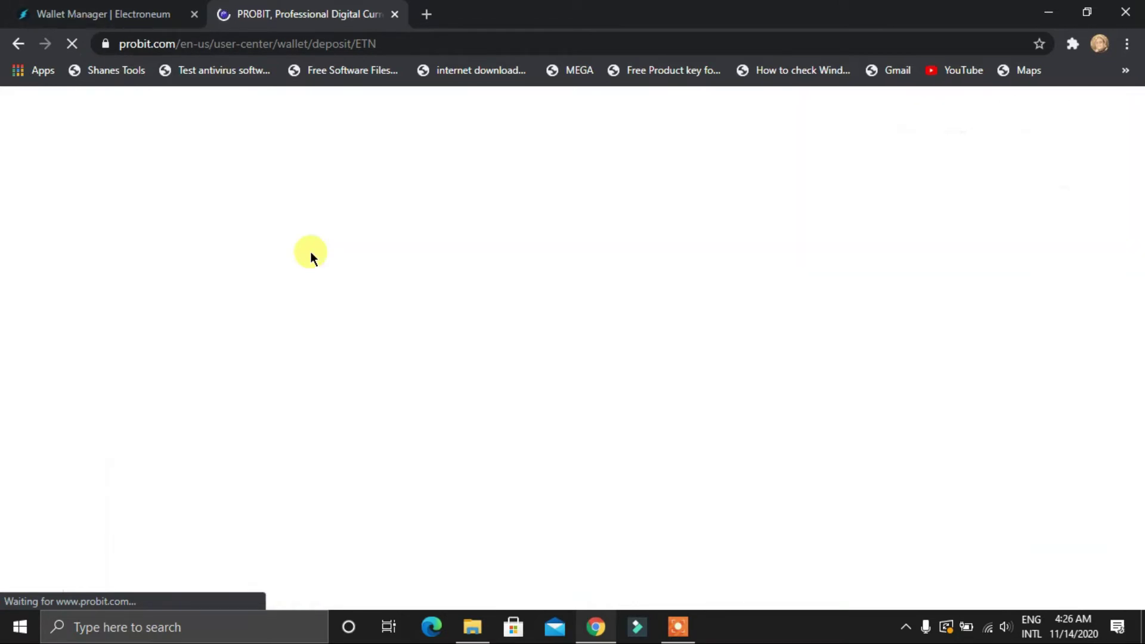
pyautogui.scroll(-6, 71, 253)
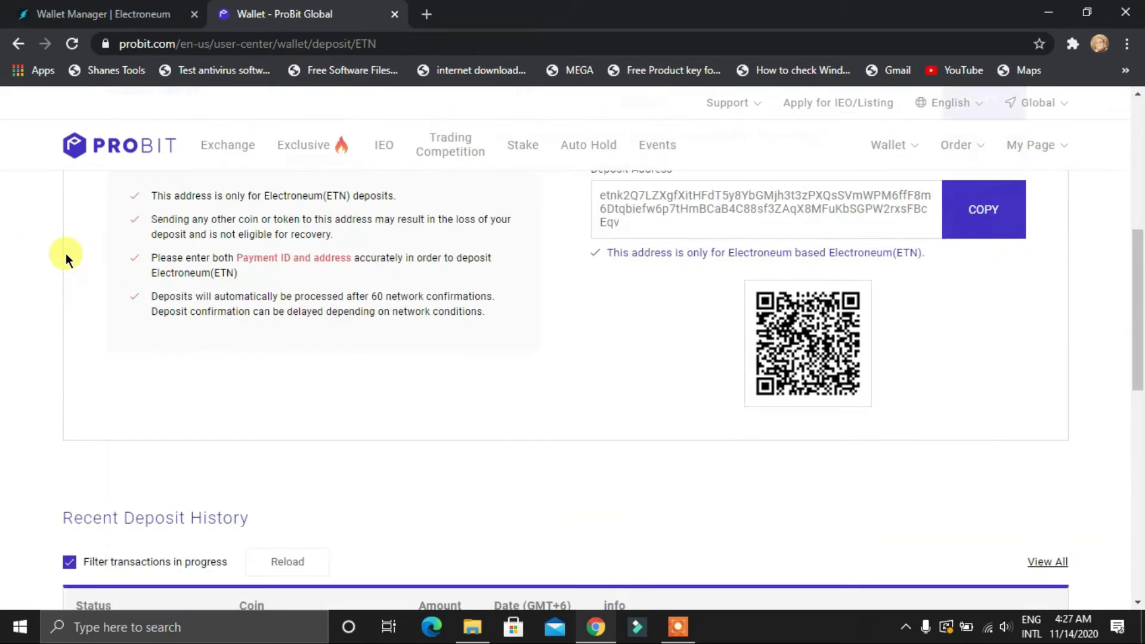
pyautogui.scroll(-2, 461, 475)
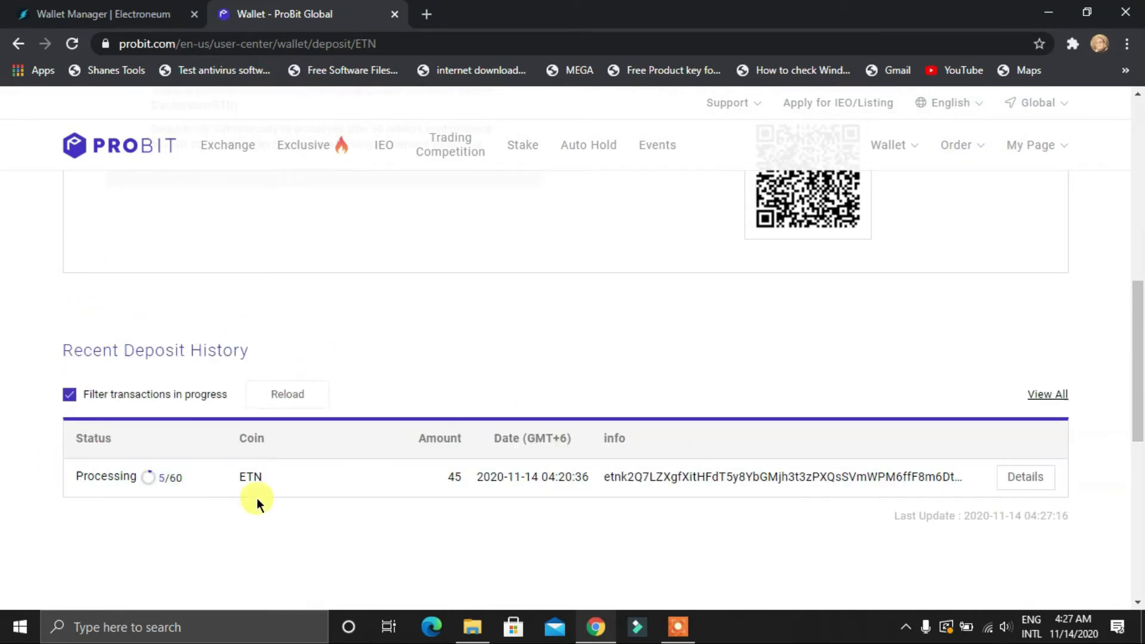
pyautogui.click(113, 14)
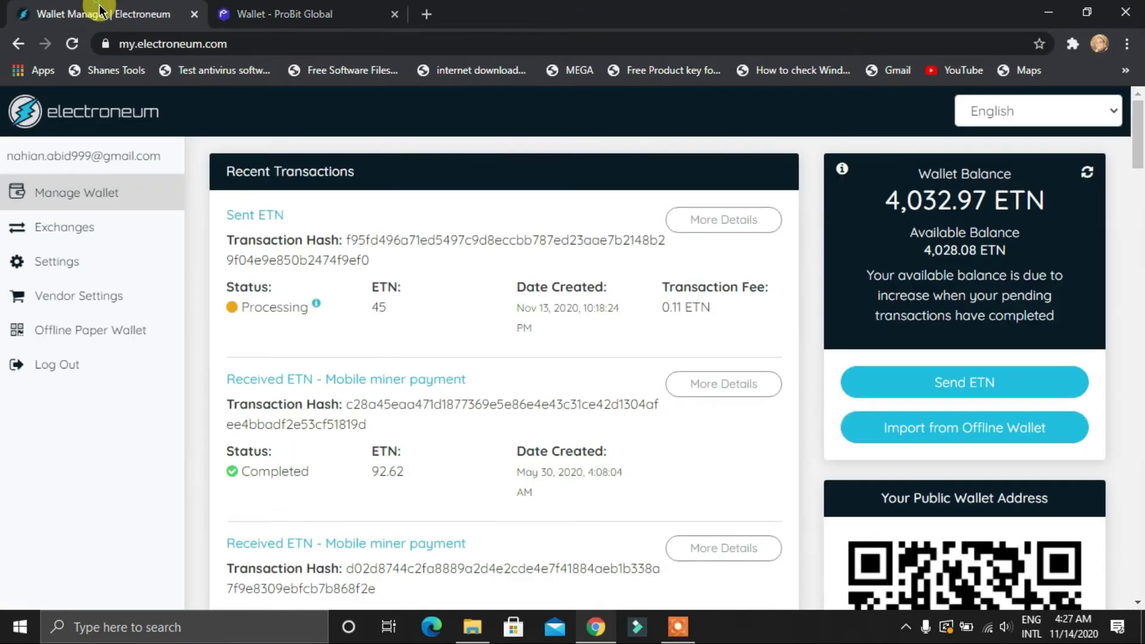
pyautogui.click(268, 14)
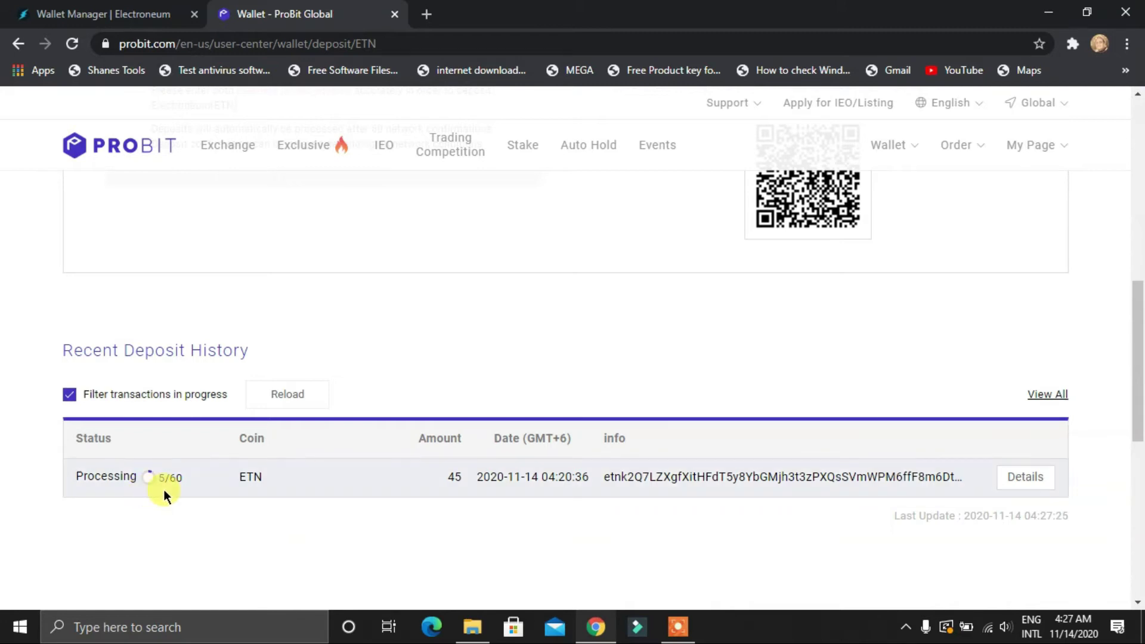
pyautogui.scroll(-3, 152, 492)
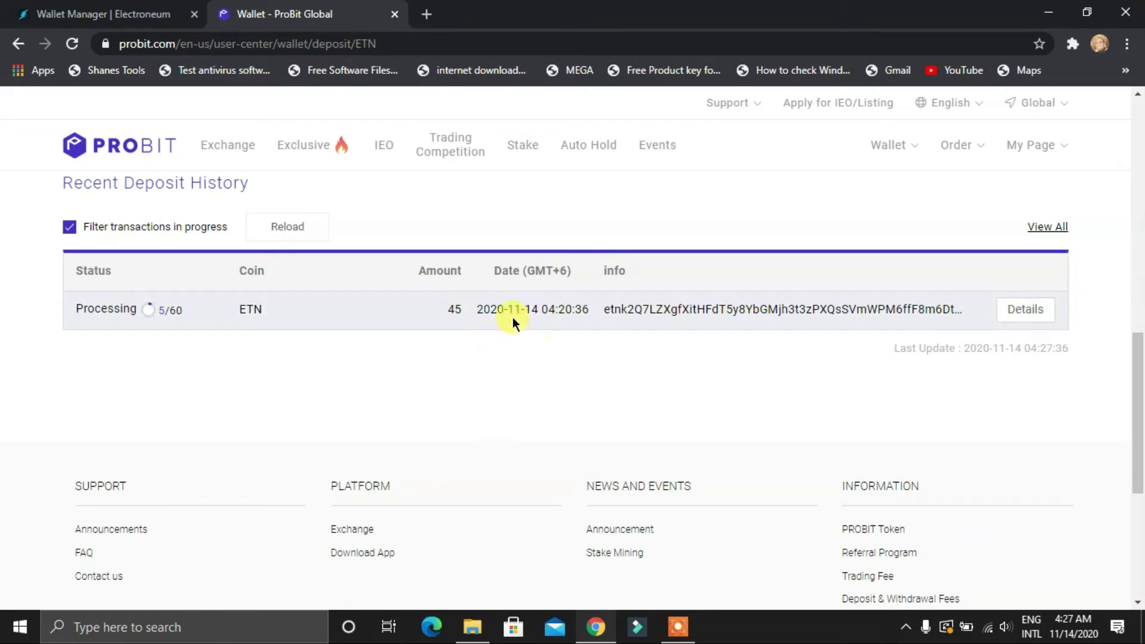
pyautogui.scroll(2, 1026, 398)
# Open the 45 ETN deposit details, reload its confirmation count, and check them again
pyautogui.click(1027, 394)
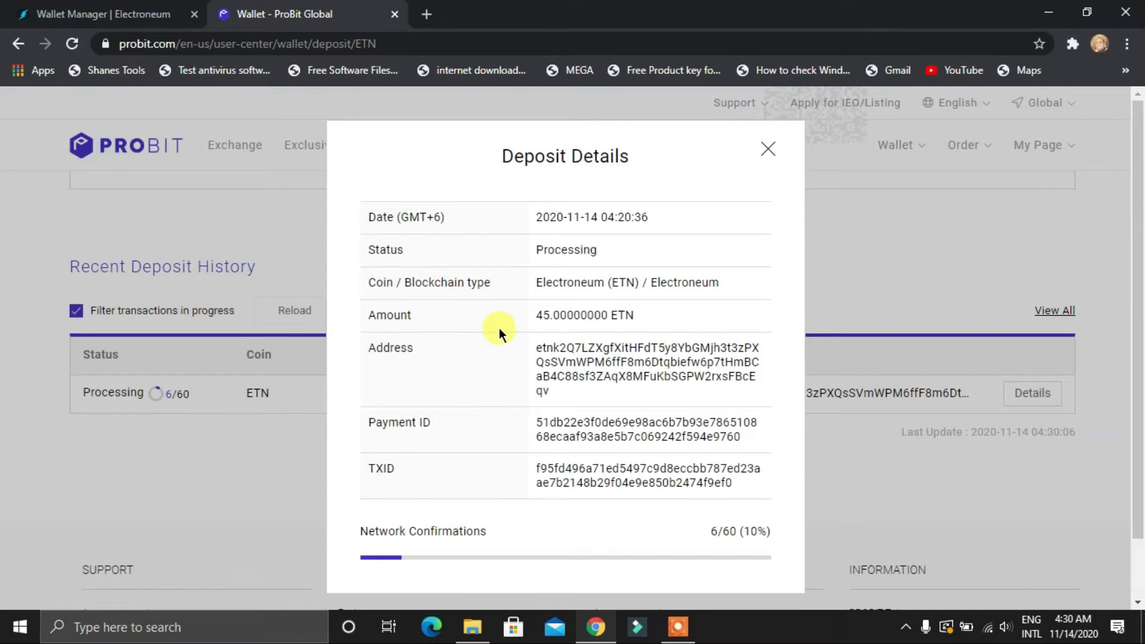
pyautogui.scroll(-1, 498, 327)
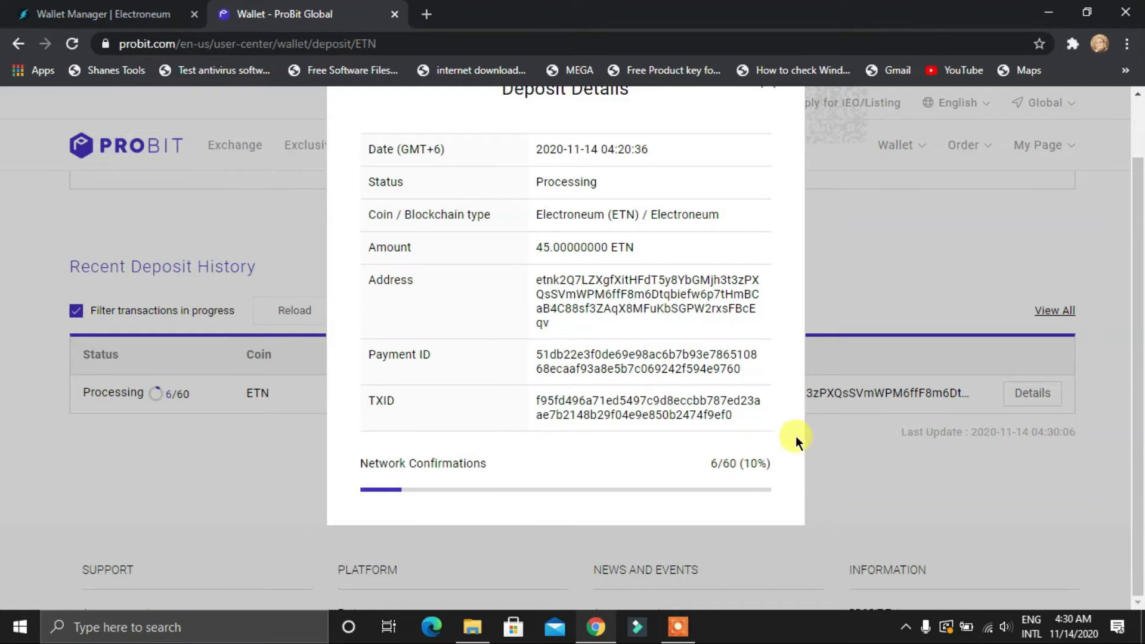
pyautogui.scroll(1, 610, 305)
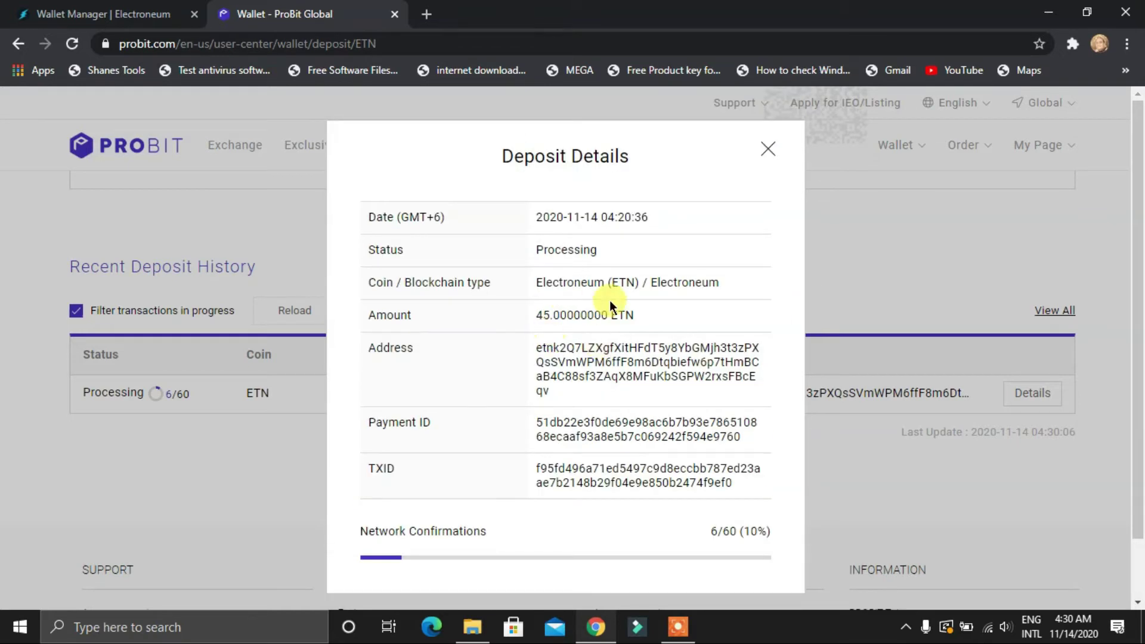
pyautogui.click(765, 151)
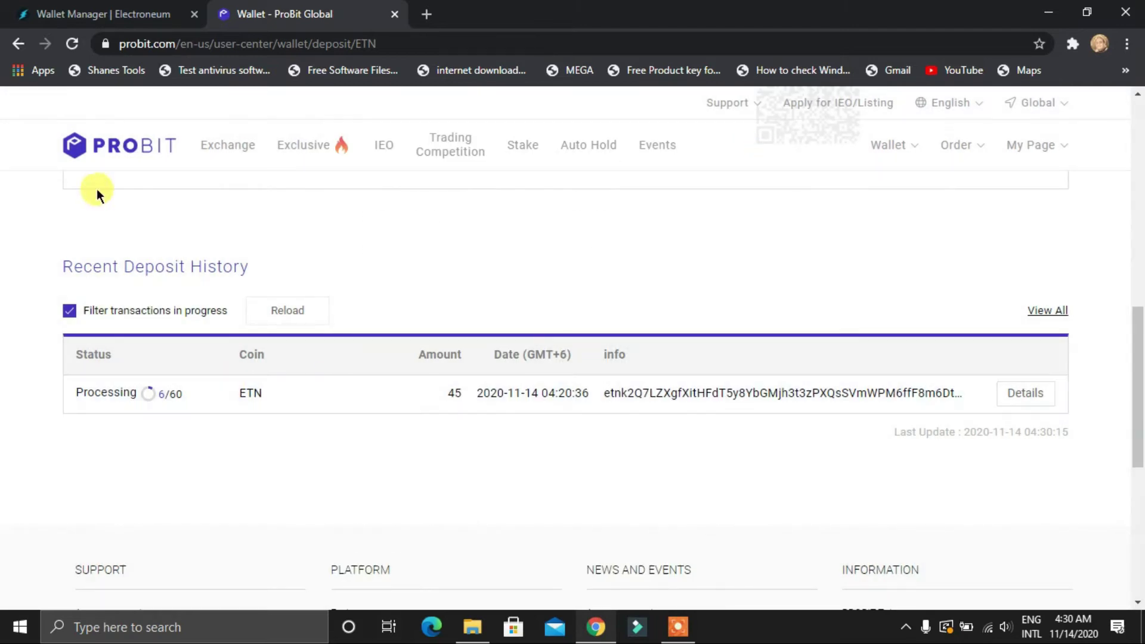
pyautogui.click(303, 309)
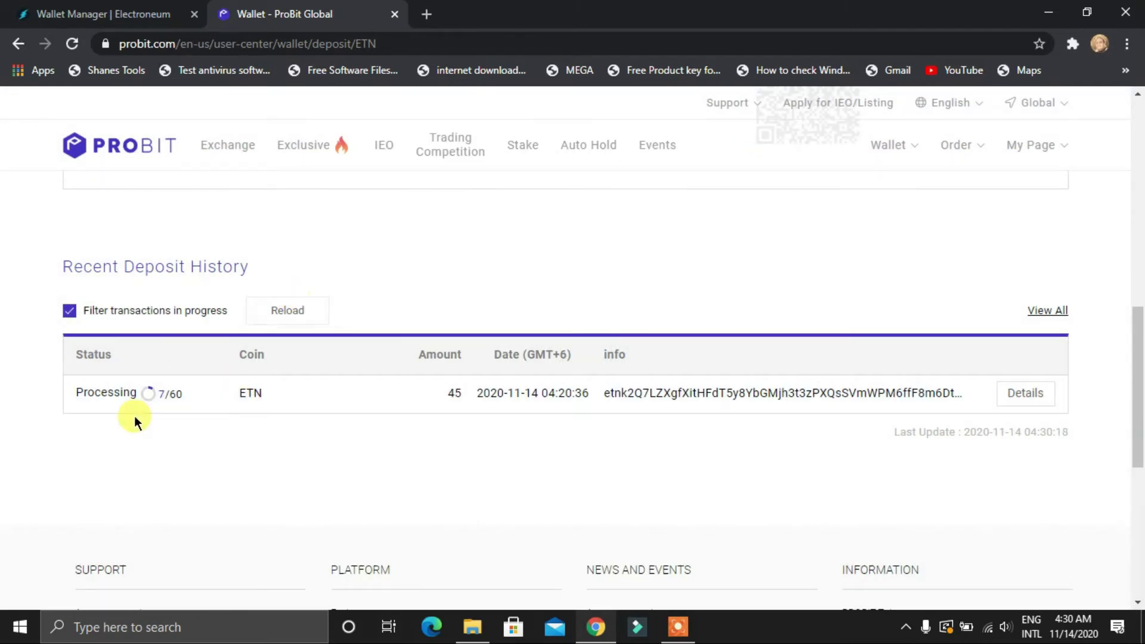
pyautogui.click(1016, 396)
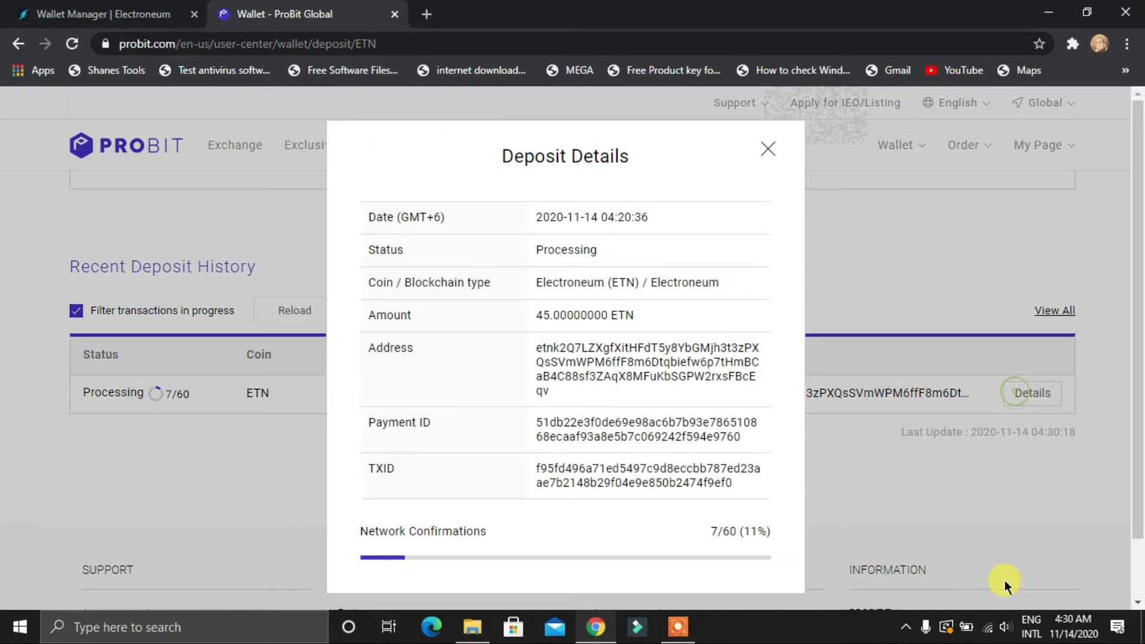
pyautogui.scroll(-1, 653, 510)
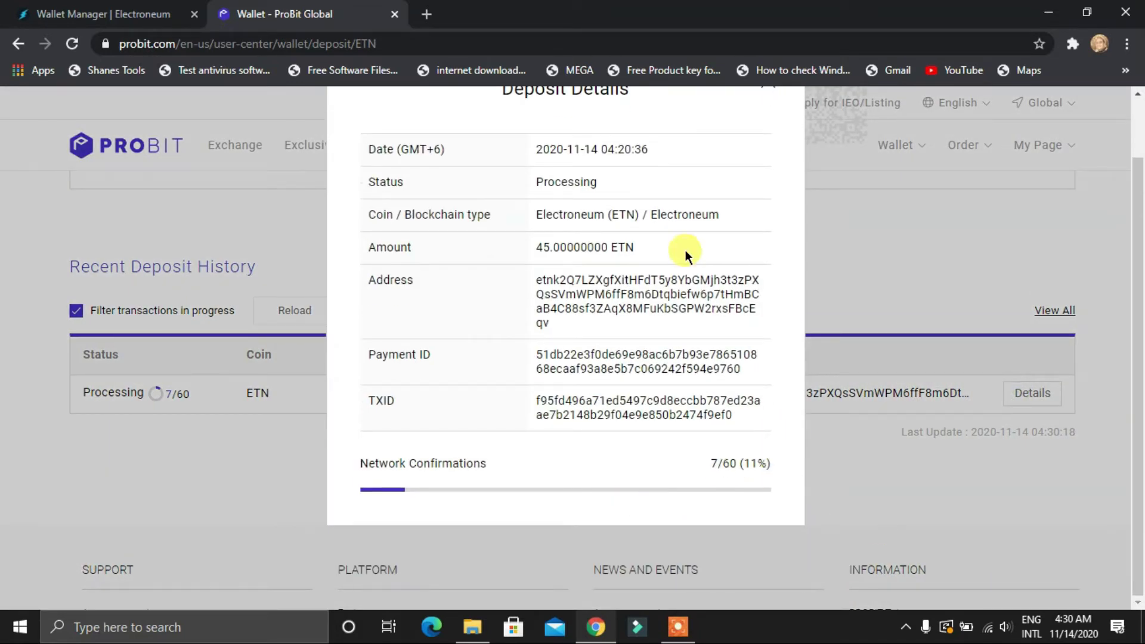
pyautogui.scroll(1, 650, 298)
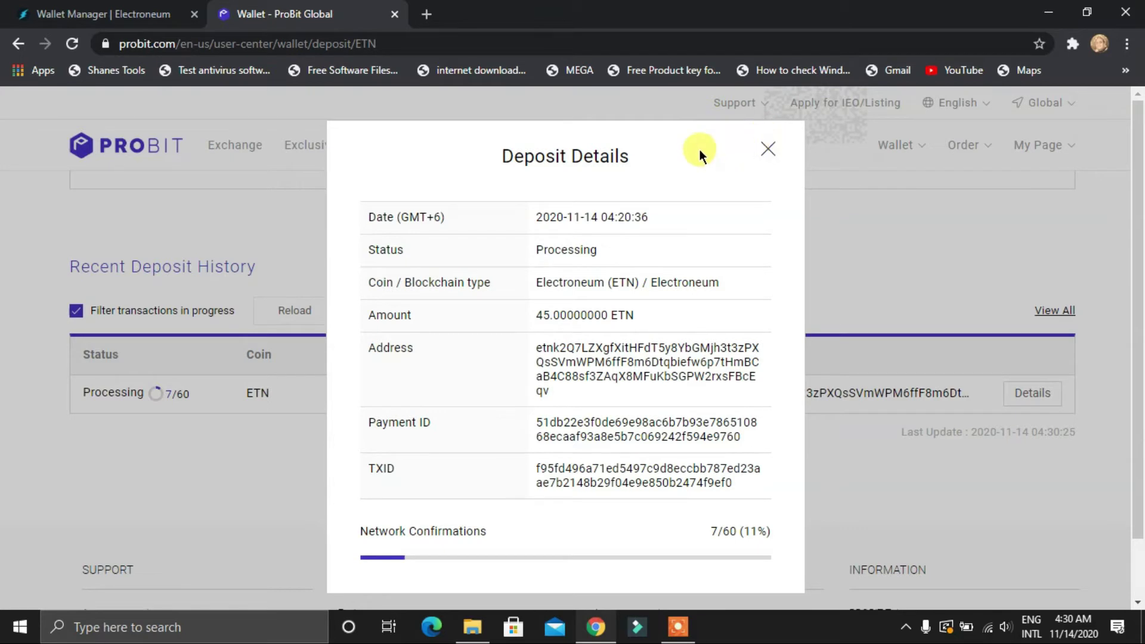
pyautogui.click(765, 149)
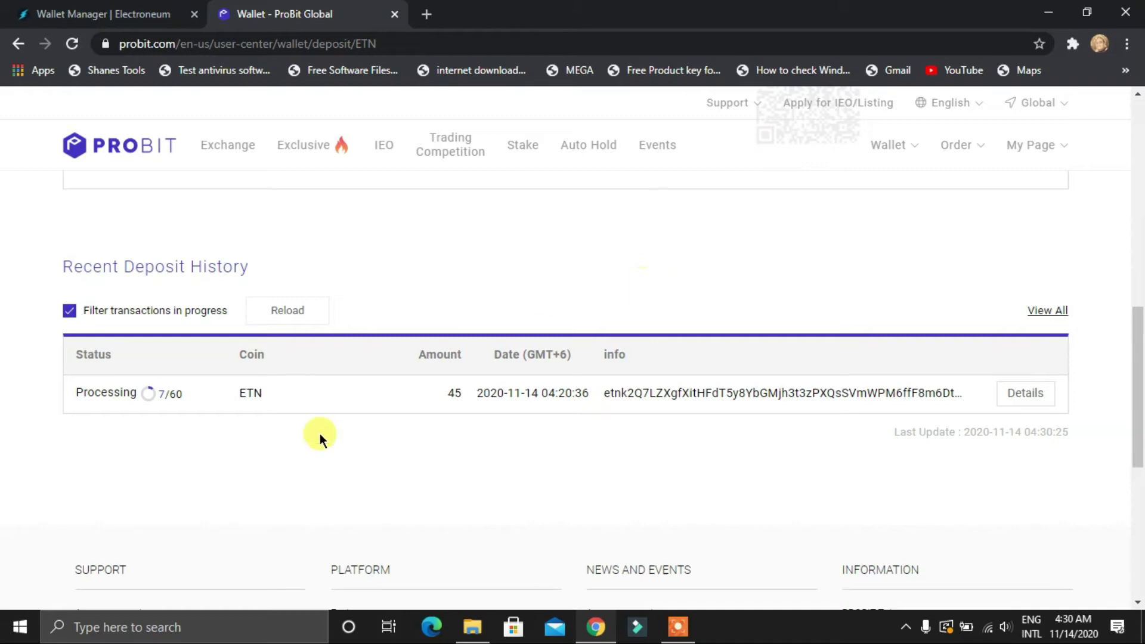
pyautogui.scroll(8, 419, 496)
pyautogui.scroll(3, 419, 496)
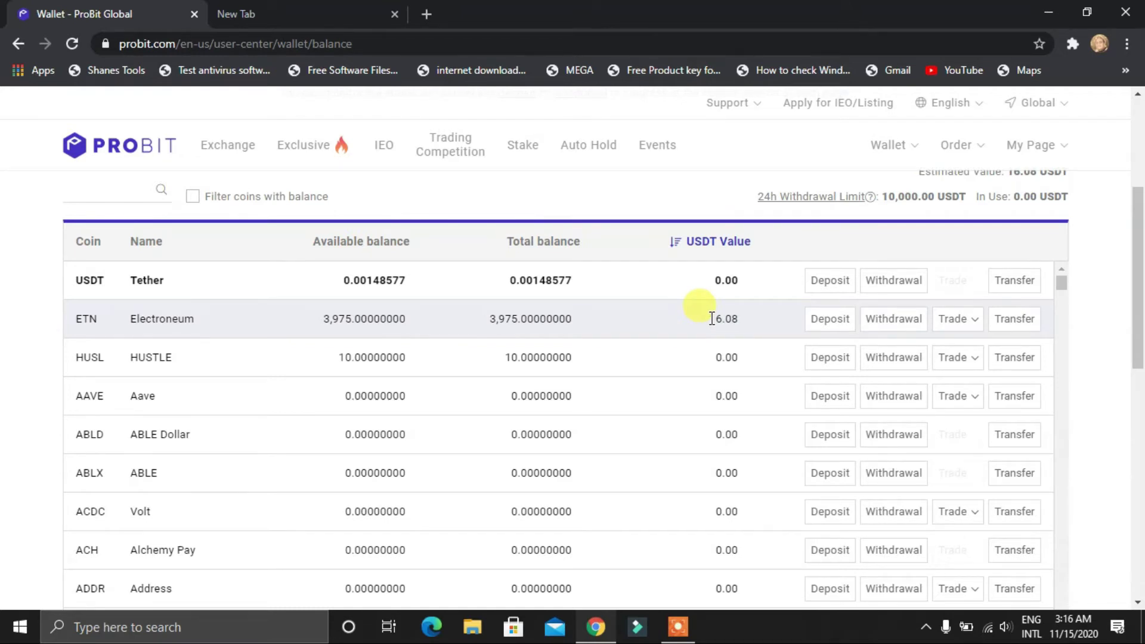
# Search Google for 'usd to bdt' in a new tab
pyautogui.click(297, 8)
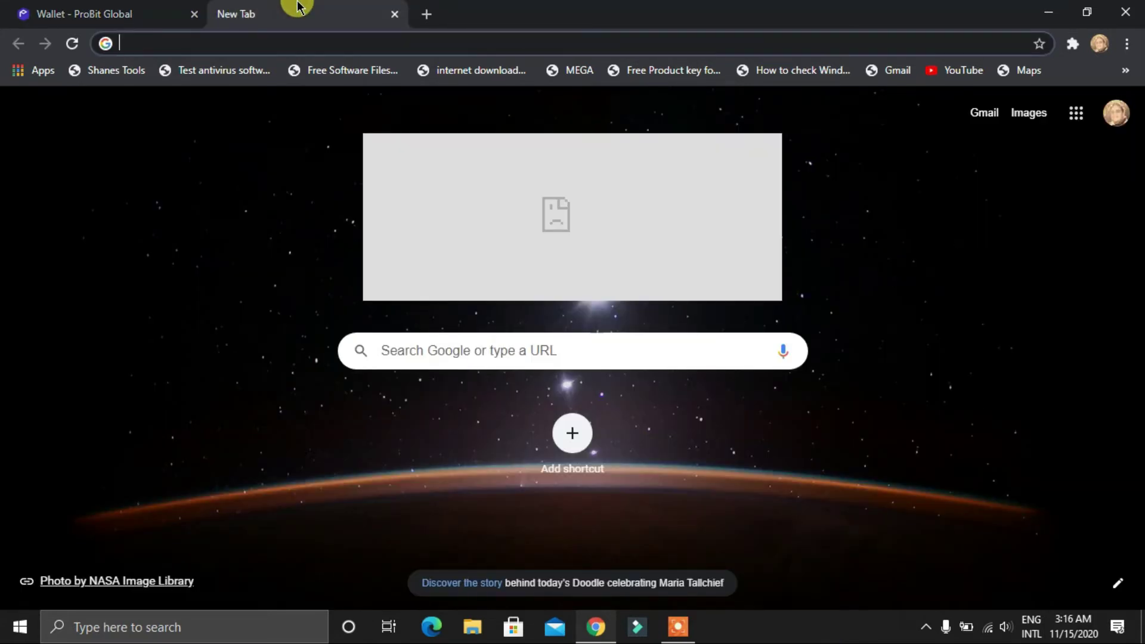
pyautogui.write('usd t')
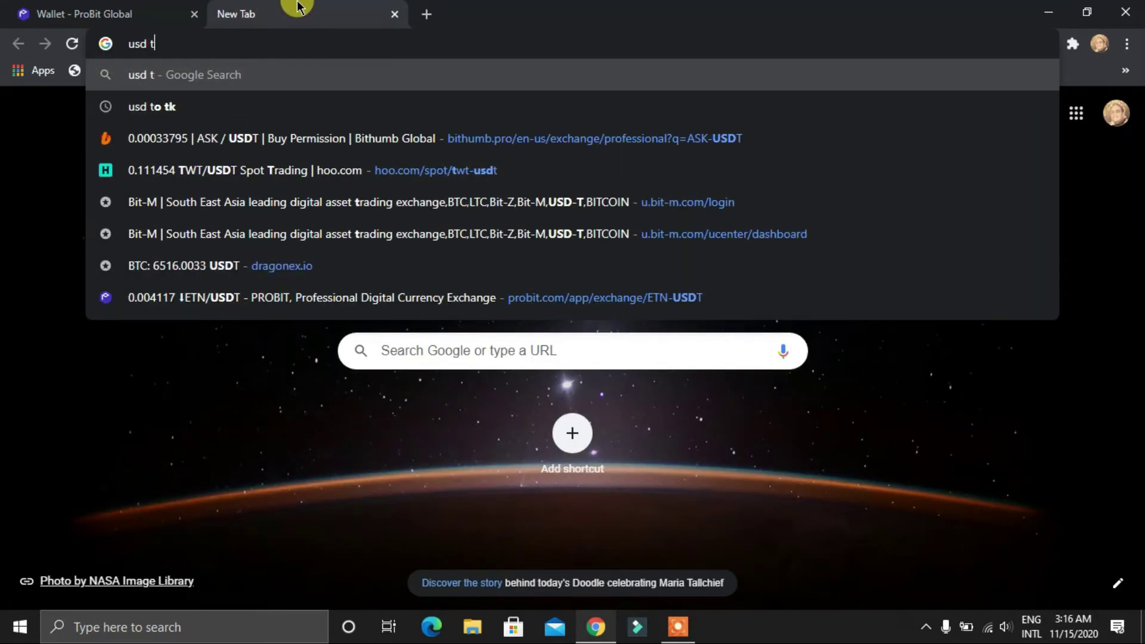
pyautogui.write('o bdt')
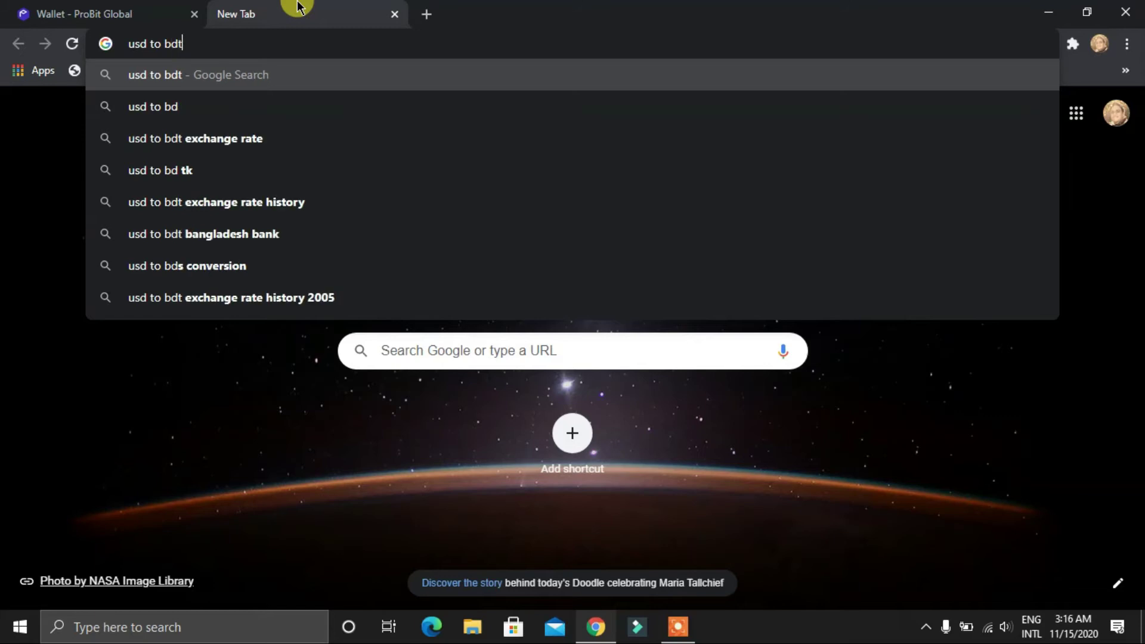
pyautogui.press('Return')
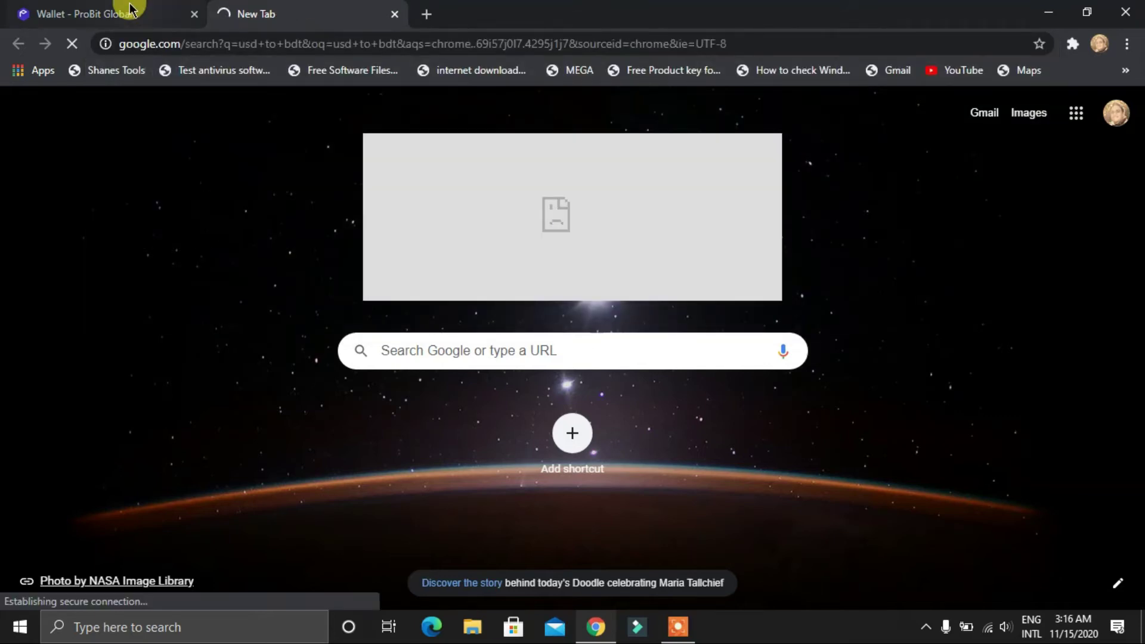
pyautogui.click(130, 8)
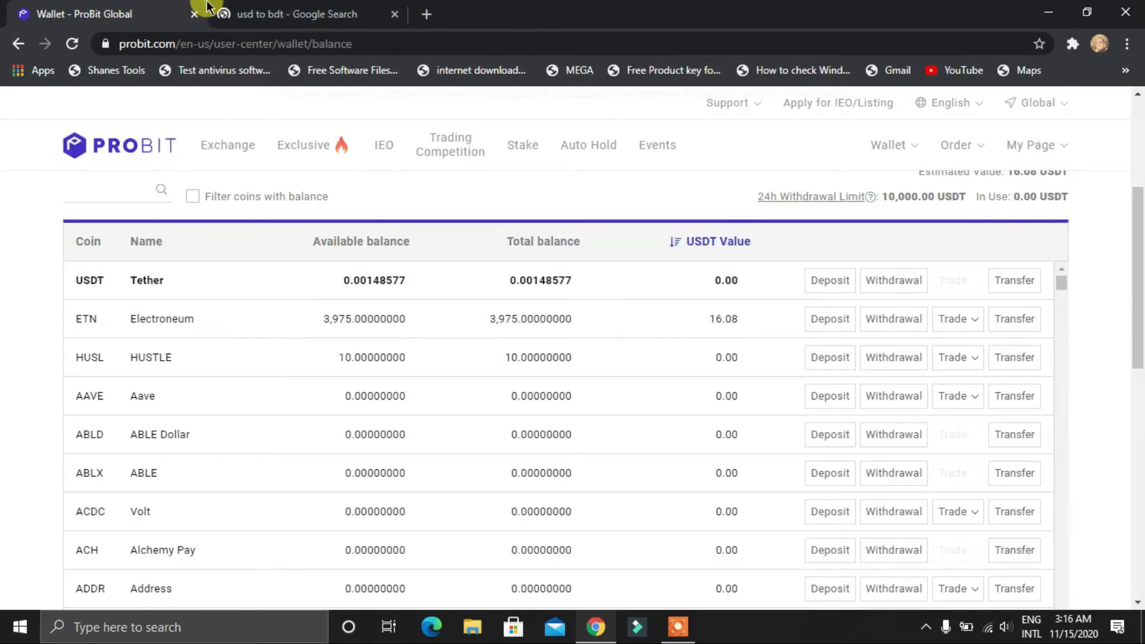
pyautogui.click(248, 12)
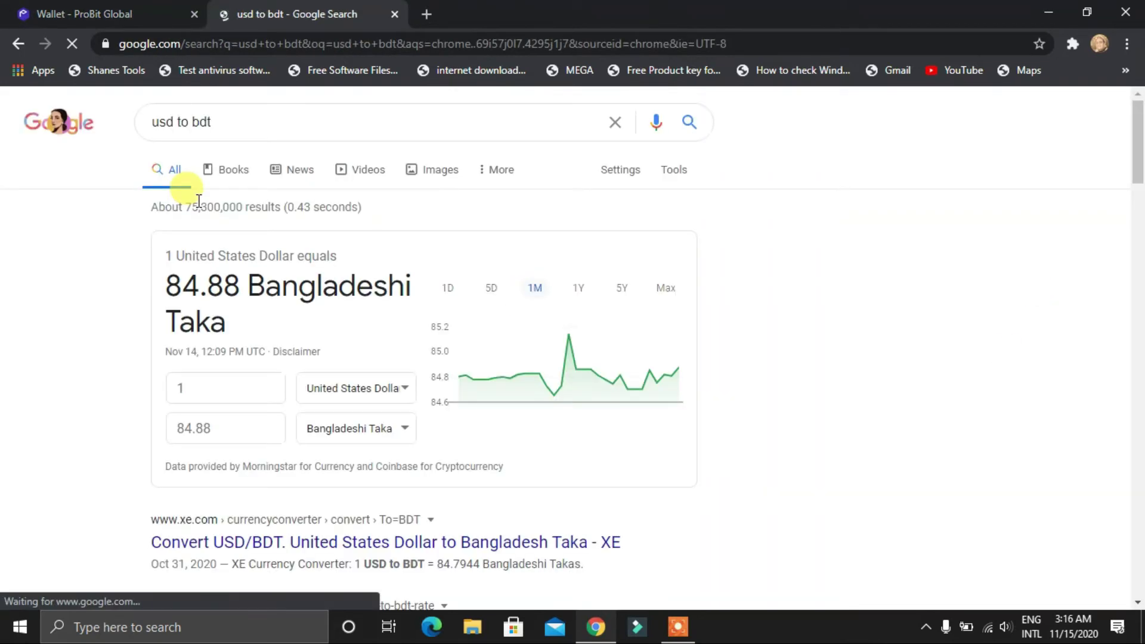
# Convert 16.08 USD to 1,364.81 Bangladeshi Taka, then close the search tab
pyautogui.click(184, 385)
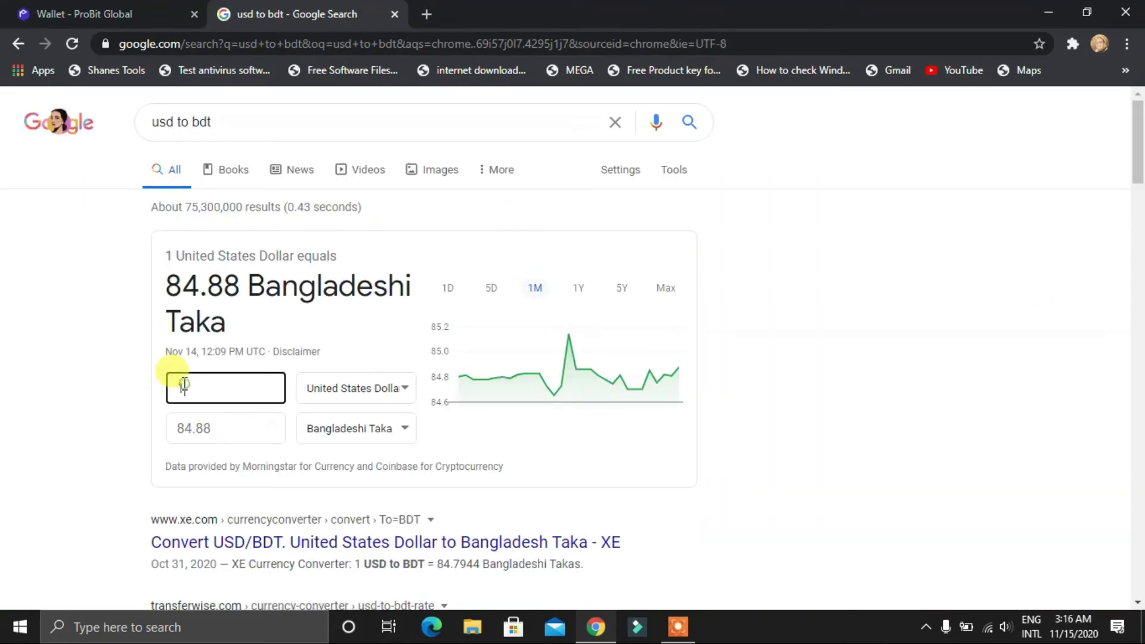
pyautogui.write('5.0')
pyautogui.write('8')
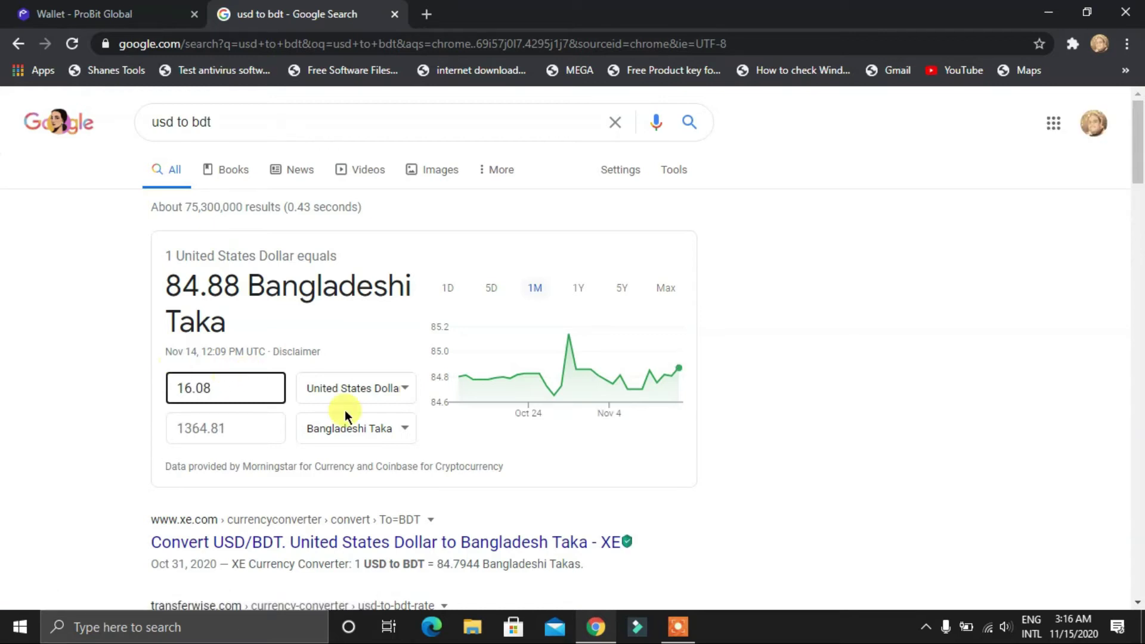
pyautogui.click(115, 411)
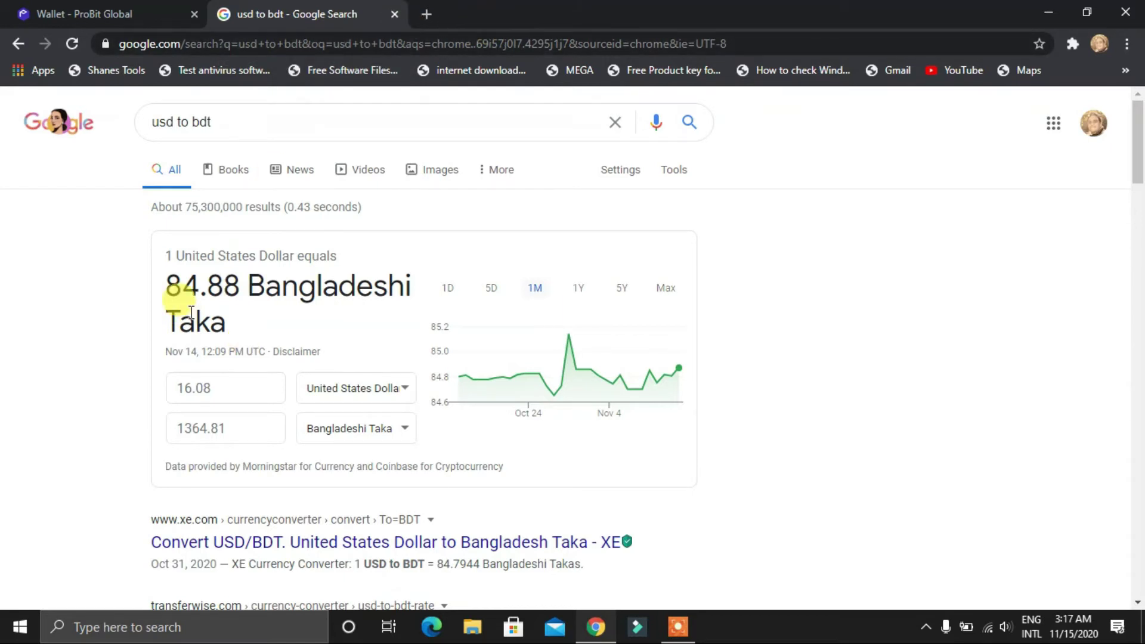
pyautogui.click(394, 14)
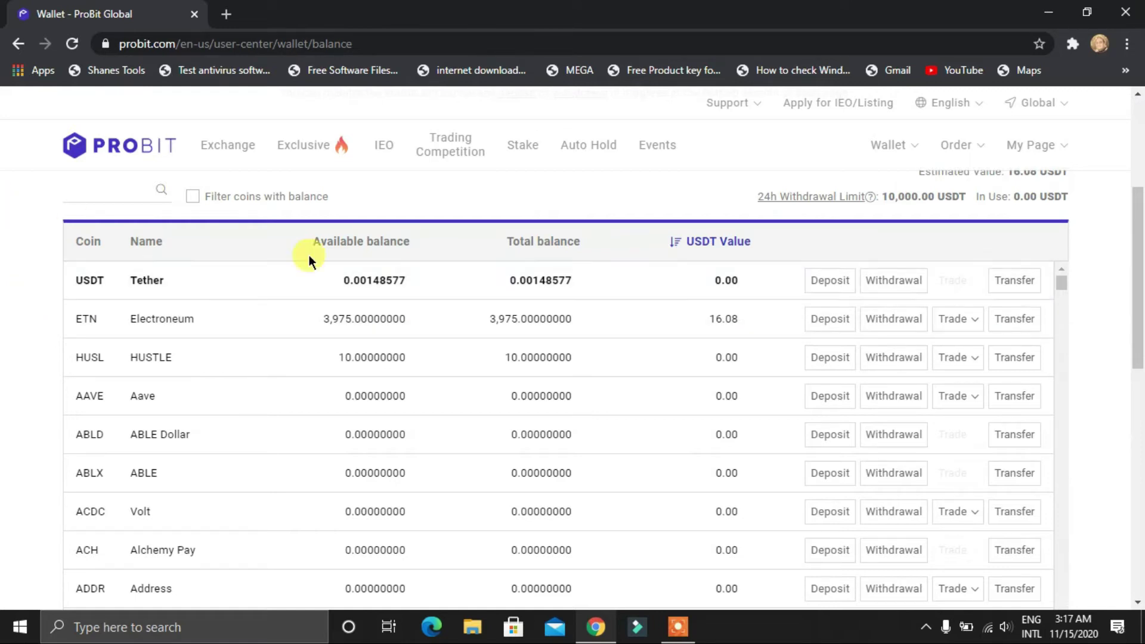
# Open the ETN deposit page and scroll down to Recent Deposit History
pyautogui.click(841, 319)
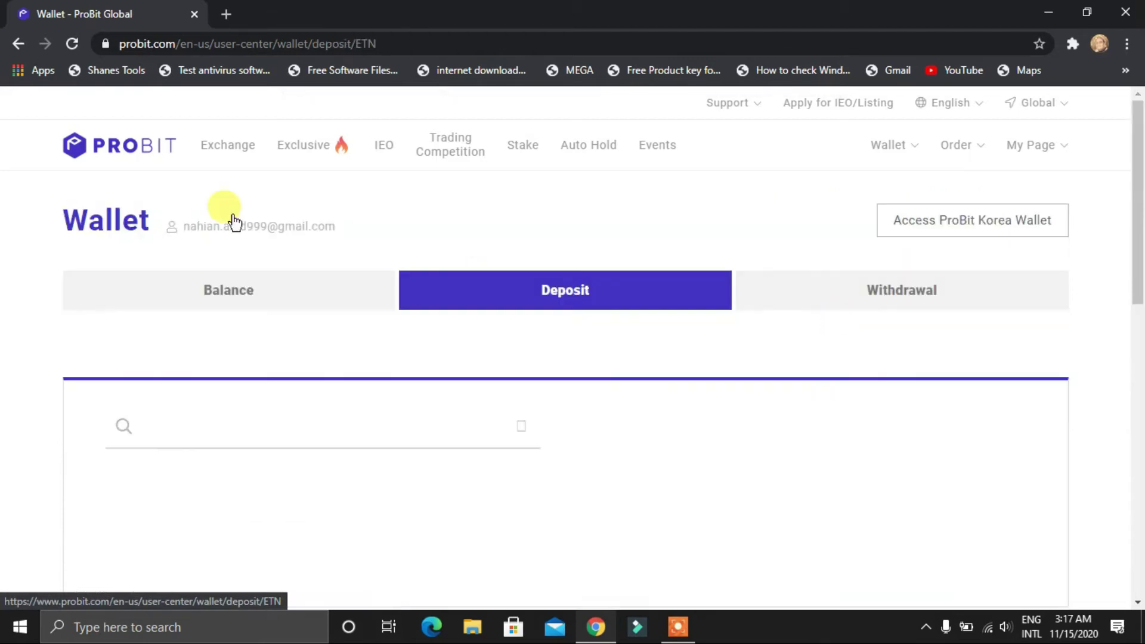
pyautogui.scroll(-3, 256, 388)
pyautogui.scroll(-3, 215, 375)
pyautogui.scroll(3, 235, 370)
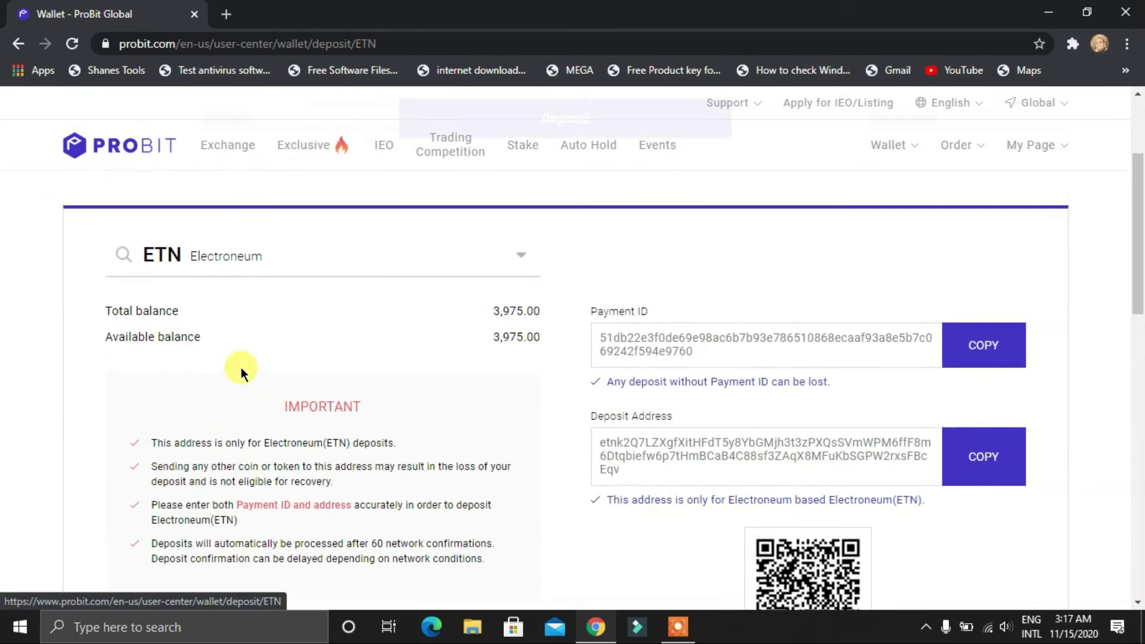
pyautogui.scroll(-5, 241, 368)
# Untick 'Filter transactions in progress' to list the completed 3,930 and 45 ETN deposits
pyautogui.click(70, 394)
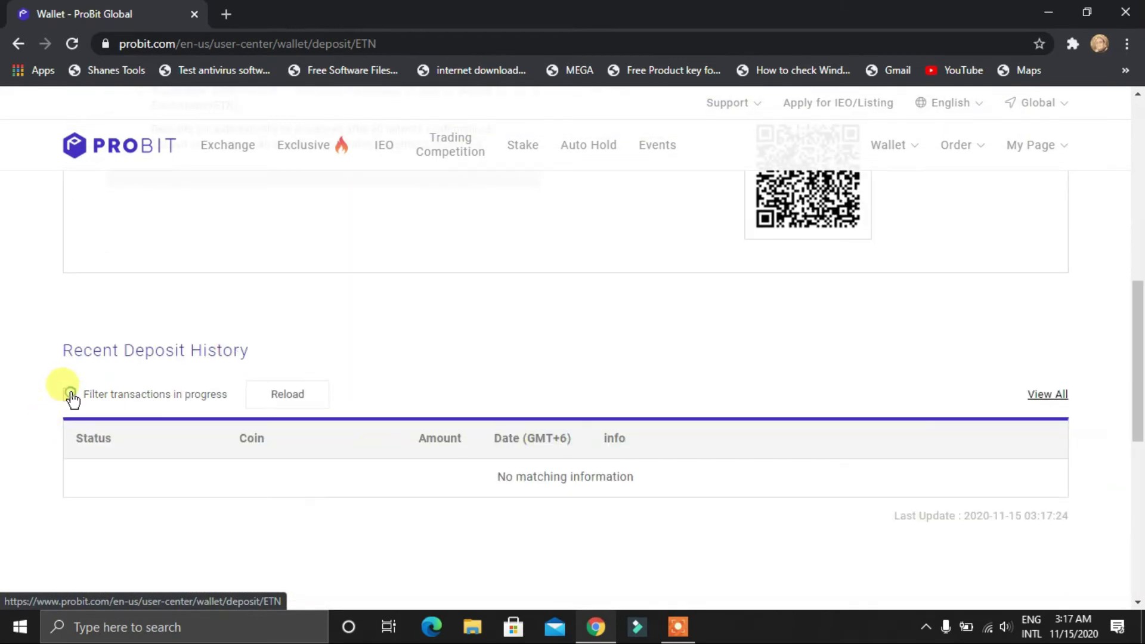
pyautogui.scroll(-3, 22, 394)
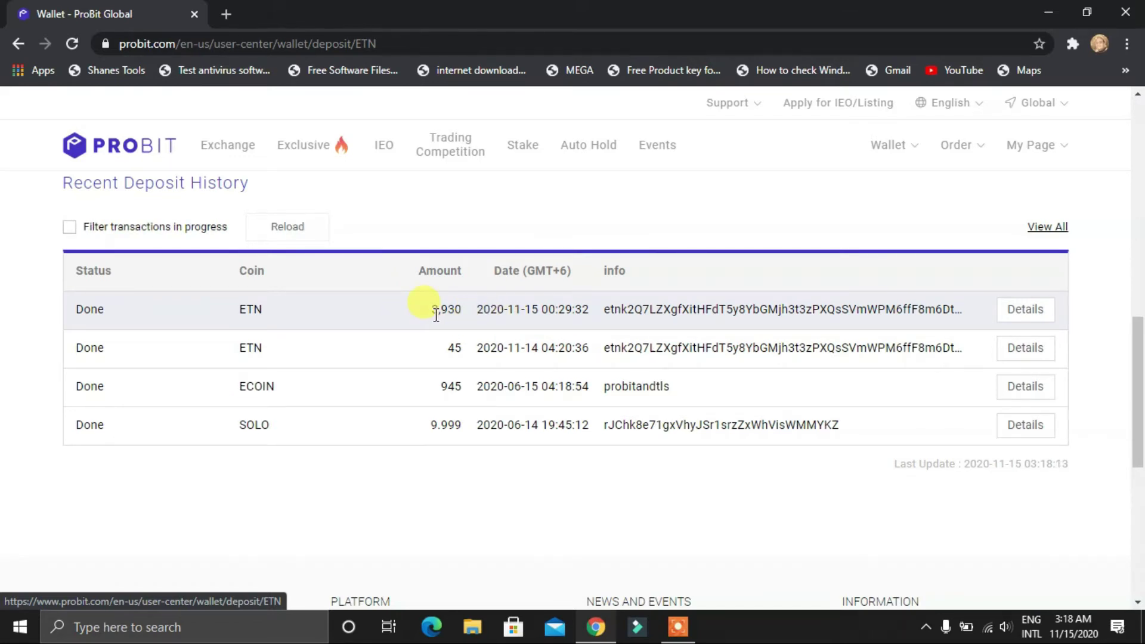
pyautogui.scroll(10, 435, 314)
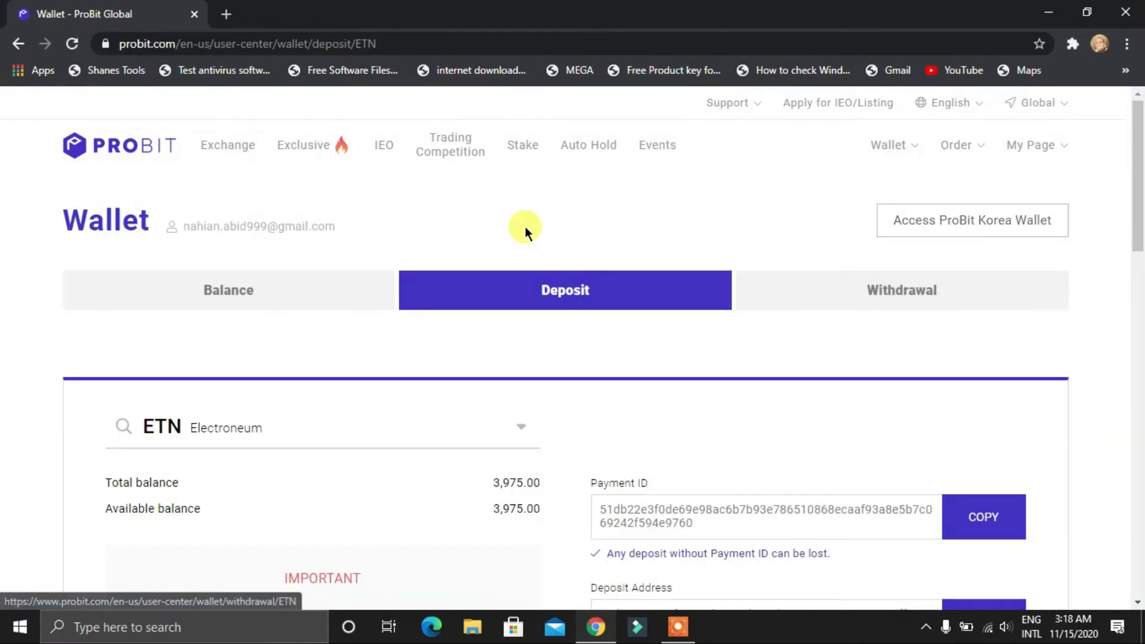
# Open Exchange in a new tab, return the first tab to the wallet balance page, and view ETN/USDT
pyautogui.rightClick(244, 138)
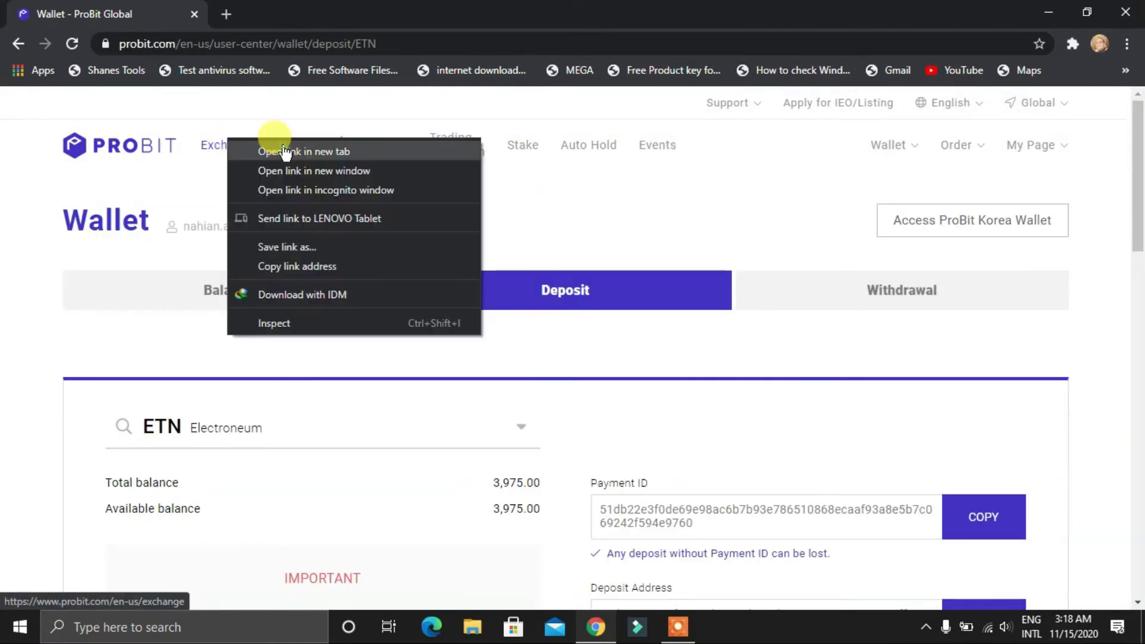
pyautogui.click(266, 151)
pyautogui.click(15, 45)
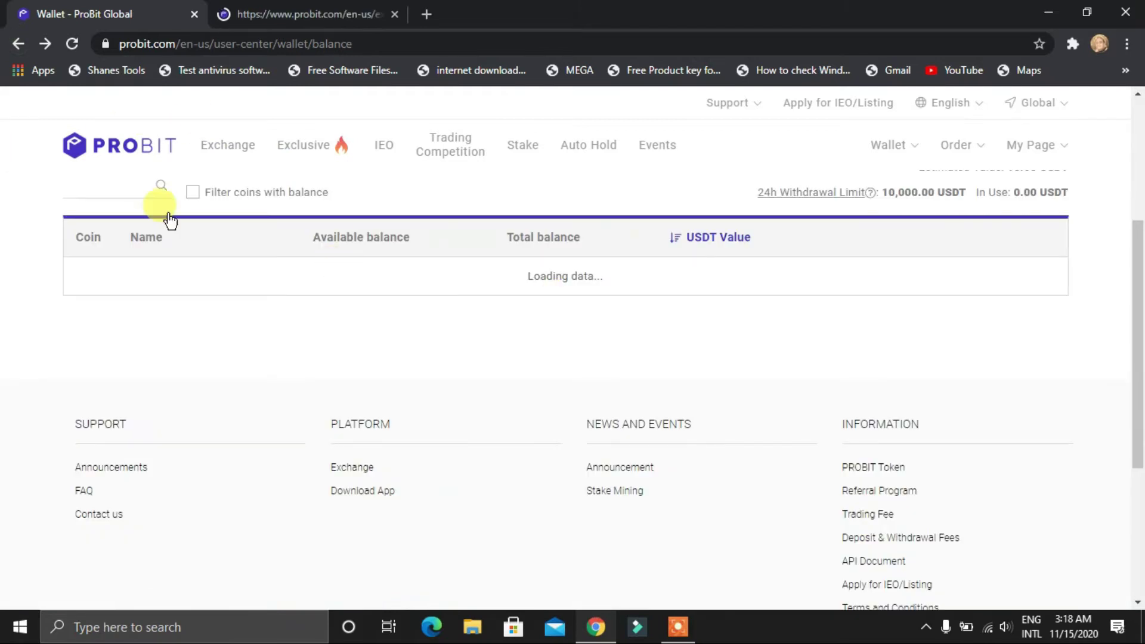
pyautogui.scroll(1, 25, 344)
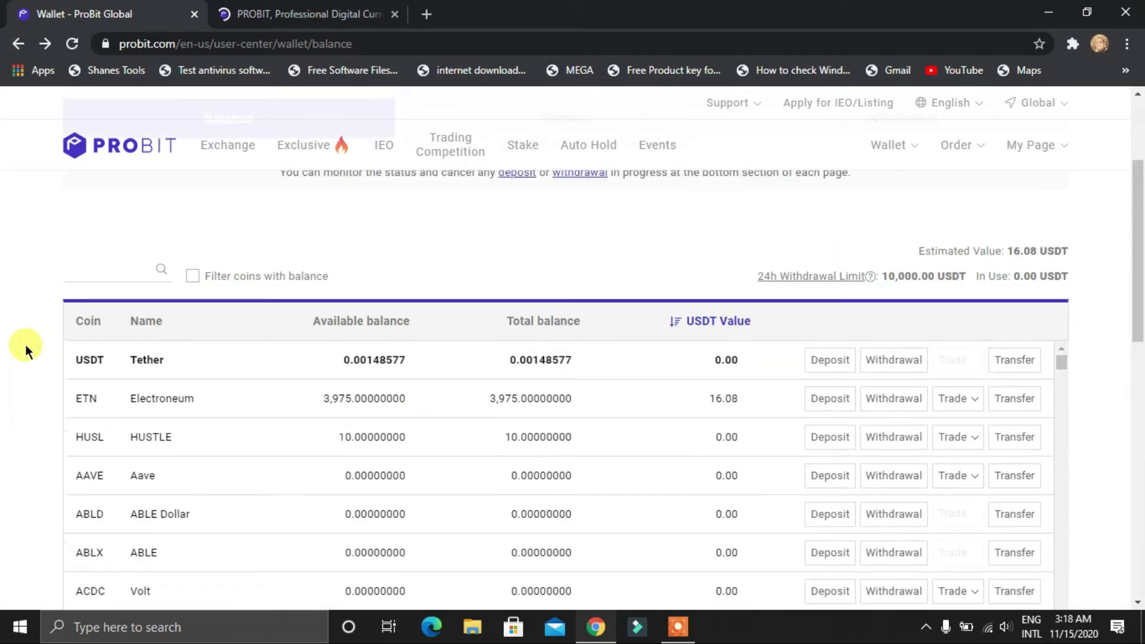
pyautogui.click(298, 7)
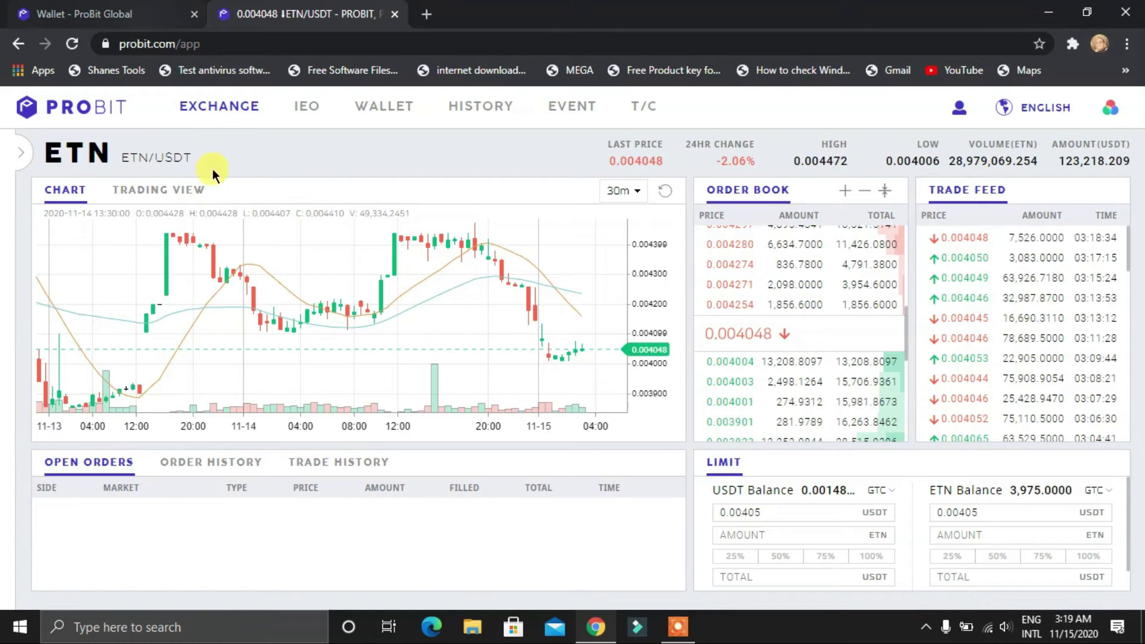
# Compare the wallet balance tab with the ETN/USDT trading tab, ending on ETN/USDT
pyautogui.click(70, 7)
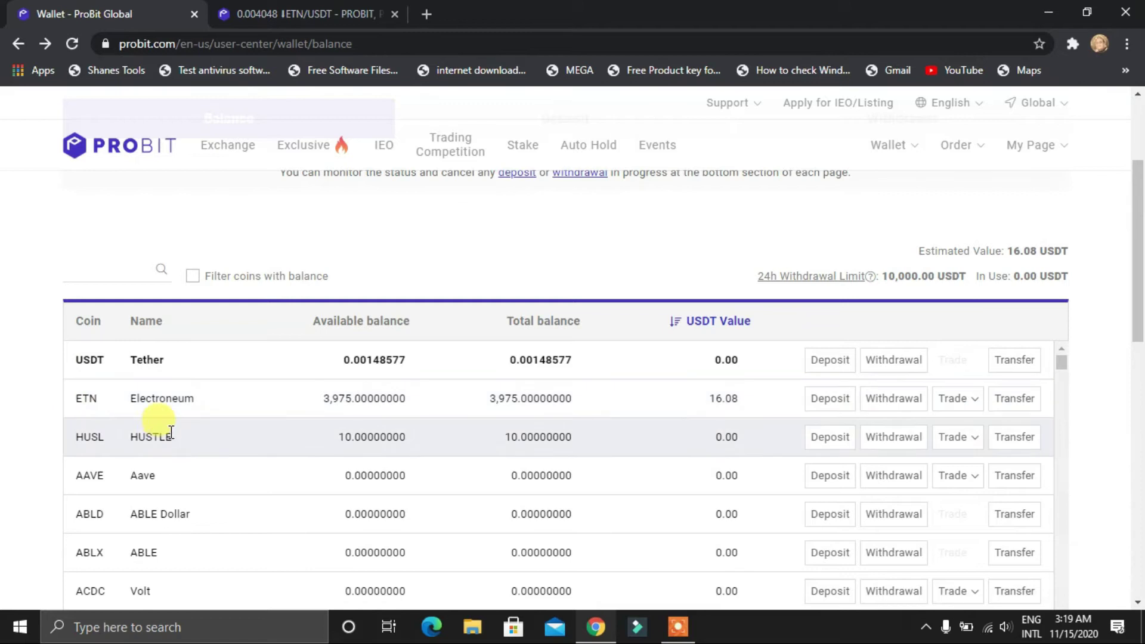
pyautogui.click(268, 7)
pyautogui.scroll(-3, 793, 358)
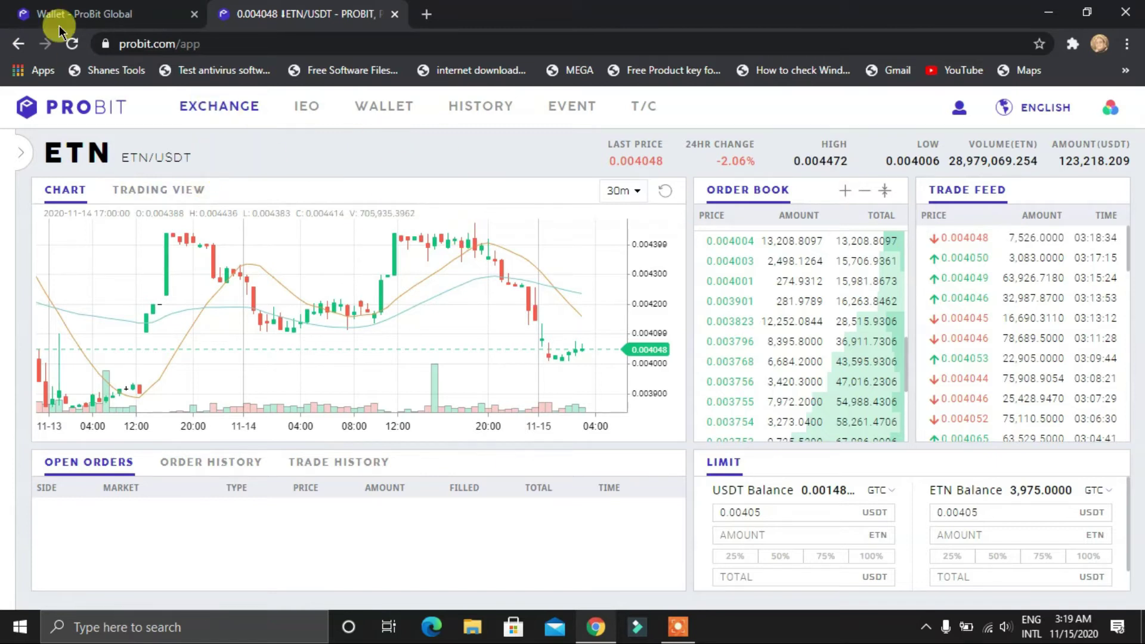
pyautogui.click(82, 10)
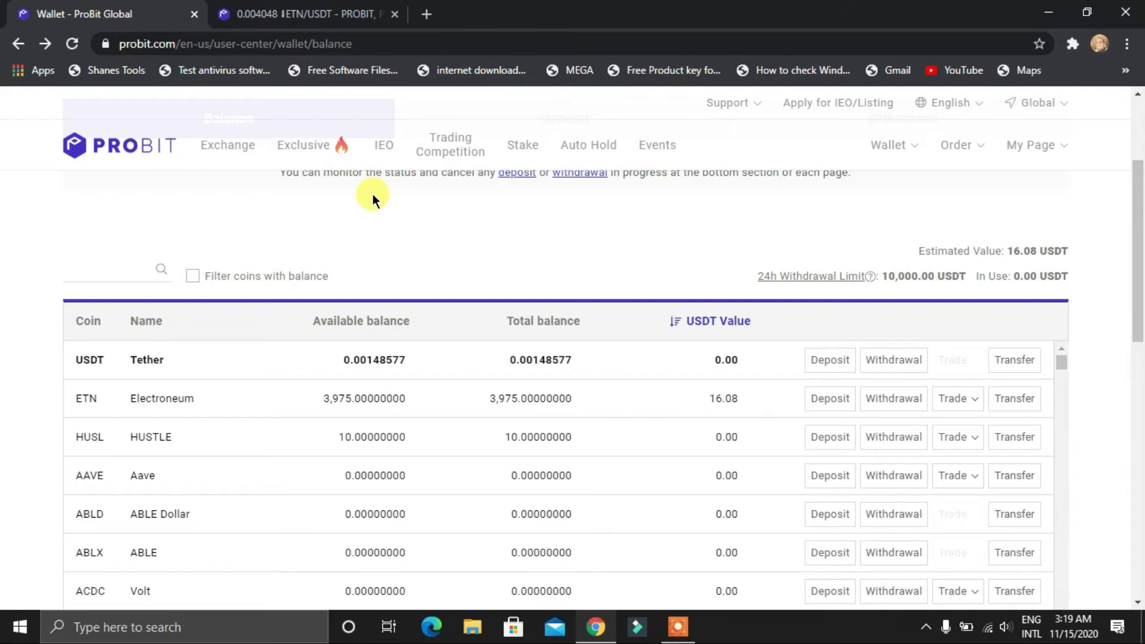
pyautogui.click(319, 7)
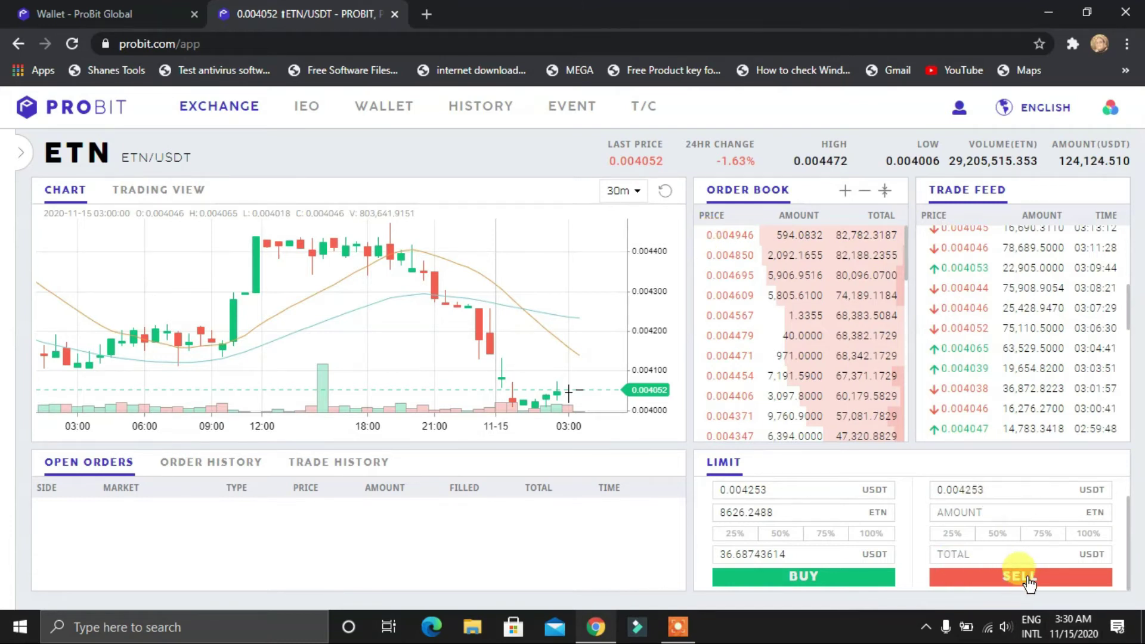
# Fill the limit sell form from the 0.004004 bid: 13,208.8097 ETN totalling 52.88807403 USDT
pyautogui.scroll(-1, 742, 299)
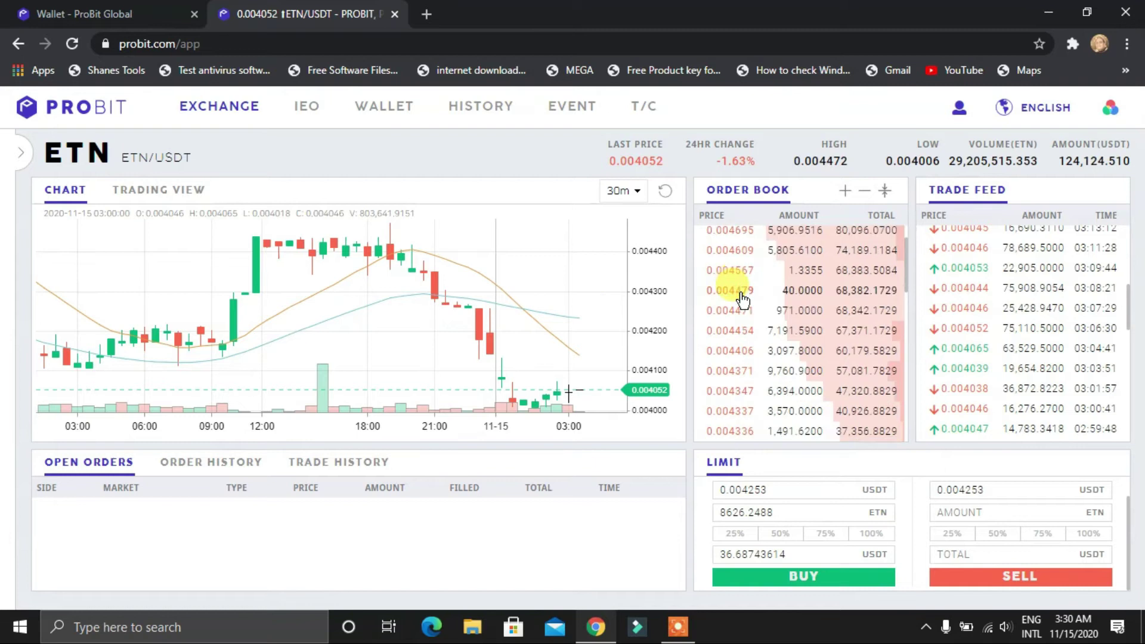
pyautogui.scroll(1, 742, 298)
pyautogui.click(728, 254)
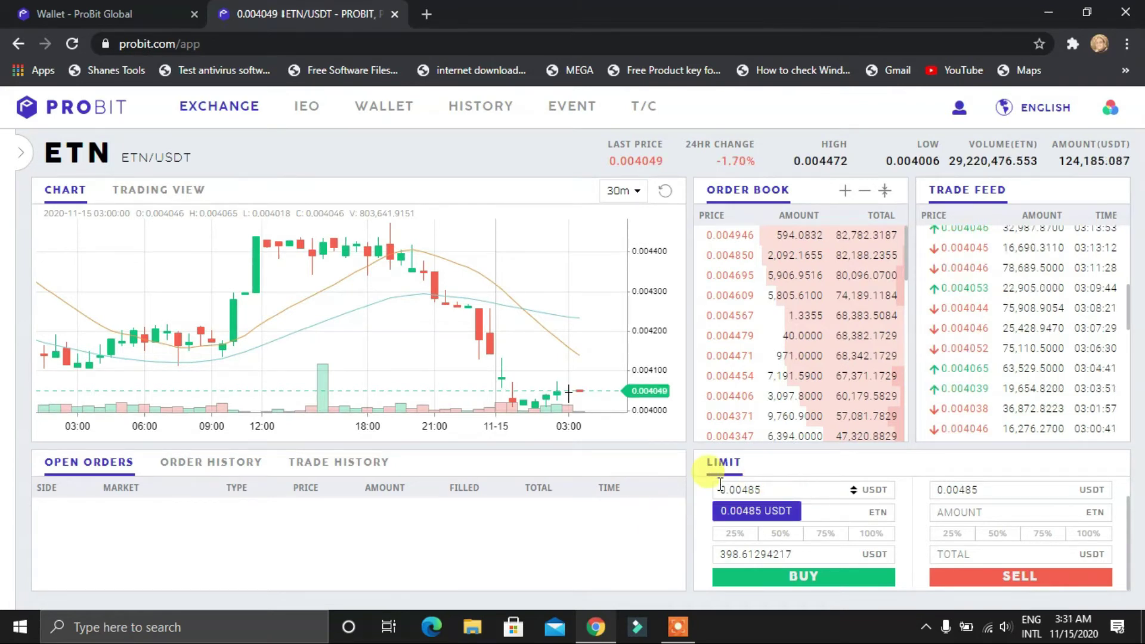
pyautogui.scroll(-3, 821, 329)
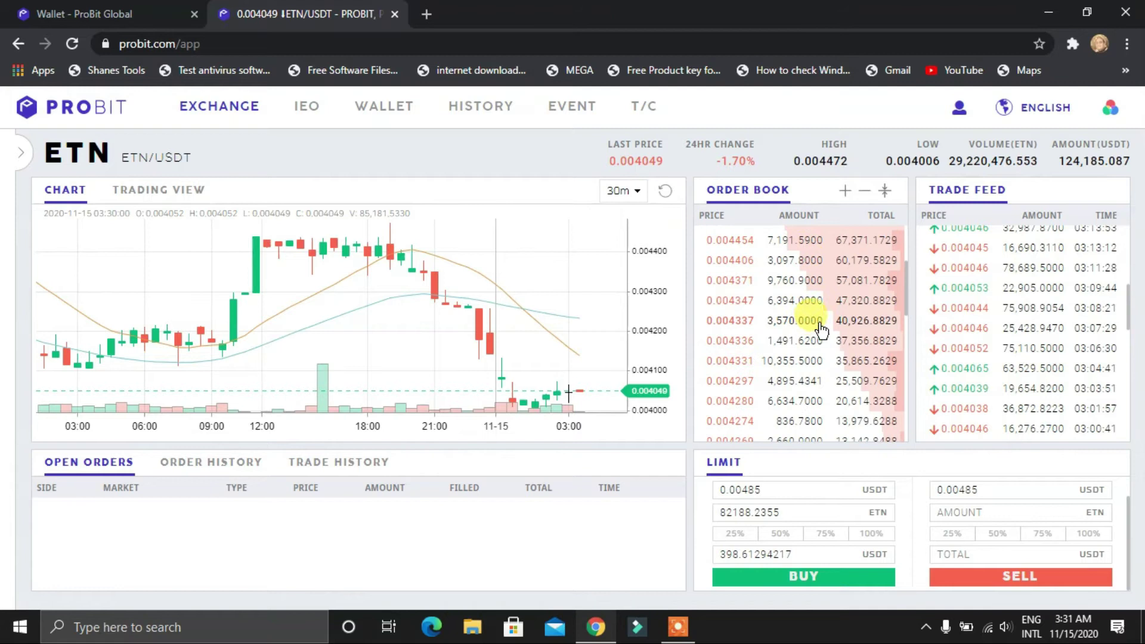
pyautogui.scroll(-5, 808, 328)
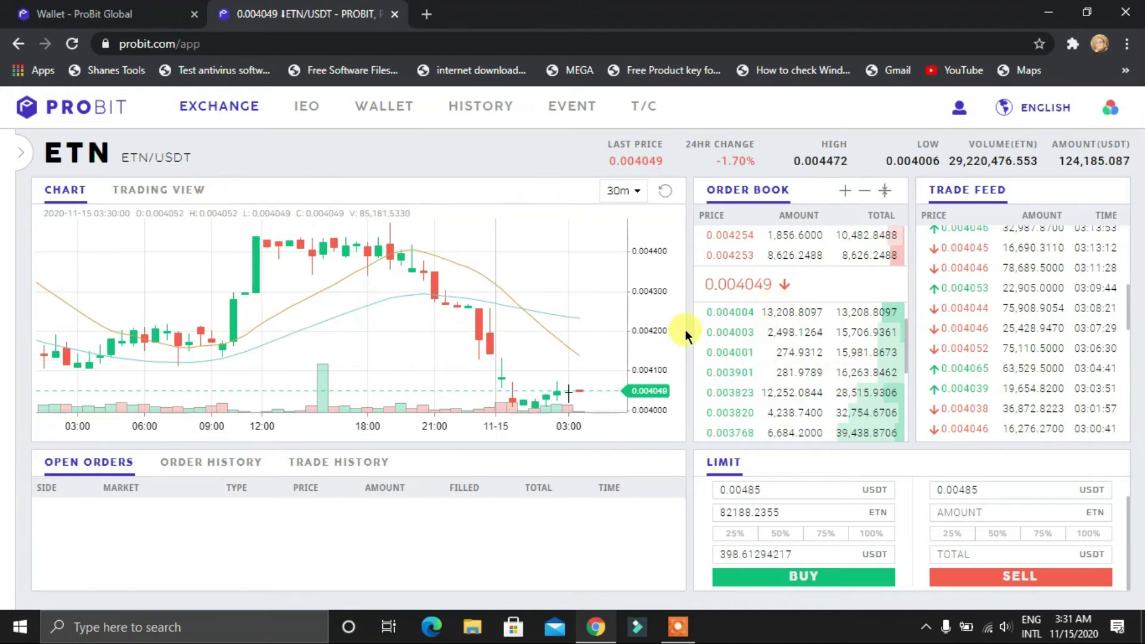
pyautogui.click(719, 312)
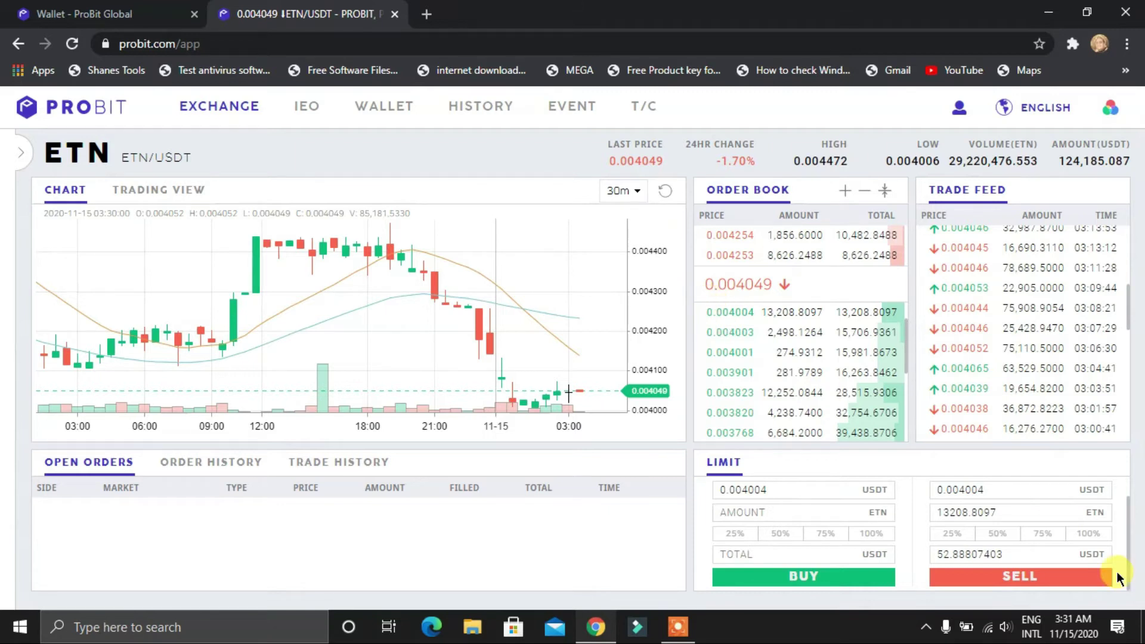
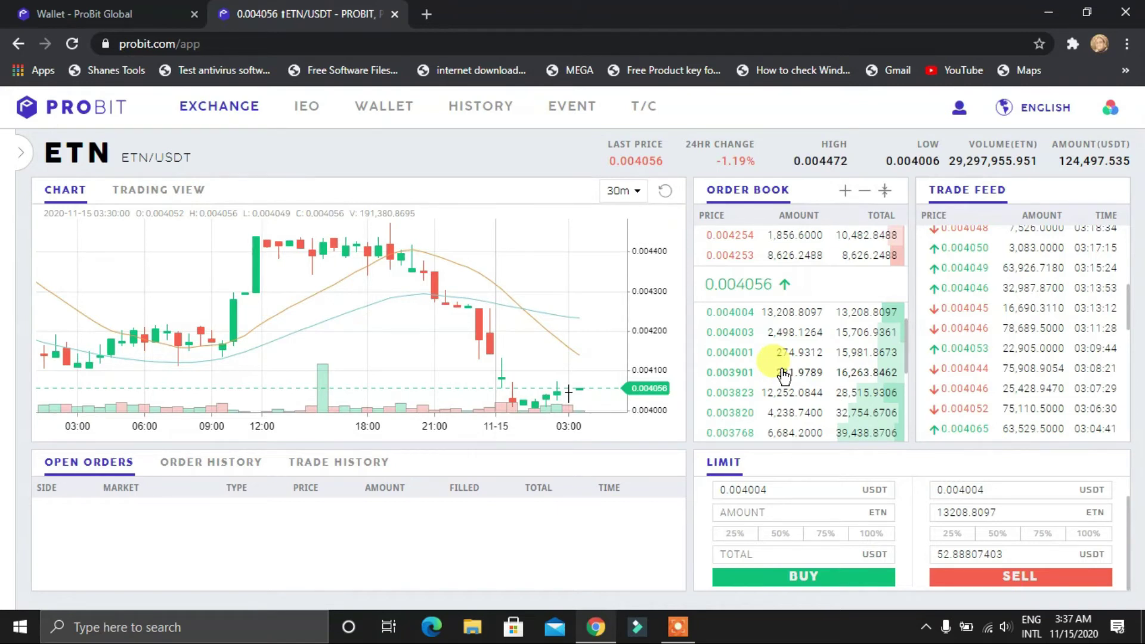
# Paste the 0.004060 last price as the sell price, choose 100% for 3,975 ETN, and submit
pyautogui.scroll(8, 783, 374)
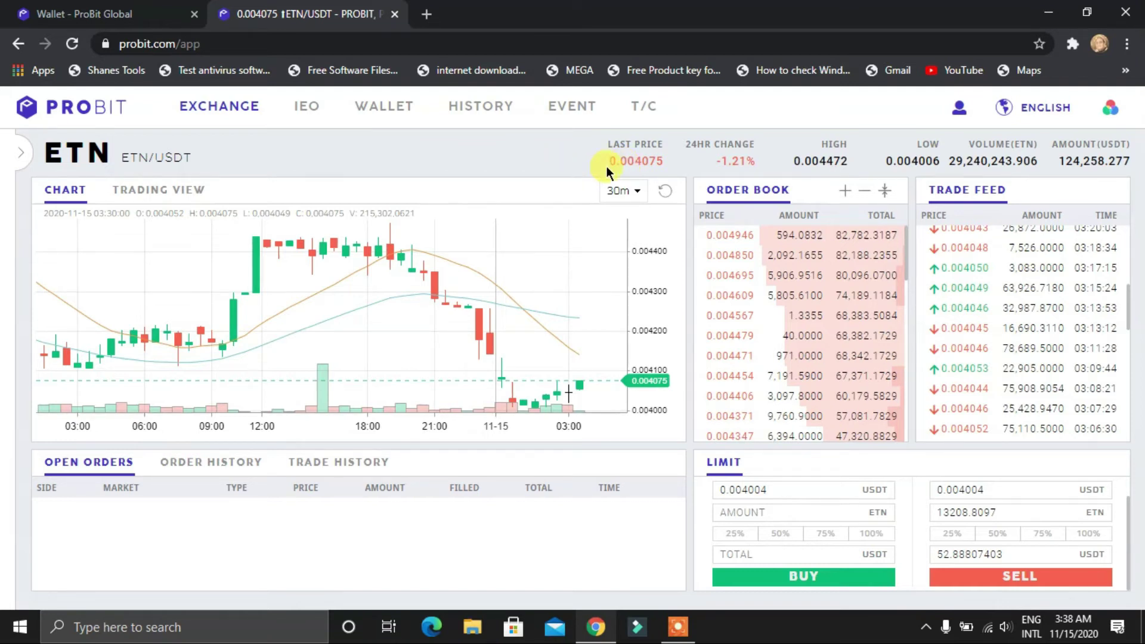
pyautogui.scroll(-4, 787, 316)
pyautogui.scroll(-3, 678, 332)
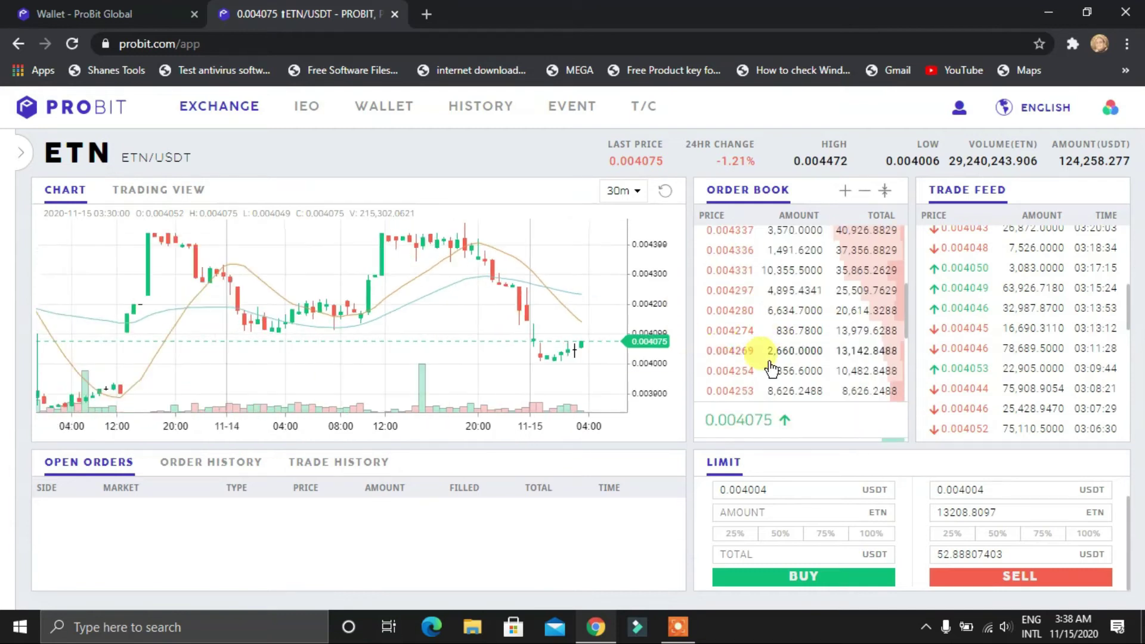
pyautogui.scroll(-2, 602, 289)
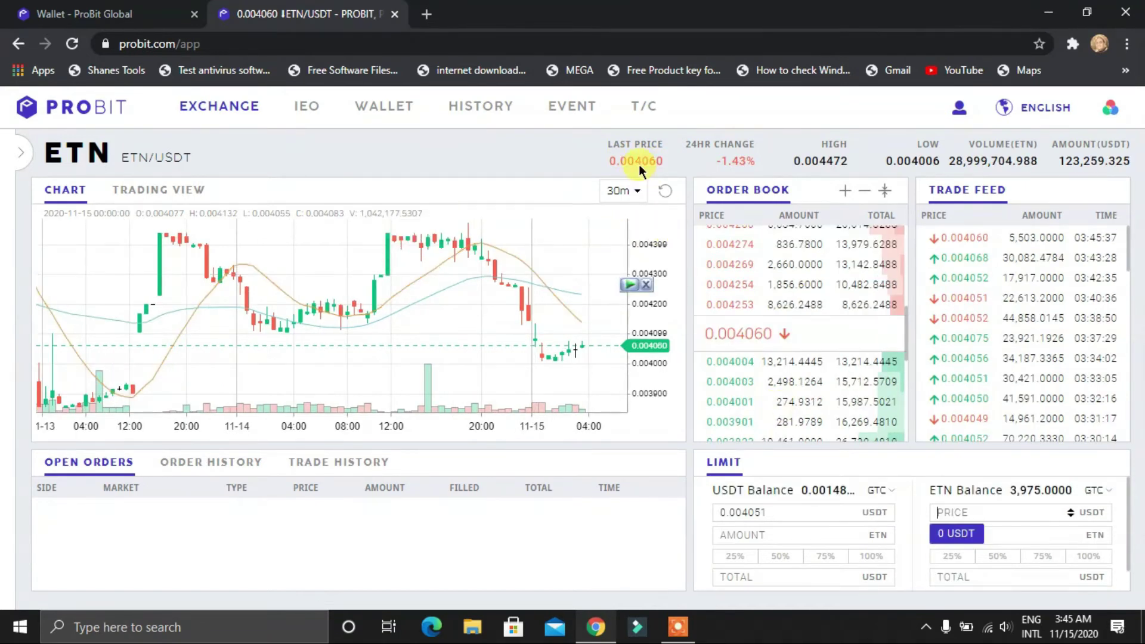
pyautogui.click(638, 157)
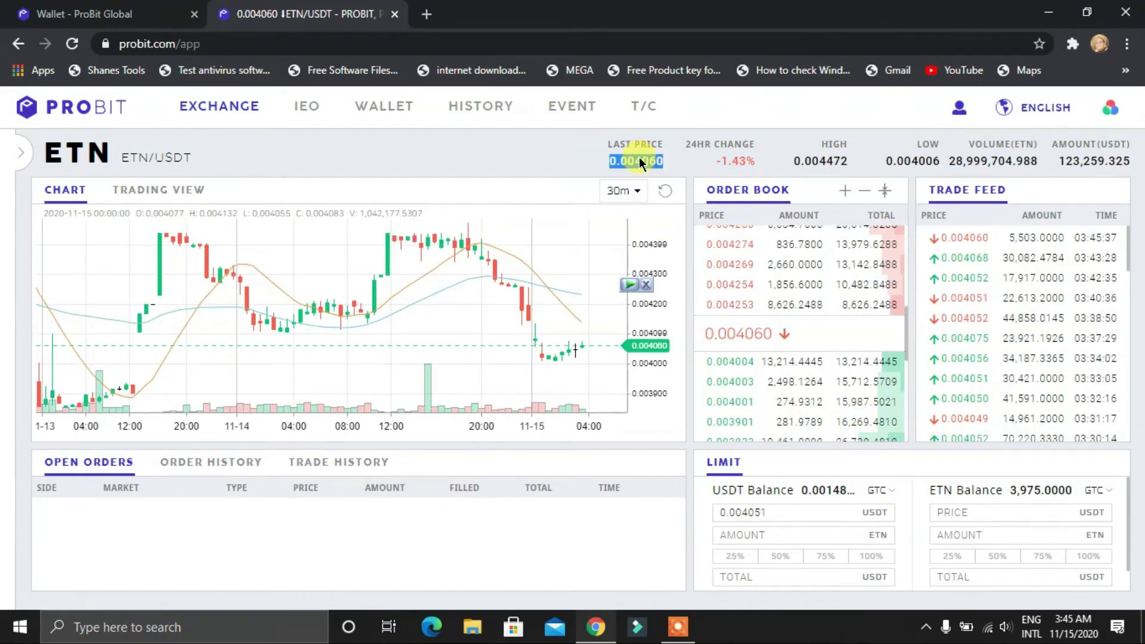
pyautogui.click(972, 508)
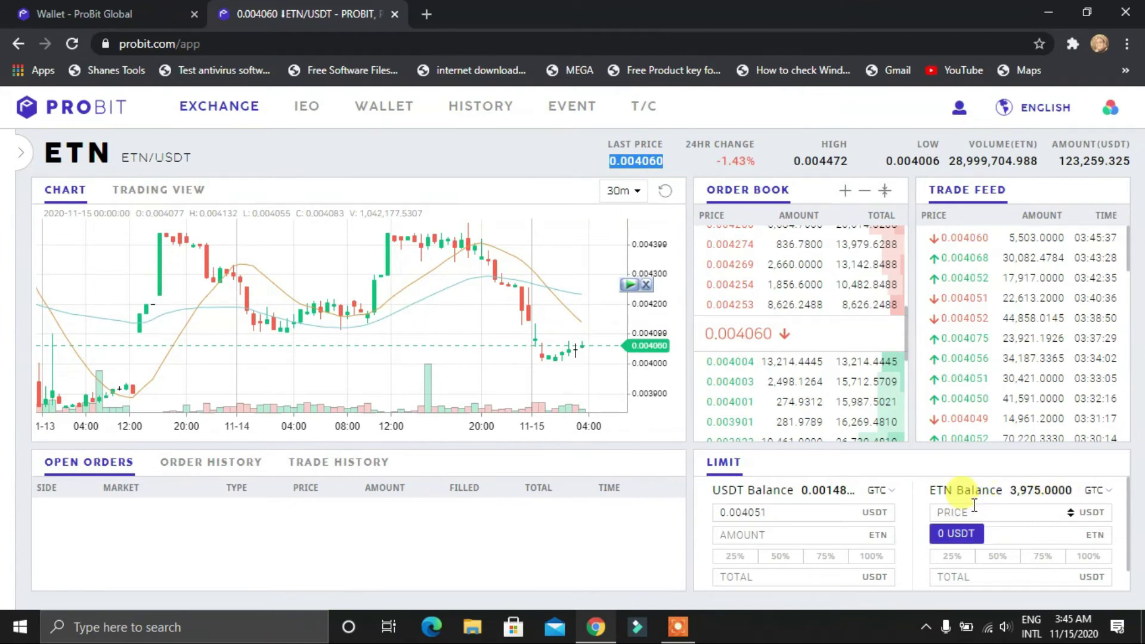
pyautogui.write('0.004060')
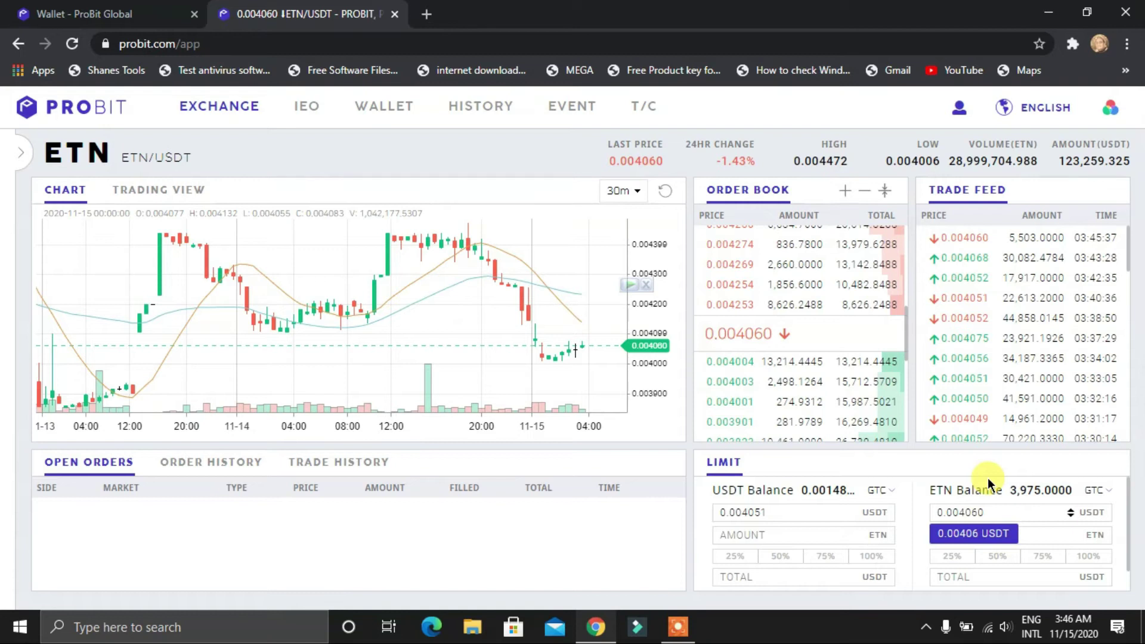
pyautogui.click(1086, 556)
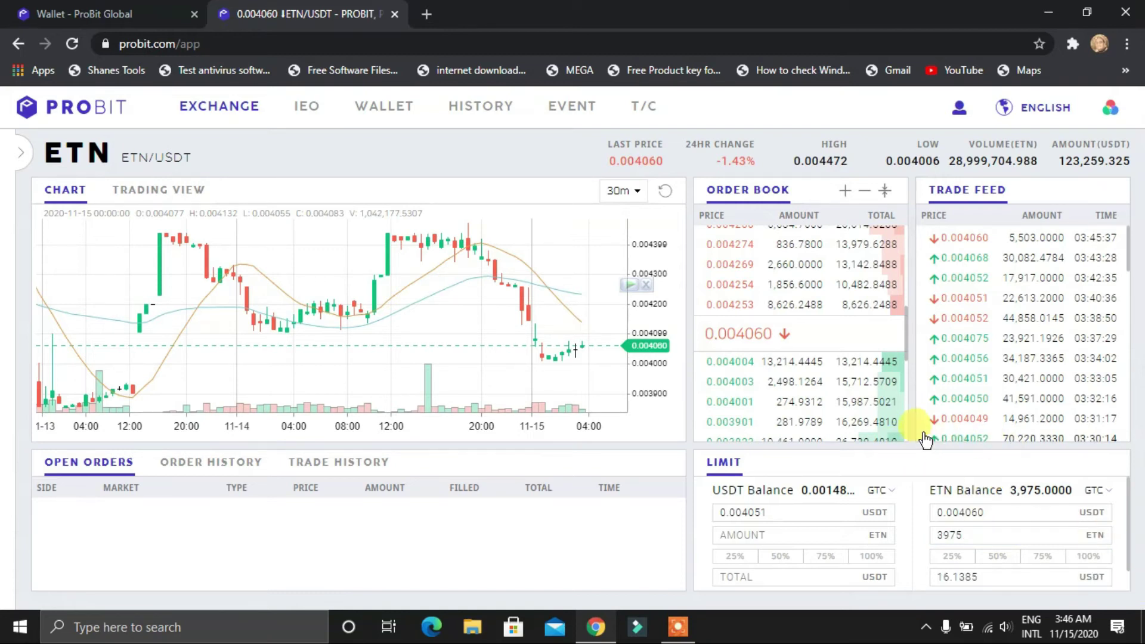
pyautogui.scroll(-1, 1021, 483)
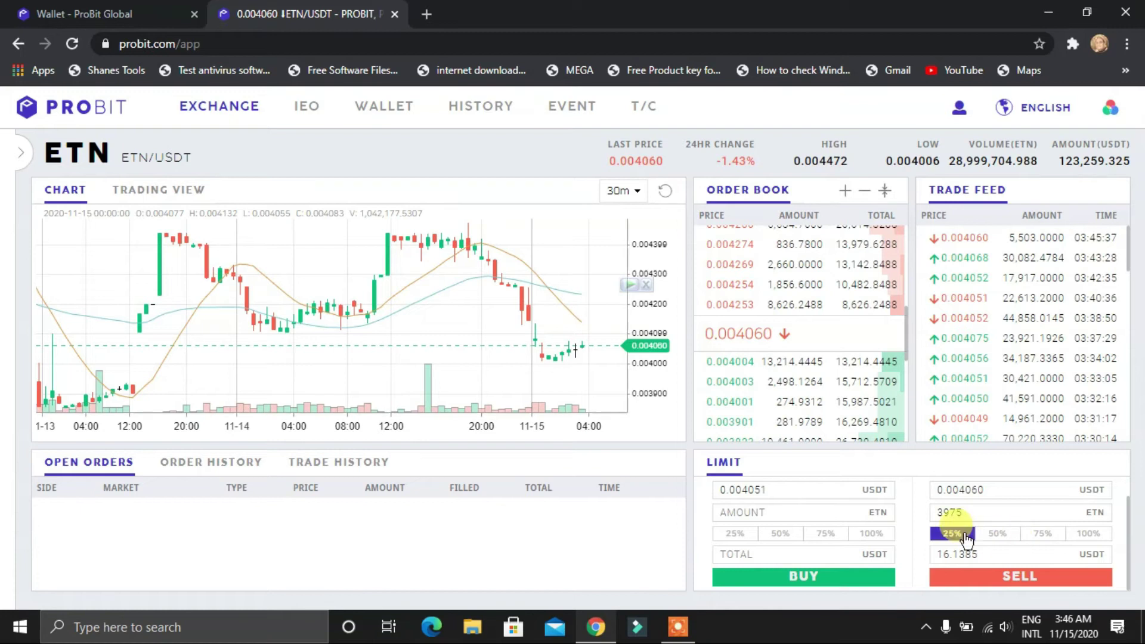
pyautogui.click(1018, 576)
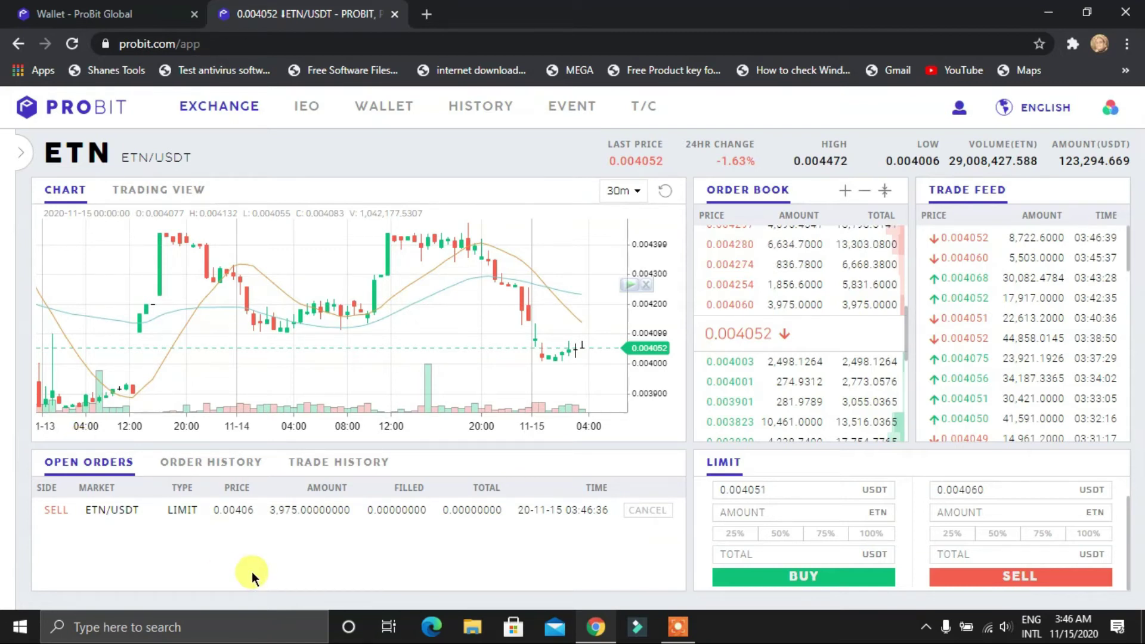
pyautogui.click(646, 512)
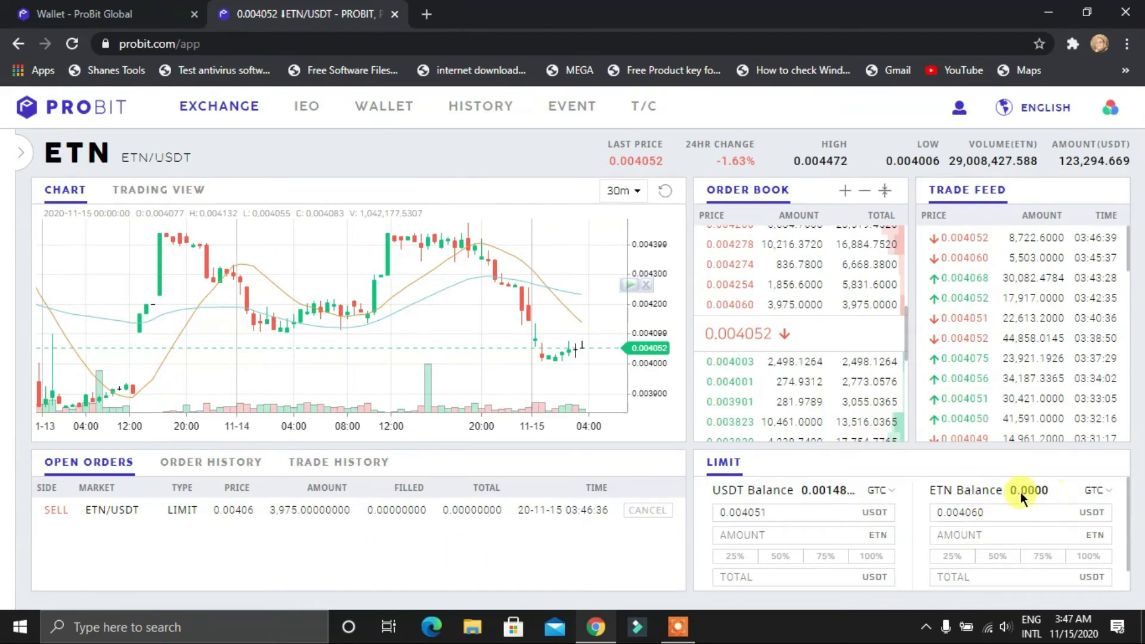
pyautogui.click(645, 508)
# Check Order History and Open Orders, then reload until the ETN sell fills, leaving about 16.11 USDT
pyautogui.click(209, 463)
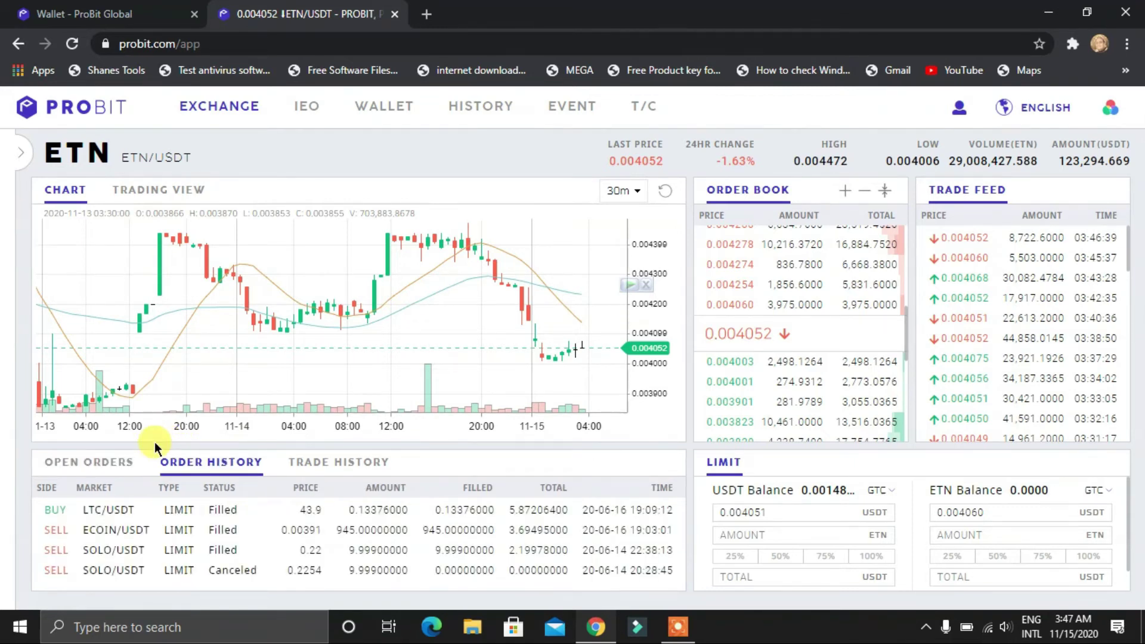
pyautogui.click(89, 462)
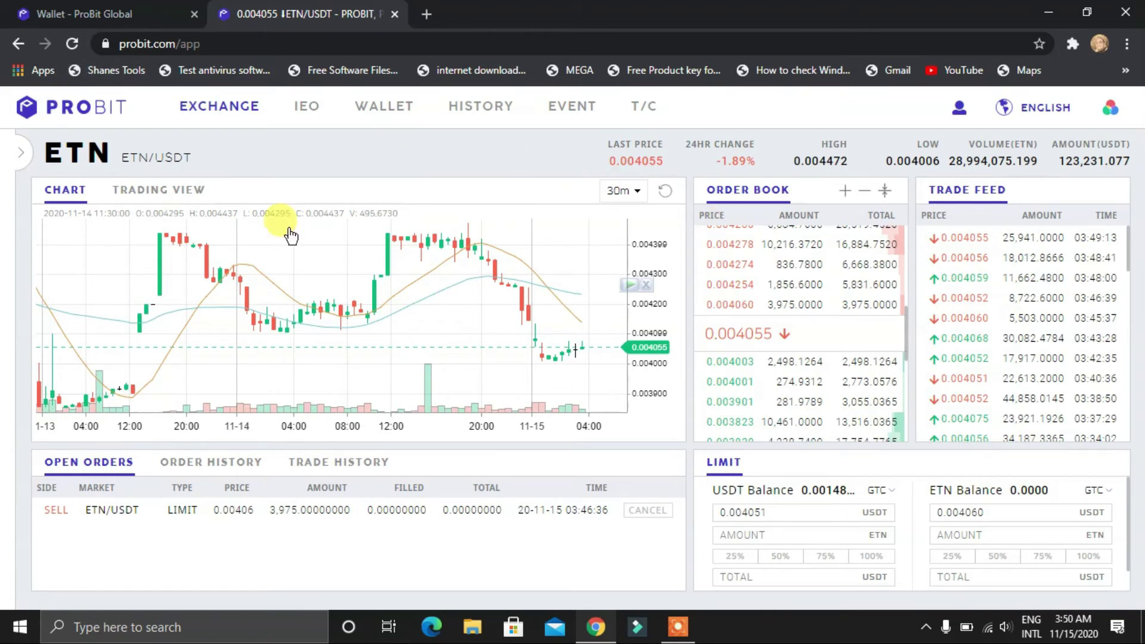
pyautogui.click(72, 46)
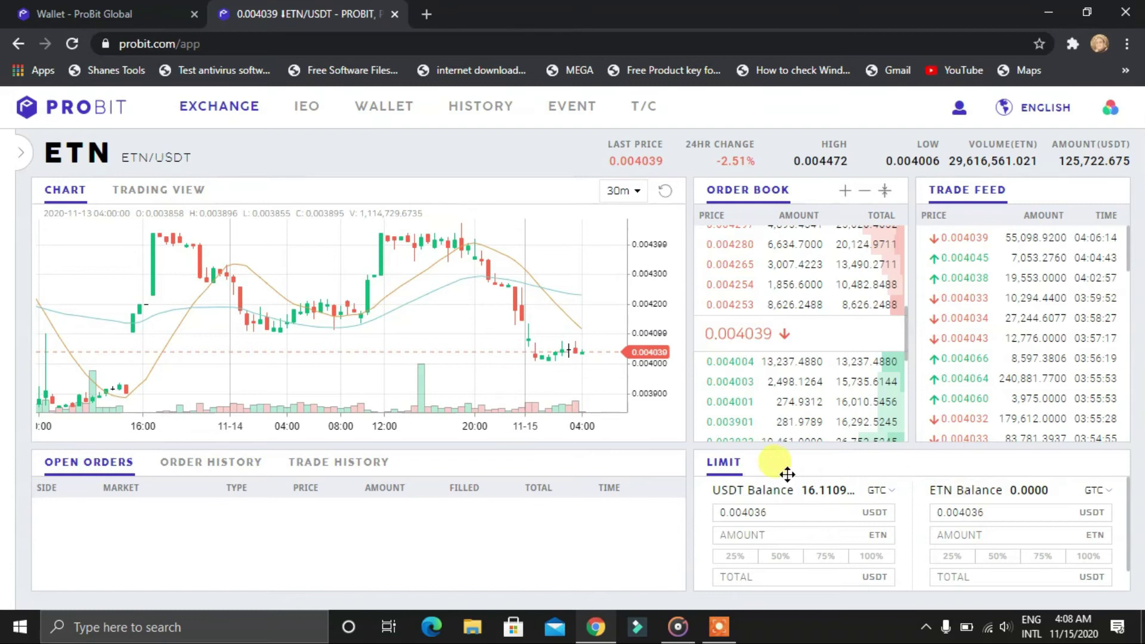
# Check the filled ETN sale in Order and Trade History, then view the 16.11093647 USDT balance
pyautogui.click(200, 463)
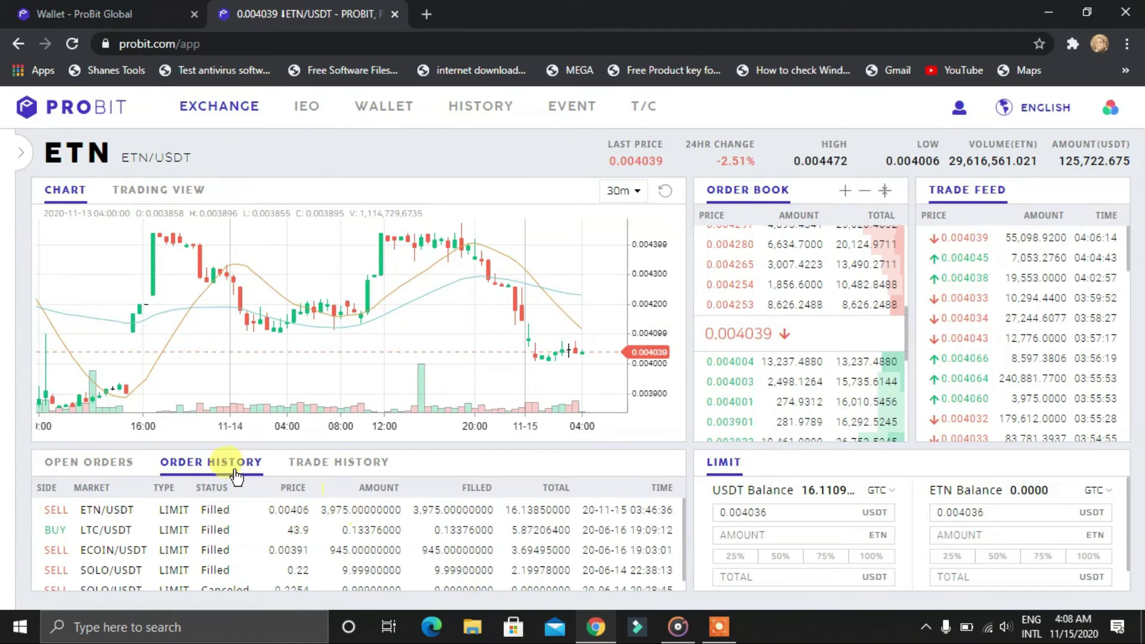
pyautogui.click(335, 466)
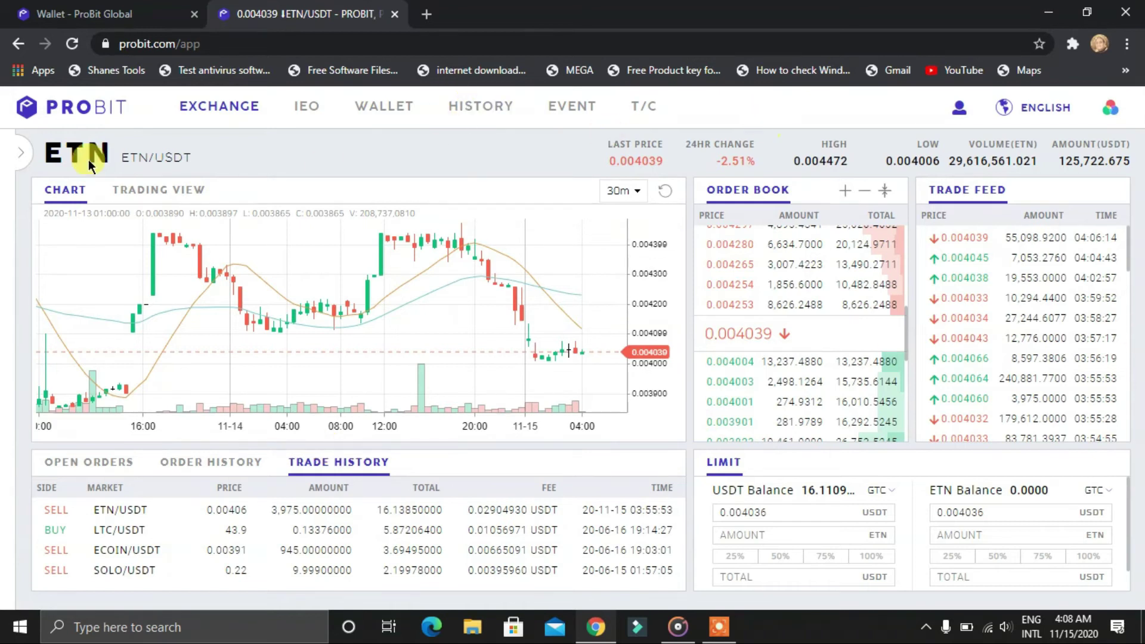
pyautogui.click(136, 9)
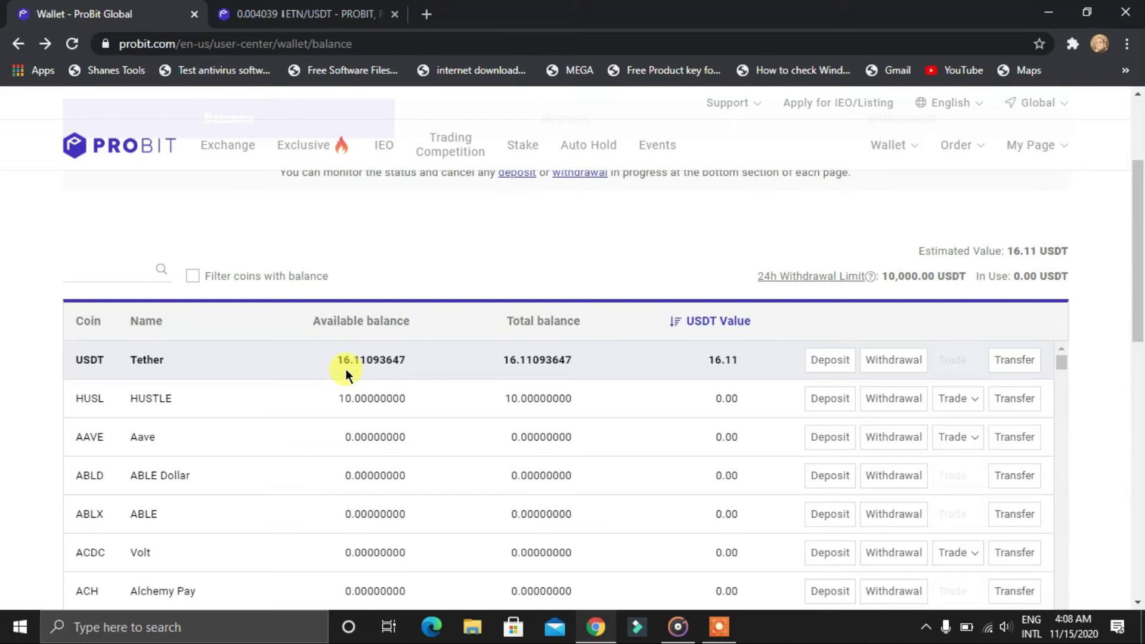
# Open coinbase.com/dashboard in a new tab, then go back to the ProBit wallet tab
pyautogui.click(426, 13)
pyautogui.write('coi')
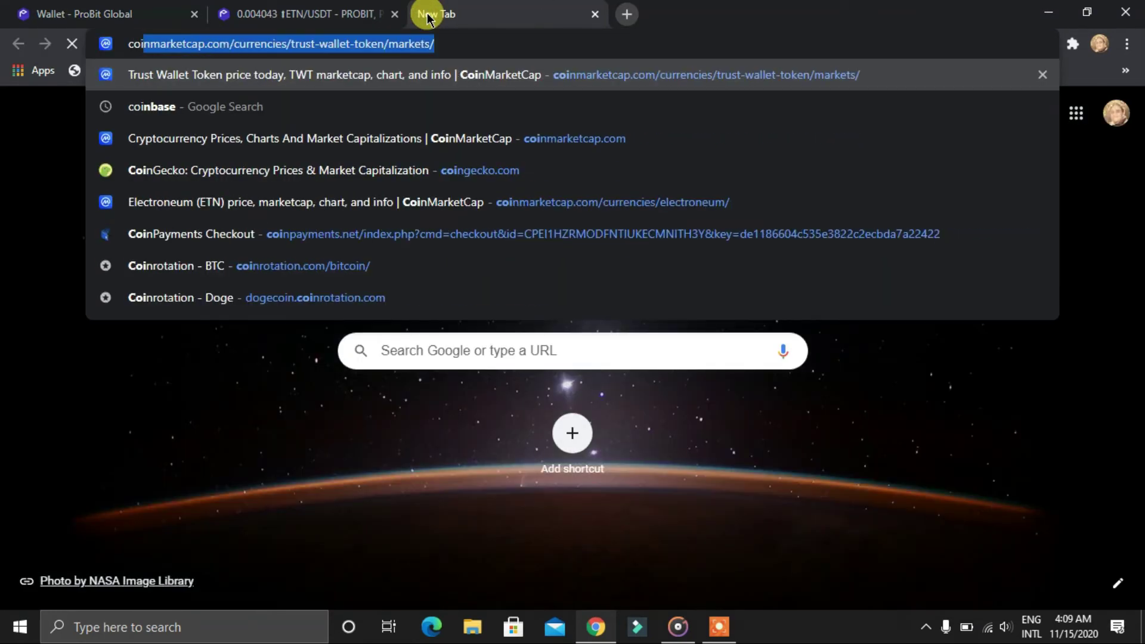
pyautogui.press('BackSpace')
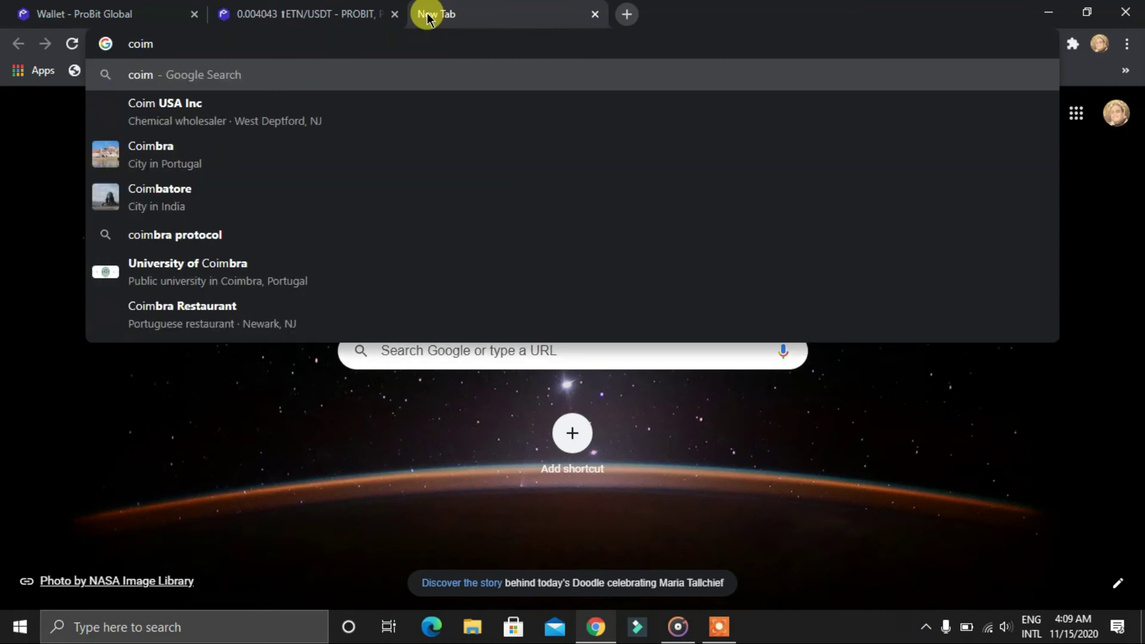
pyautogui.write('nb')
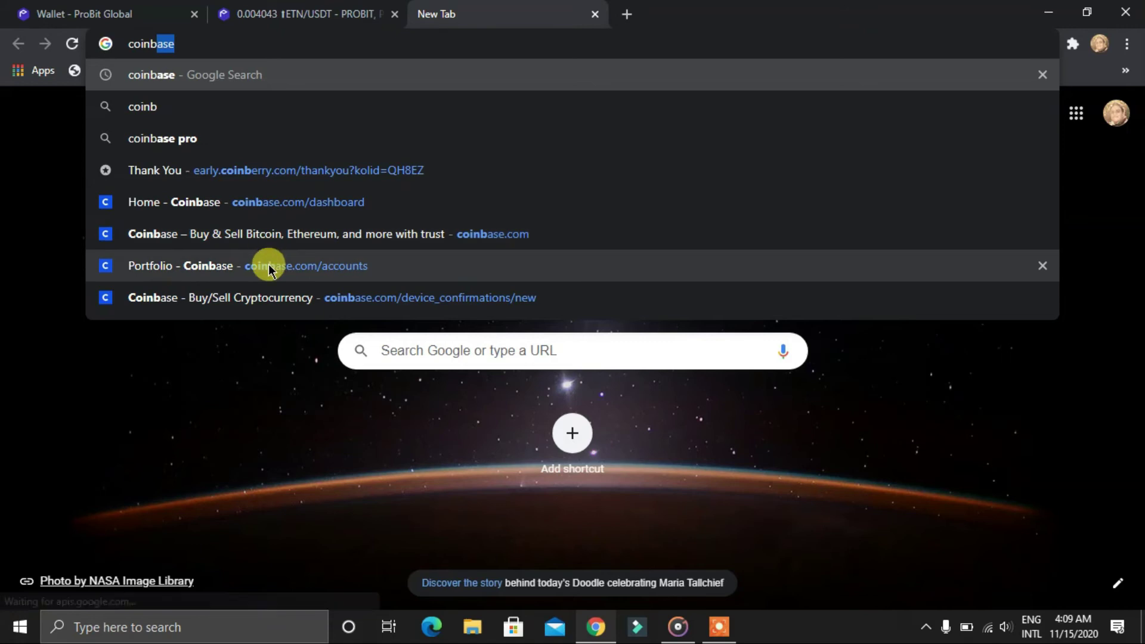
pyautogui.click(296, 202)
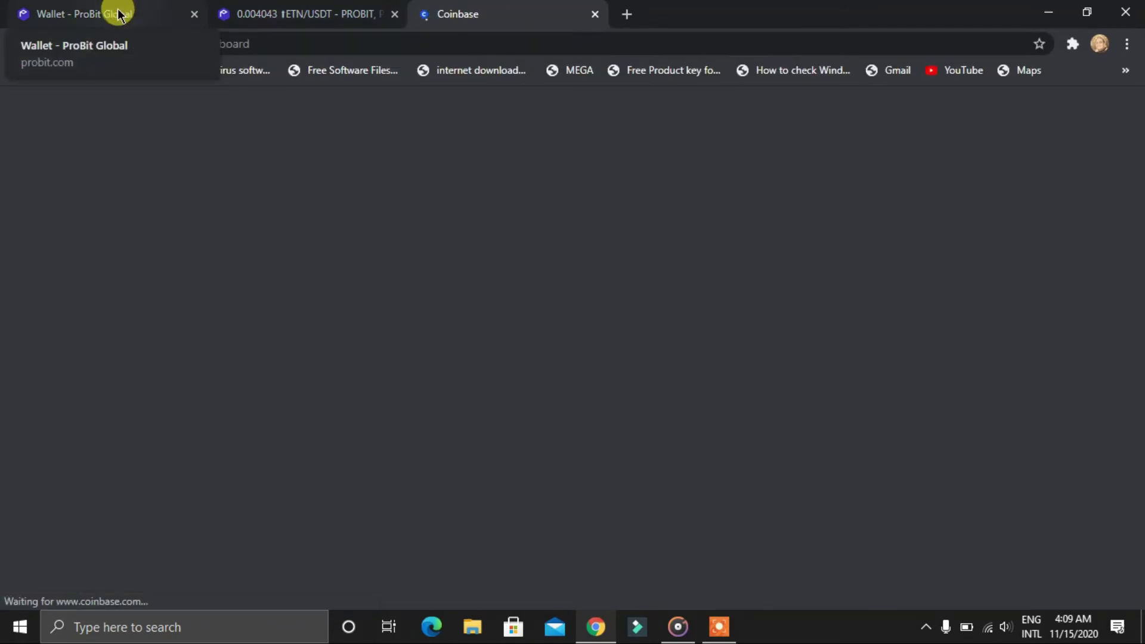
pyautogui.click(117, 13)
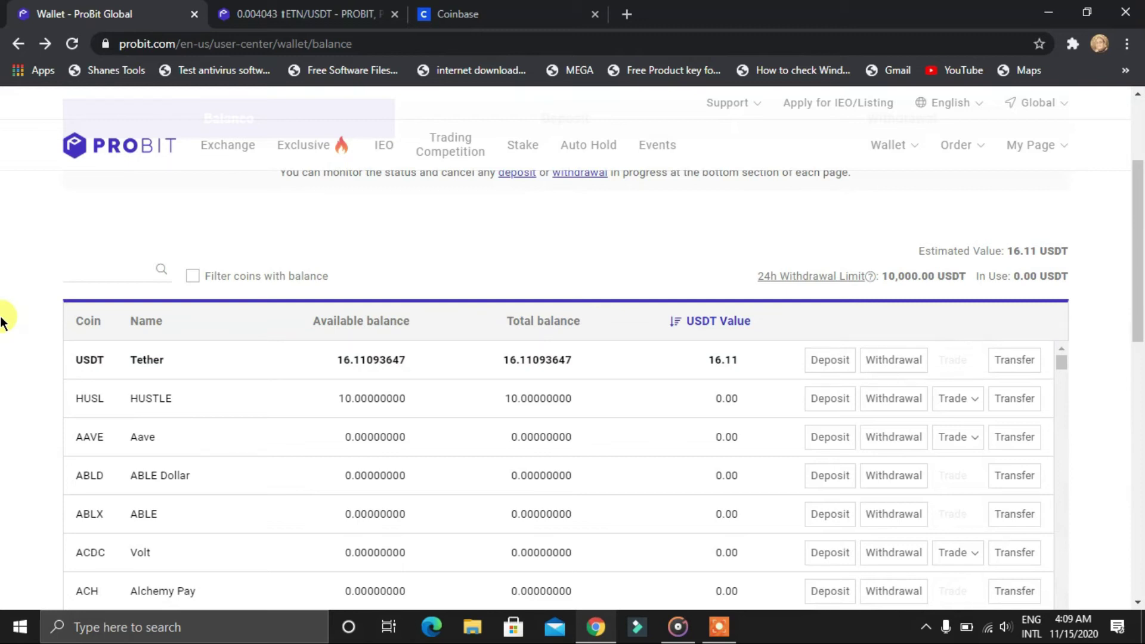
# Filter the wallet list by 'bitcoin' and open the BTC Withdrawal link in a new tab
pyautogui.scroll(-6, 3, 322)
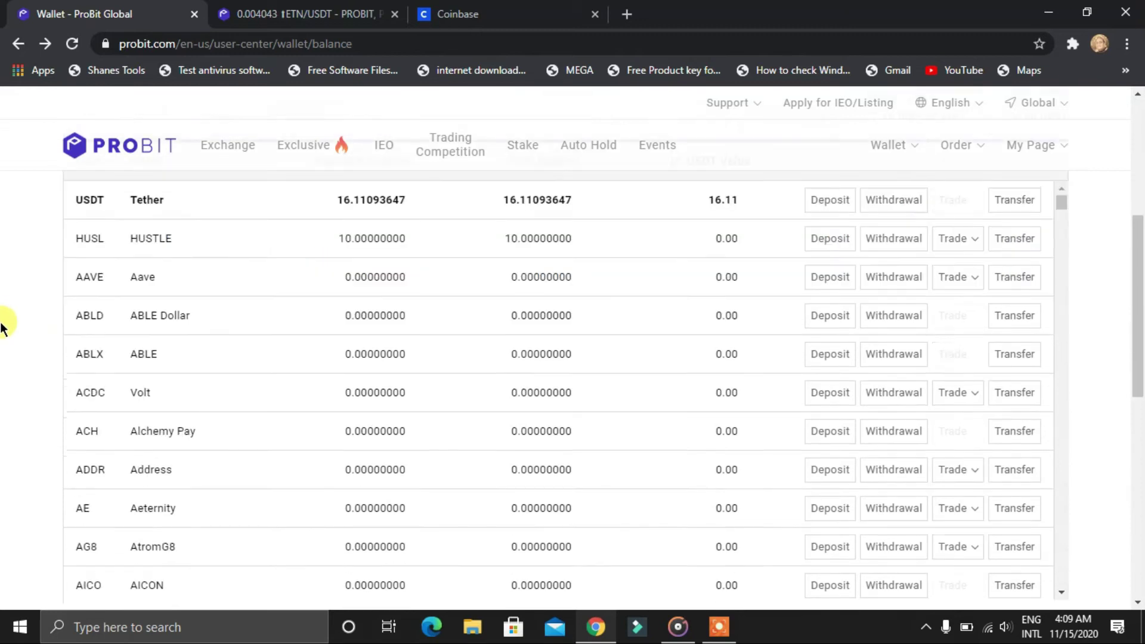
pyautogui.scroll(-2, 48, 337)
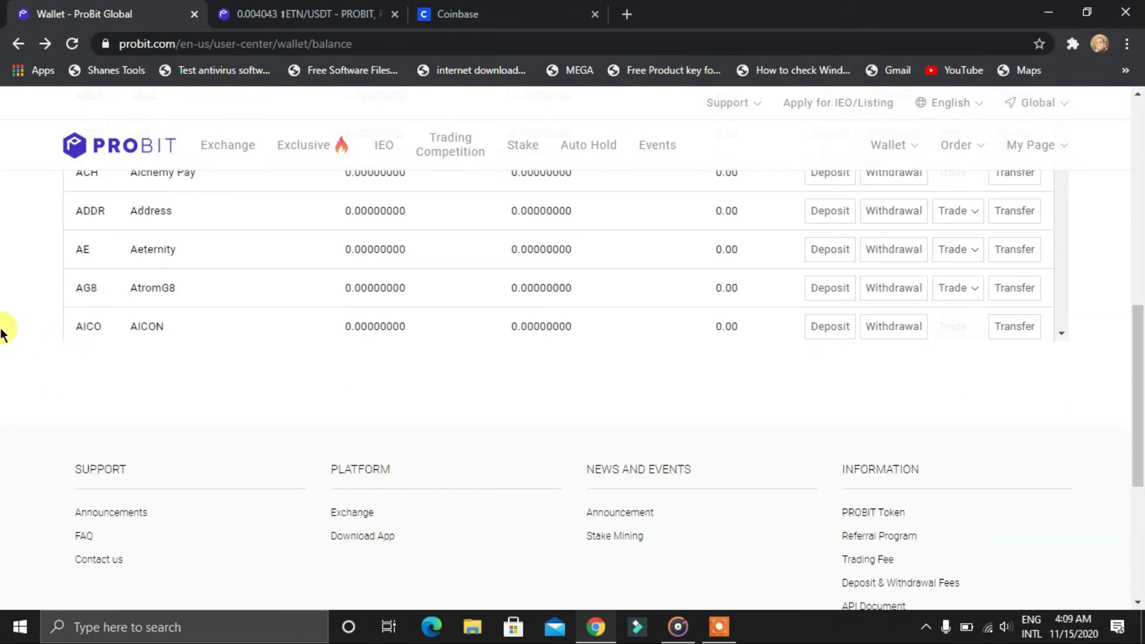
pyautogui.scroll(7, 84, 340)
pyautogui.click(91, 351)
pyautogui.write('b')
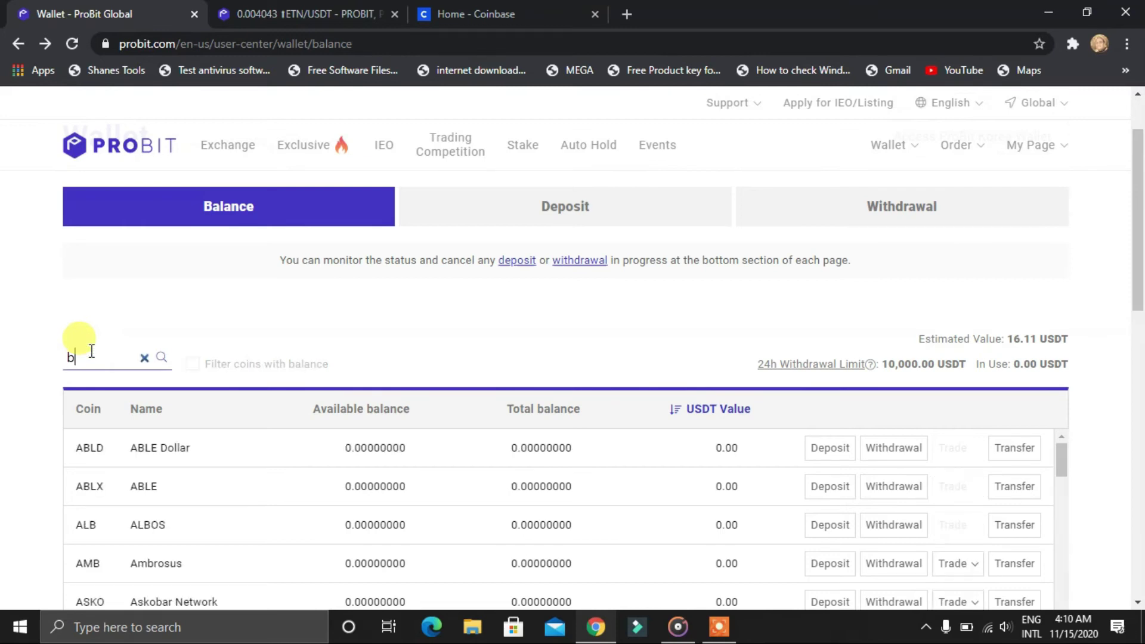
pyautogui.write('itcoin')
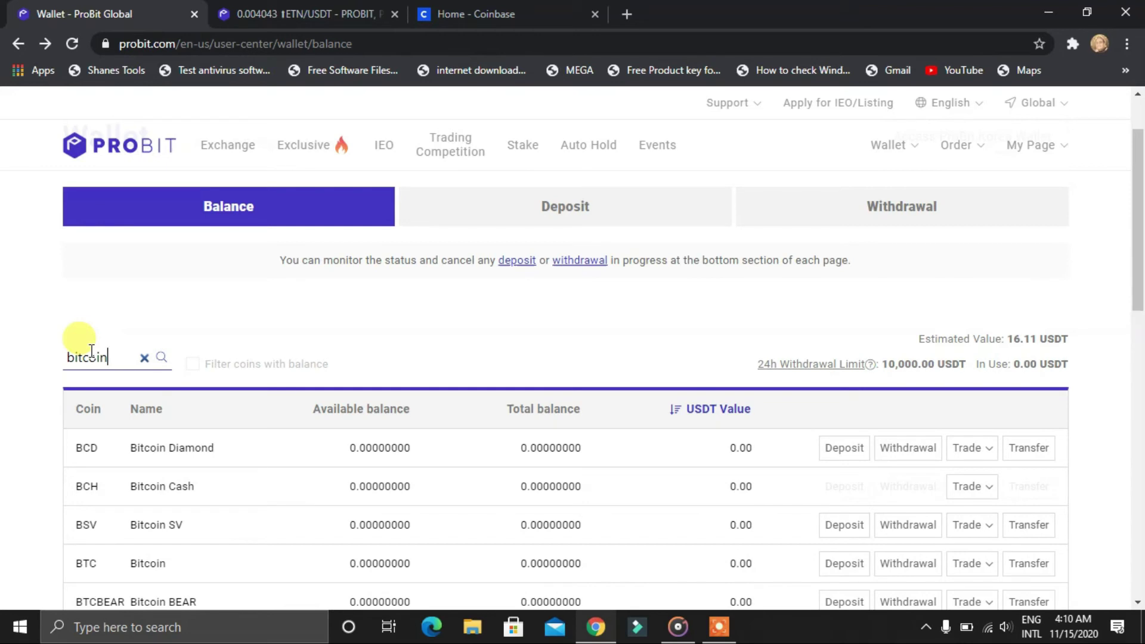
pyautogui.rightClick(903, 566)
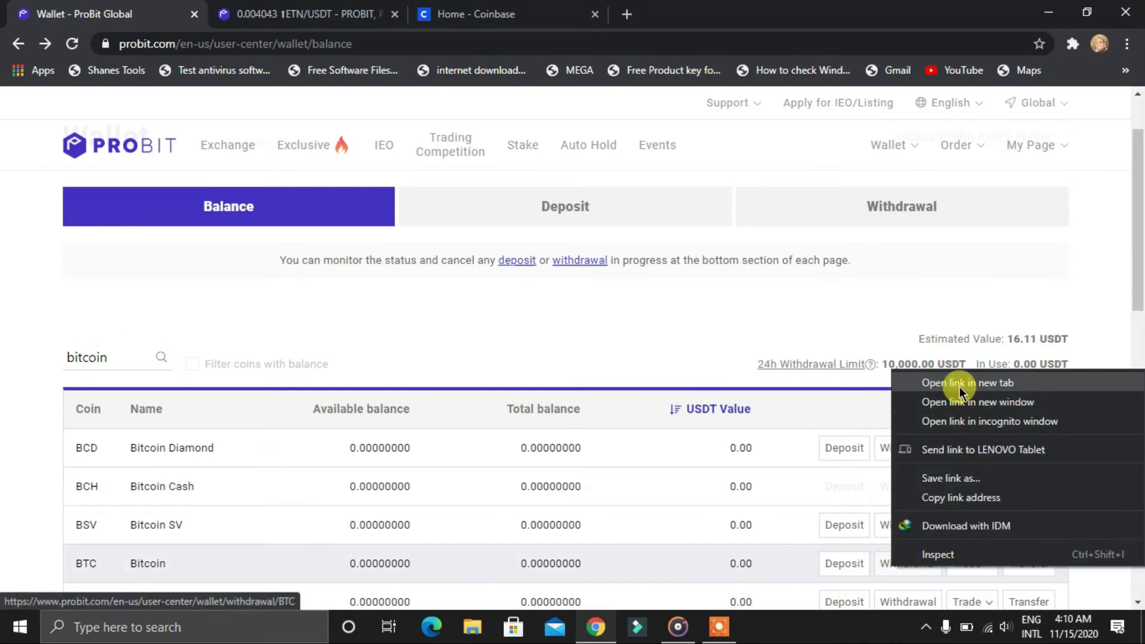
pyautogui.click(959, 385)
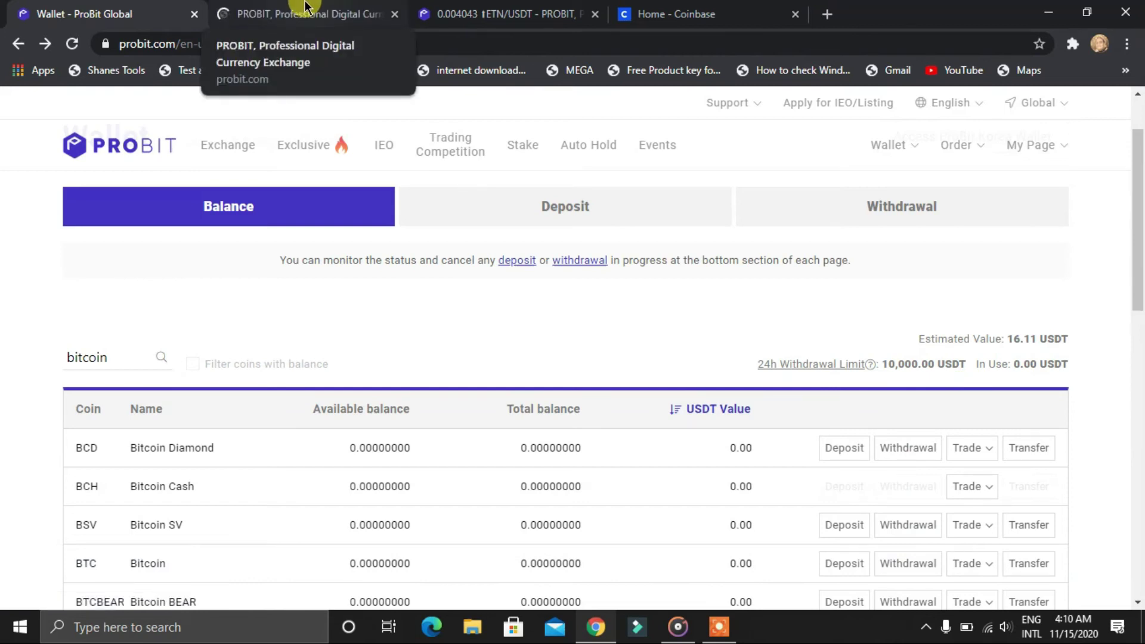
# Open the BTC withdrawal page and switch Coinbase's Bitcoin send amount to BTC units
pyautogui.click(301, 11)
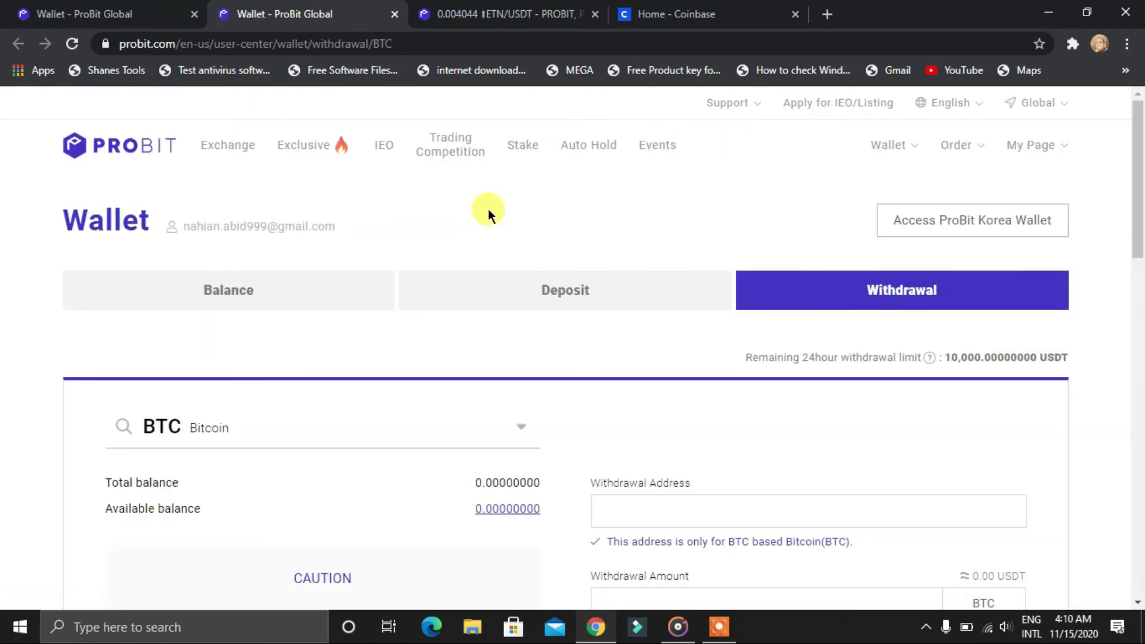
pyautogui.scroll(-4, 958, 403)
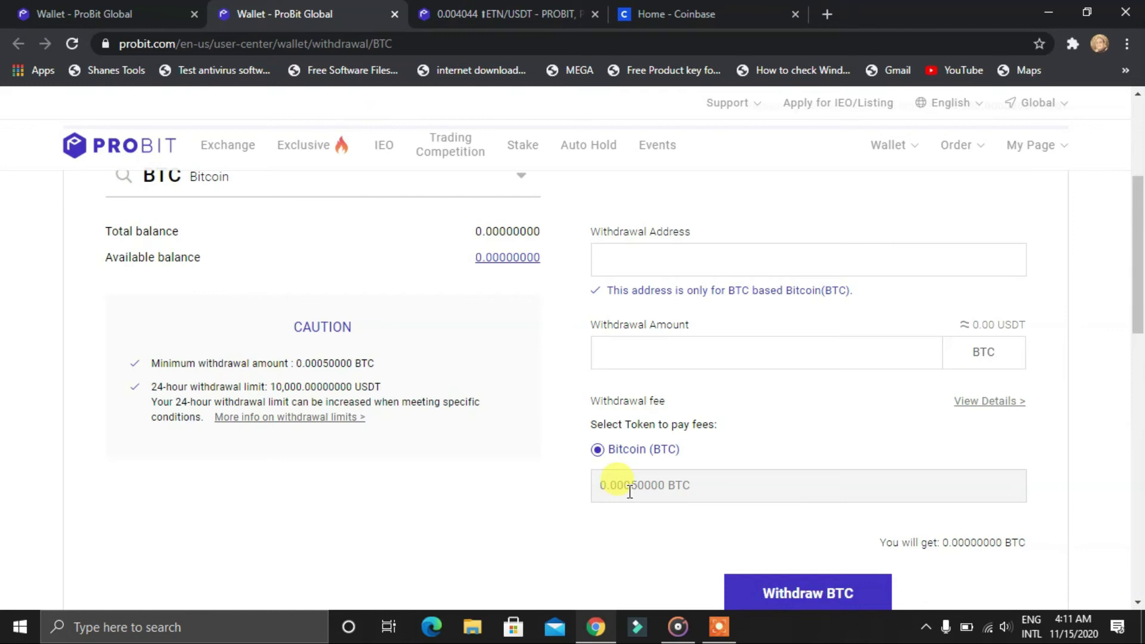
pyautogui.click(758, 9)
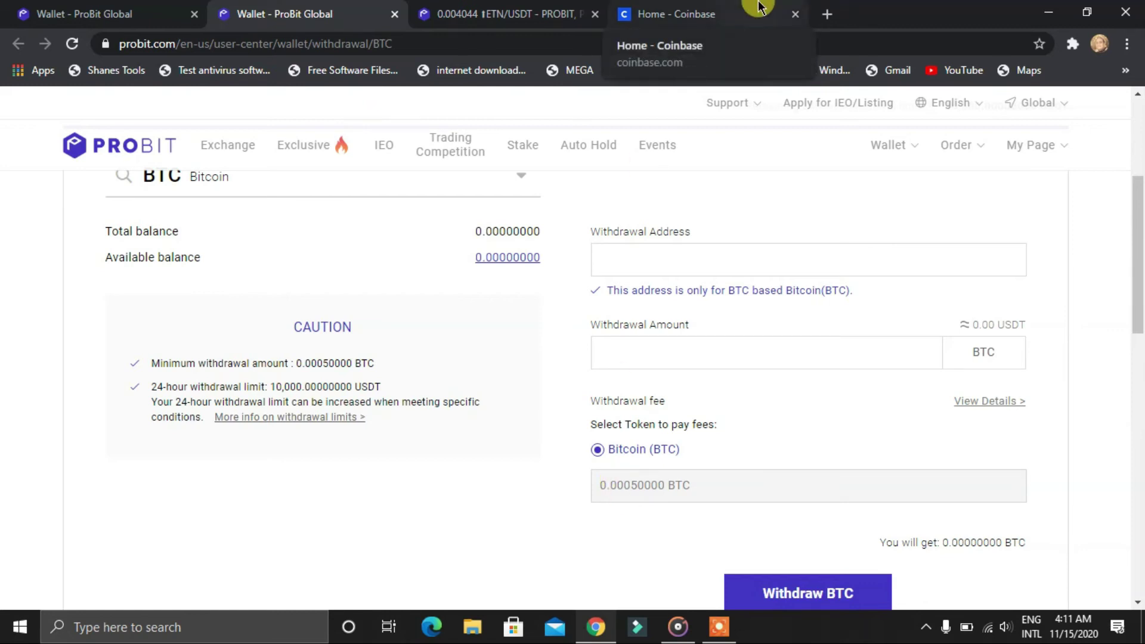
pyautogui.scroll(-2, 534, 146)
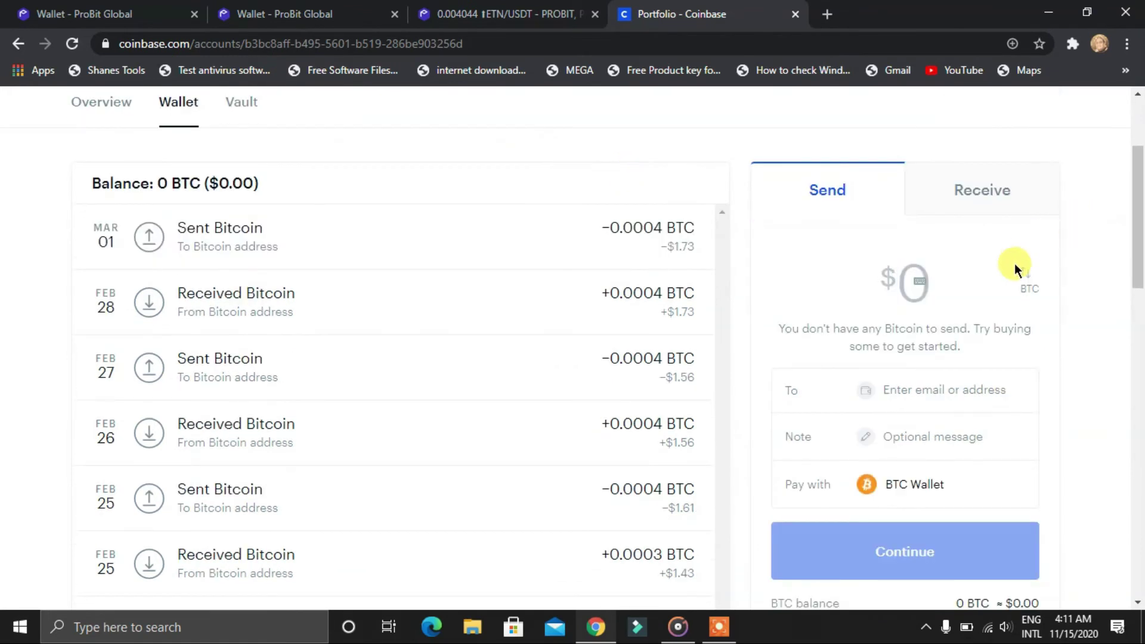
pyautogui.click(1024, 276)
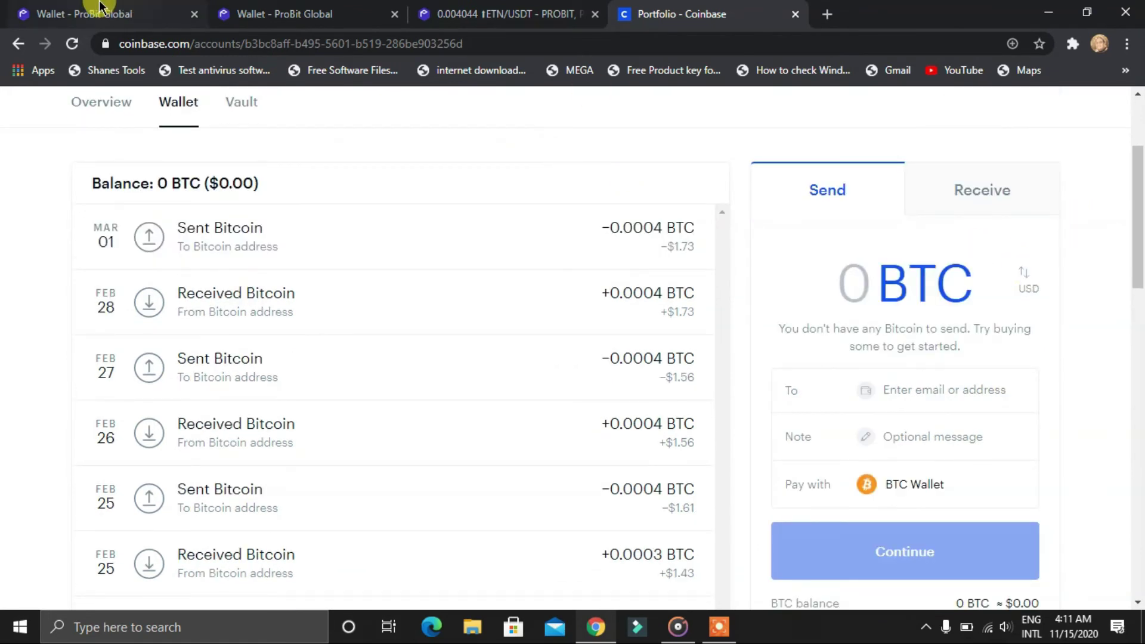
# Select the 0.00050000 BTC withdrawal fee on the ProBit withdrawal form
pyautogui.click(77, 9)
pyautogui.scroll(-3, 1133, 374)
pyautogui.click(312, 8)
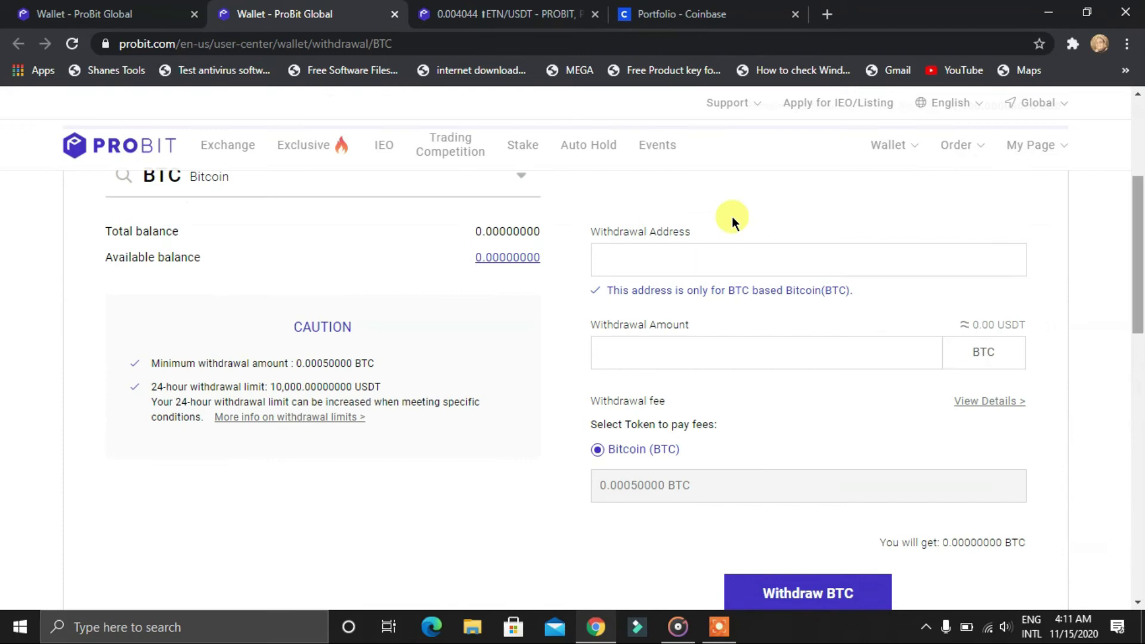
pyautogui.tripleClick(691, 480)
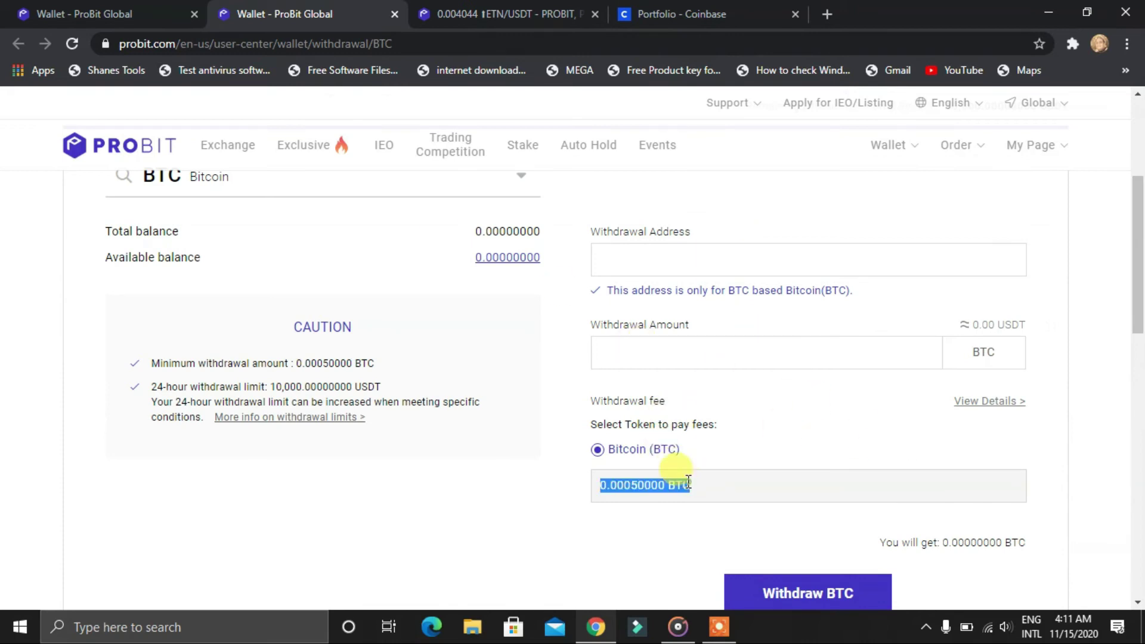
# Paste the 0.0005 BTC fee as Coinbase's send amount and read its $8.02 value
pyautogui.click(720, 9)
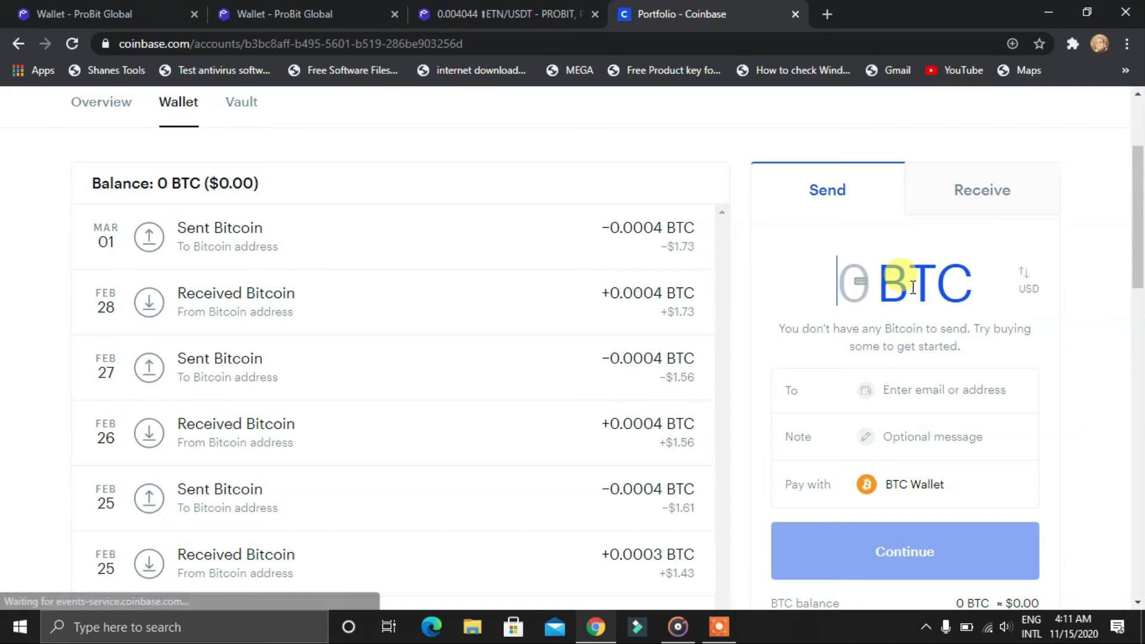
pyautogui.write('0.00050000')
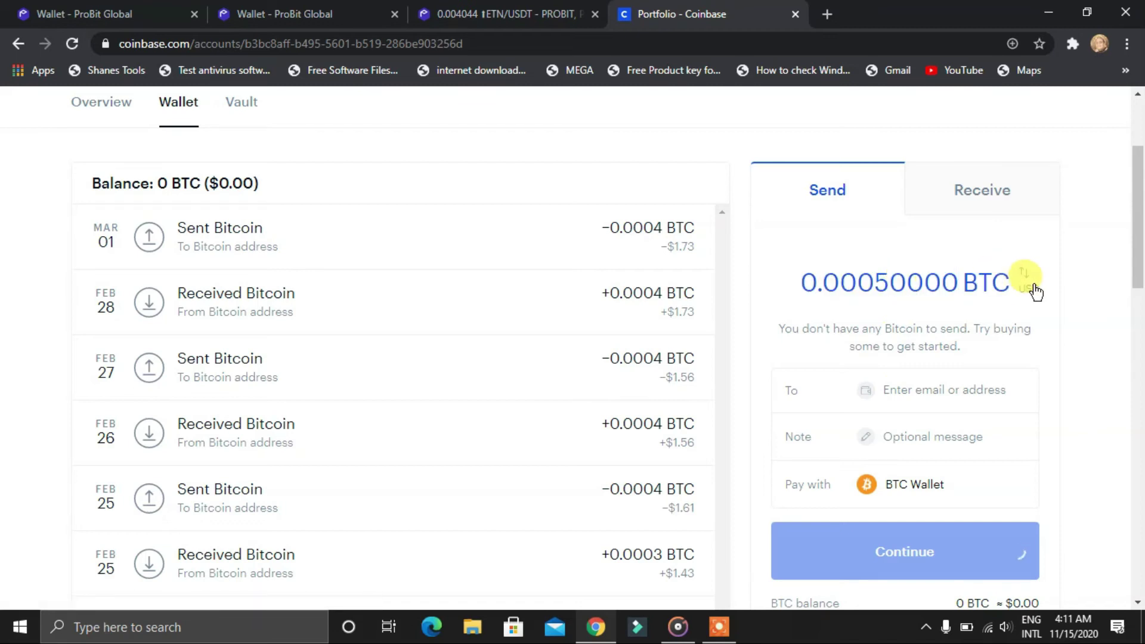
pyautogui.click(1023, 279)
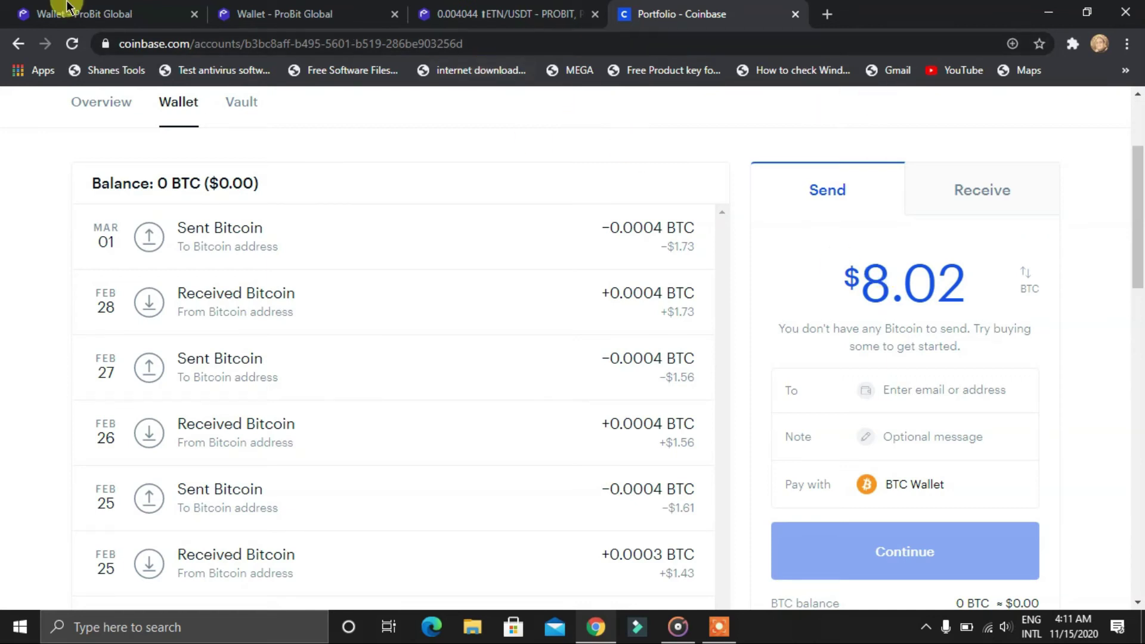
pyautogui.click(353, 10)
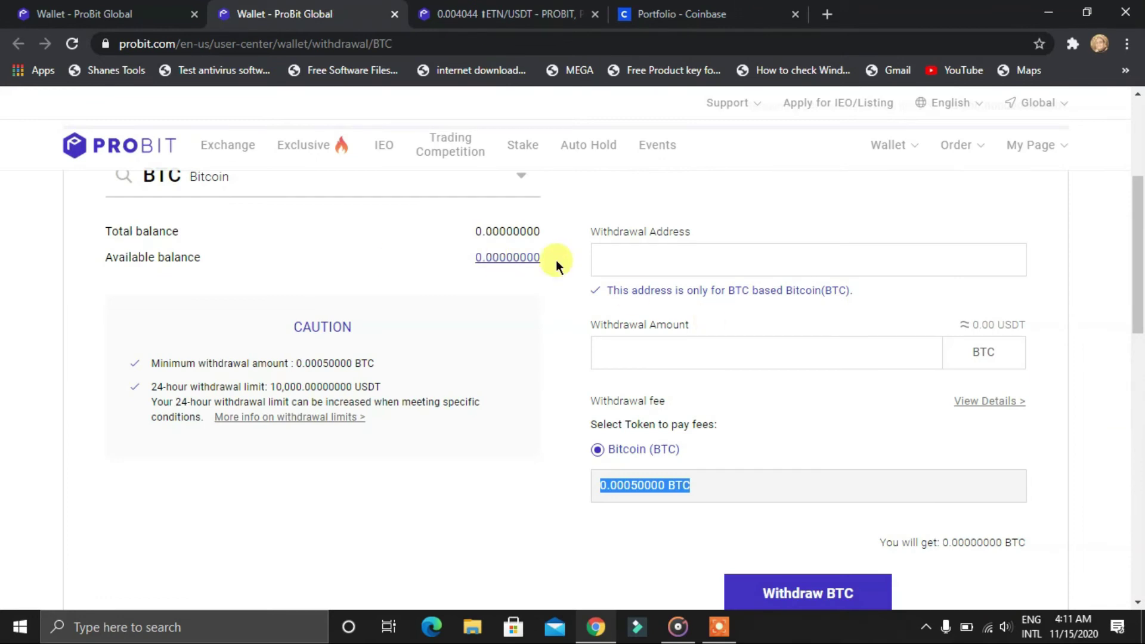
# Review the BTC withdrawal limits and fee, then return to the Coinbase Bitcoin wallet
pyautogui.scroll(3, 688, 238)
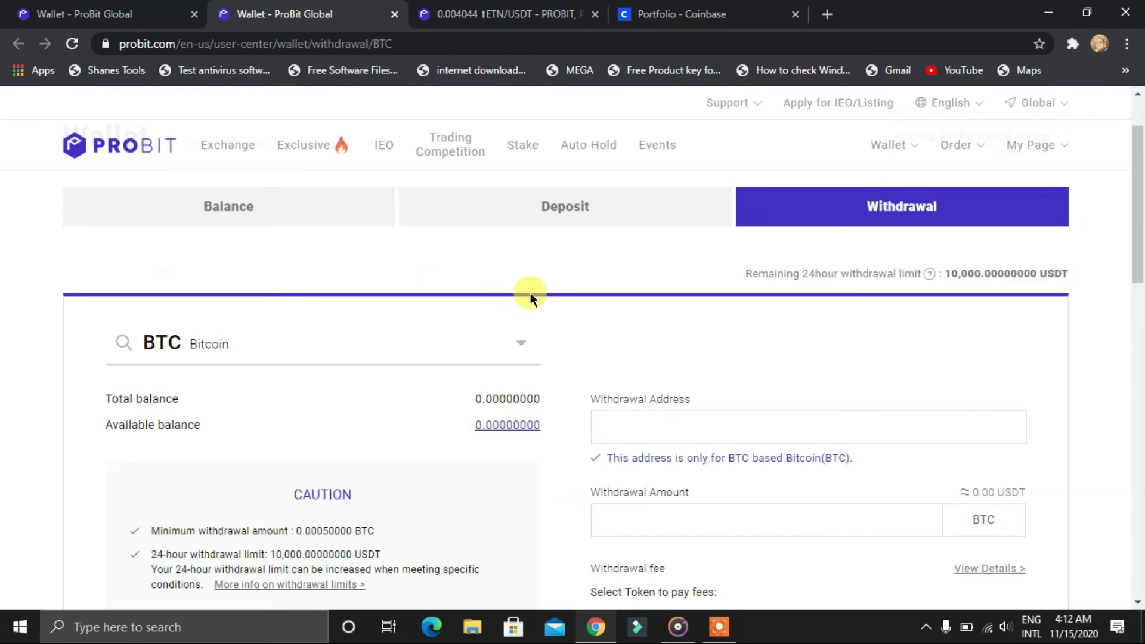
pyautogui.scroll(-6, 530, 295)
pyautogui.scroll(3, 409, 358)
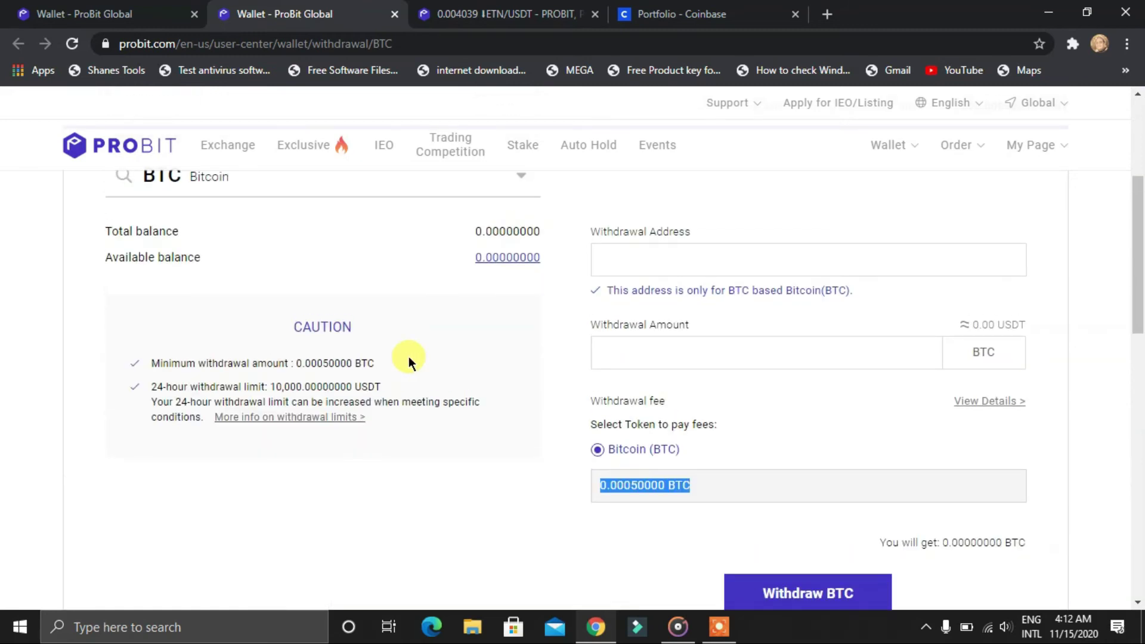
pyautogui.scroll(2, 409, 356)
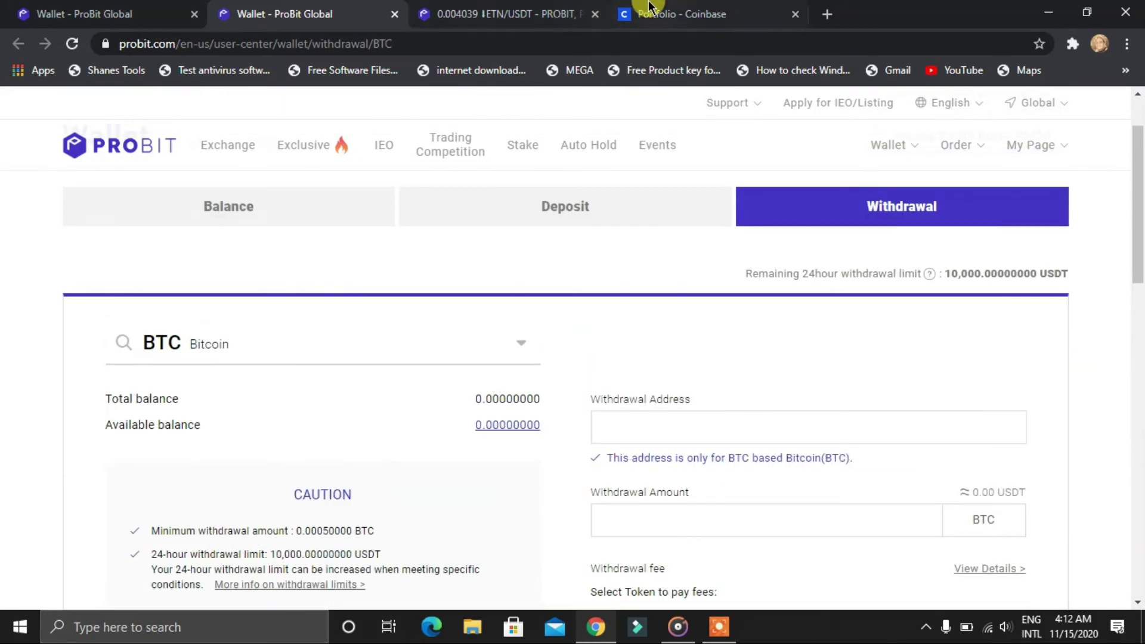
pyautogui.click(680, 14)
pyautogui.scroll(3, 309, 328)
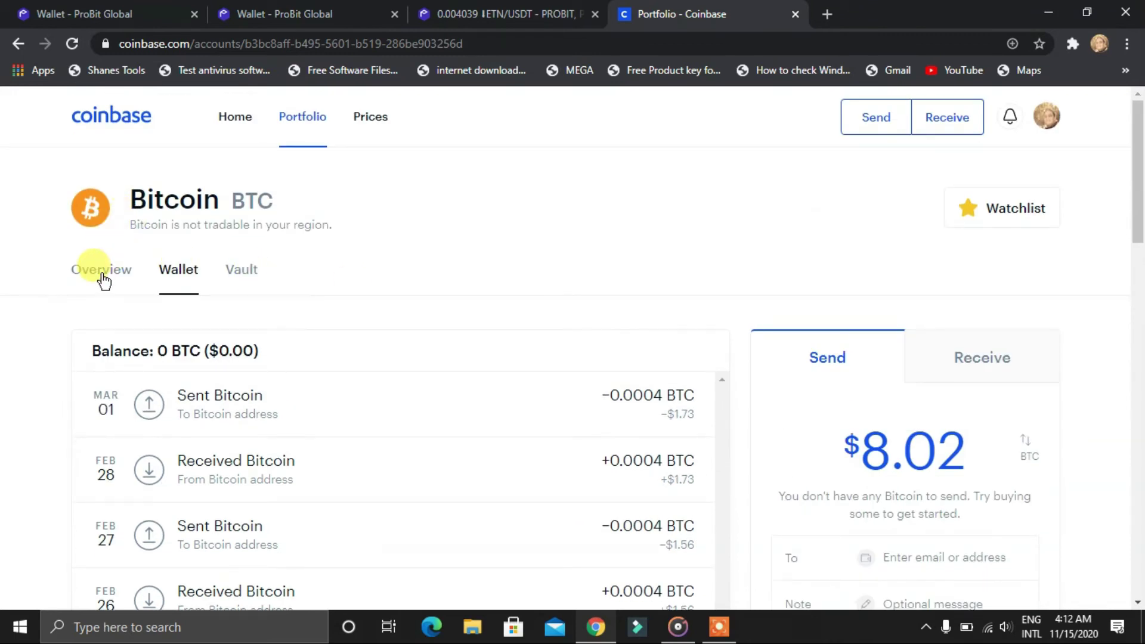
# Open Coinbase's full asset list, comparing it with ProBit's balances and BTC withdrawal page
pyautogui.click(67, 270)
pyautogui.scroll(-4, 156, 289)
pyautogui.scroll(-14, 158, 298)
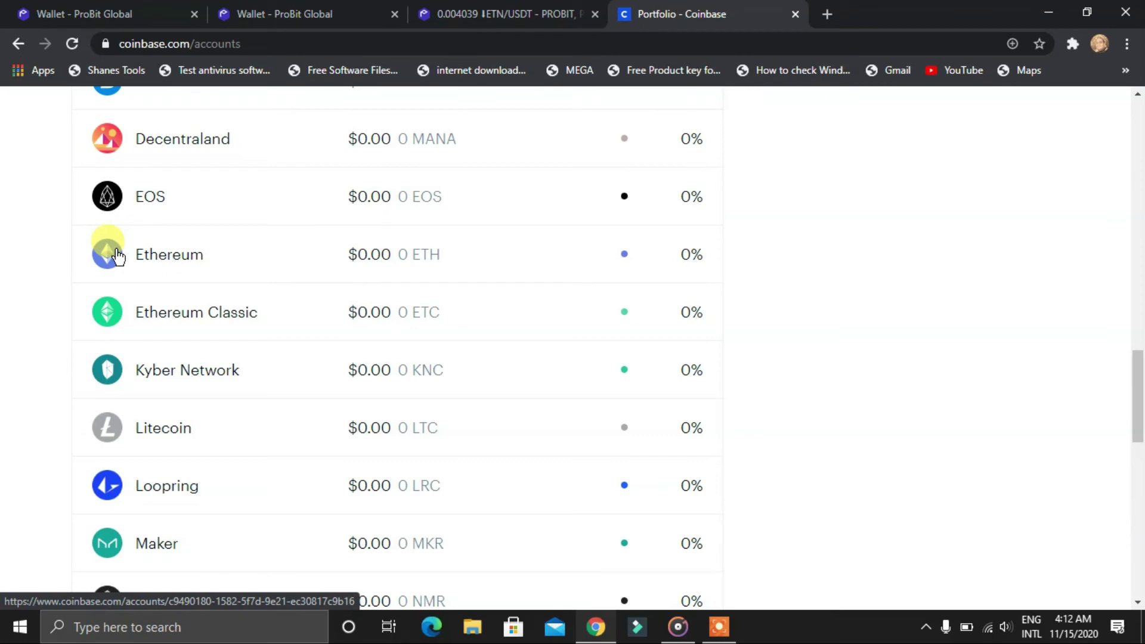
pyautogui.click(143, 7)
pyautogui.click(330, 11)
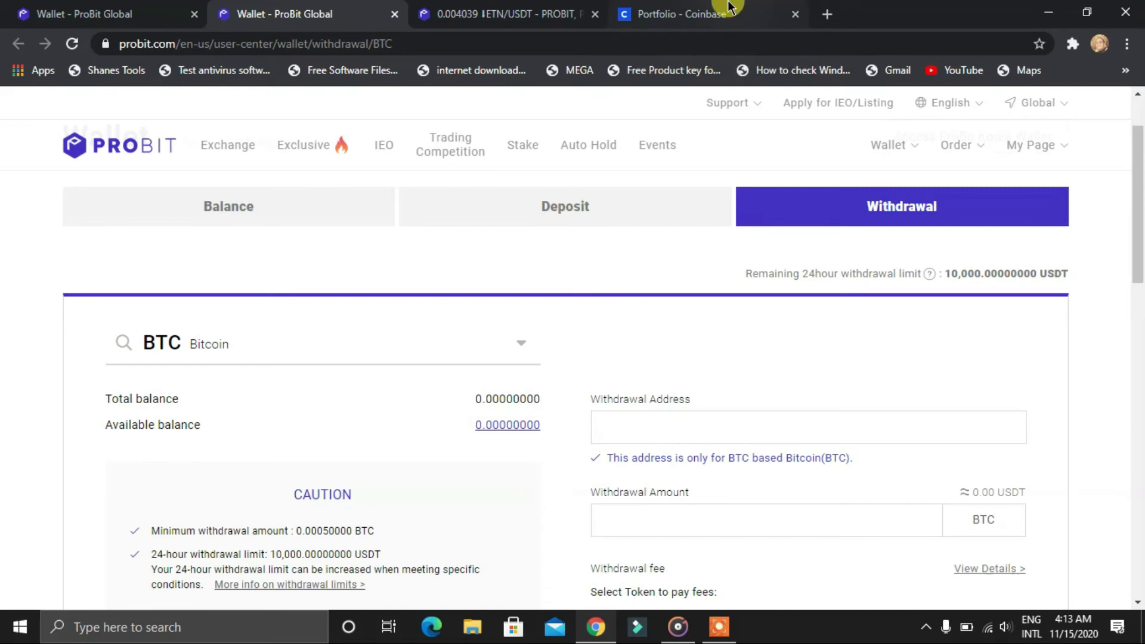
pyautogui.click(754, 12)
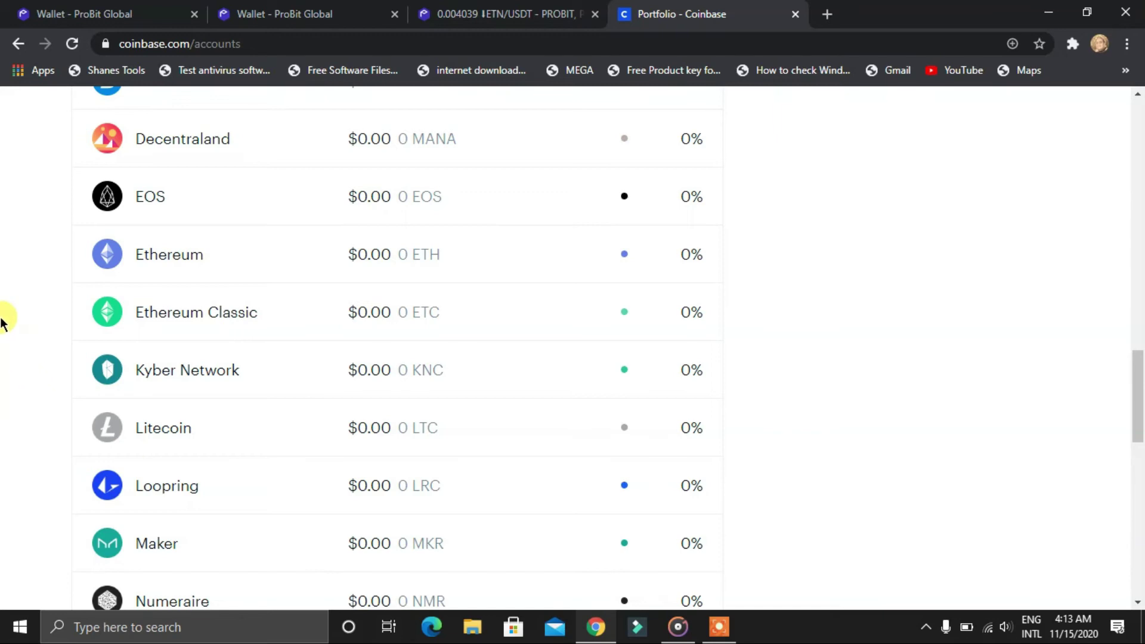
# Find and open the 0 LTC Litecoin wallet, then return to ProBit's BTC withdrawal page
pyautogui.scroll(-5, 1, 322)
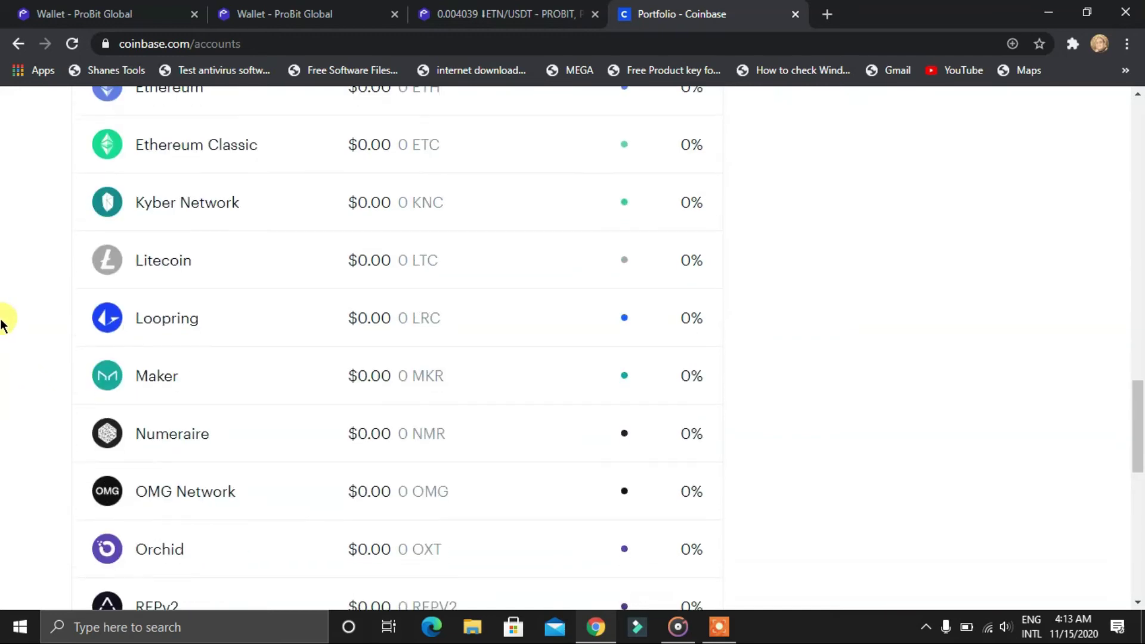
pyautogui.scroll(1, 3, 365)
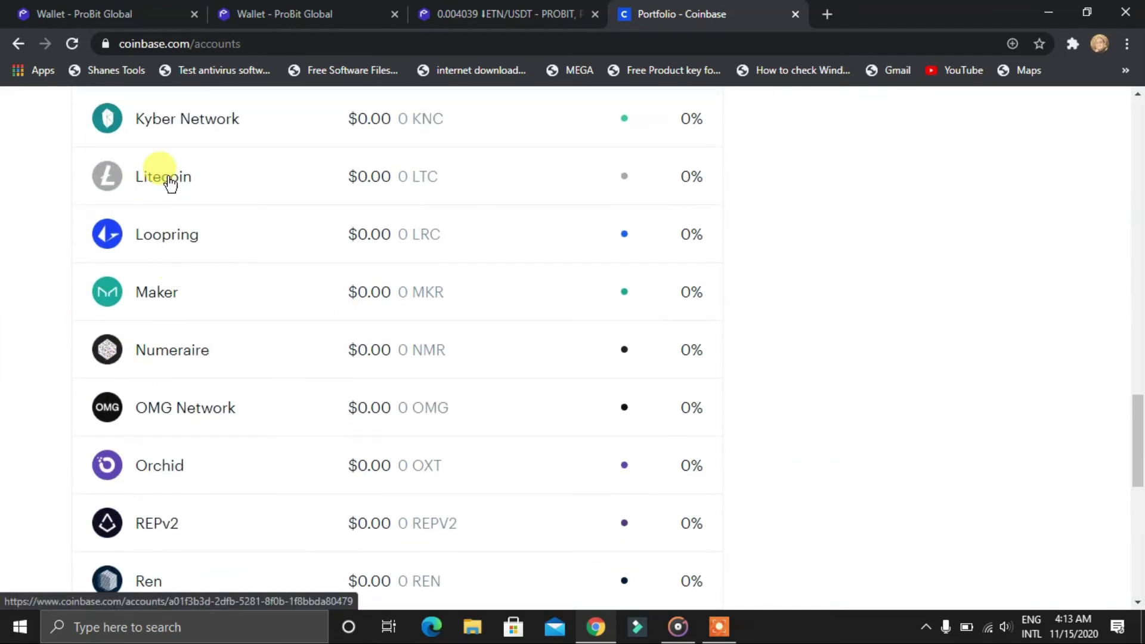
pyautogui.scroll(-4, 120, 268)
pyautogui.scroll(-6, 116, 275)
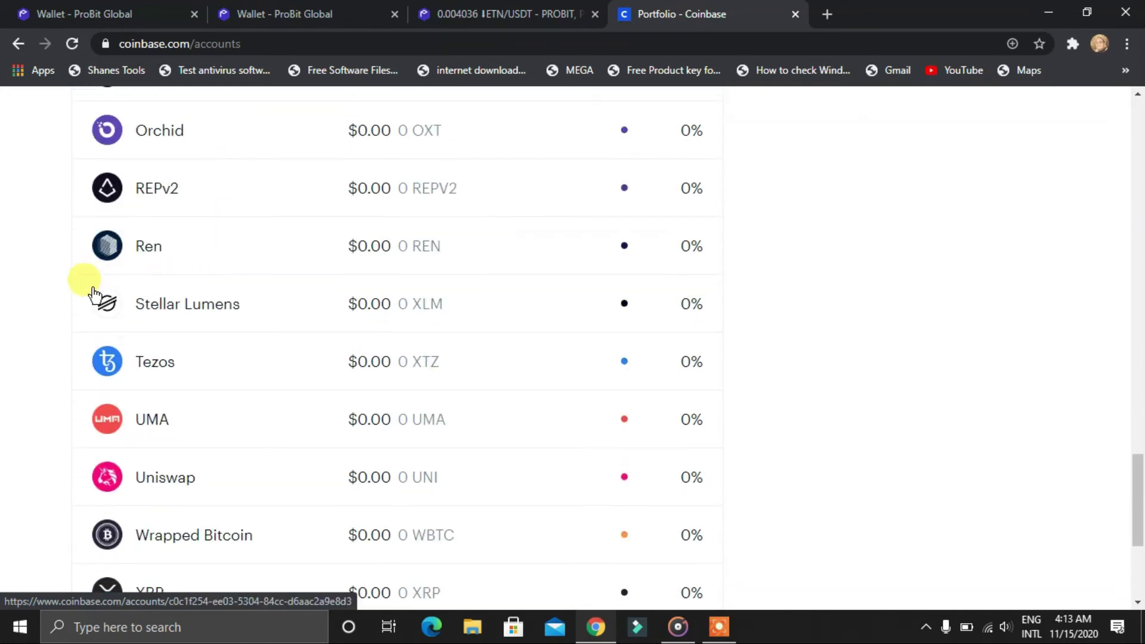
pyautogui.scroll(1, 84, 310)
pyautogui.scroll(13, 83, 309)
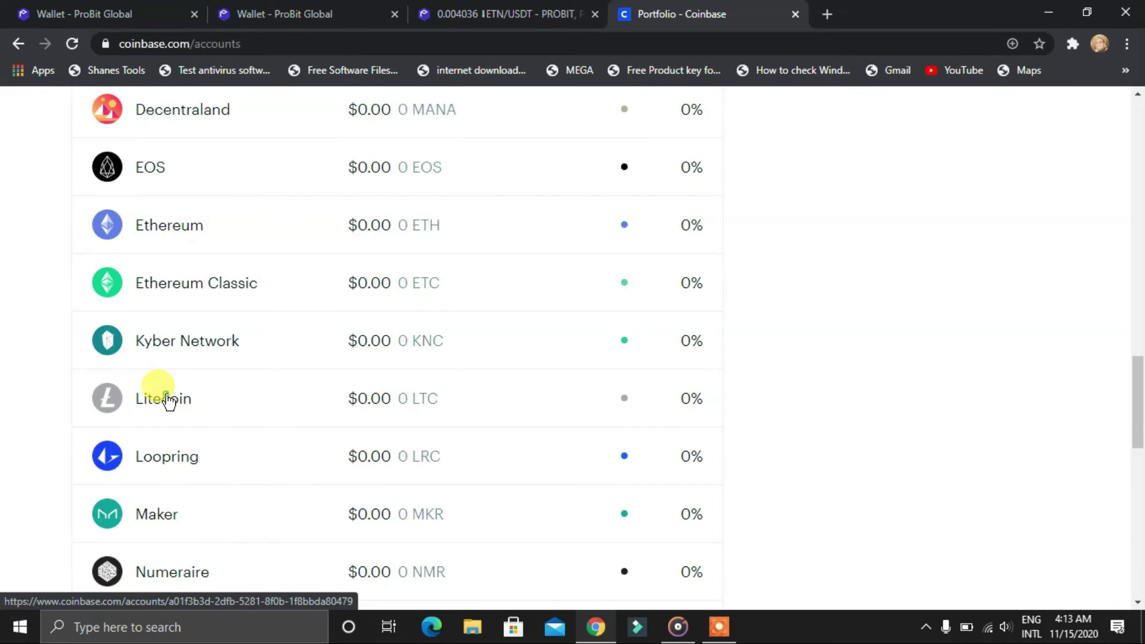
pyautogui.click(168, 400)
pyautogui.click(285, 9)
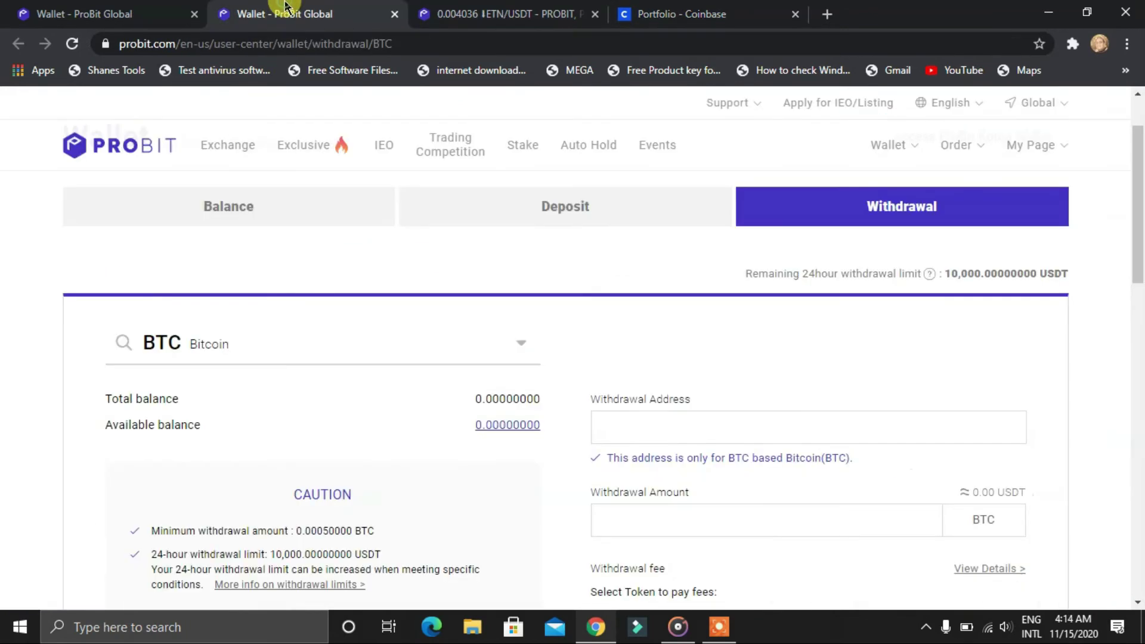
# Close the BTC withdrawal tab, search the coin list for 'ltc', and open LTC Withdrawal in a new tab
pyautogui.click(395, 13)
pyautogui.click(123, 8)
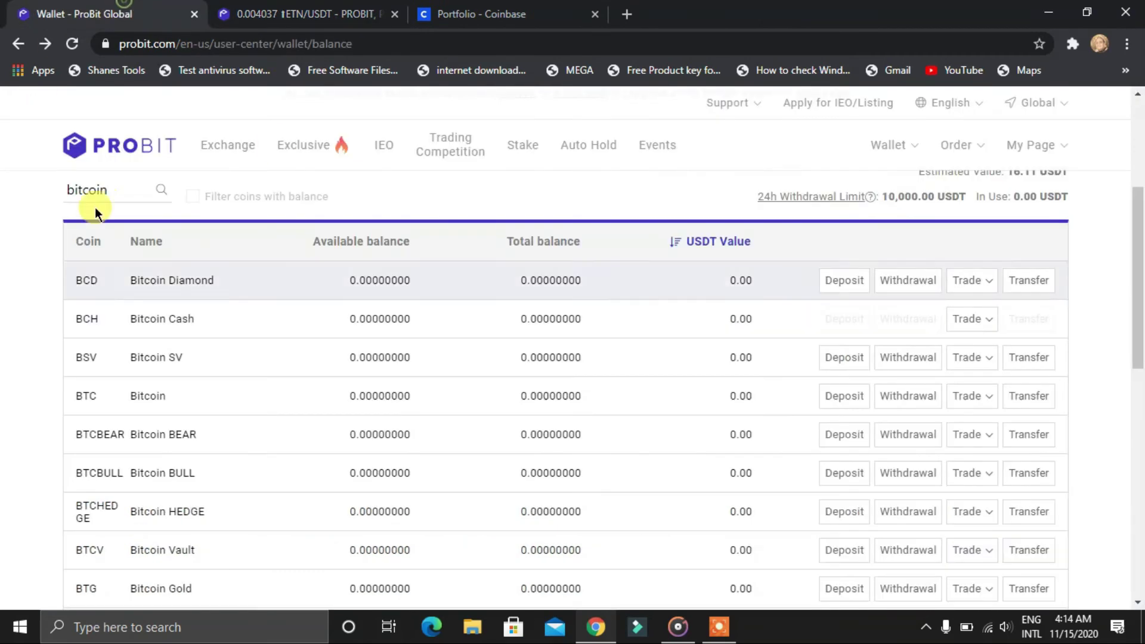
pyautogui.click(137, 189)
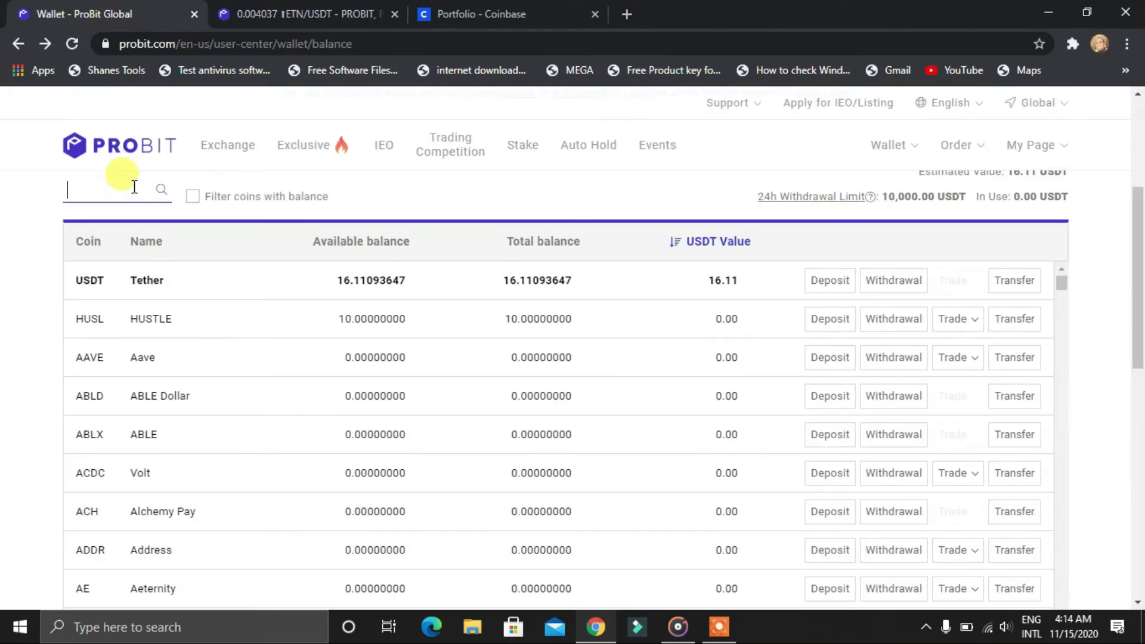
pyautogui.write('l')
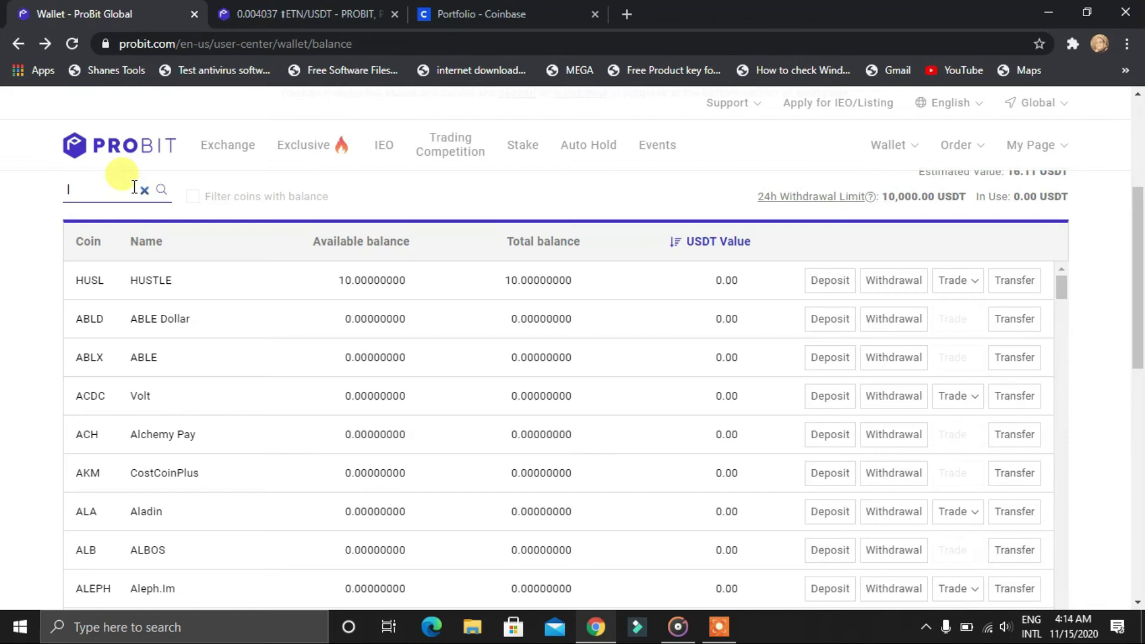
pyautogui.write('tc')
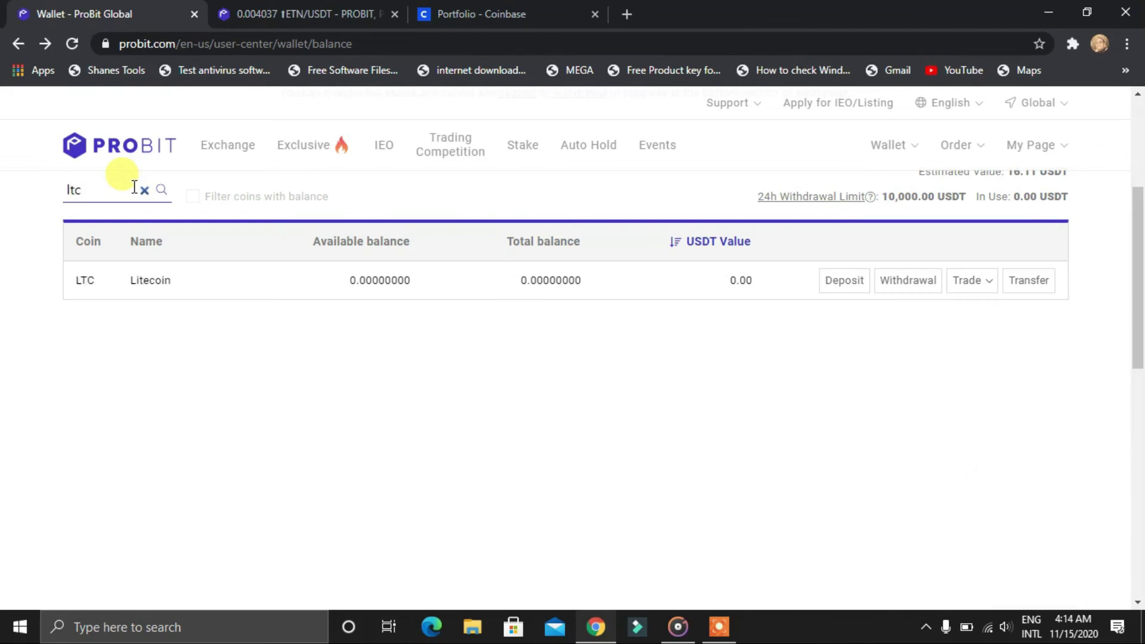
pyautogui.rightClick(916, 278)
pyautogui.click(925, 292)
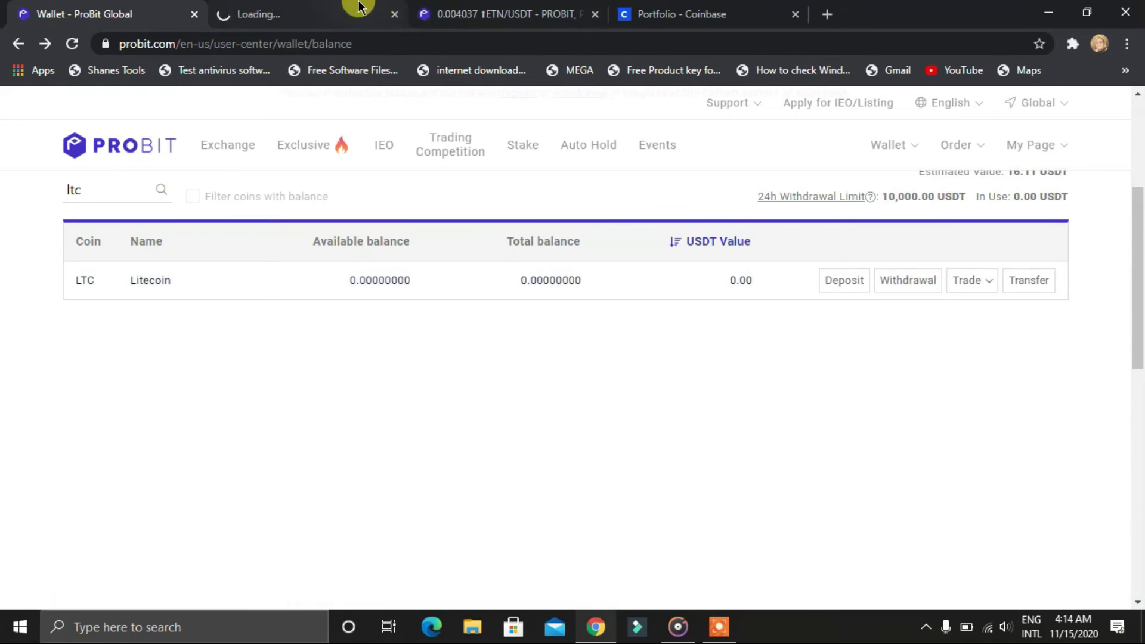
# Switch Coinbase's Litecoin send amount to LTC and select ProBit's 0.00500000 LTC withdrawal fee
pyautogui.click(369, 14)
pyautogui.click(703, 12)
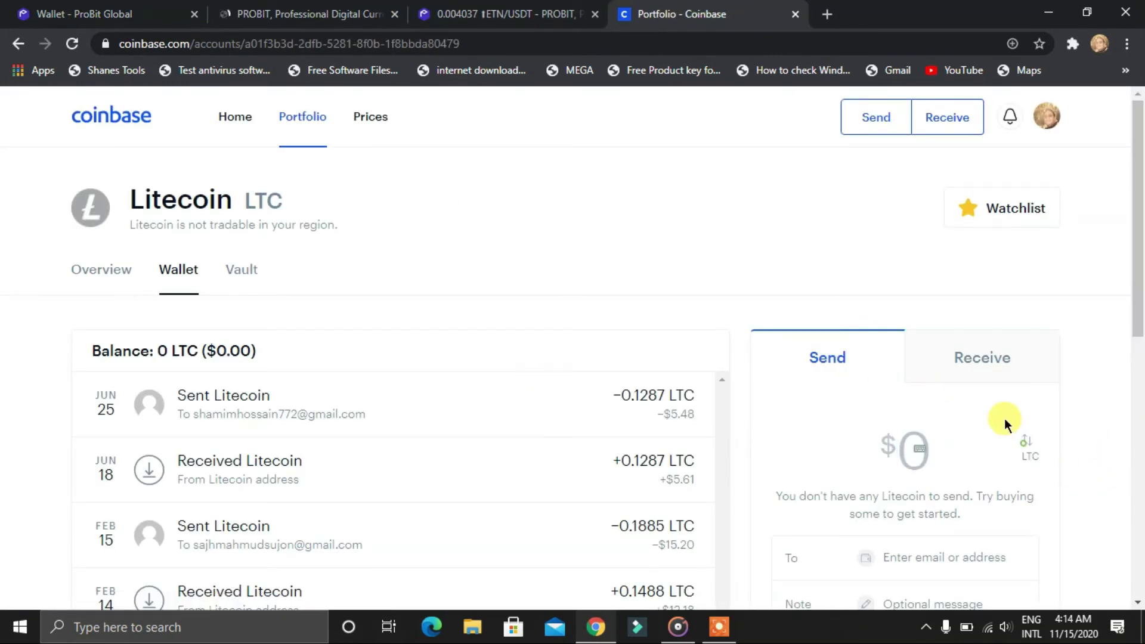
pyautogui.click(1023, 444)
pyautogui.click(279, 10)
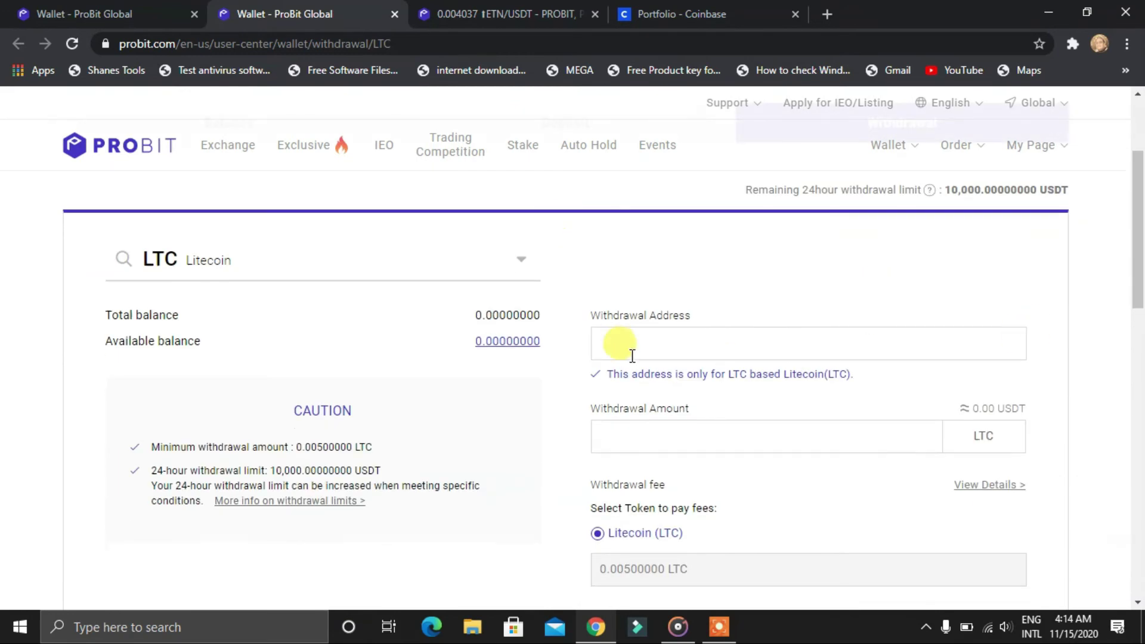
pyautogui.scroll(-3, 771, 459)
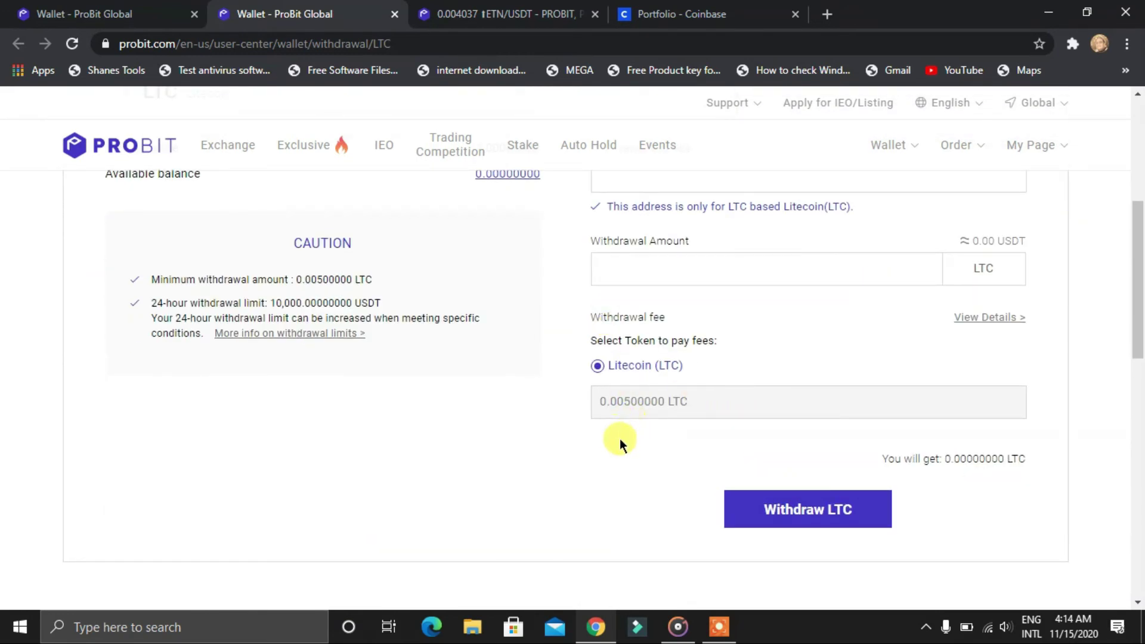
pyautogui.tripleClick(692, 402)
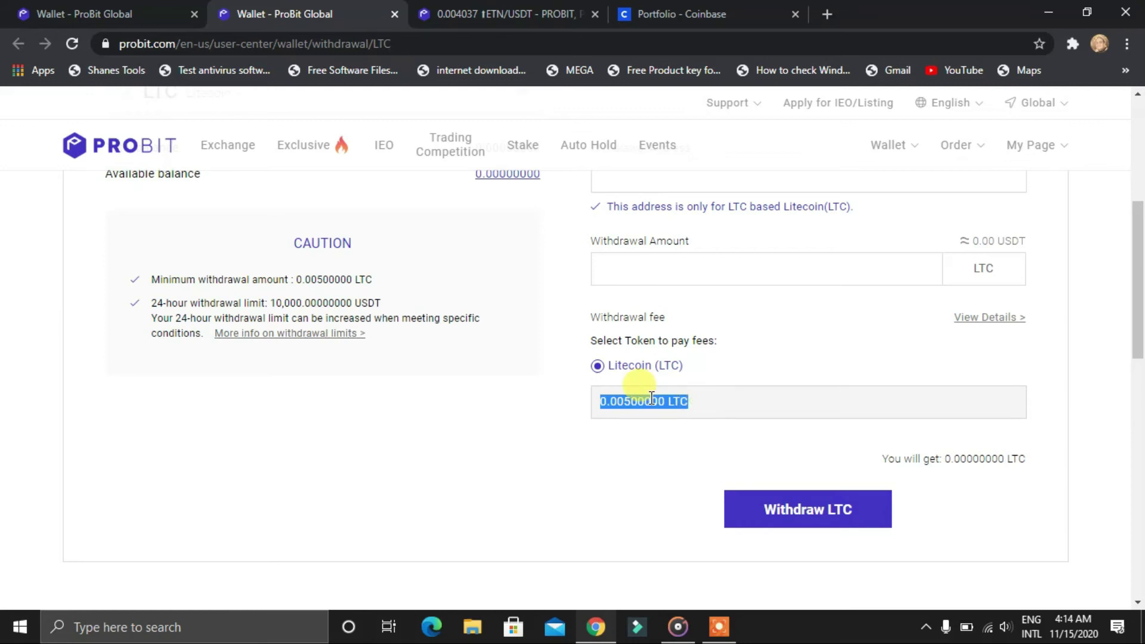
pyautogui.click(703, 13)
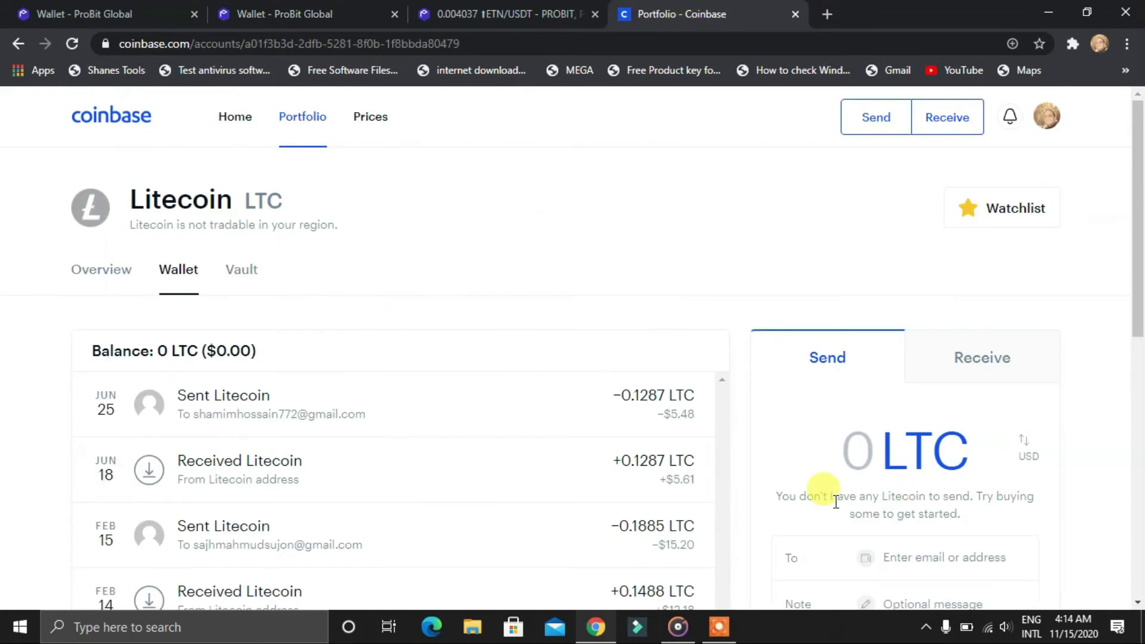
# Paste 0.00500000 into Coinbase's Litecoin send amount and toggle to USD, showing $0.32
pyautogui.scroll(-1, 835, 502)
pyautogui.click(857, 385)
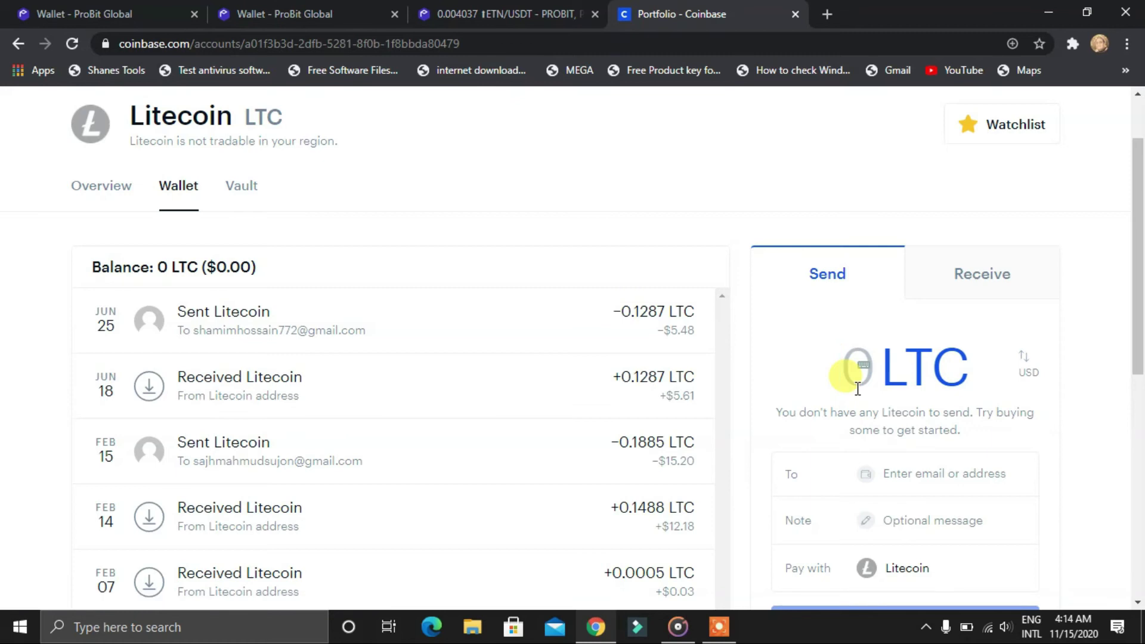
pyautogui.write('0.00500000')
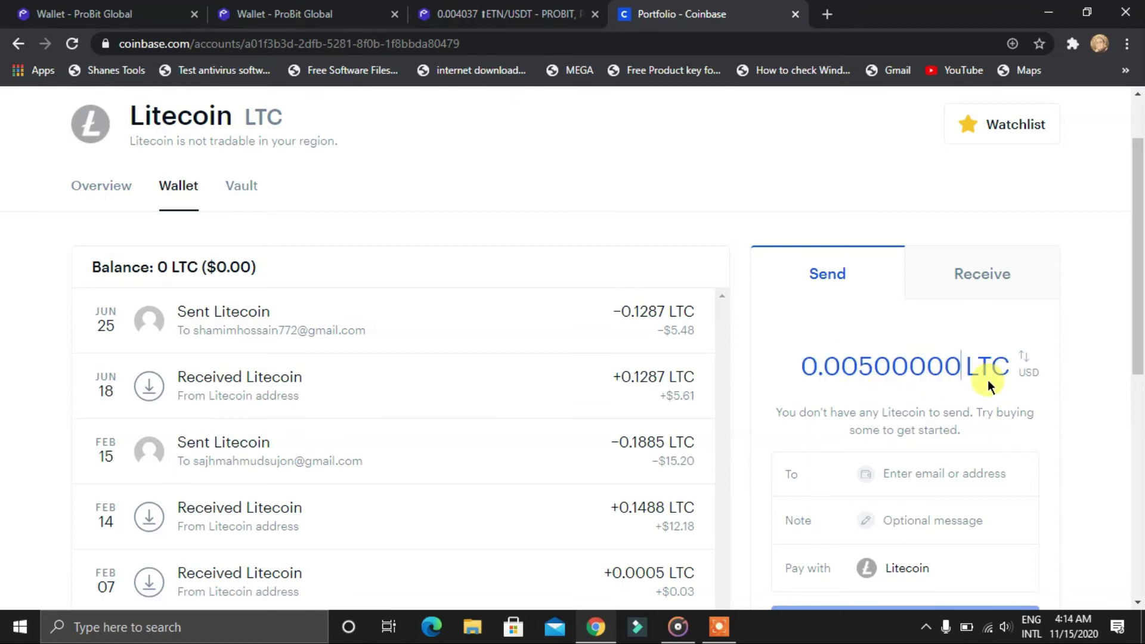
pyautogui.click(1030, 361)
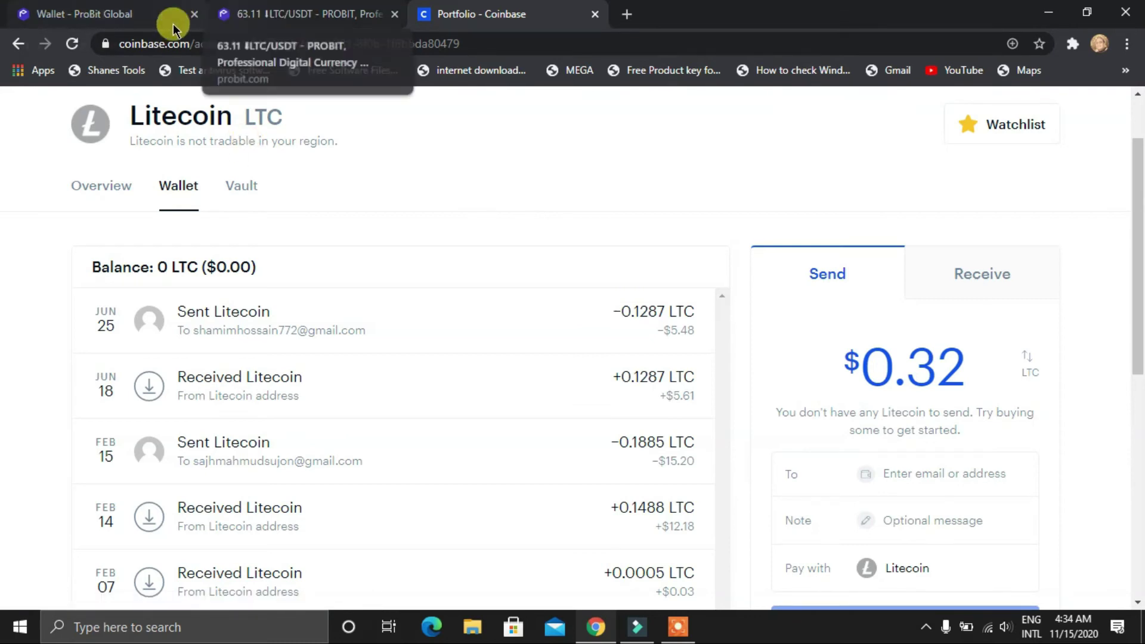
# Search 'ltc' in ProBit's market list and open the Litecoin LTC/USDT market with its chart
pyautogui.click(244, 14)
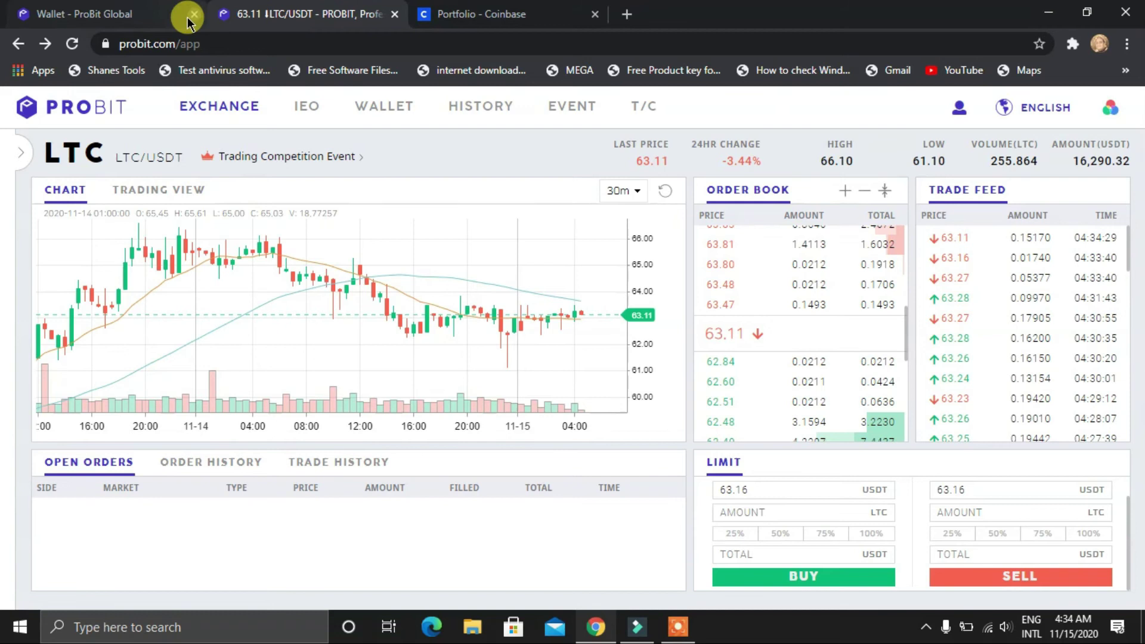
pyautogui.click(23, 154)
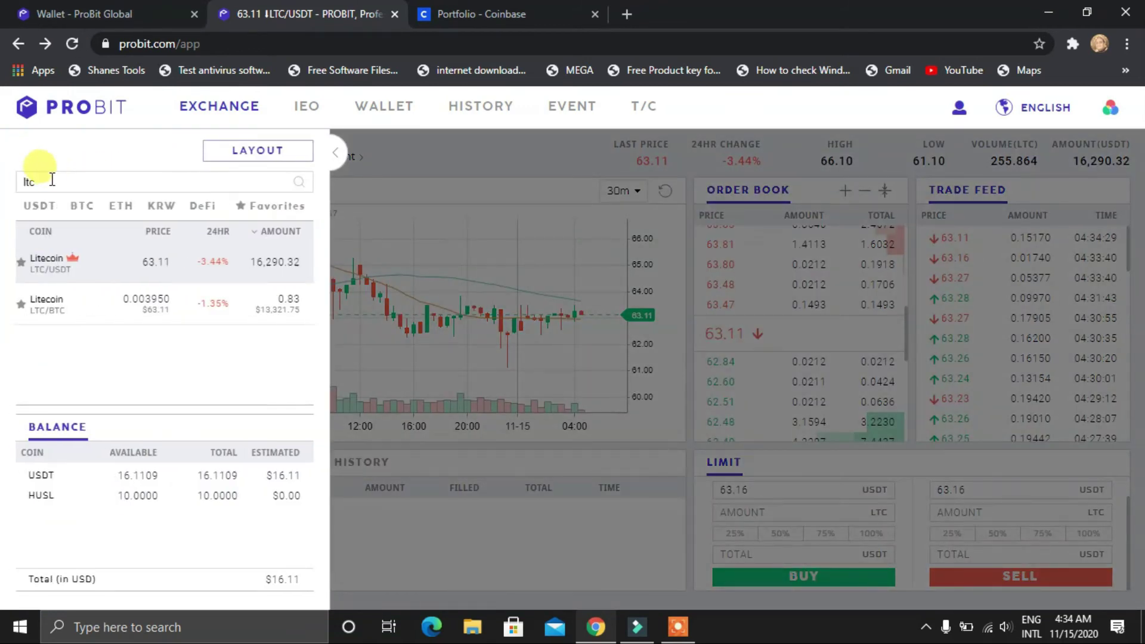
pyautogui.press('BackSpace')
pyautogui.press('BackSpace')
pyautogui.press('BackSpace')
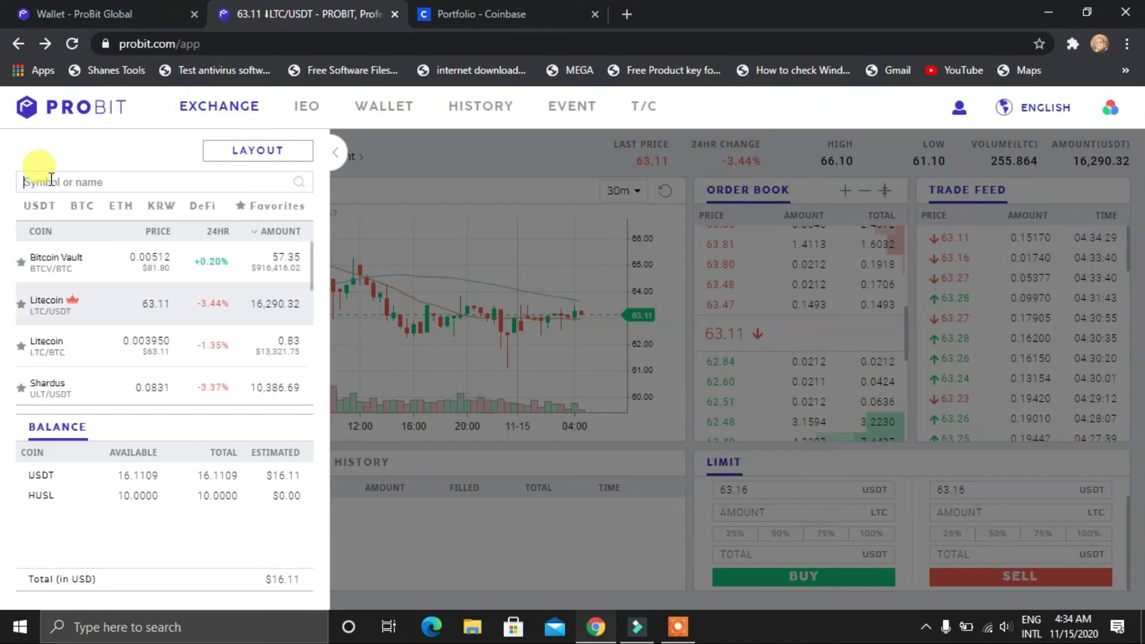
pyautogui.click(496, 158)
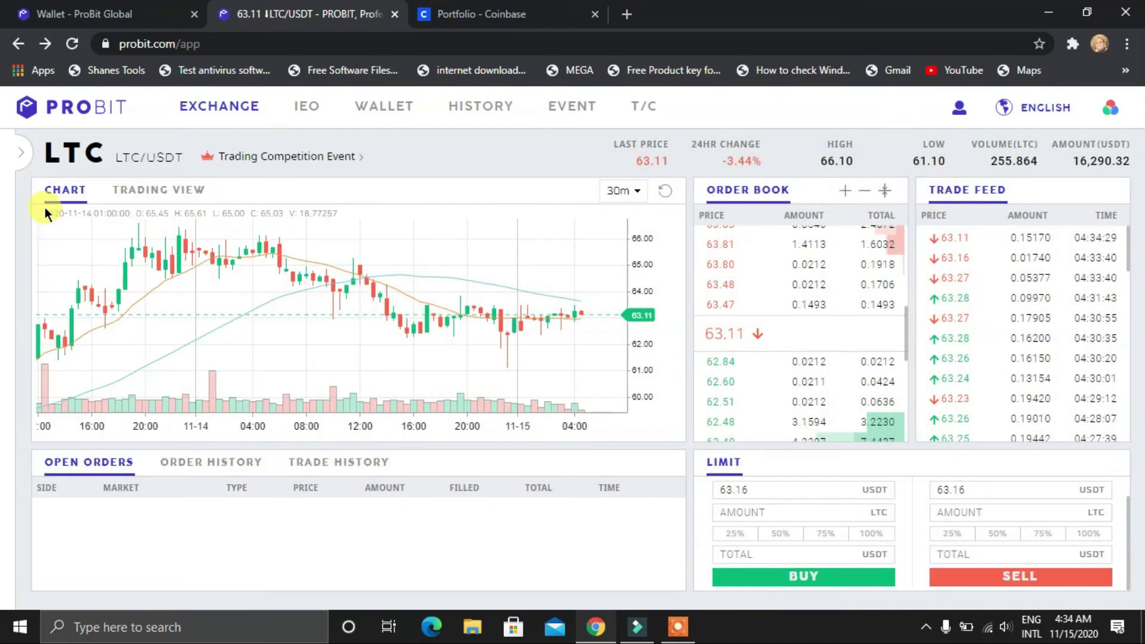
pyautogui.click(26, 159)
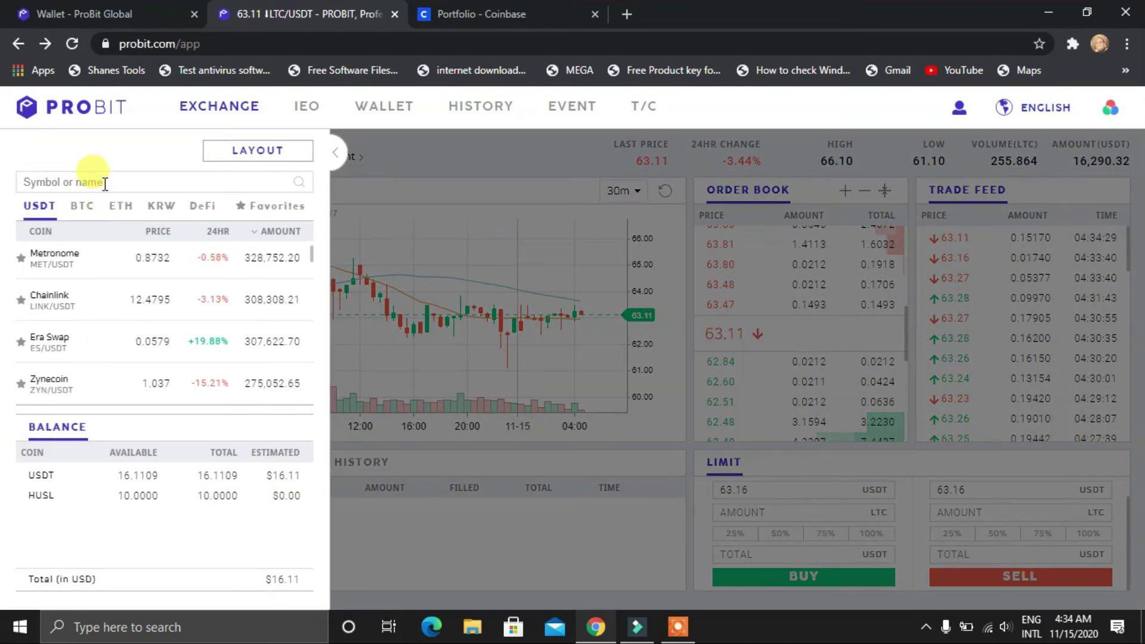
pyautogui.write('ltc')
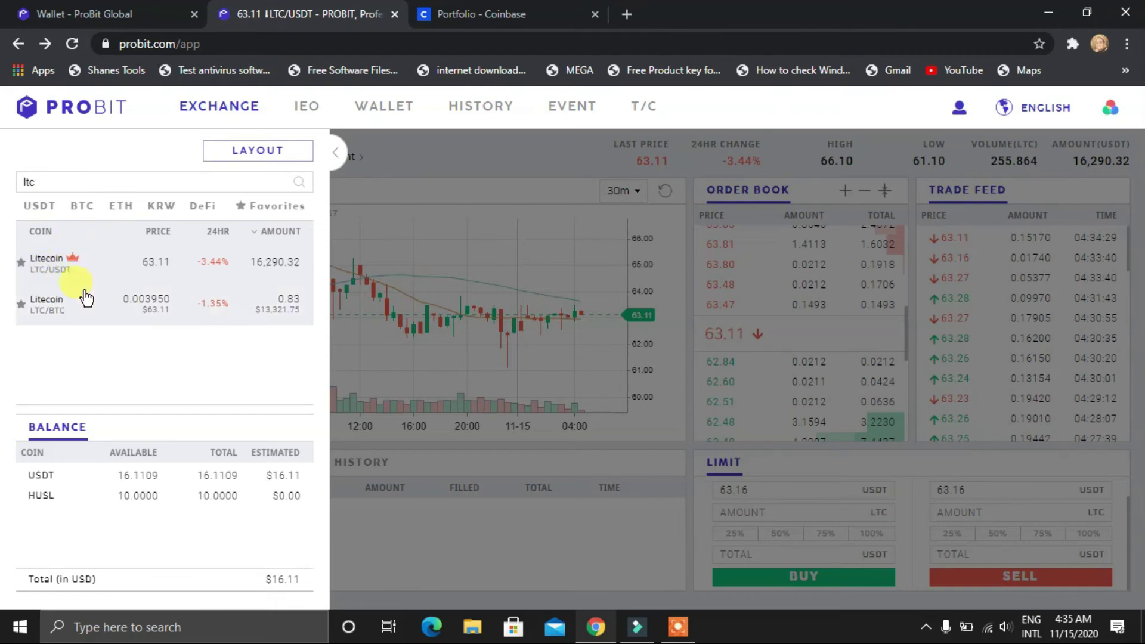
pyautogui.click(67, 269)
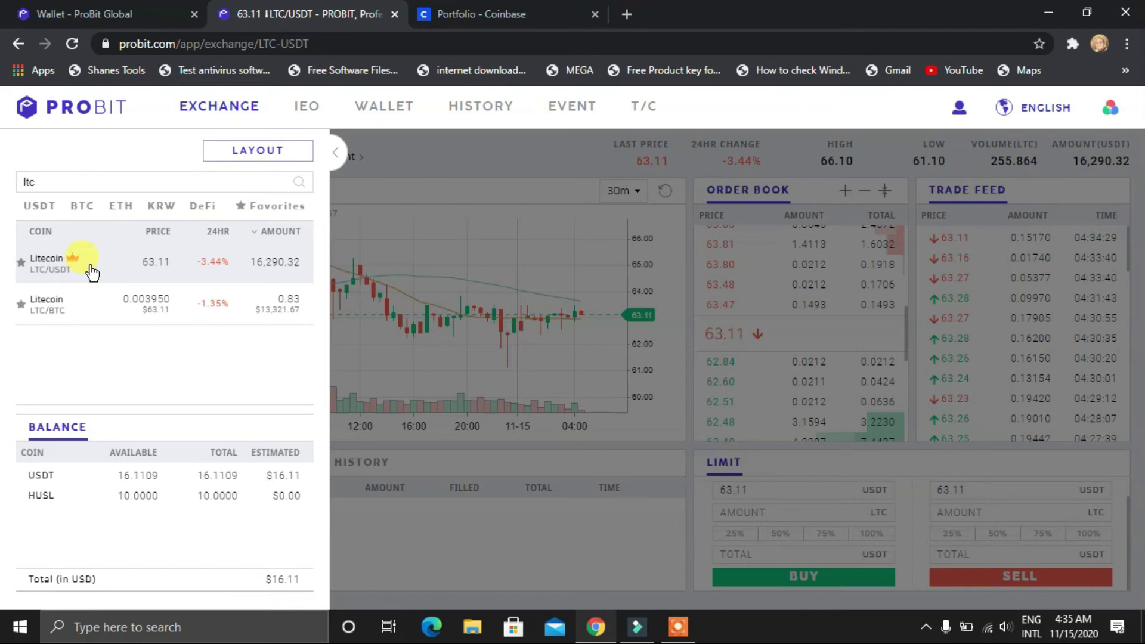
pyautogui.click(334, 154)
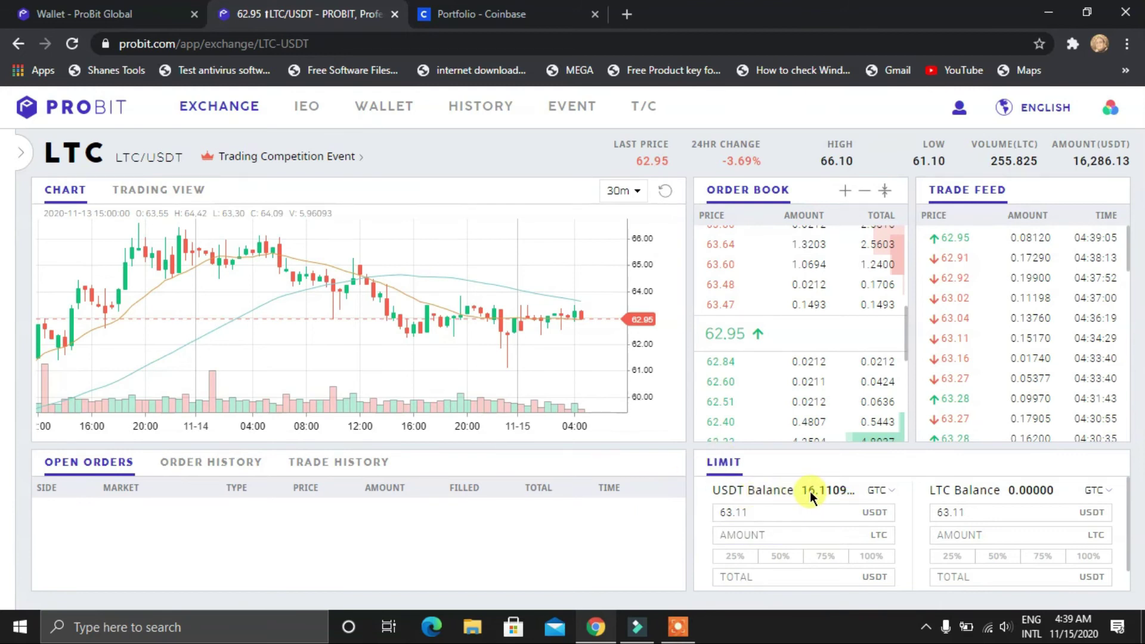
# Submit a limit buy of 0.25477 LTC at 63.11 USDT using 100% of the USDT balance
pyautogui.click(756, 512)
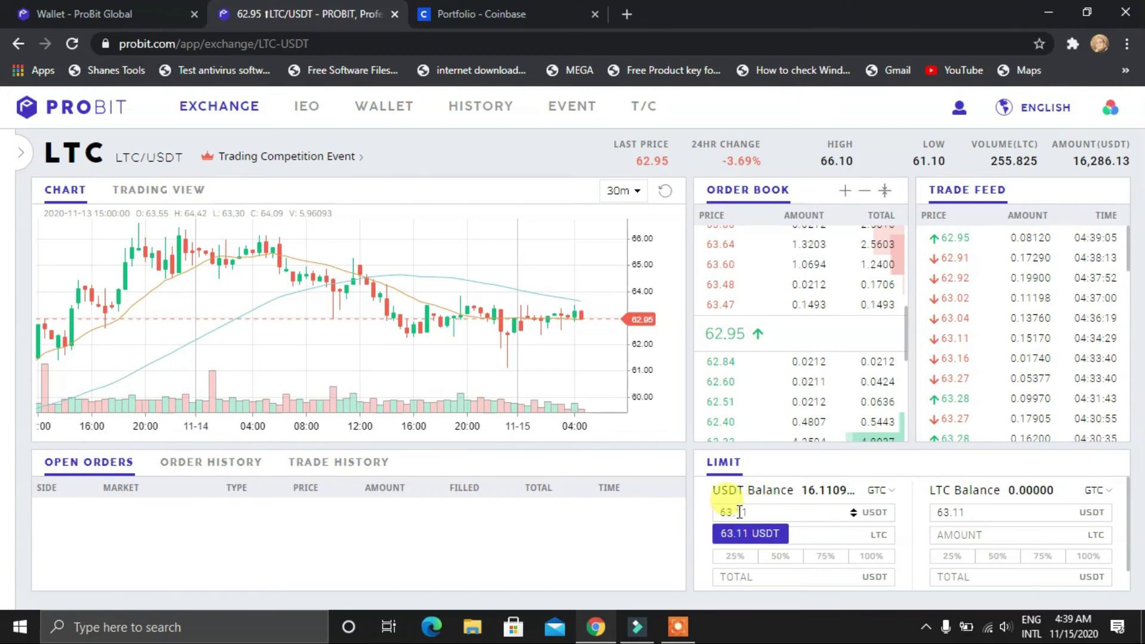
pyautogui.click(711, 515)
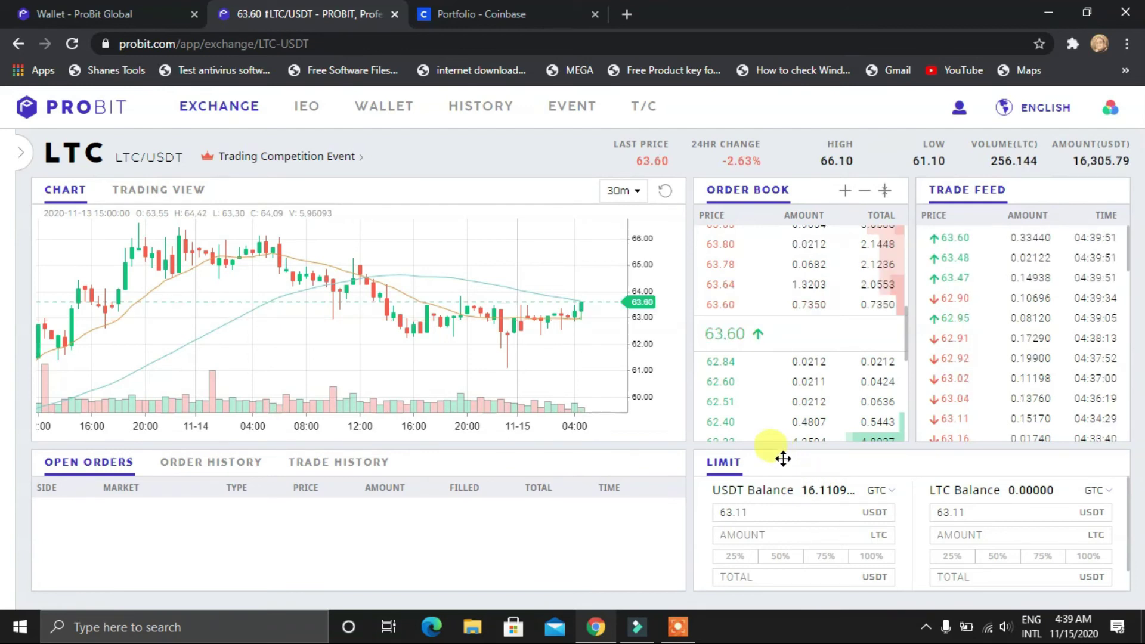
pyautogui.click(873, 558)
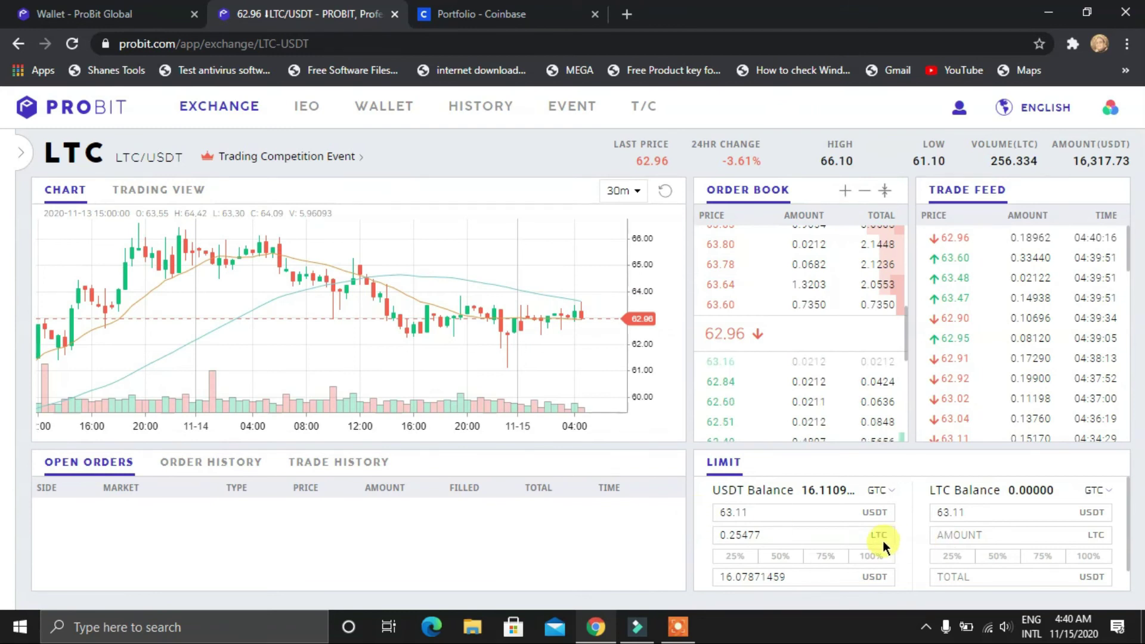
pyautogui.scroll(-1, 846, 541)
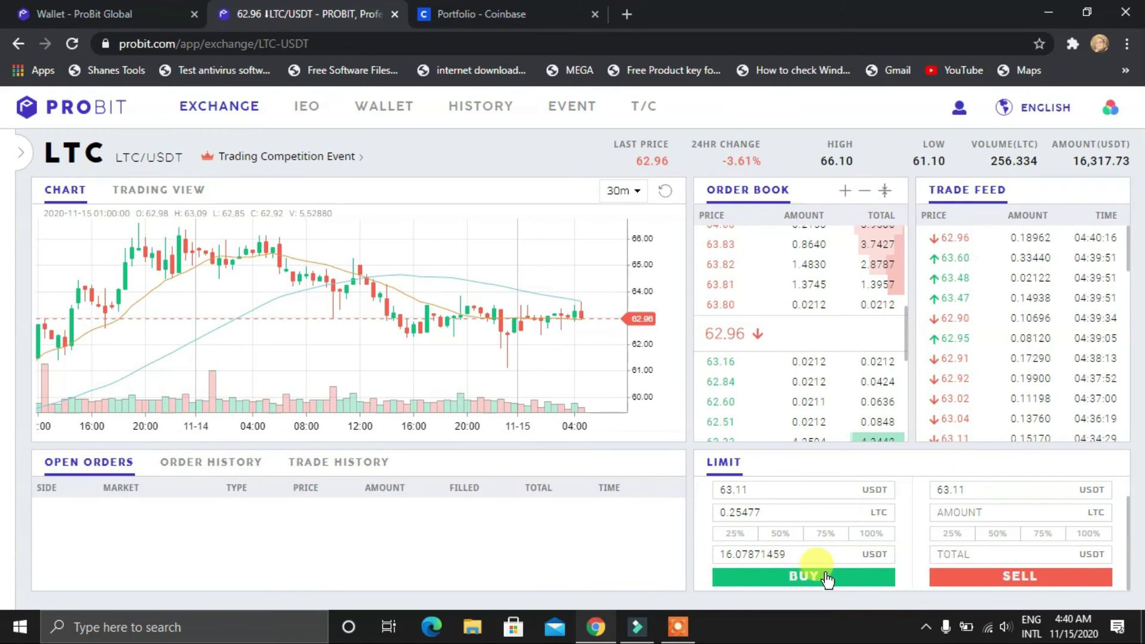
pyautogui.click(809, 578)
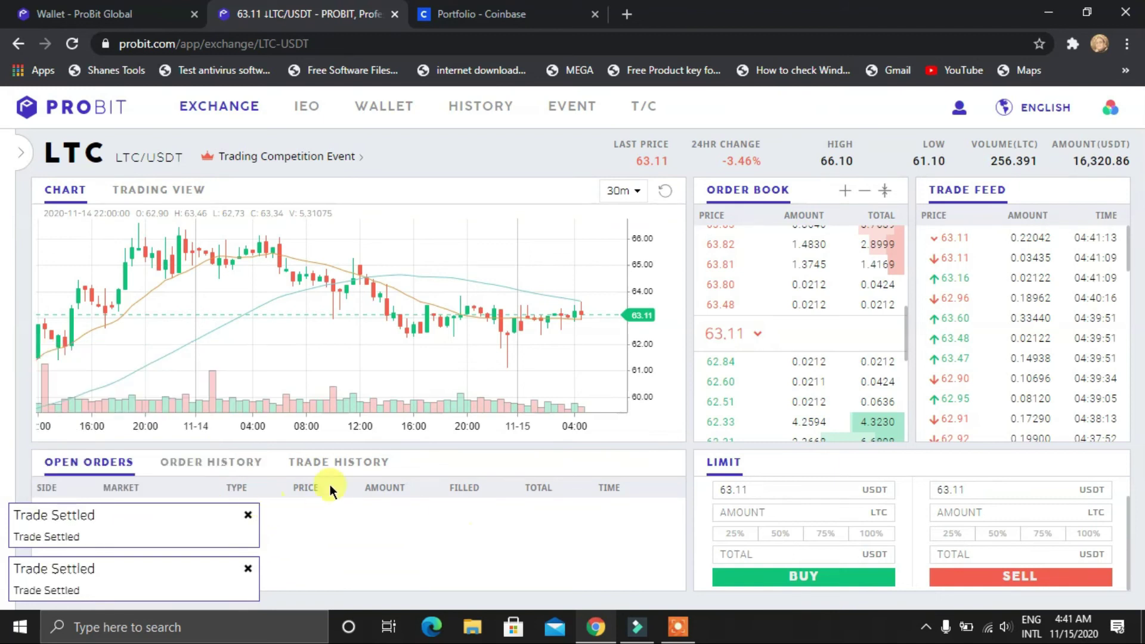
# Review Order and Trade History for the two 63.11 fills and the 0.25477 LTC balance
pyautogui.click(203, 465)
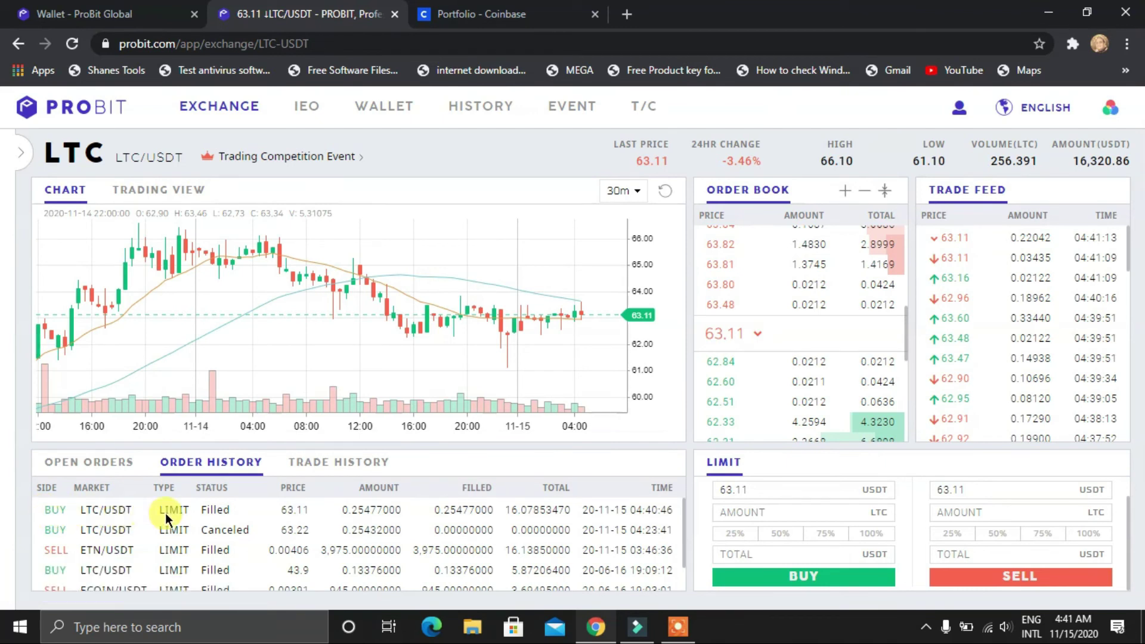
pyautogui.click(344, 463)
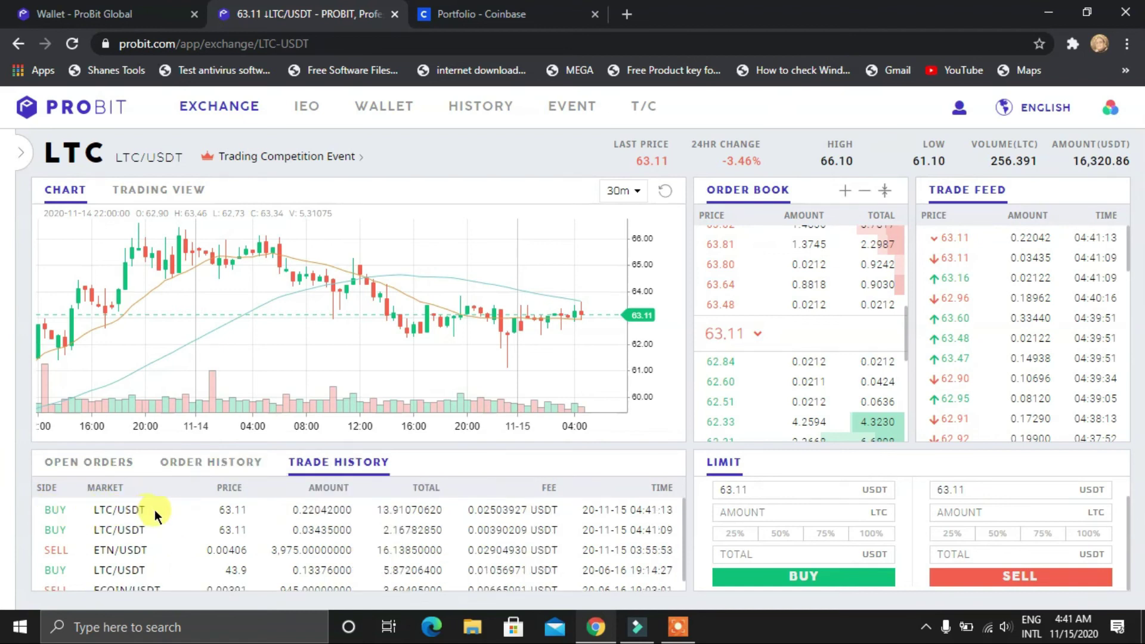
pyautogui.scroll(1, 1032, 525)
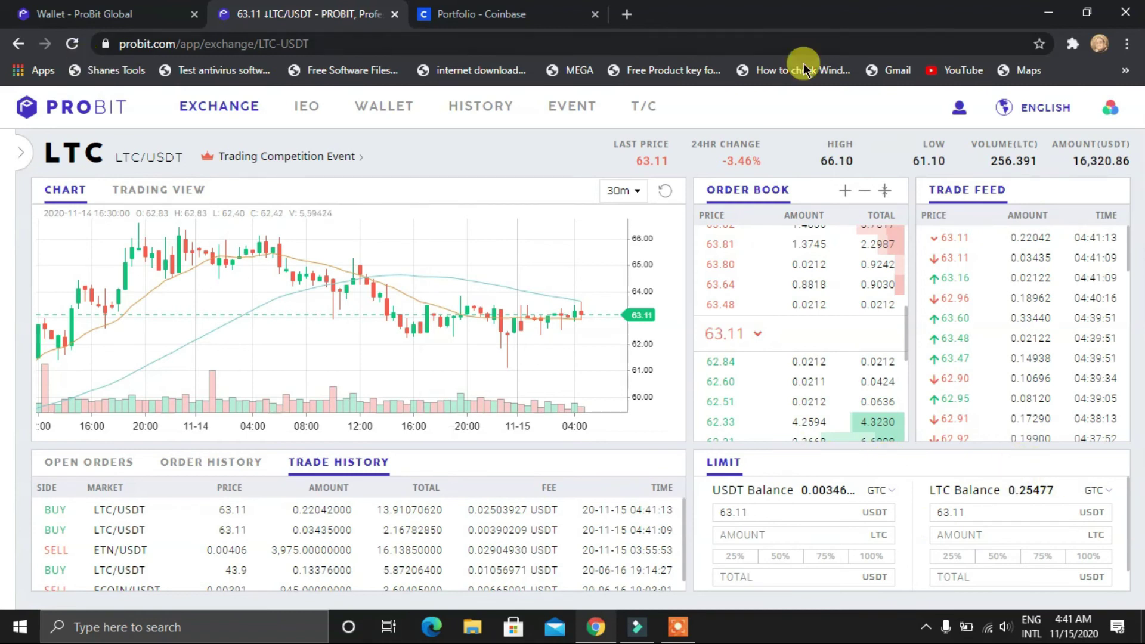
# Reload ProBit wallet balances, open the LTC withdrawal form, then switch to Coinbase's Litecoin wallet
pyautogui.click(97, 7)
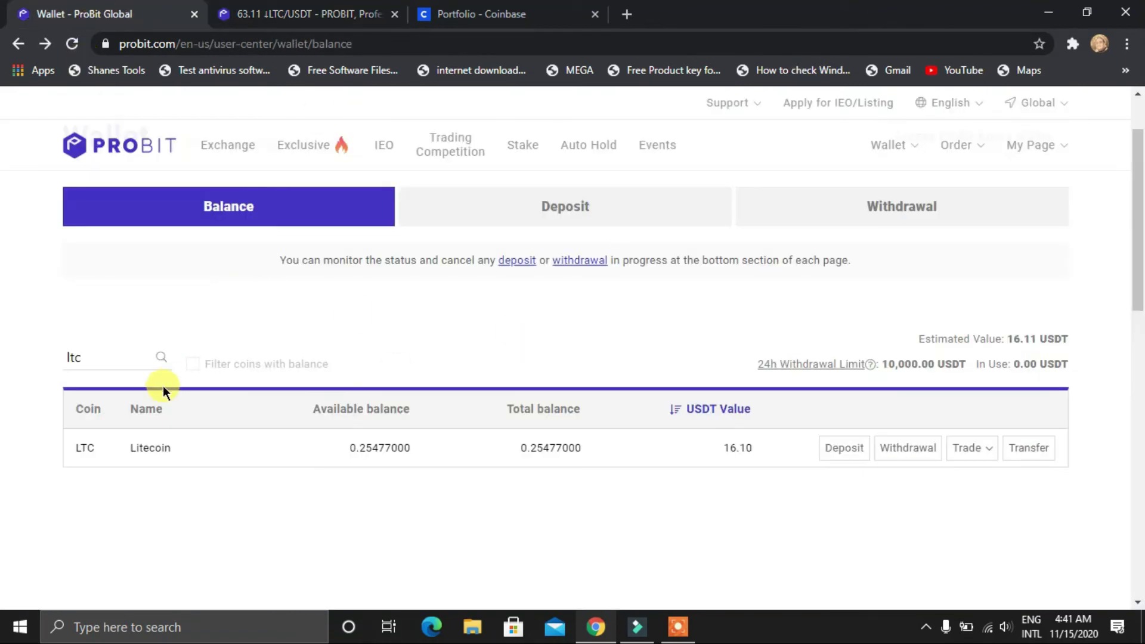
pyautogui.click(74, 46)
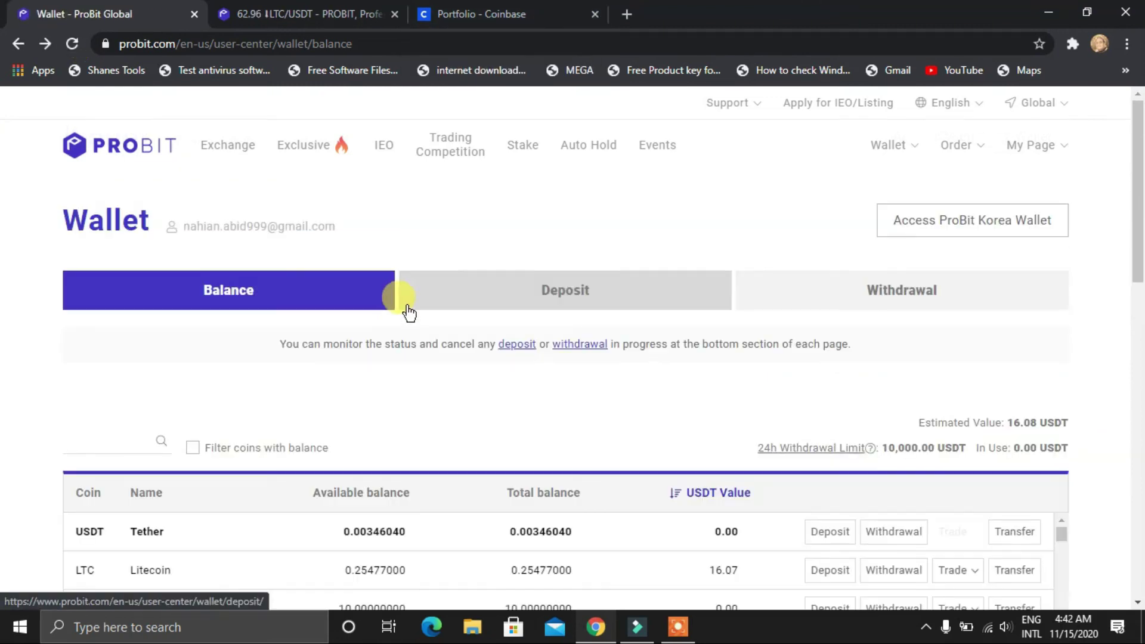
pyautogui.scroll(-3, 409, 311)
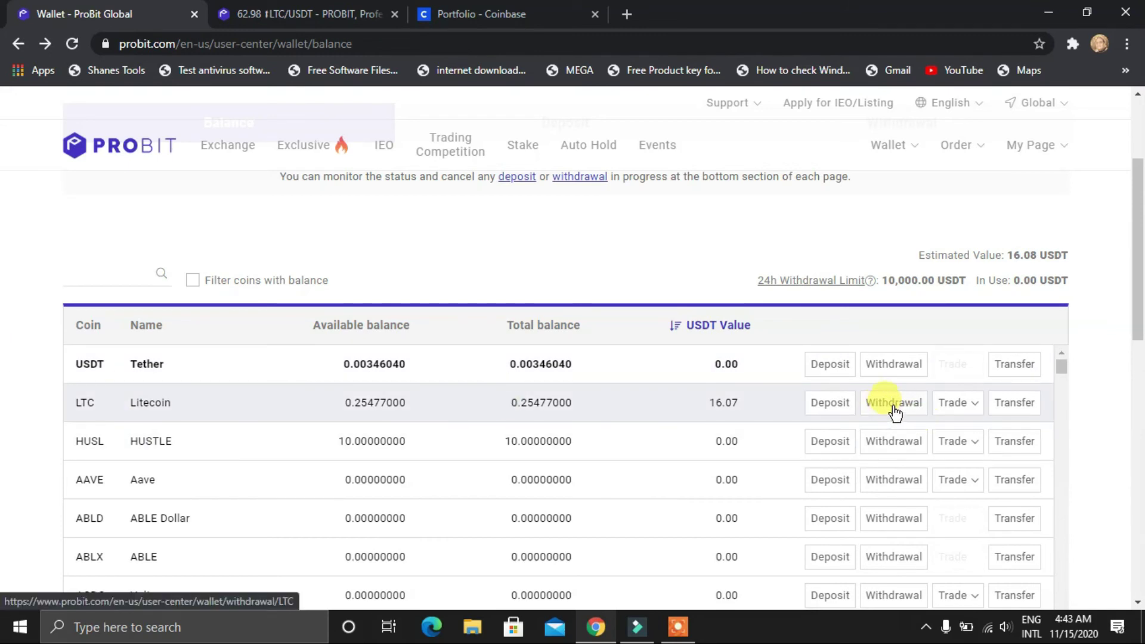
pyautogui.click(893, 404)
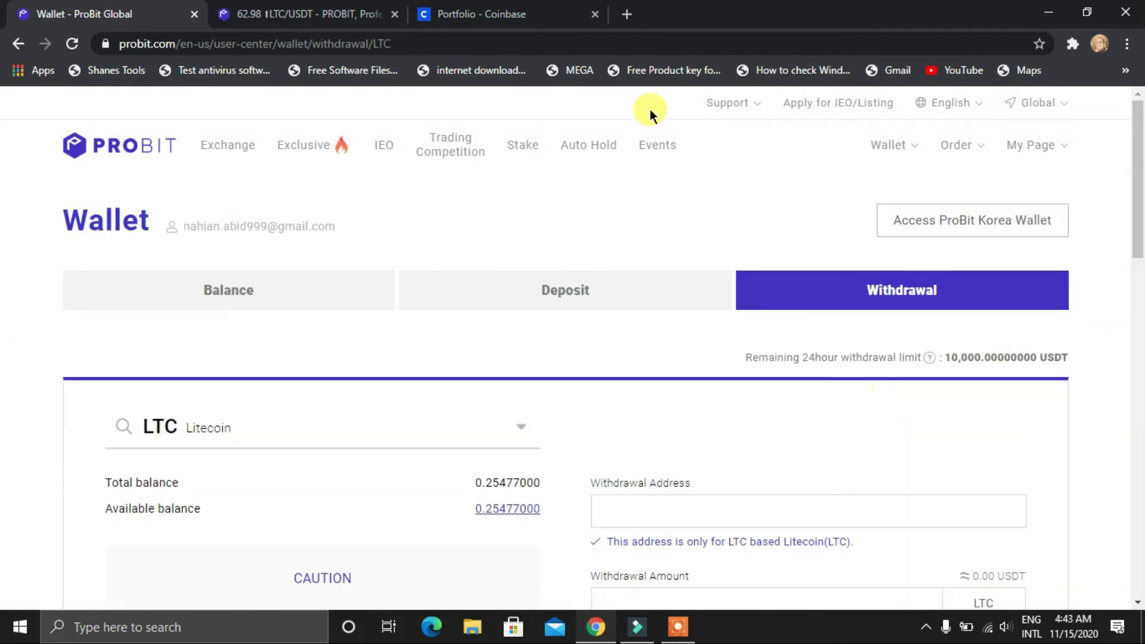
pyautogui.click(493, 11)
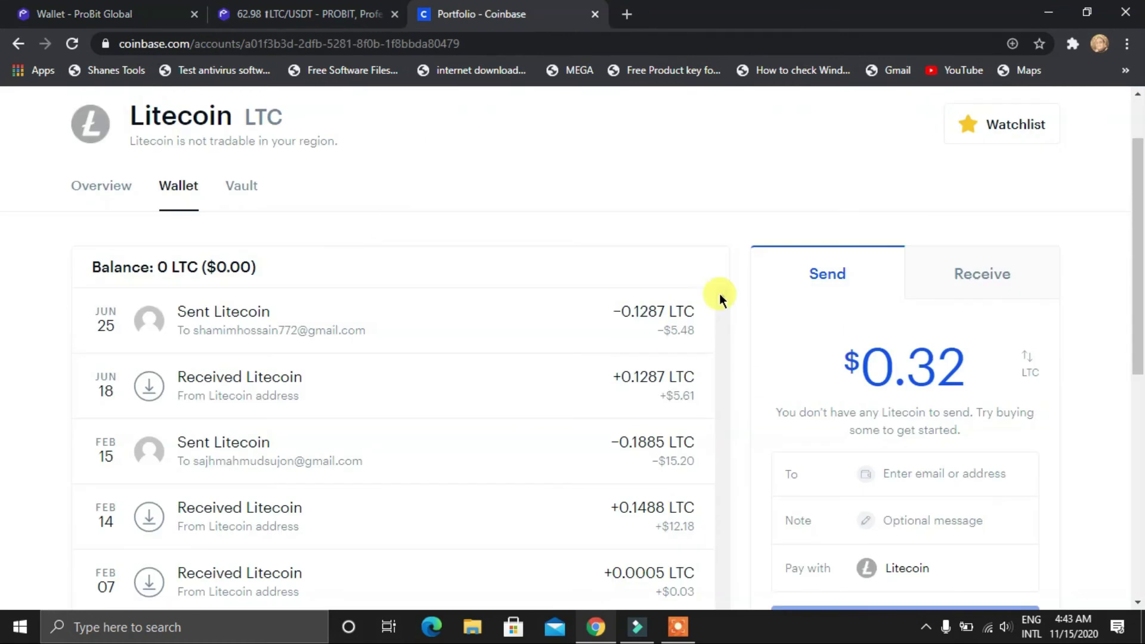
# Open Coinbase's Litecoin Receive options and acknowledge the pick-the-right-cryptocurrency warning
pyautogui.scroll(1, 606, 299)
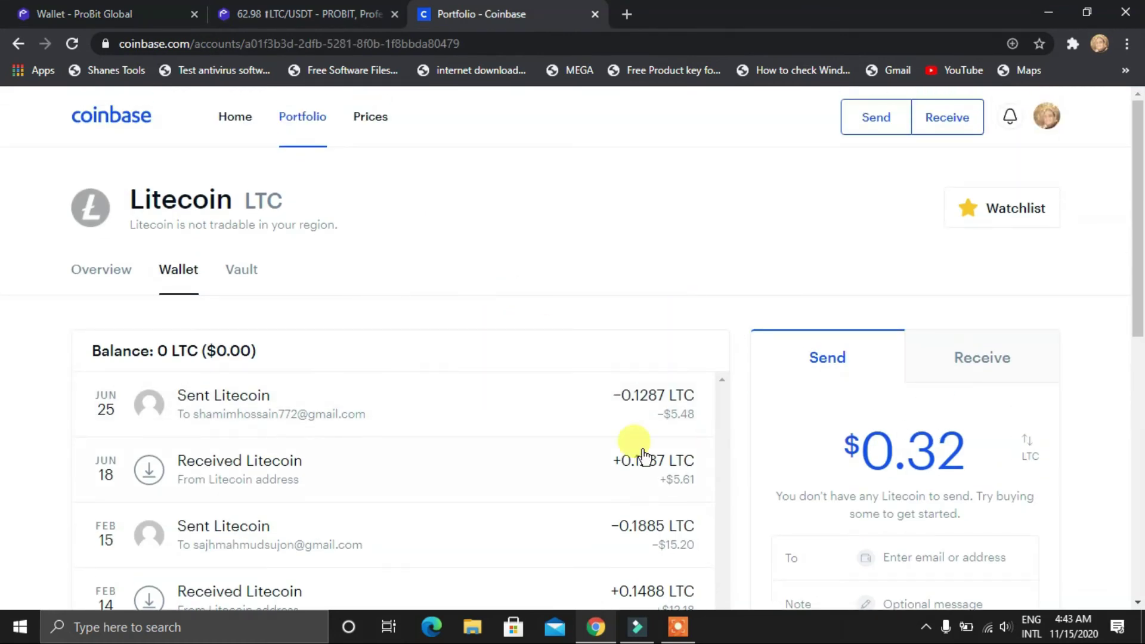
pyautogui.click(972, 368)
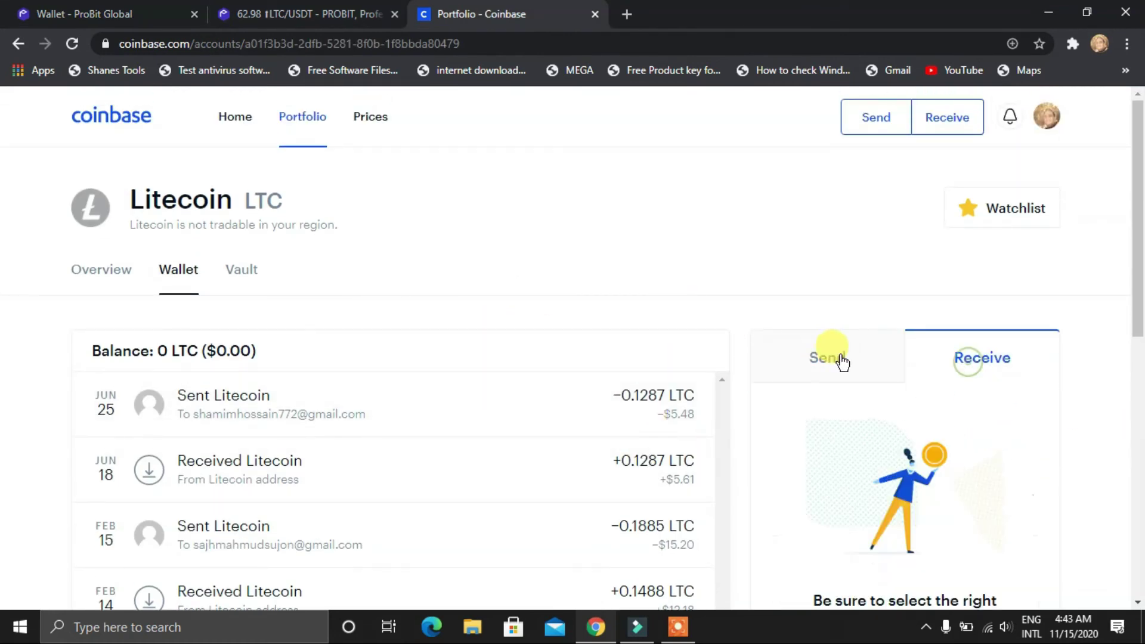
pyautogui.scroll(-3, 800, 356)
pyautogui.scroll(-1, 799, 356)
pyautogui.moveTo(892, 453); pyautogui.dragTo(874, 479)
pyautogui.click(874, 480)
# Turn on instant transfers to reveal the Litecoin receive address, copy it, and return to ProBit
pyautogui.scroll(-3, 823, 443)
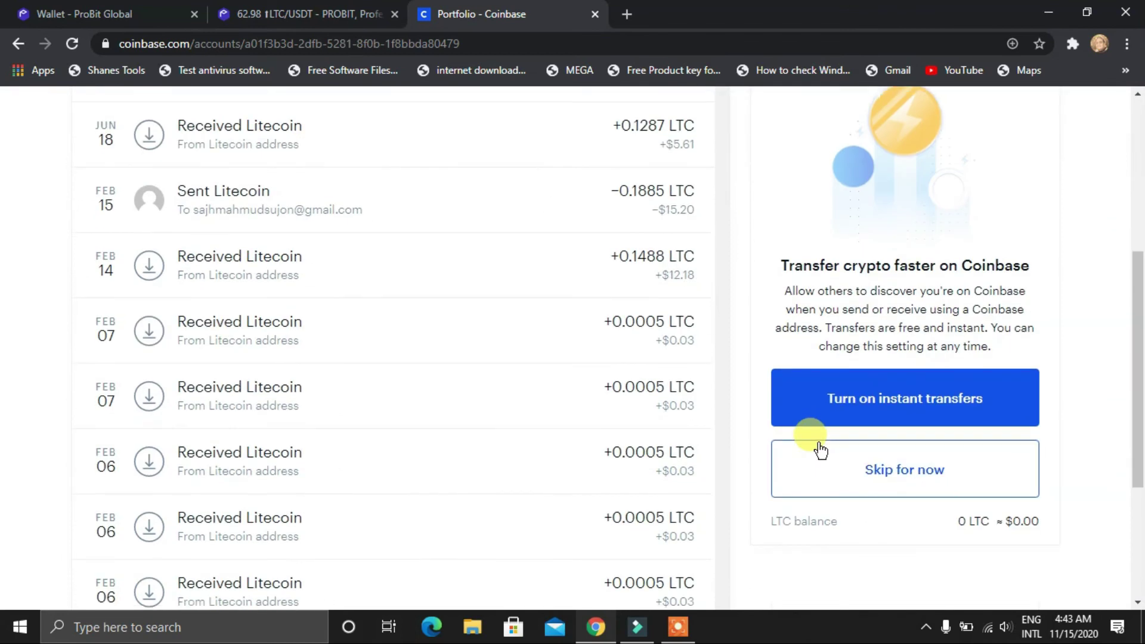
pyautogui.scroll(1, 858, 459)
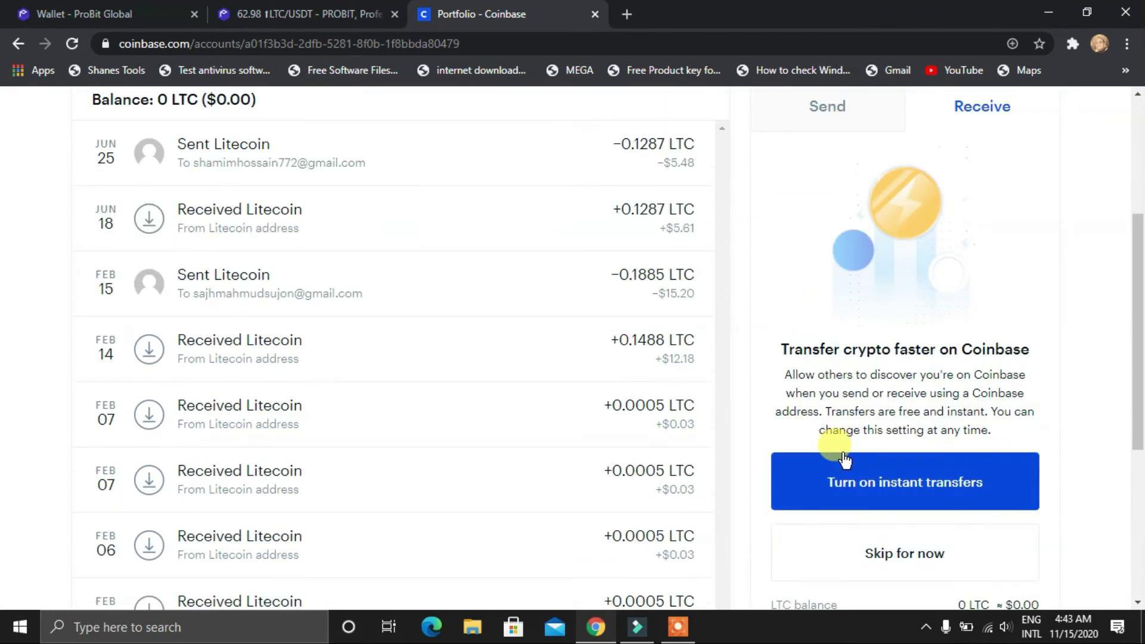
pyautogui.click(845, 479)
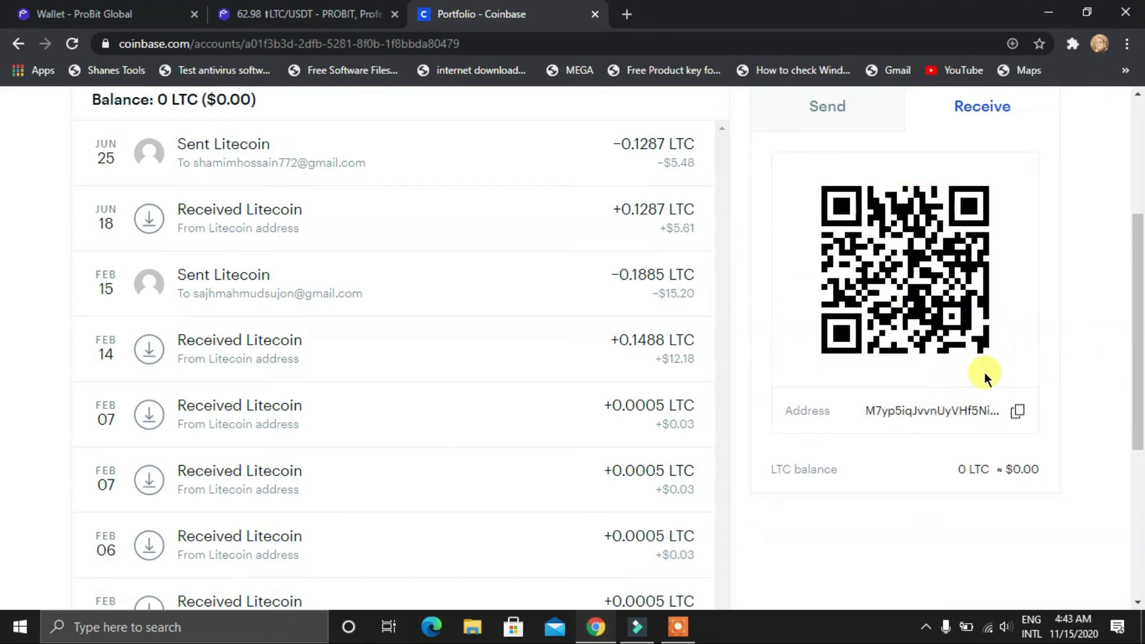
pyautogui.click(1018, 411)
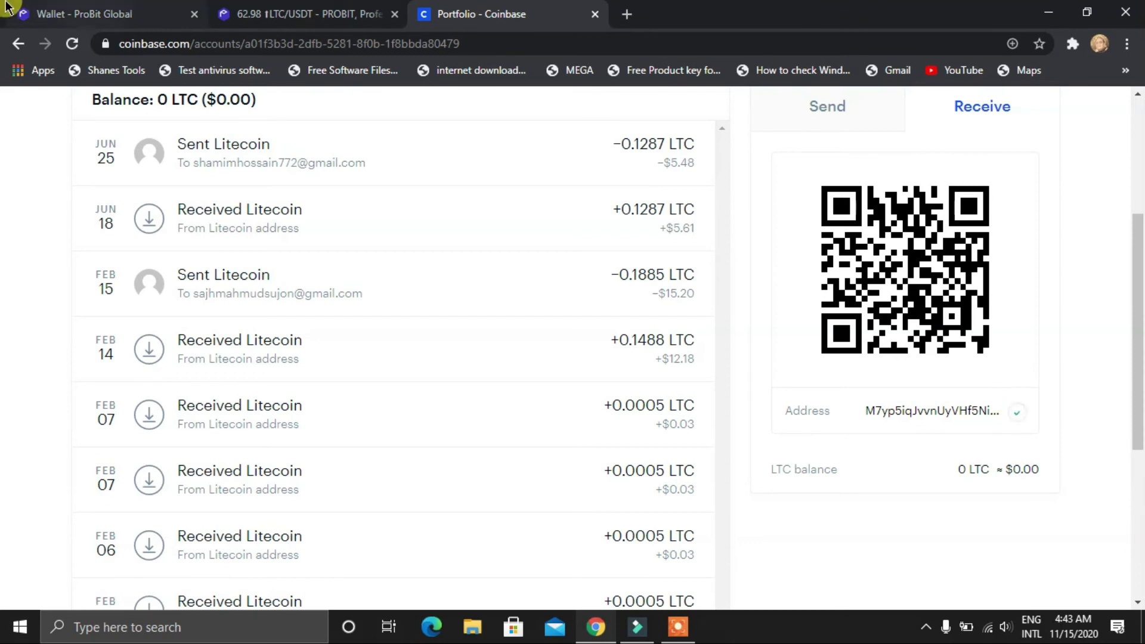
pyautogui.click(104, 9)
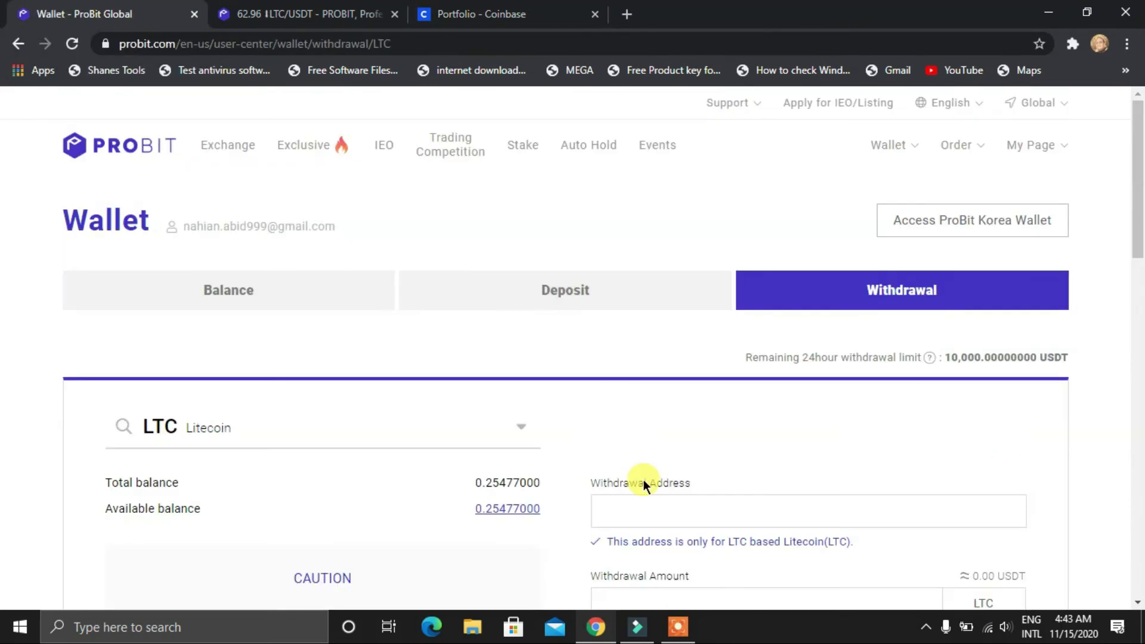
# Paste the copied Coinbase Litecoin receive address into ProBit's Withdrawal Address field
pyautogui.scroll(-3, 643, 480)
pyautogui.click(632, 340)
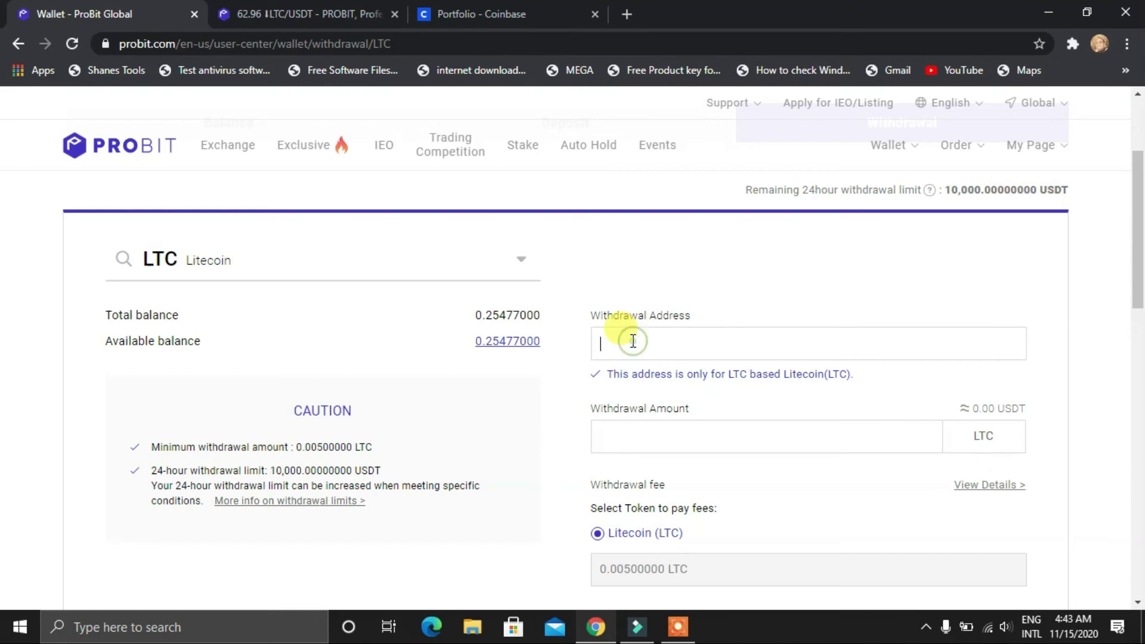
pyautogui.hotkey('ctrl', 'v')
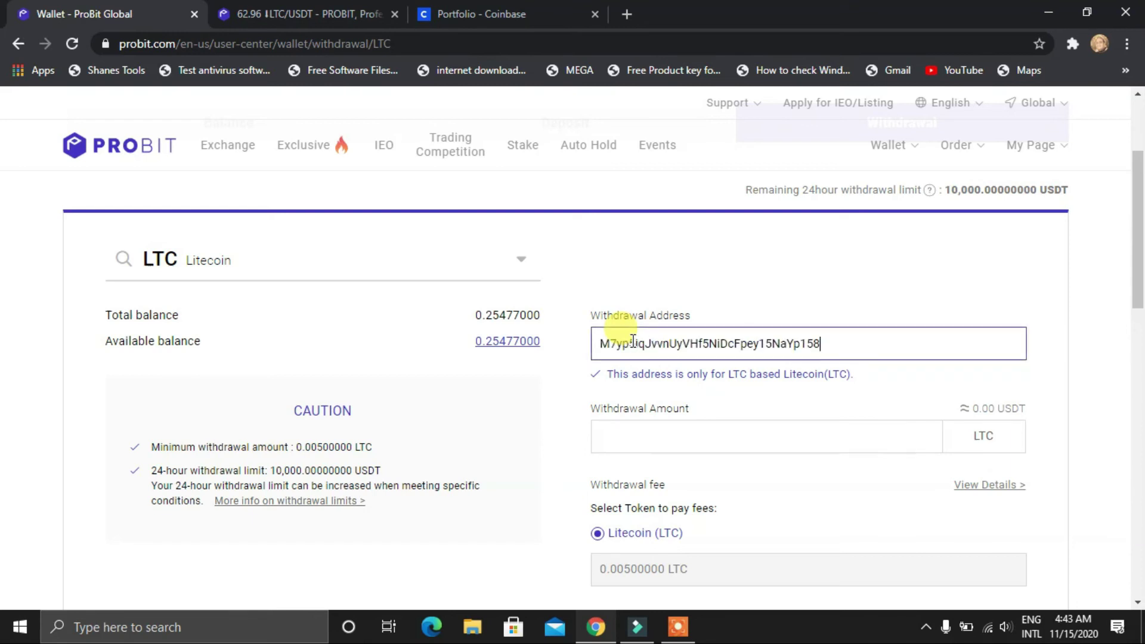
# Compare the pasted address against the Coinbase Litecoin wallet's receive address
pyautogui.click(319, 8)
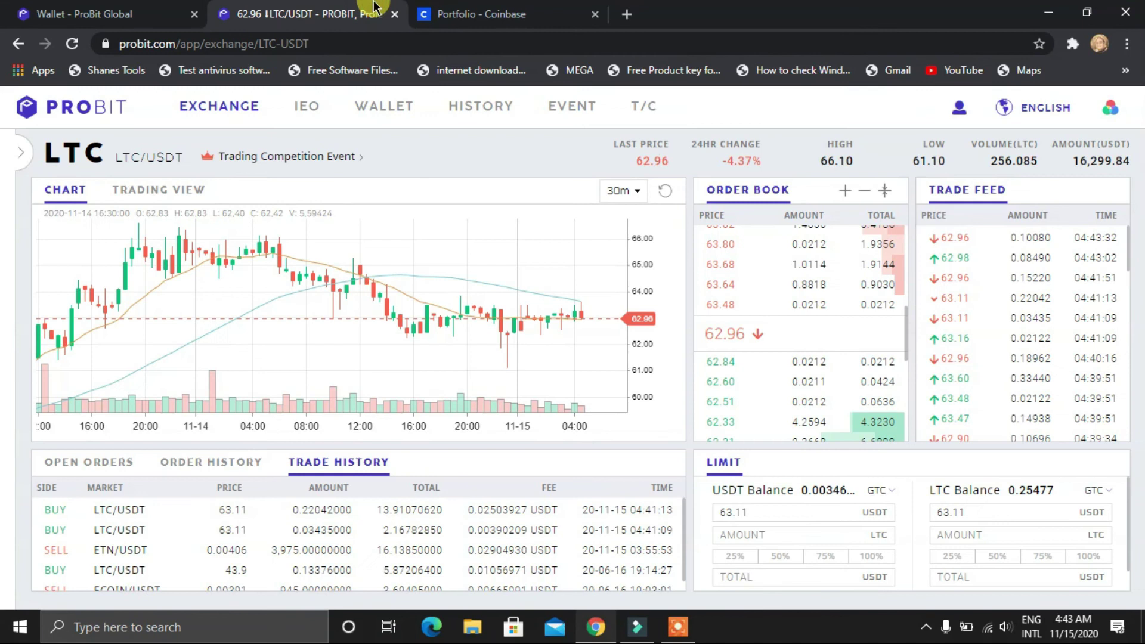
pyautogui.click(444, 12)
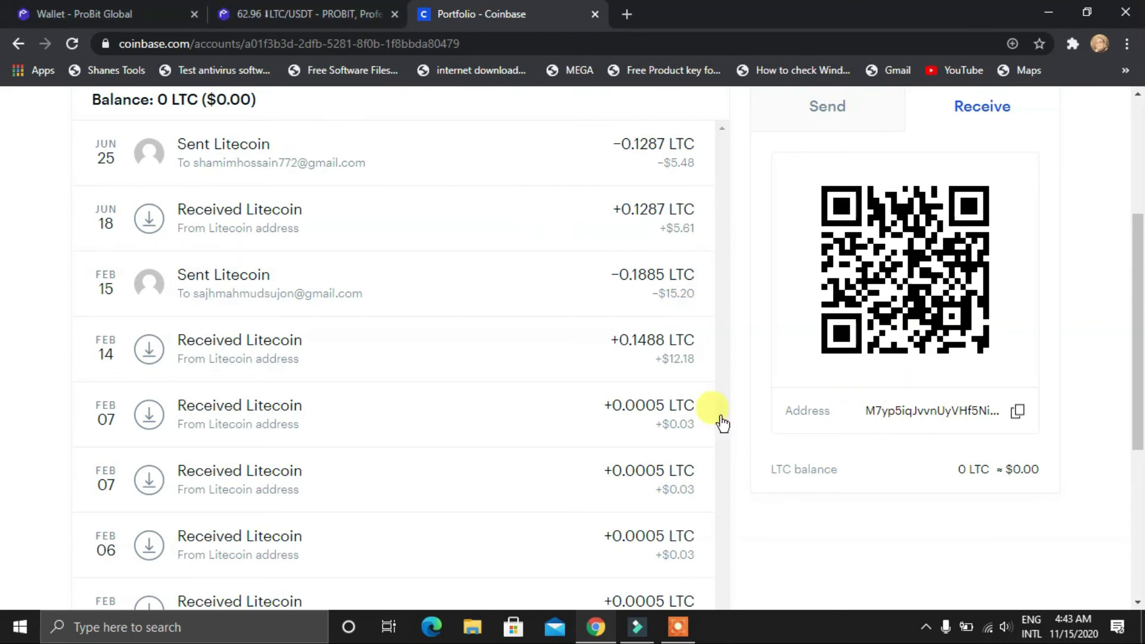
pyautogui.click(22, 10)
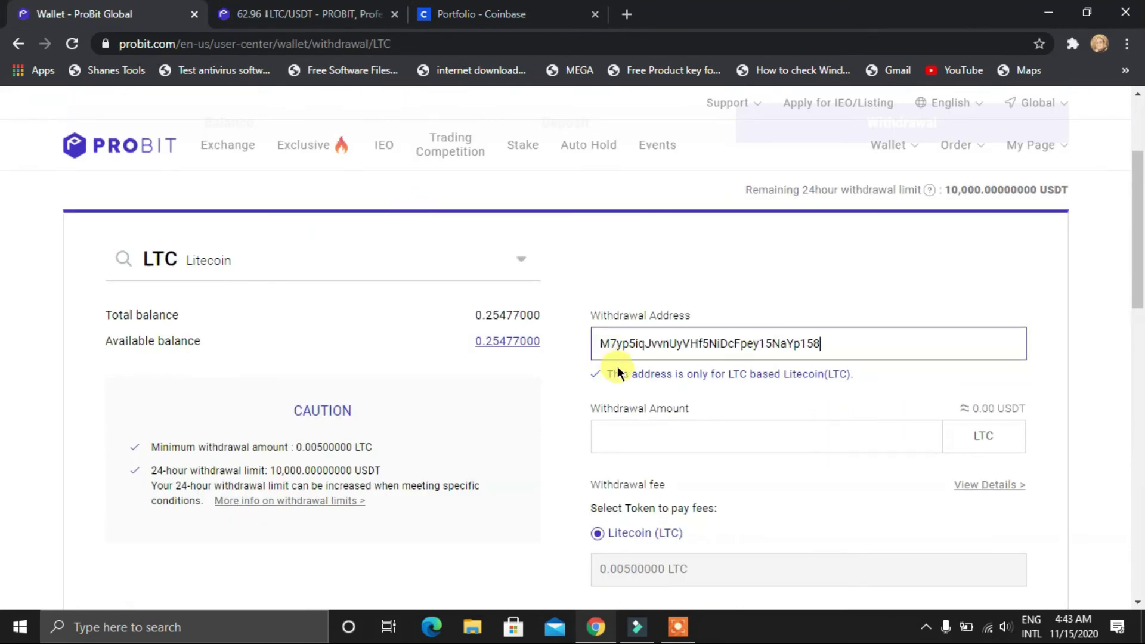
pyautogui.click(244, 14)
pyautogui.click(460, 13)
pyautogui.click(53, 8)
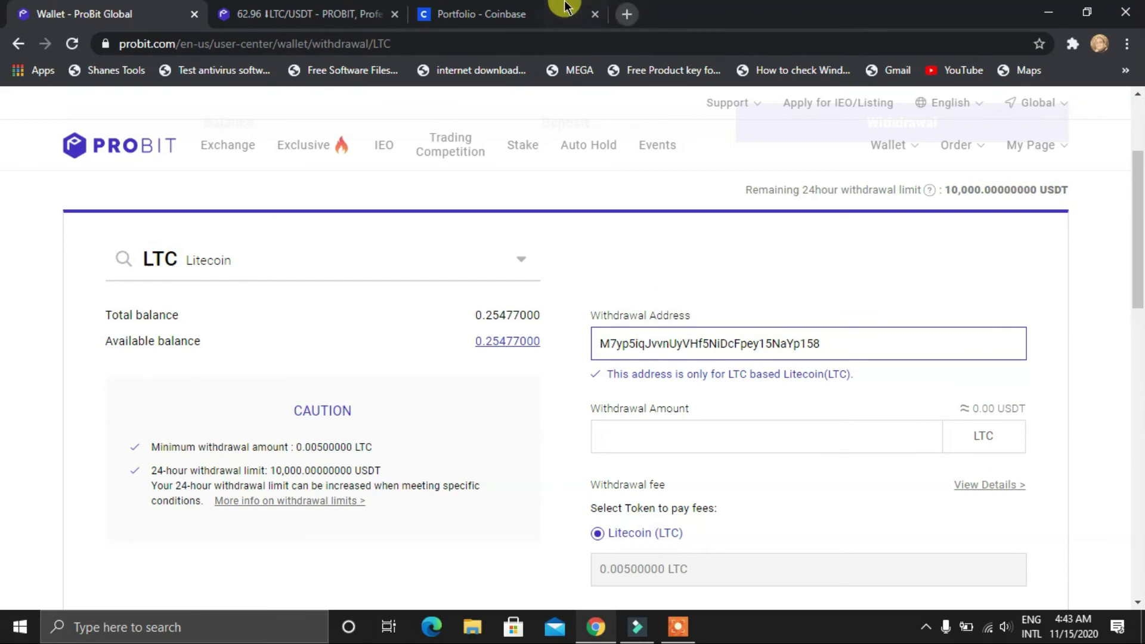
pyautogui.click(541, 9)
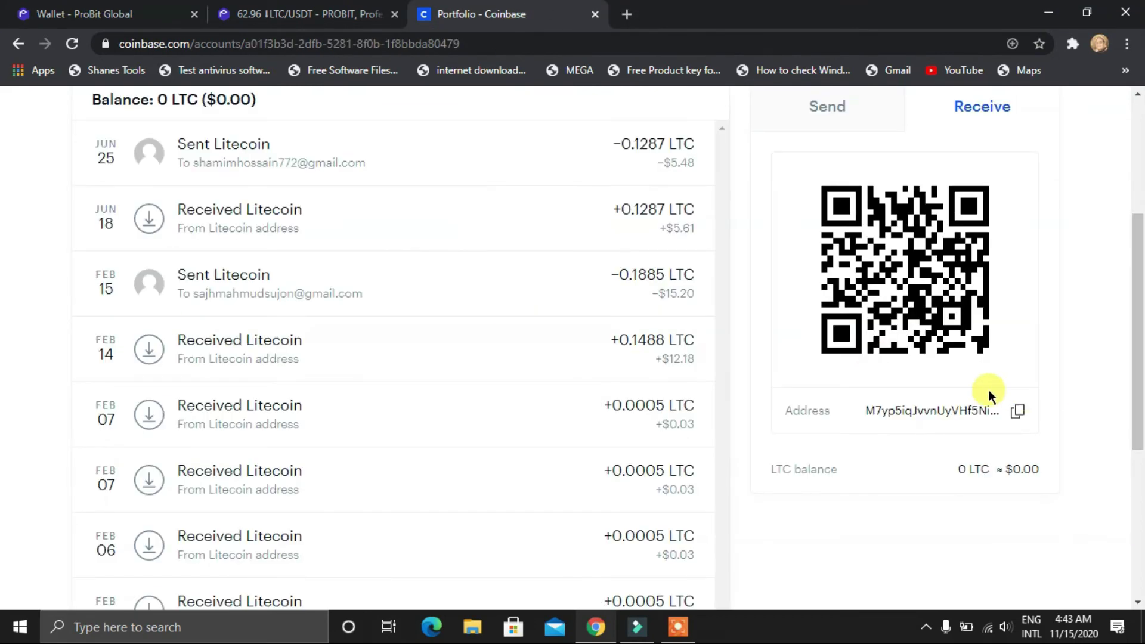
pyautogui.click(145, 8)
# Fill the withdrawal amount with the full 0.25477 LTC balance and check the withdrawal fee details
pyautogui.click(712, 440)
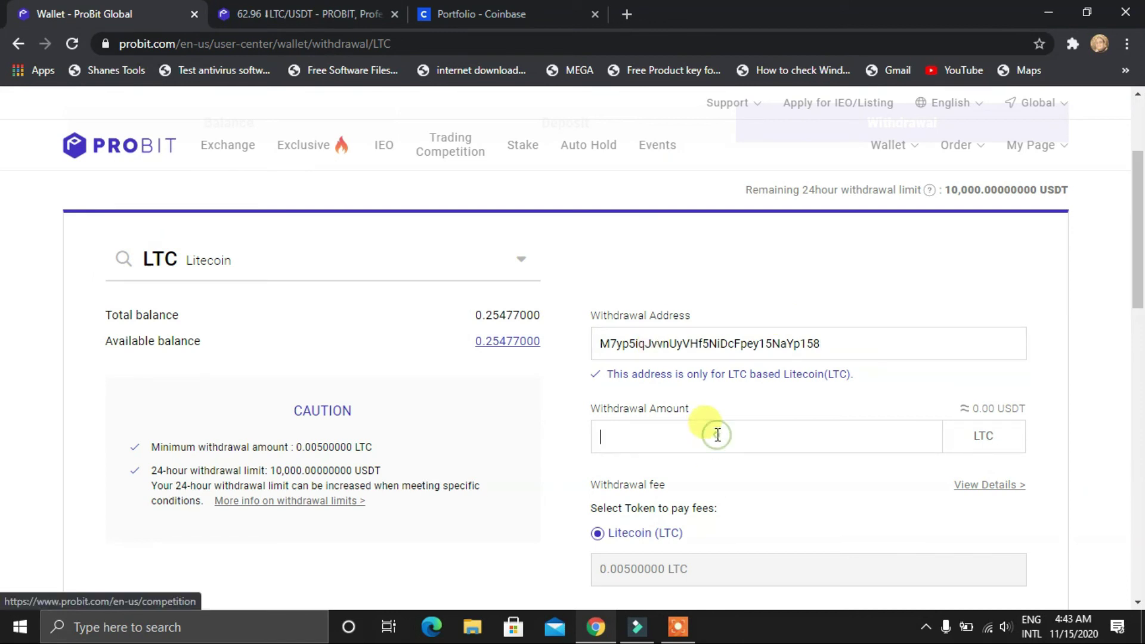
pyautogui.click(509, 349)
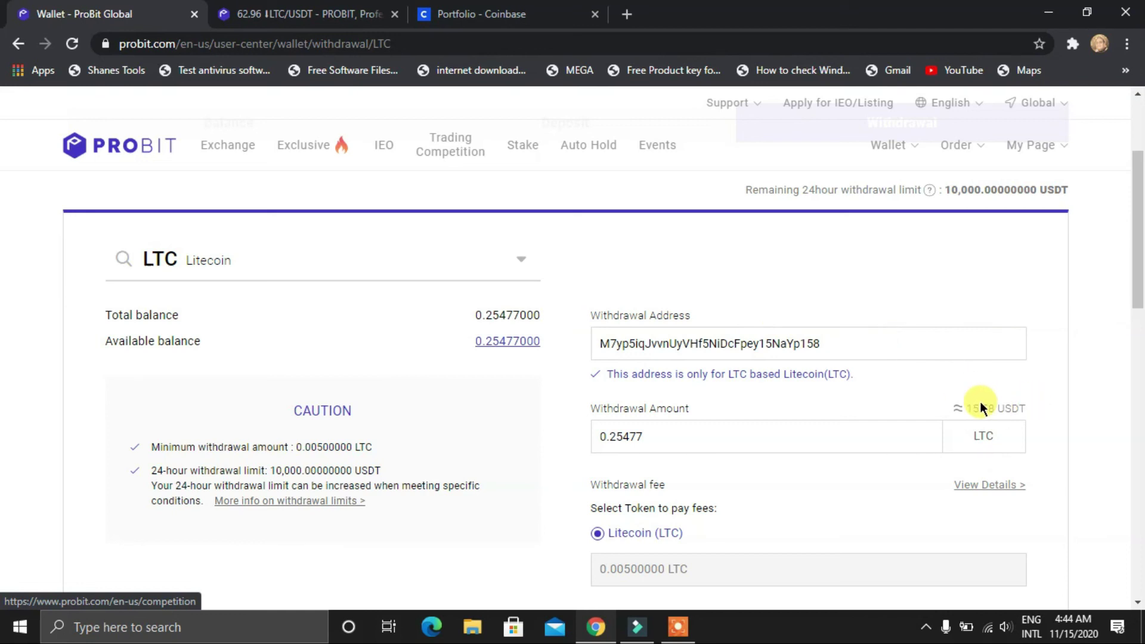
pyautogui.scroll(-2, 803, 381)
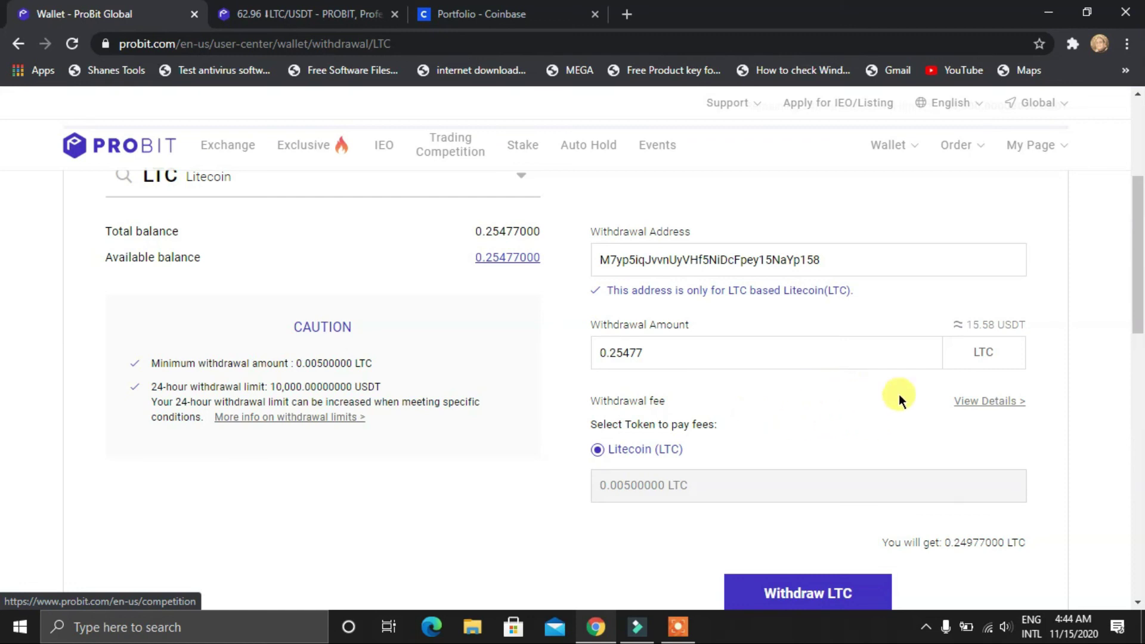
pyautogui.click(991, 402)
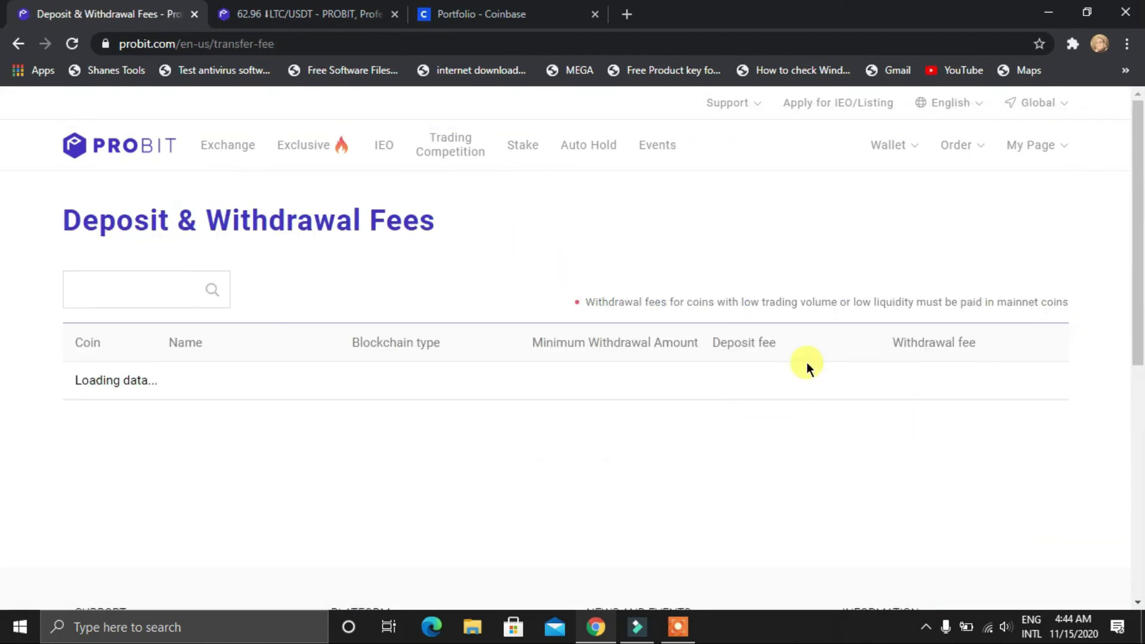
# Back on the form, re-paste the Coinbase address and refill the full 0.25477 LTC amount
pyautogui.hotkey('alt', 'Left')
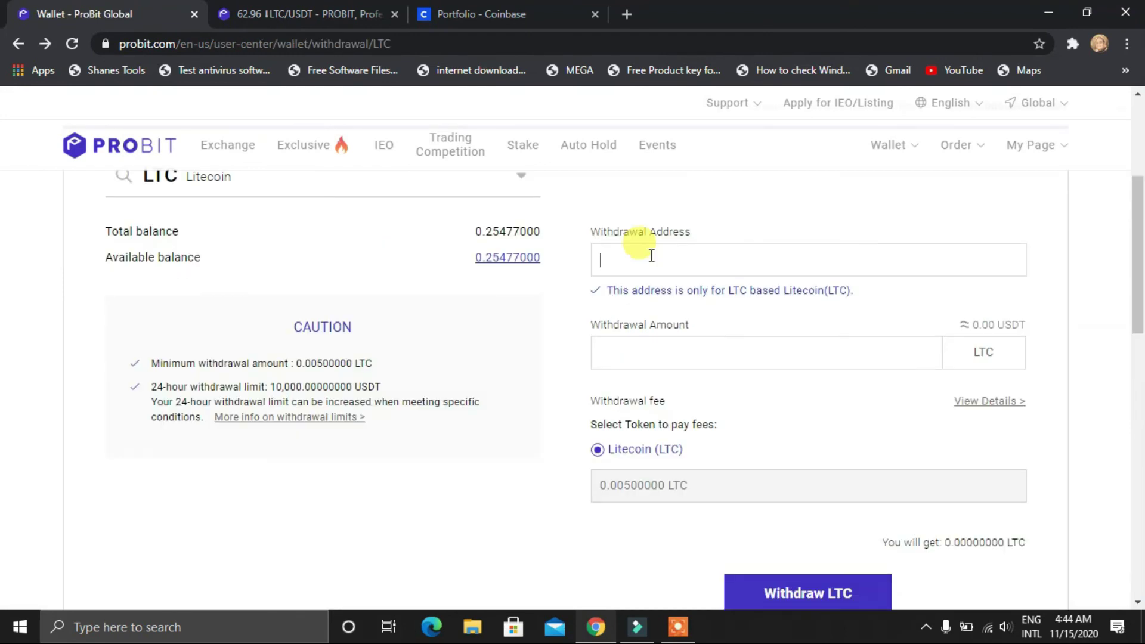
pyautogui.hotkey('ctrl', 'v')
pyautogui.click(690, 355)
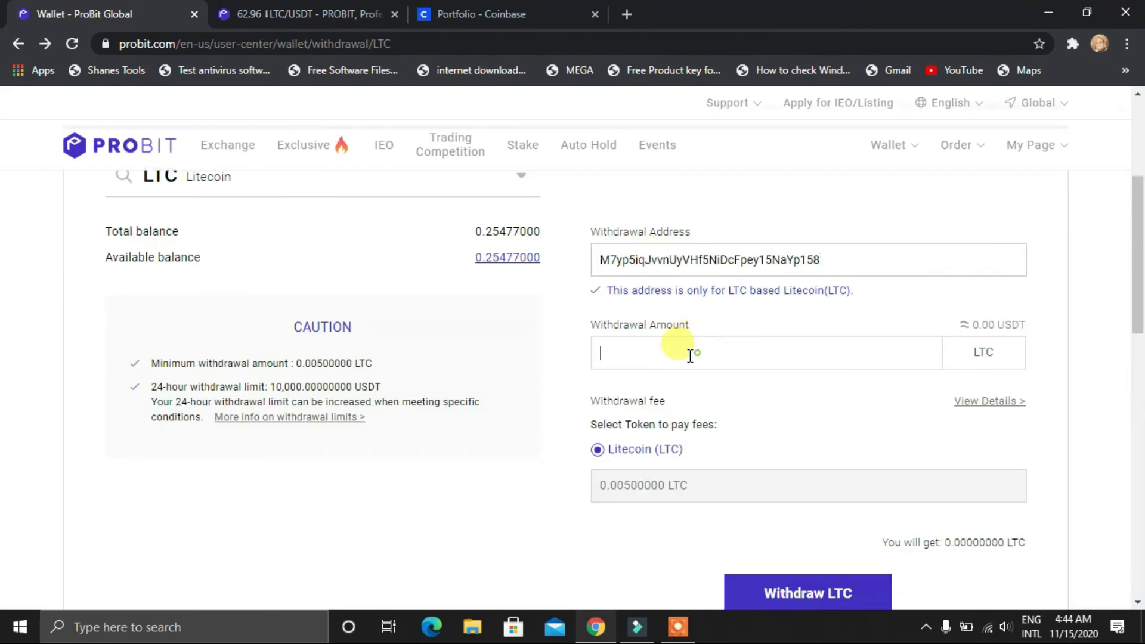
pyautogui.click(507, 255)
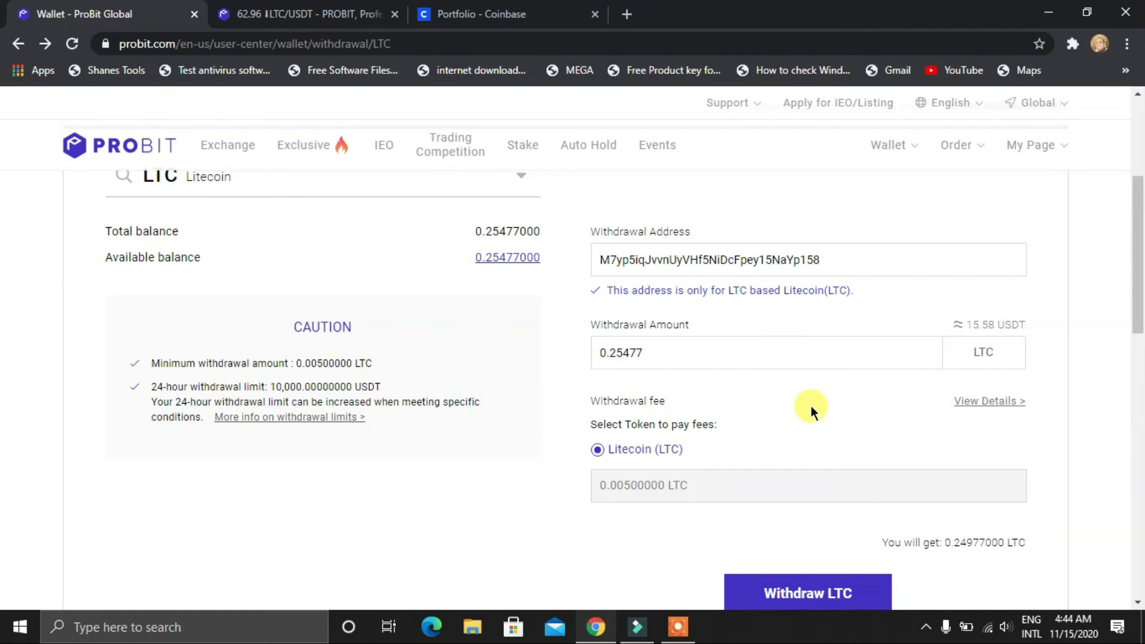
pyautogui.scroll(-1, 775, 405)
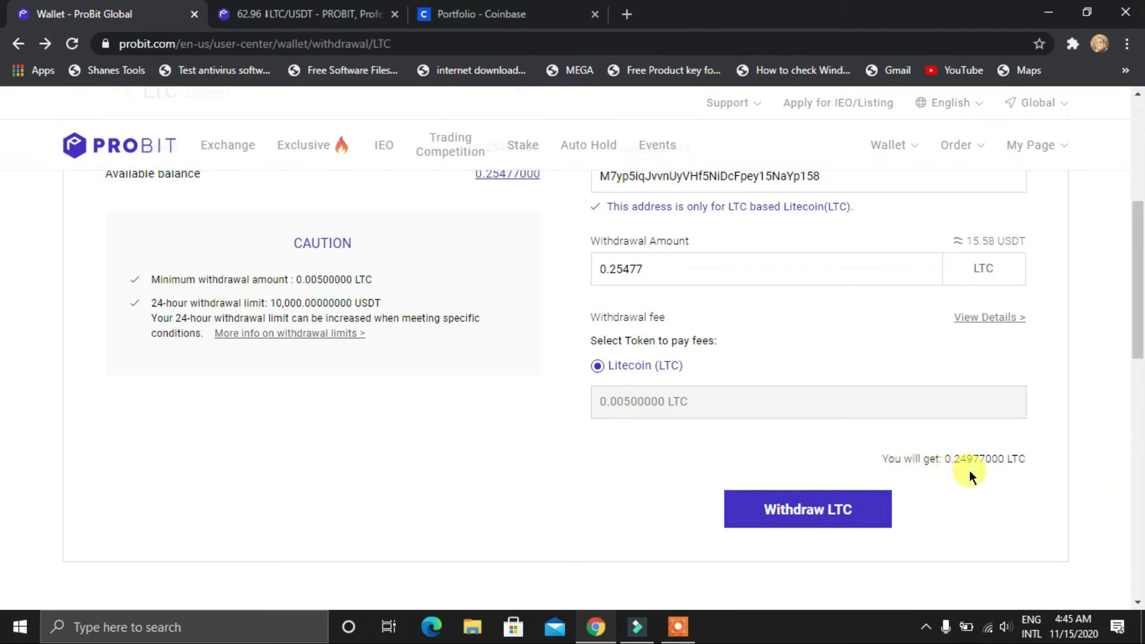
# Submit the LTC withdrawal, confirm the 0.24977 LTC Requested entry, then view Coinbase's Litecoin wallet
pyautogui.click(843, 510)
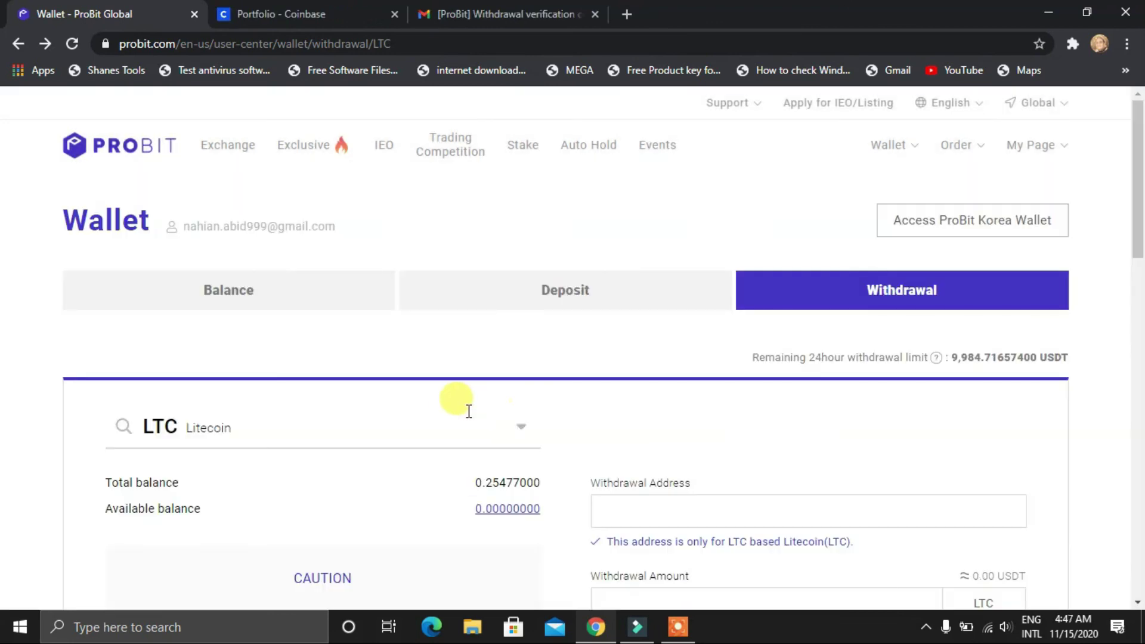
pyautogui.scroll(-3, 467, 401)
pyautogui.scroll(-4, 467, 411)
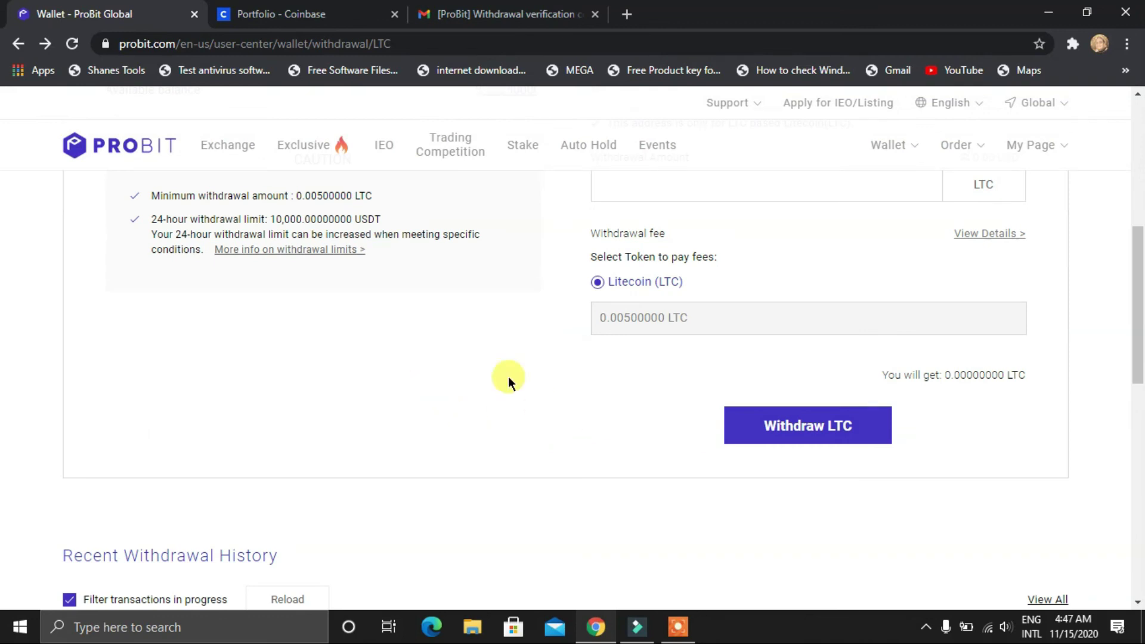
pyautogui.scroll(-1, 639, 454)
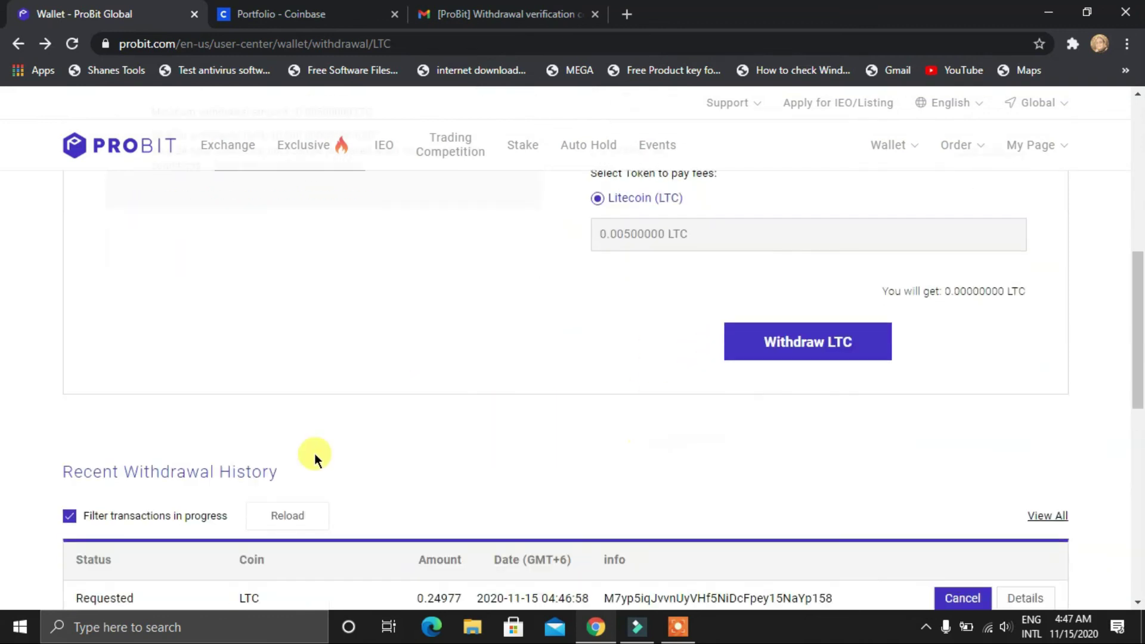
pyautogui.scroll(-3, 313, 453)
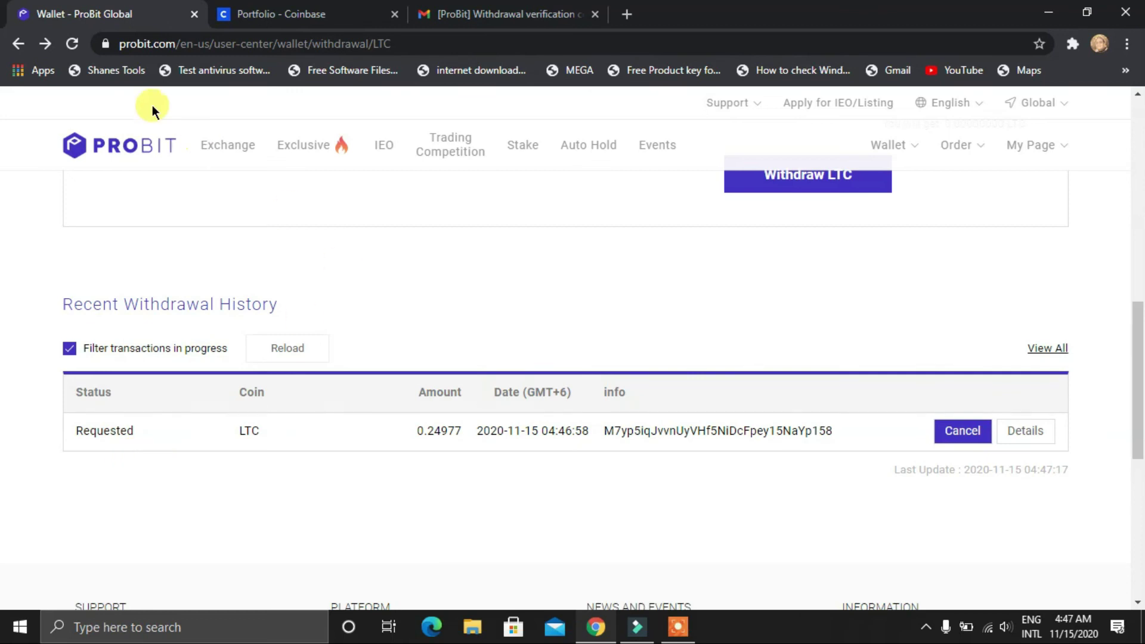
pyautogui.click(268, 13)
pyautogui.scroll(3, 976, 395)
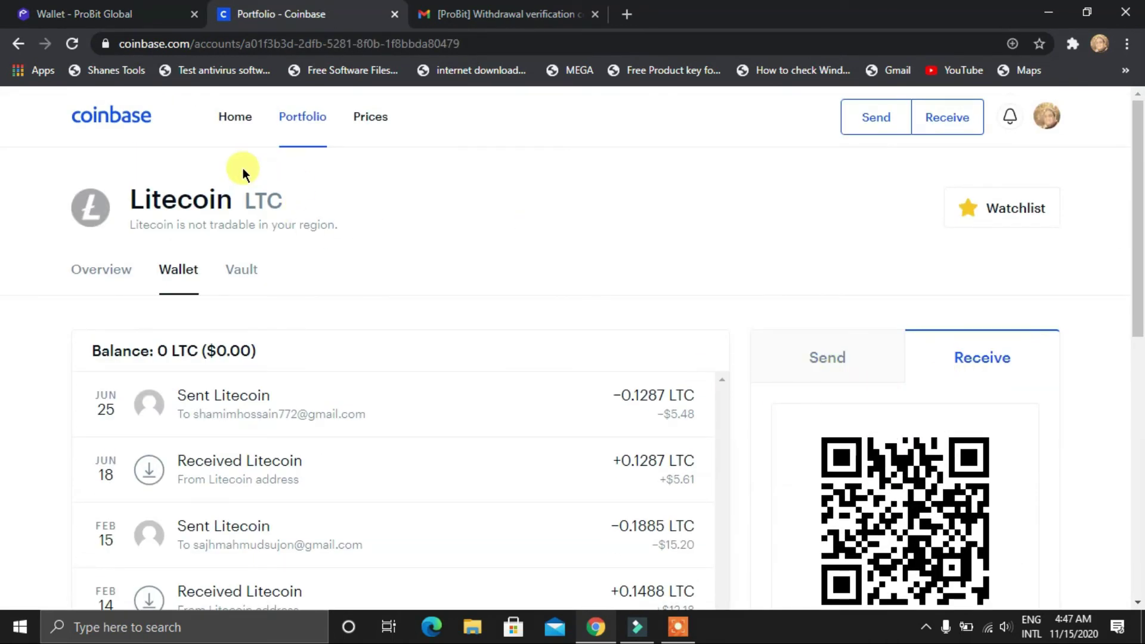
# Read ProBit's withdrawal request email in Gmail, then go back to the inbox and refresh it
pyautogui.hotkey('ctrl', 'Tab')
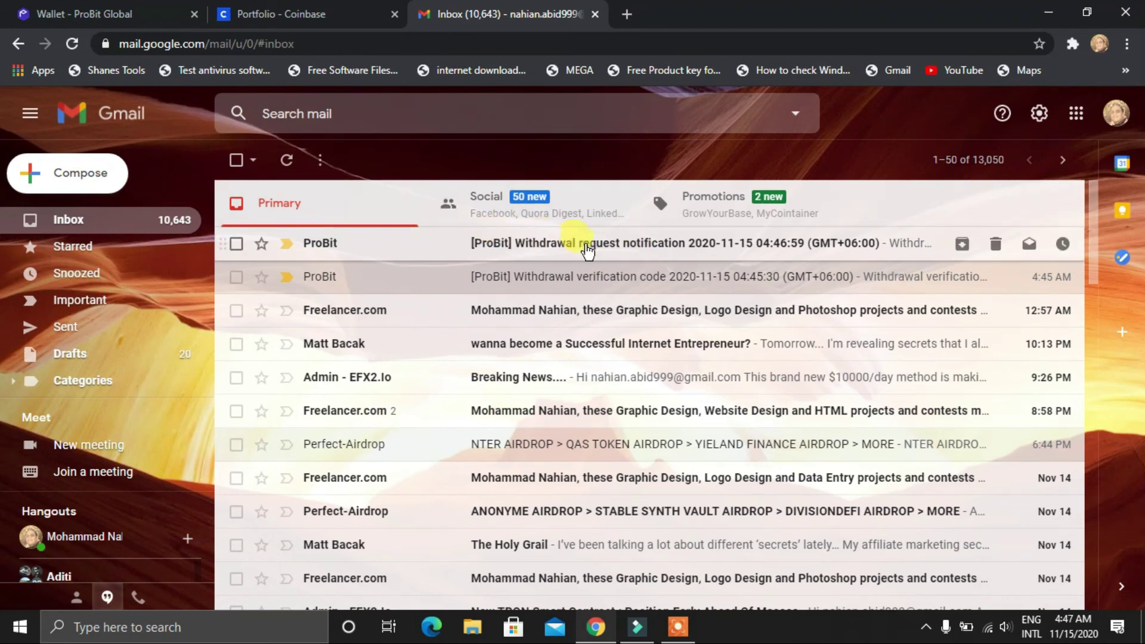
pyautogui.click(582, 243)
pyautogui.scroll(-3, 588, 248)
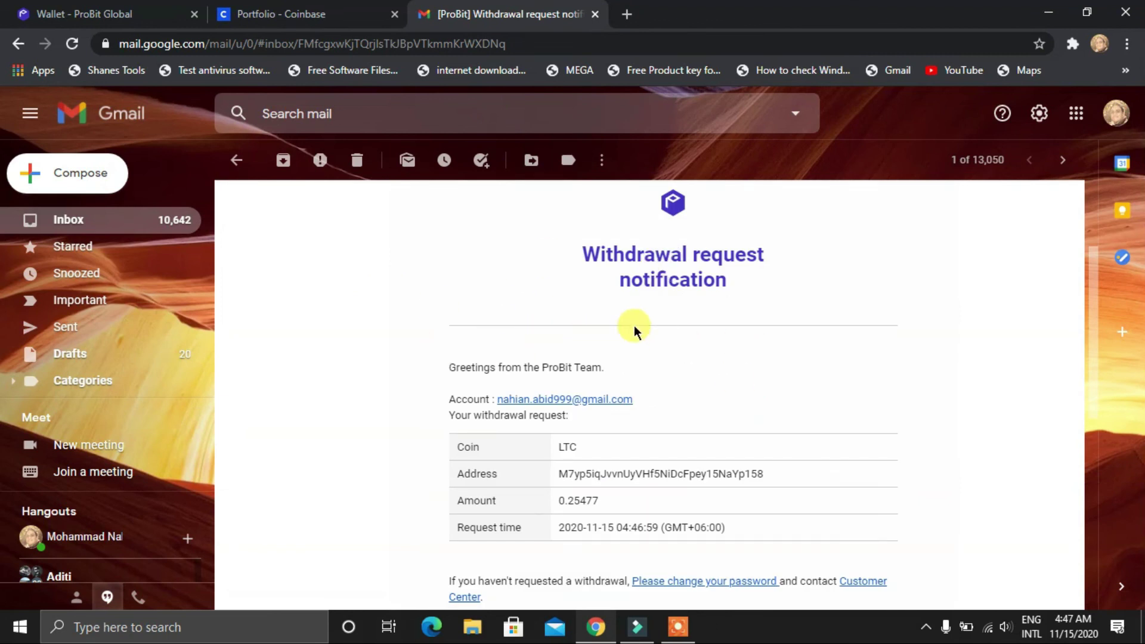
pyautogui.scroll(-3, 635, 331)
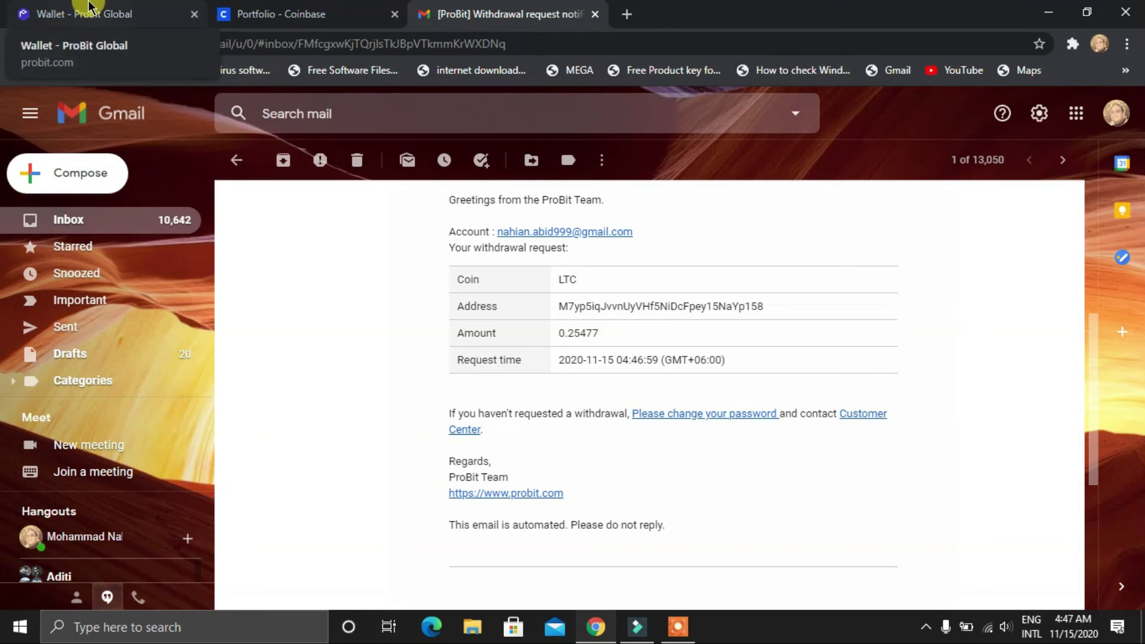
pyautogui.click(236, 160)
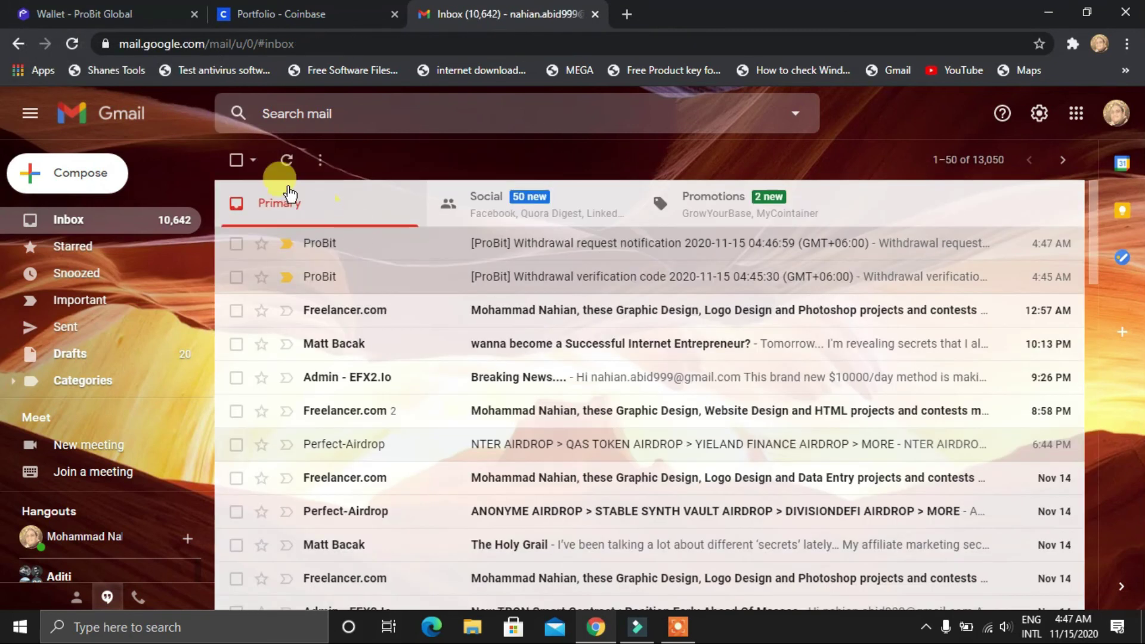
pyautogui.click(288, 161)
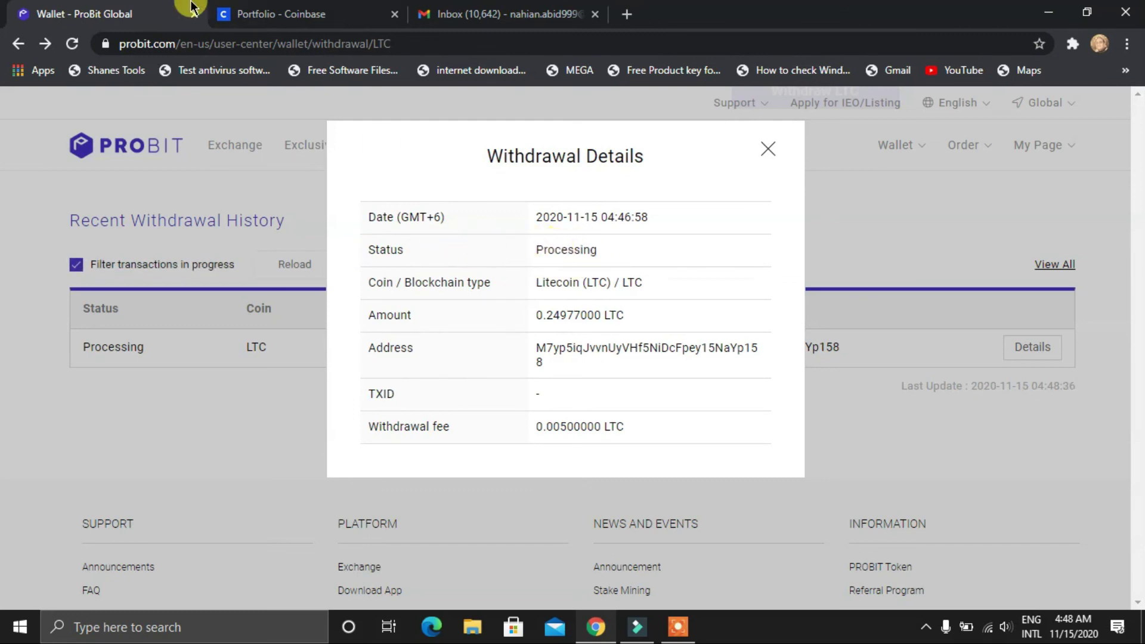
# Check Gmail for new mail, then reload the Coinbase Litecoin wallet, still at 0 LTC
pyautogui.click(521, 15)
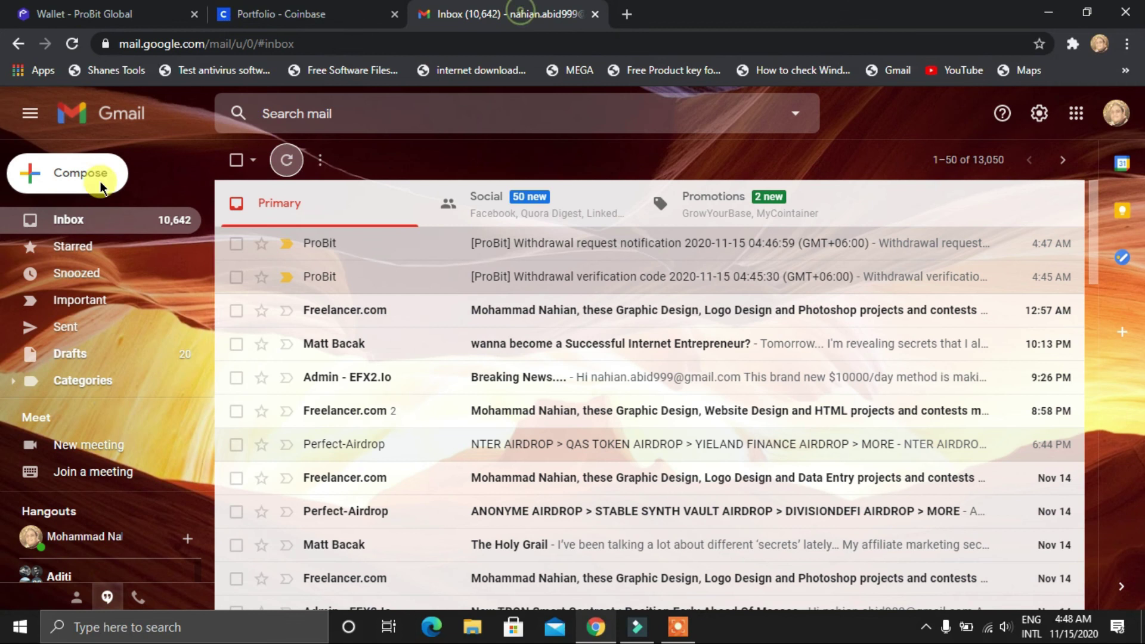
pyautogui.click(287, 163)
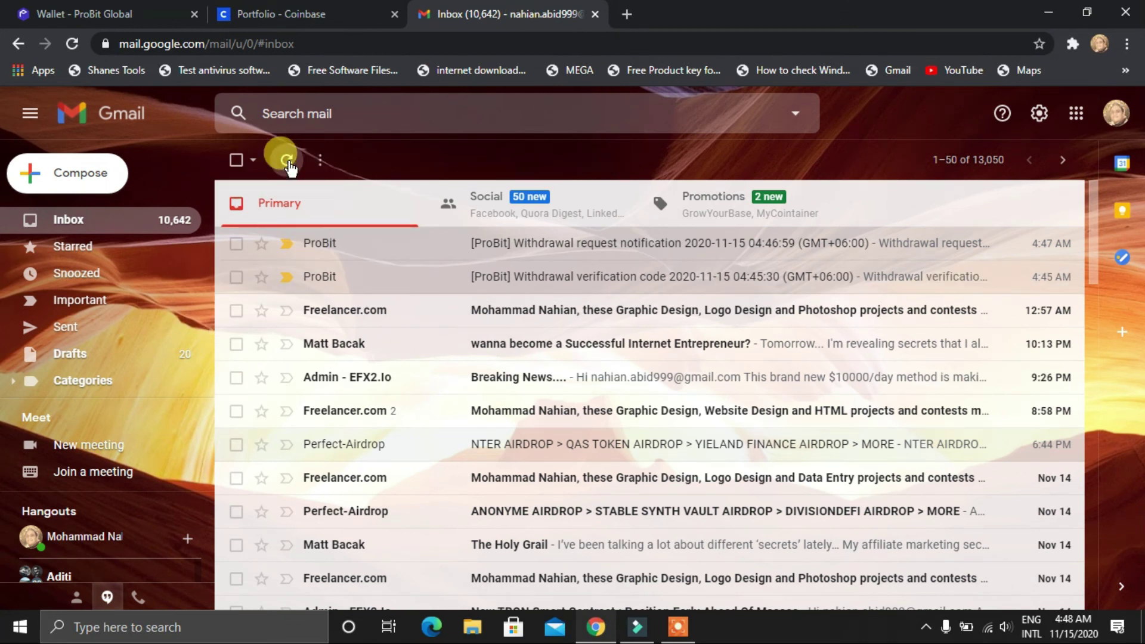
pyautogui.click(280, 14)
pyautogui.click(72, 44)
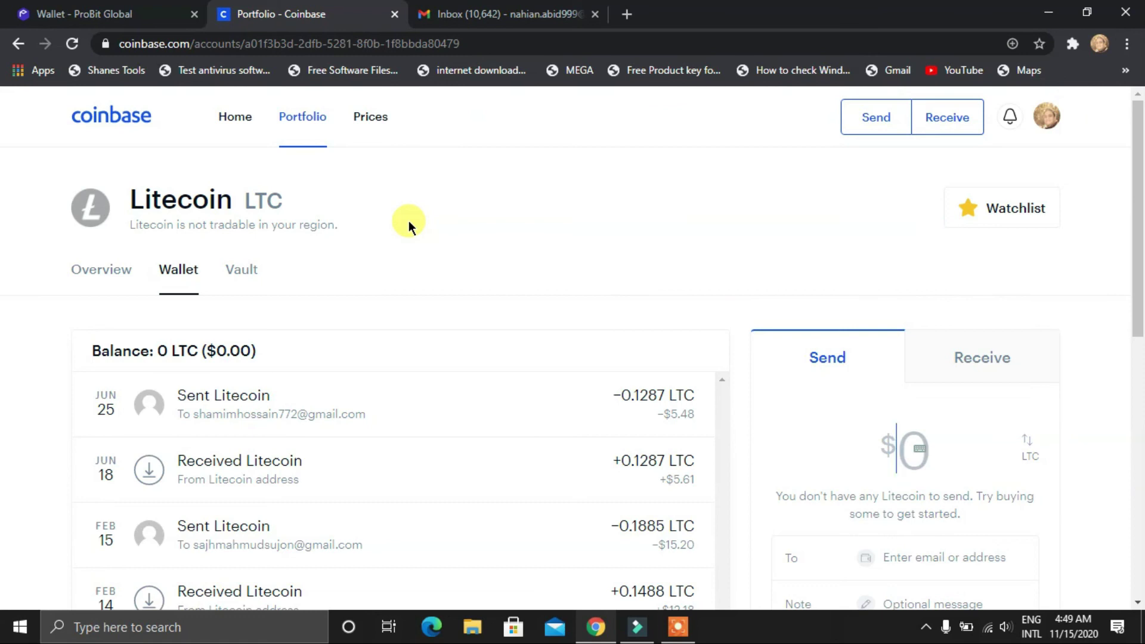
# Review the ProBit withdrawal details, still Processing, then return to the Gmail inbox
pyautogui.click(97, 7)
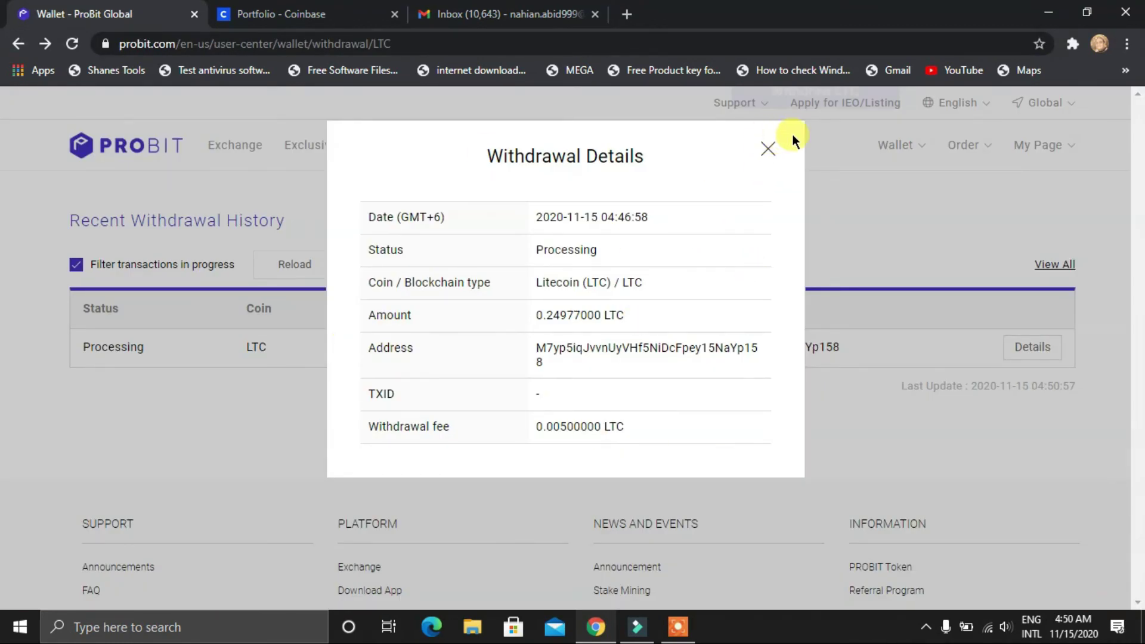
pyautogui.click(774, 149)
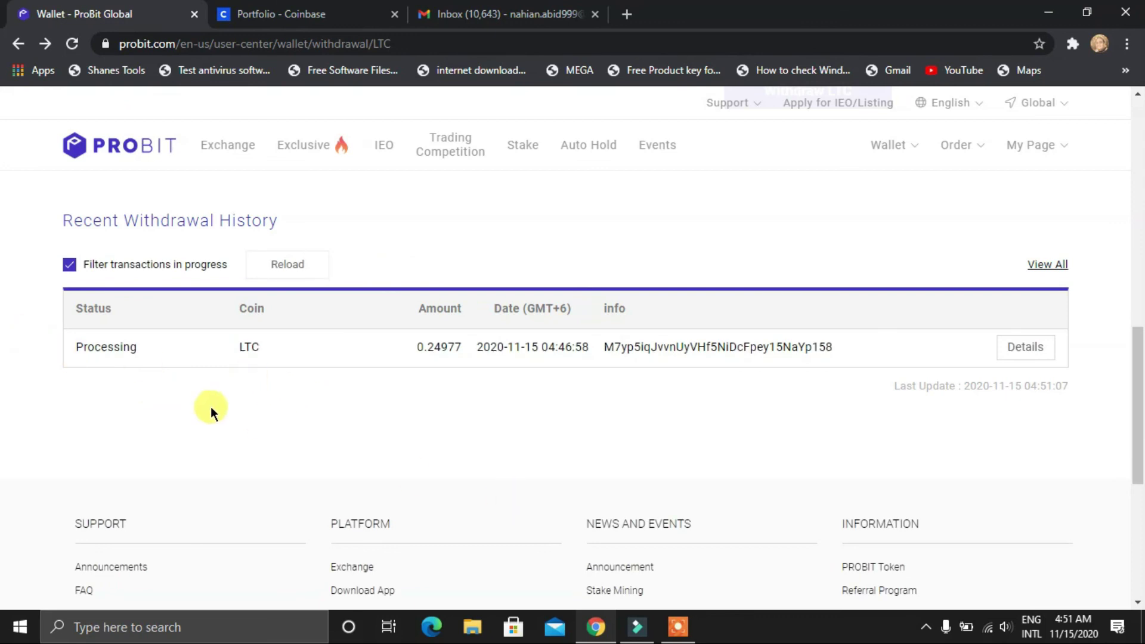
pyautogui.click(474, 13)
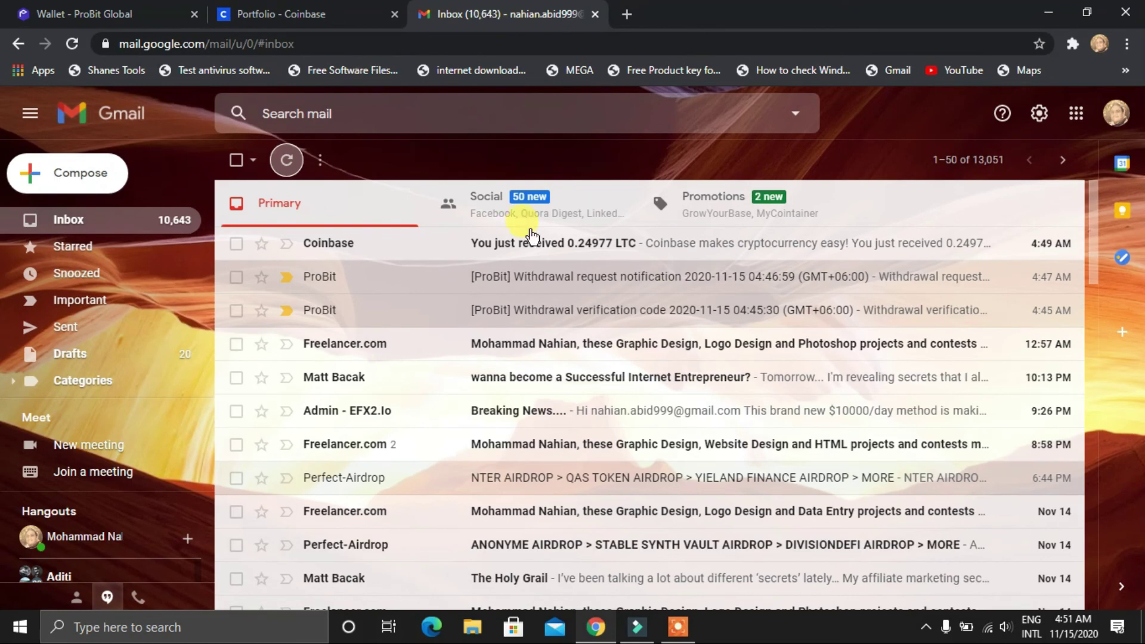
pyautogui.click(426, 245)
pyautogui.scroll(-3, 411, 242)
pyautogui.scroll(1, 756, 343)
pyautogui.scroll(1, 756, 342)
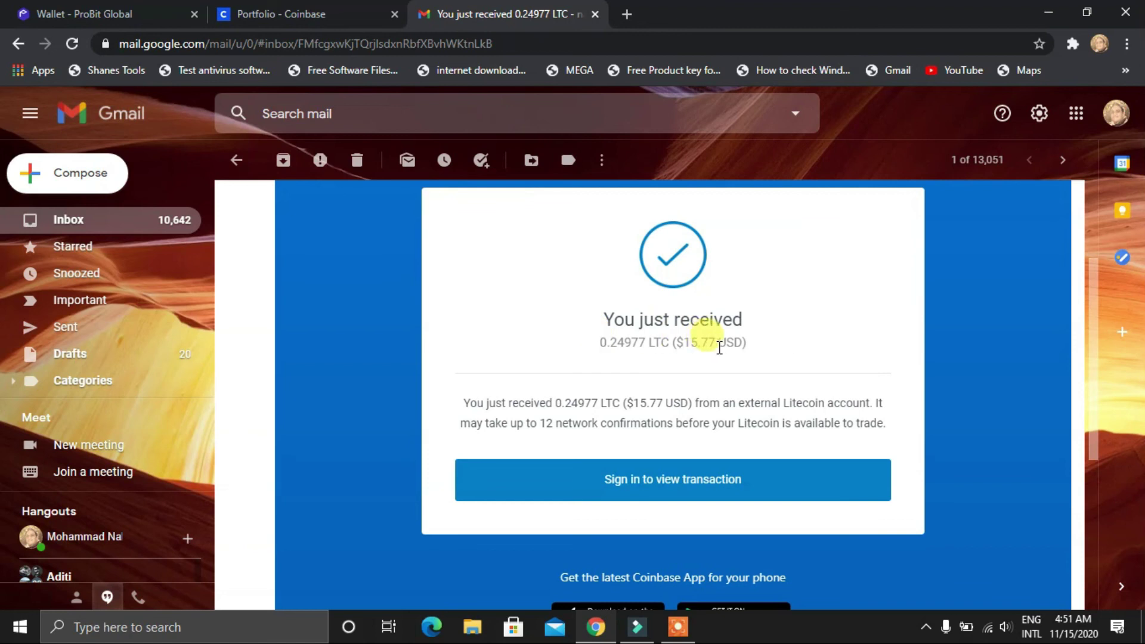
pyautogui.scroll(3, 510, 325)
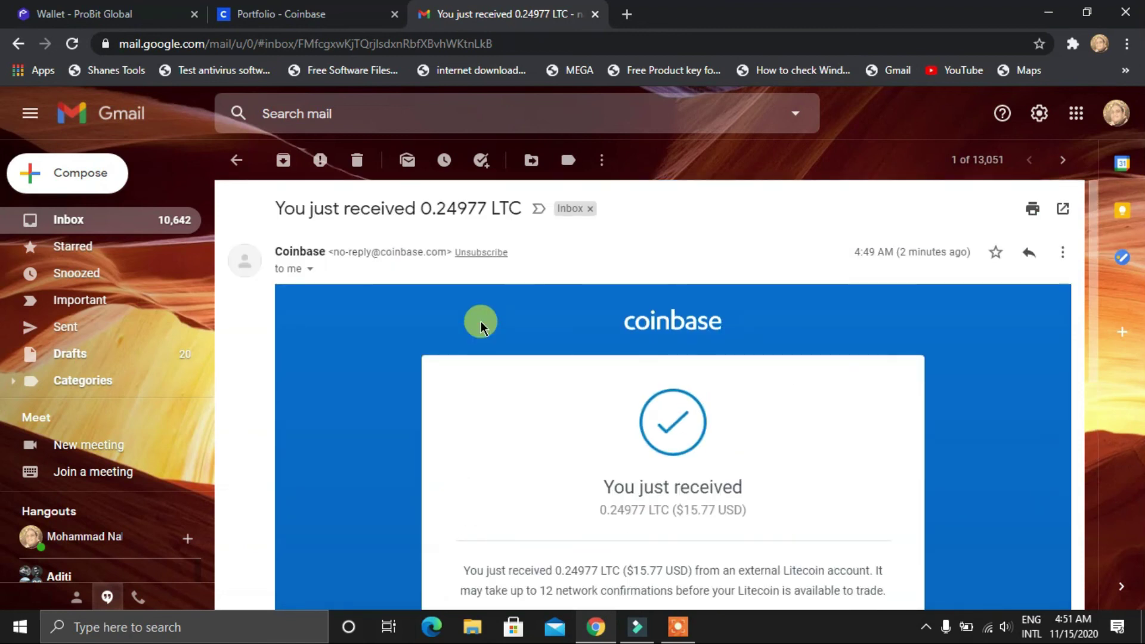
pyautogui.click(19, 44)
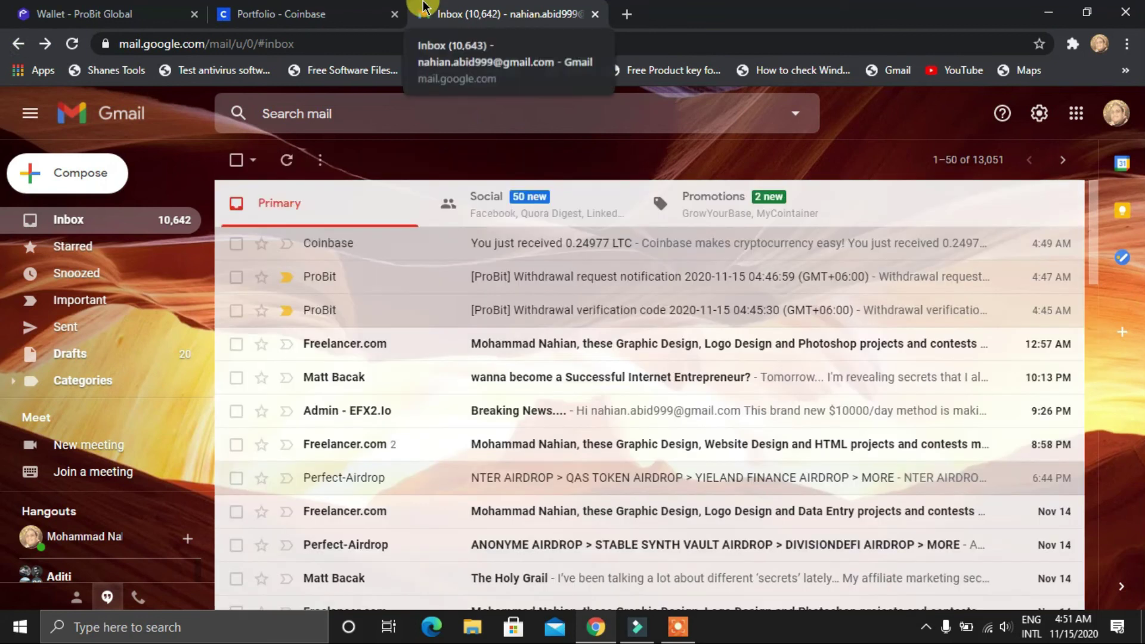
pyautogui.click(236, 8)
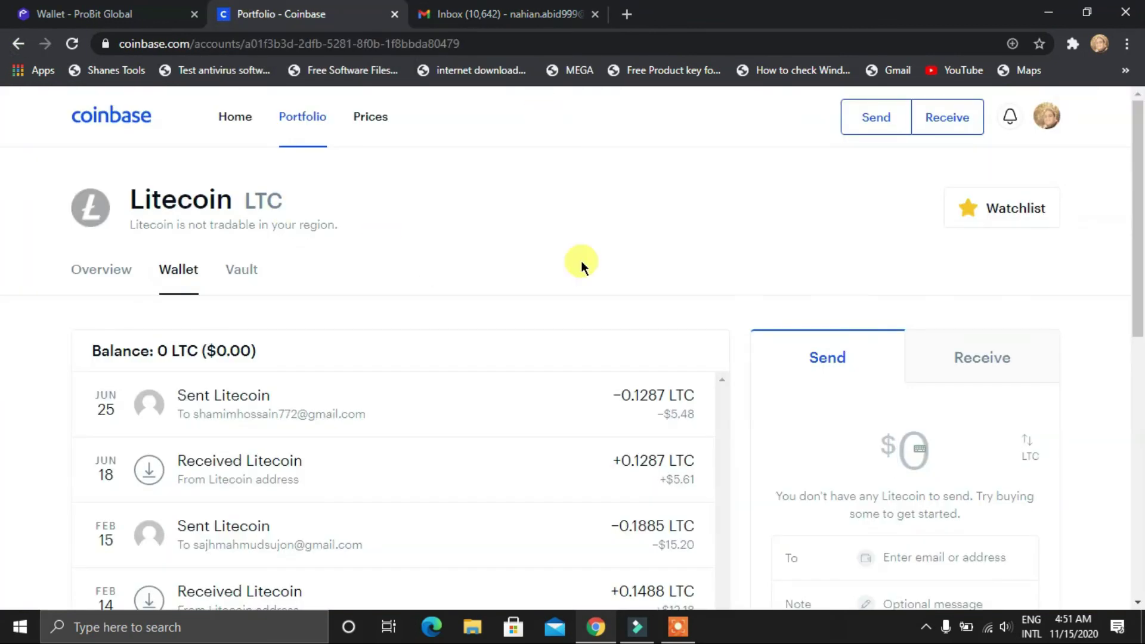
# Reload the Litecoin wallet and inspect the pending 0.24977 LTC receipt's details
pyautogui.click(70, 45)
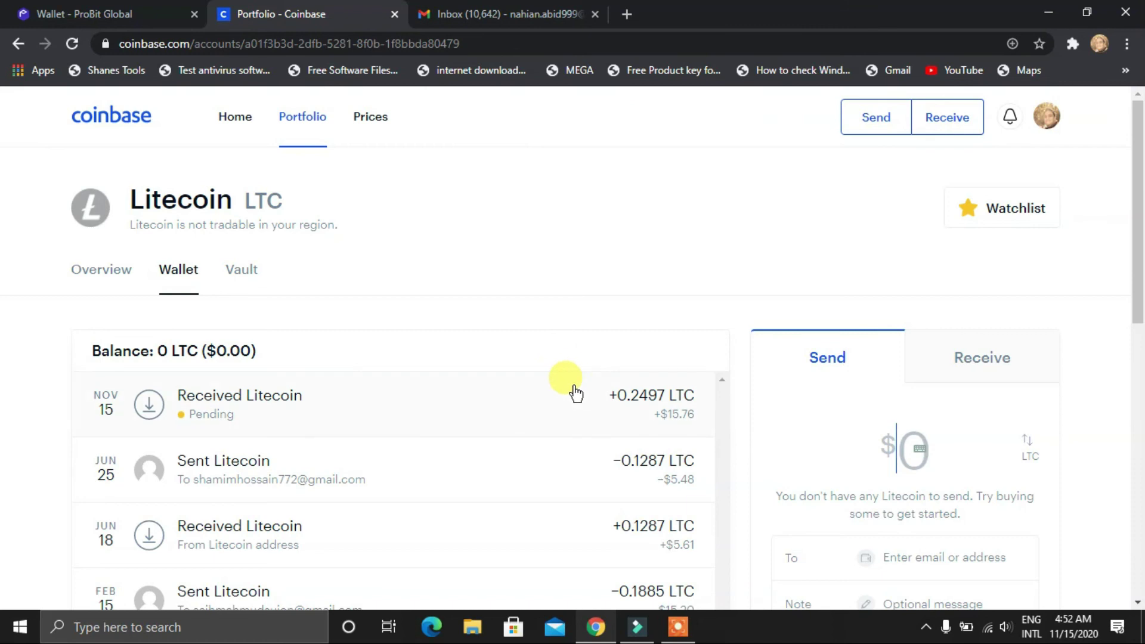
pyautogui.click(262, 403)
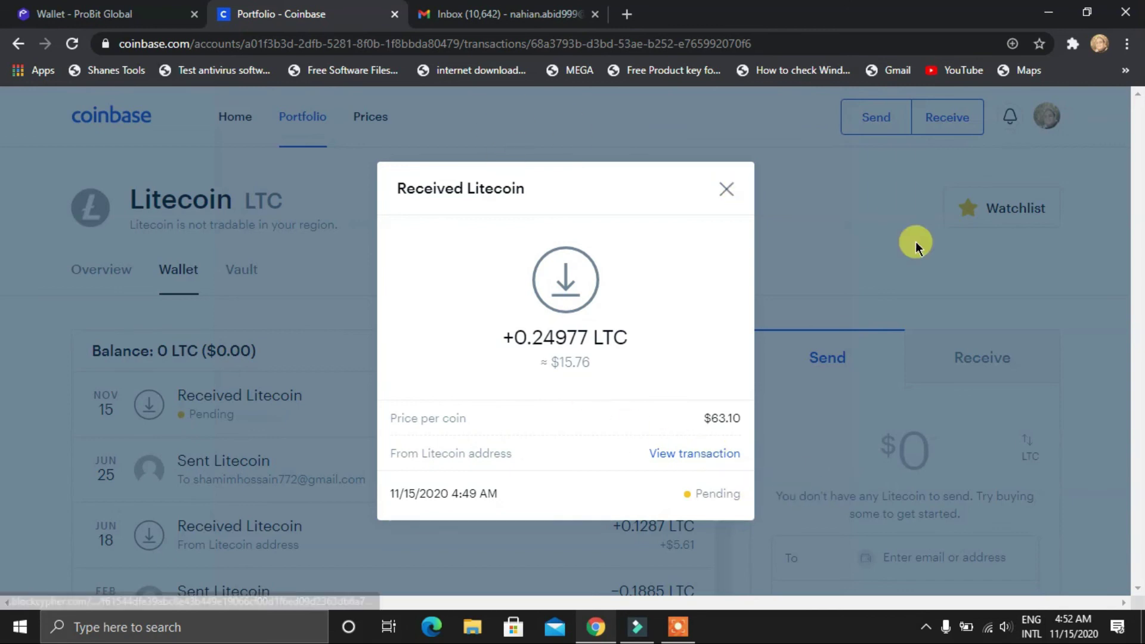
pyautogui.click(724, 189)
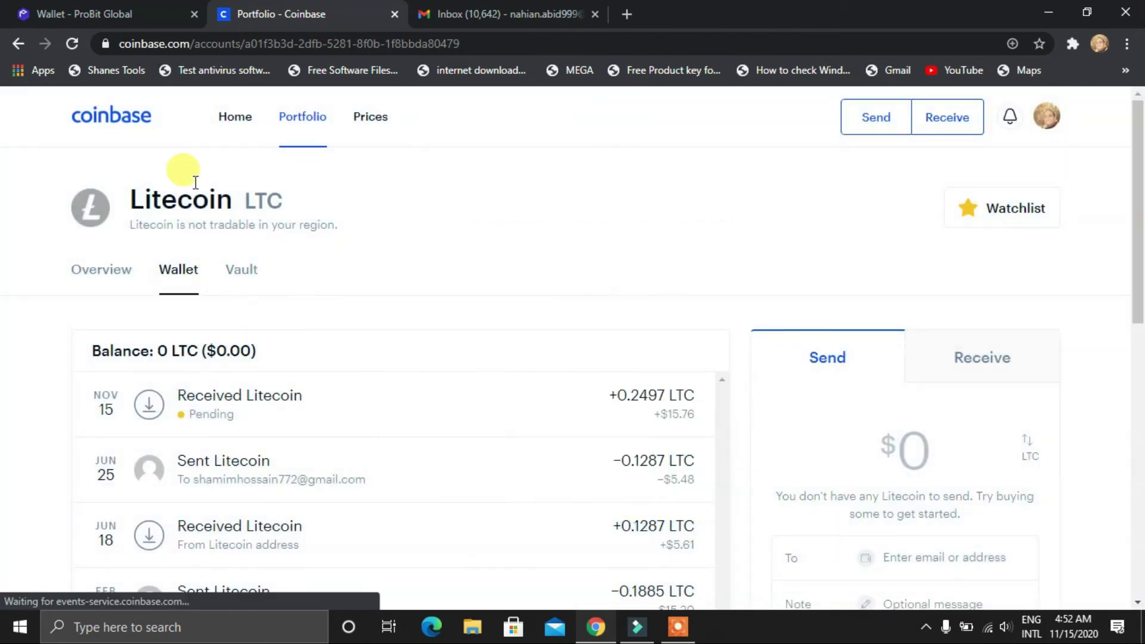
# Find the received +0.2497 LTC entry dated Nov 15, 2020 in the home dashboard's Recent transactions
pyautogui.click(245, 125)
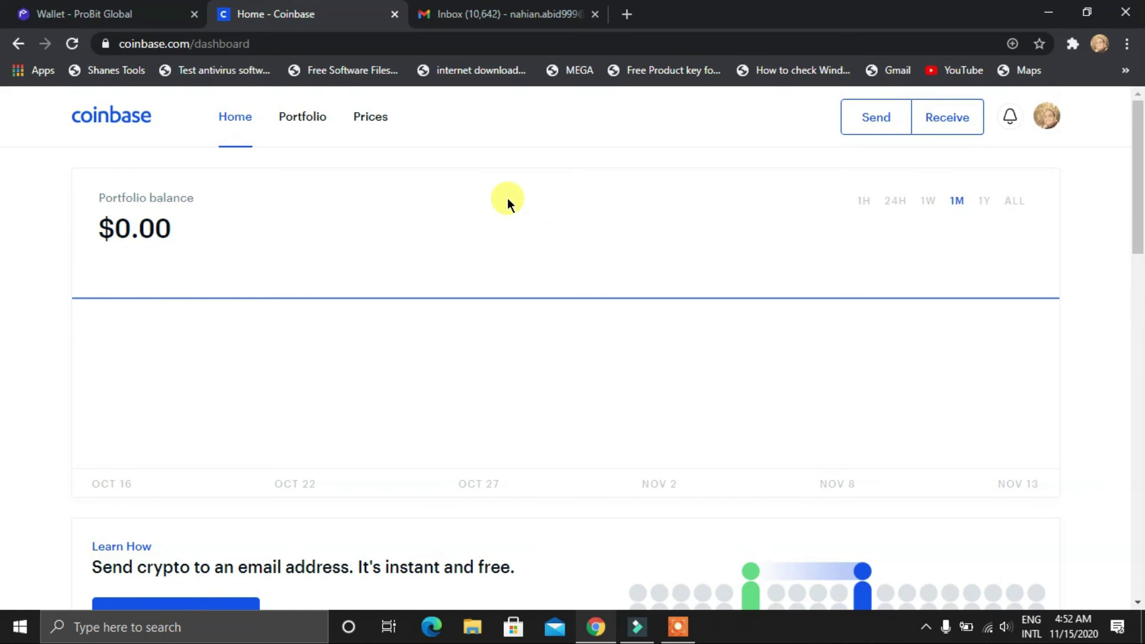
pyautogui.scroll(-2, 371, 263)
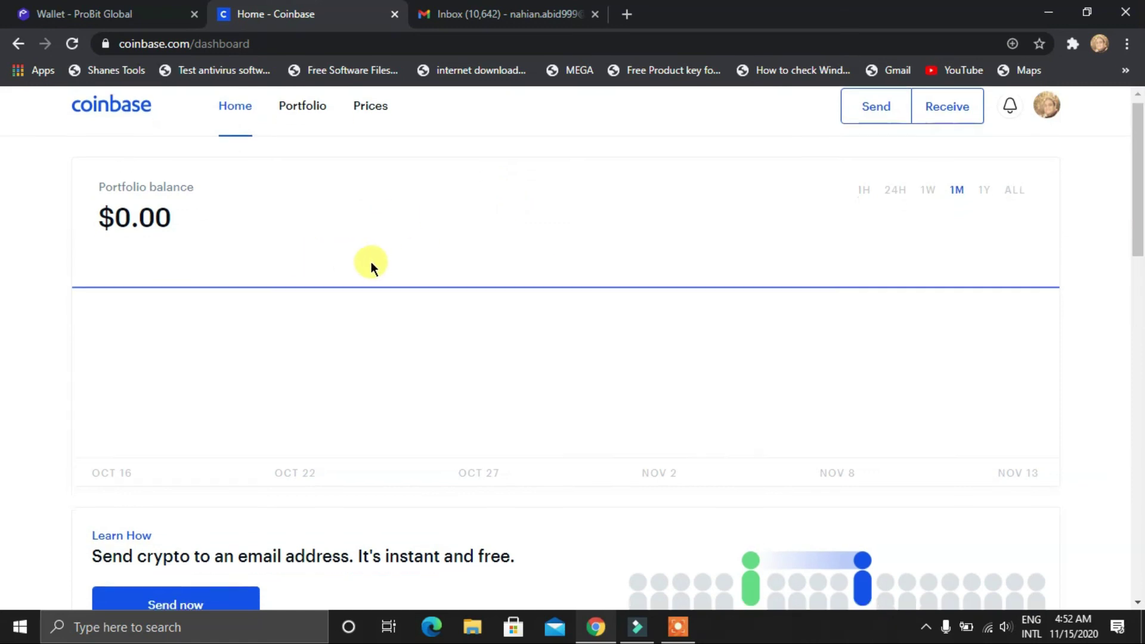
pyautogui.scroll(1, 352, 265)
pyautogui.scroll(1, 313, 275)
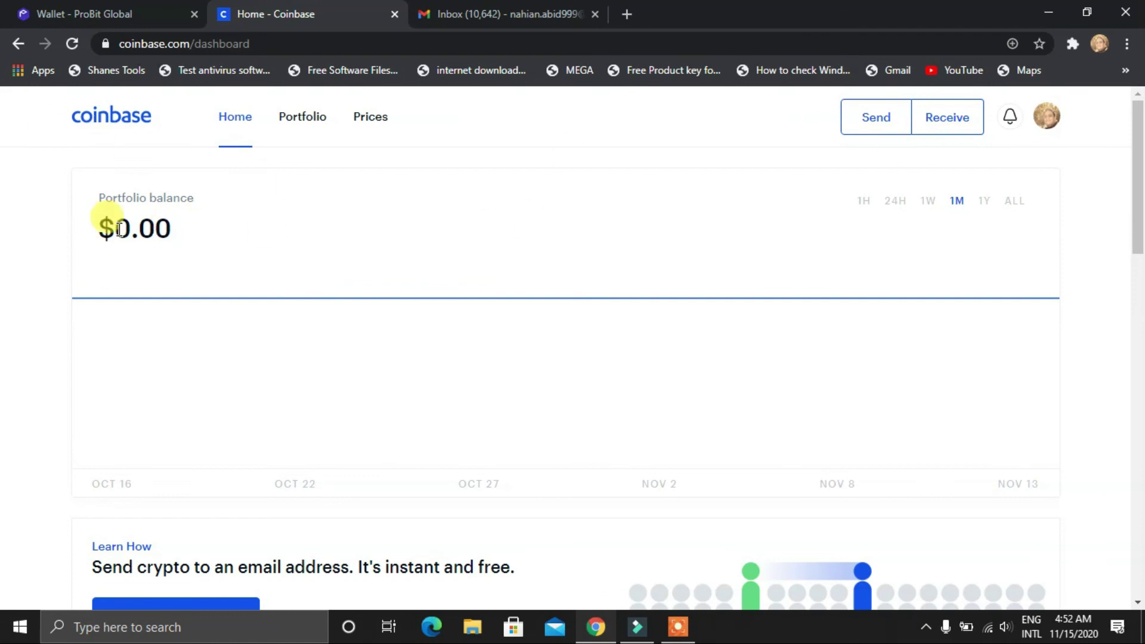
pyautogui.scroll(-2, 111, 225)
pyautogui.scroll(-12, 111, 225)
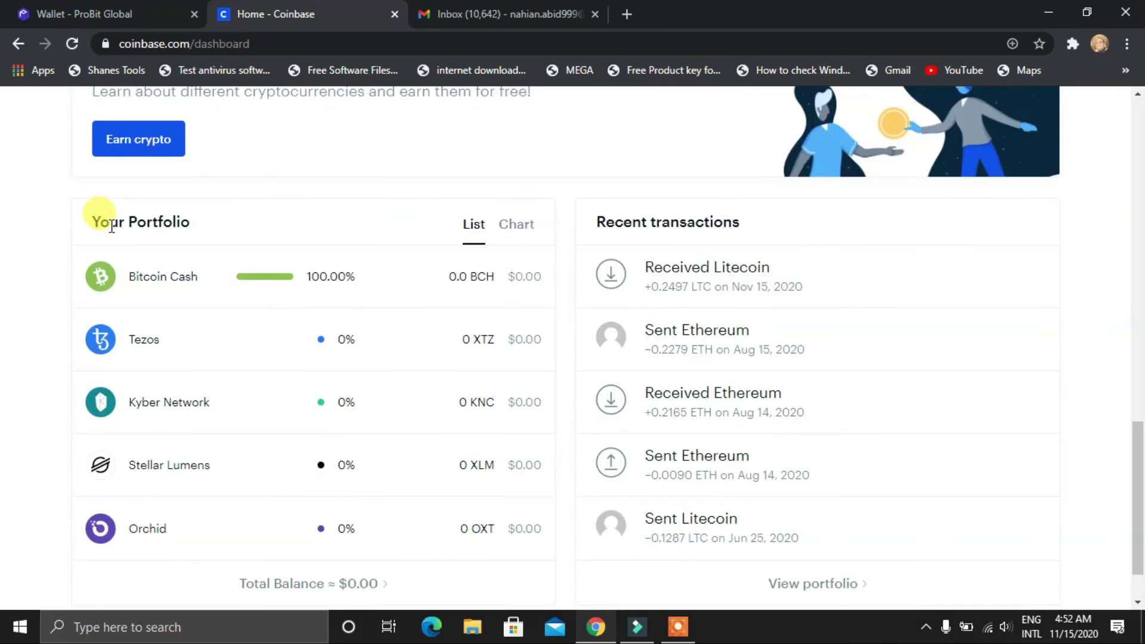
pyautogui.scroll(-2, 605, 169)
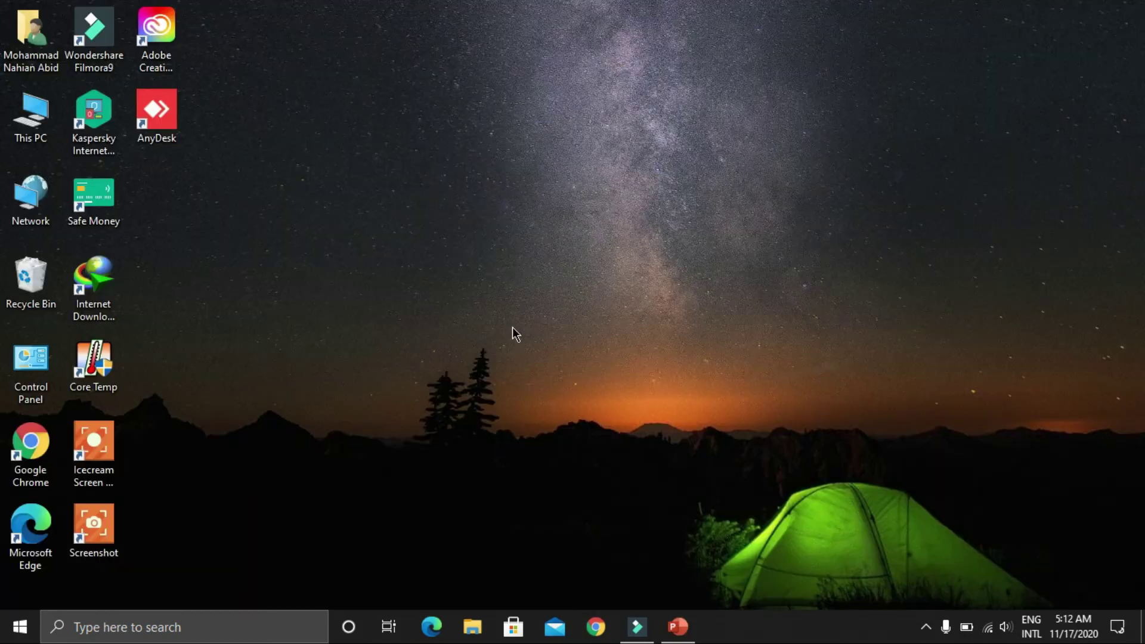